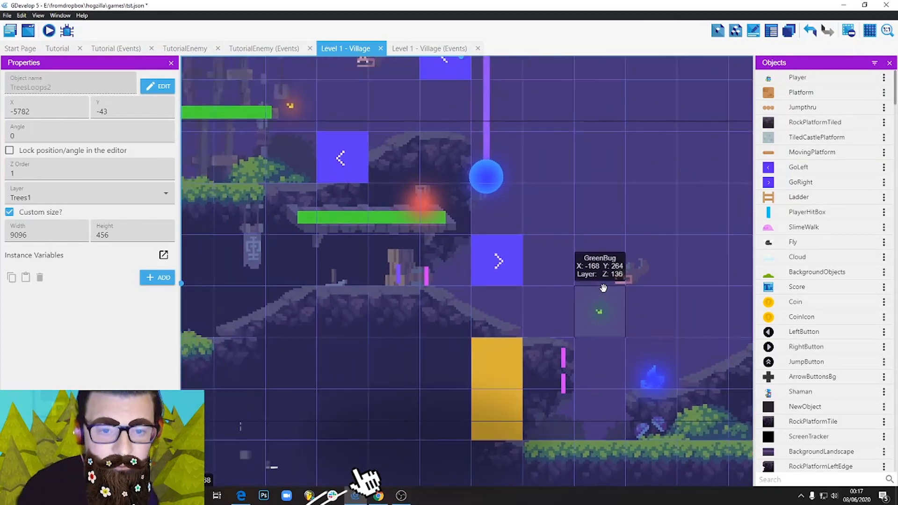
# Examine the slug enemy and its patrol area between the GoRight and GoLeft markers in the Level 1 - Village scene.
pyautogui.moveTo(574, 299); pyautogui.dragTo(613, 285, button='middle')
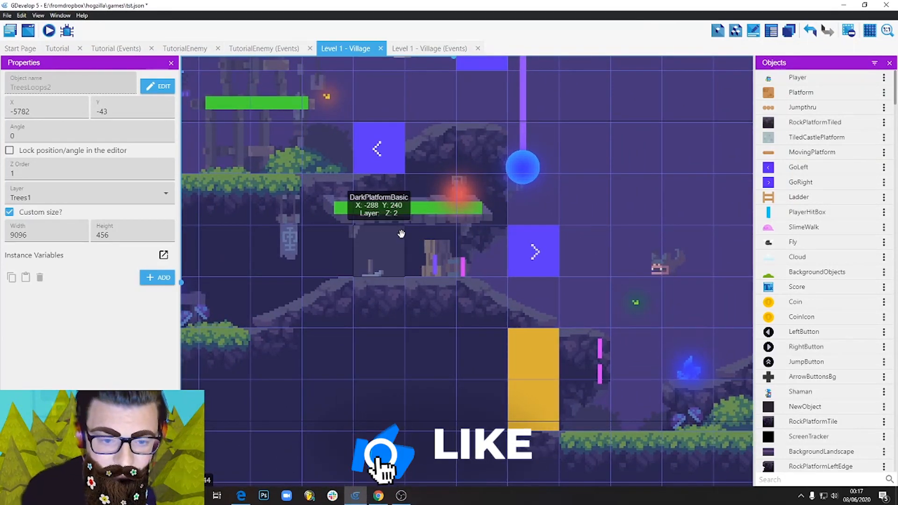
pyautogui.moveTo(408, 237); pyautogui.dragTo(670, 312, button='middle')
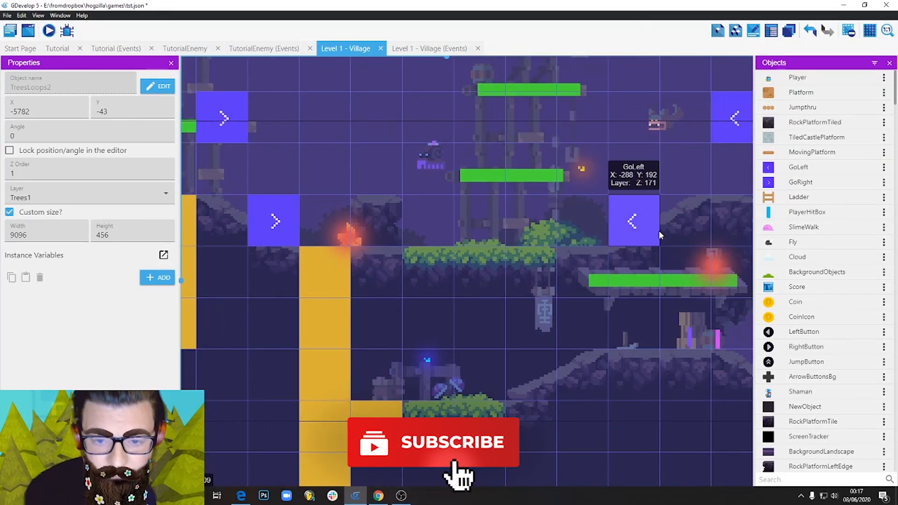
pyautogui.moveTo(707, 235); pyautogui.dragTo(654, 338, button='middle')
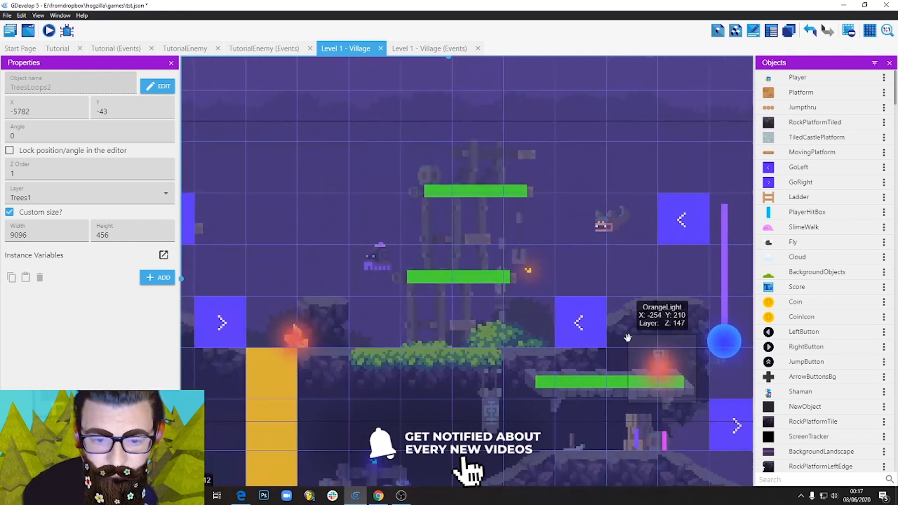
pyautogui.moveTo(456, 328); pyautogui.dragTo(340, 245, button='middle')
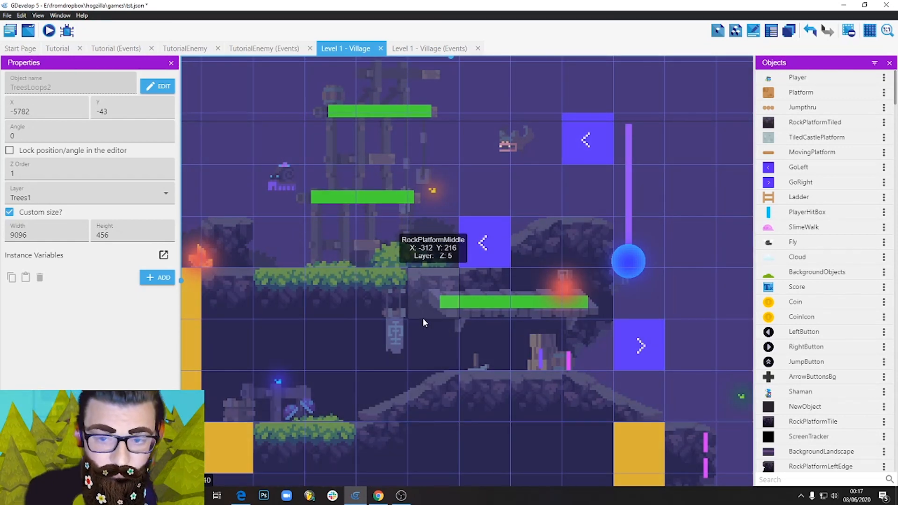
pyautogui.moveTo(423, 319); pyautogui.dragTo(614, 378, button='middle')
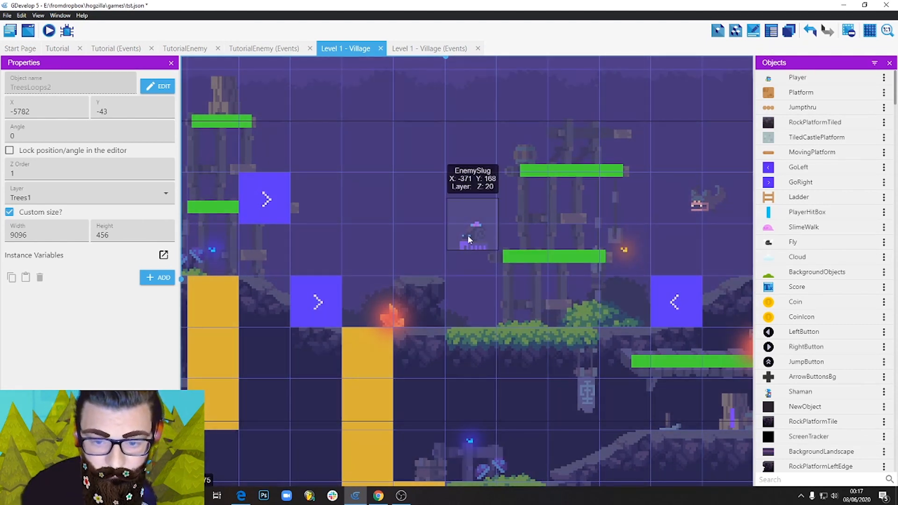
pyautogui.moveTo(469, 239); pyautogui.dragTo(495, 283, button='middle')
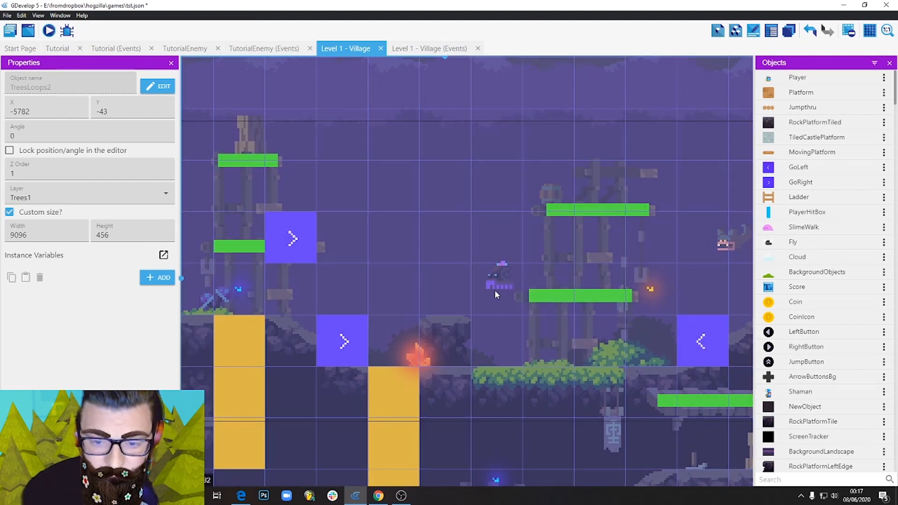
pyautogui.click(495, 283)
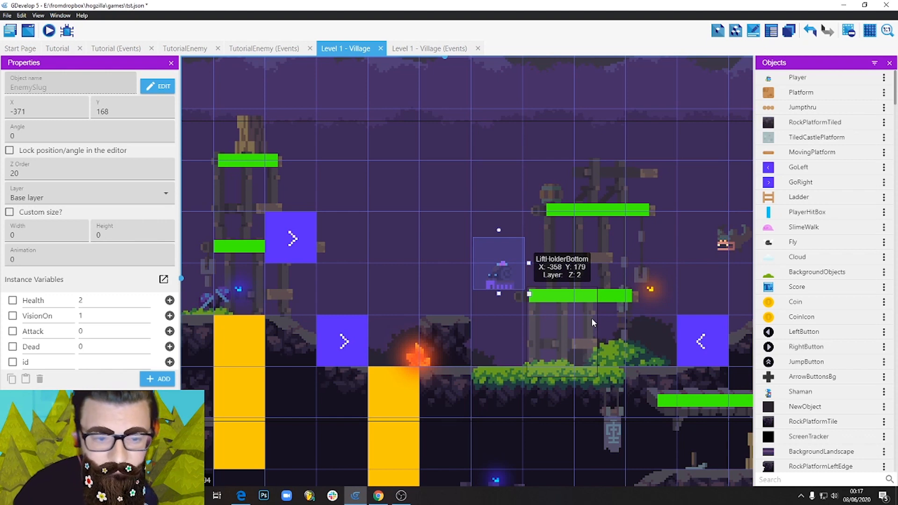
pyautogui.click(591, 319)
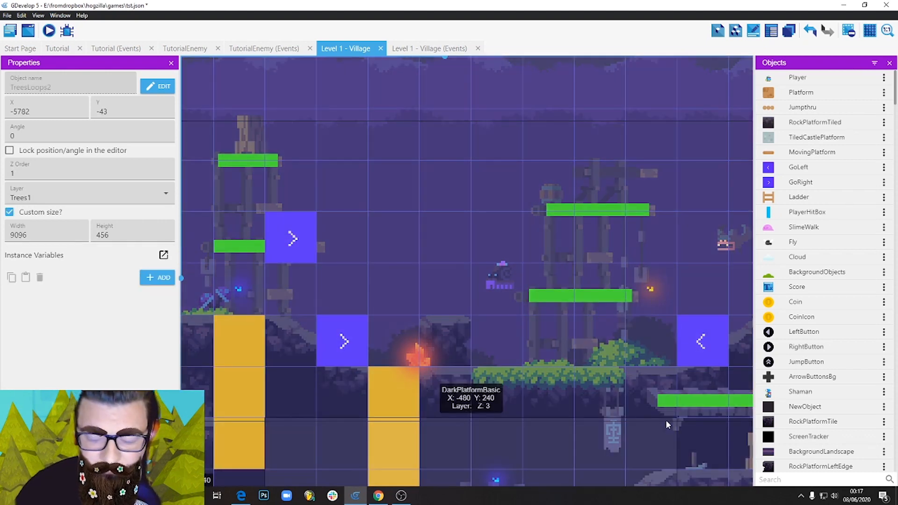
pyautogui.moveTo(634, 334); pyautogui.dragTo(465, 374, button='middle')
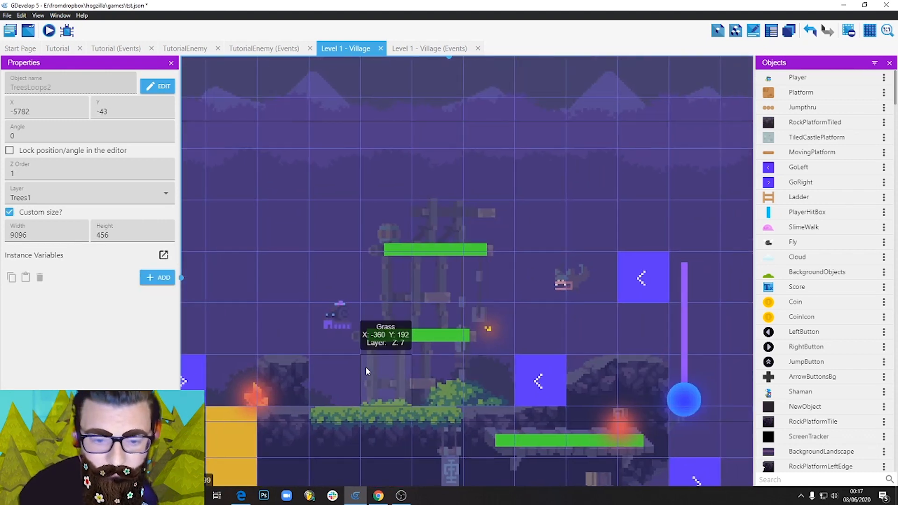
pyautogui.moveTo(389, 373); pyautogui.dragTo(498, 348, button='middle')
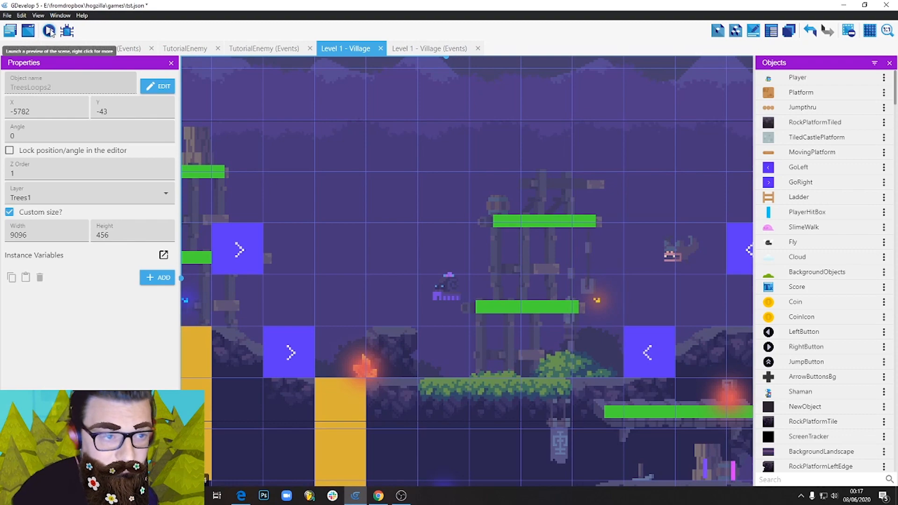
# Launch a preview of the level and bring the player up to the grassy ledge where the slug patrols.
pyautogui.click(50, 31)
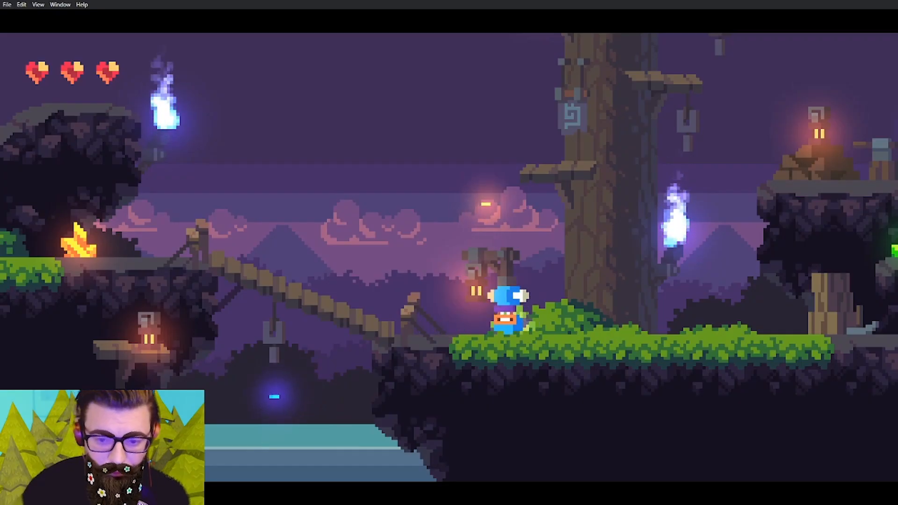
pyautogui.press('Left')
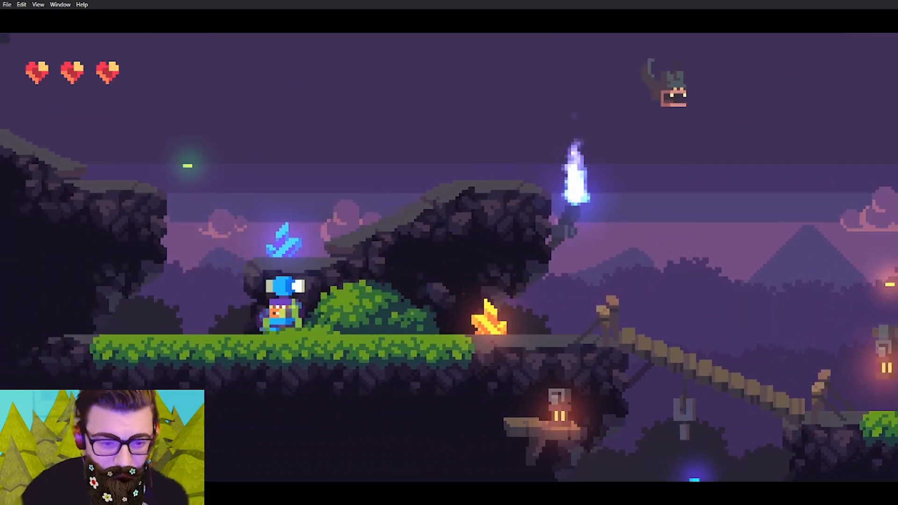
pyautogui.press('space')
pyautogui.press('Right')
pyautogui.press('Left')
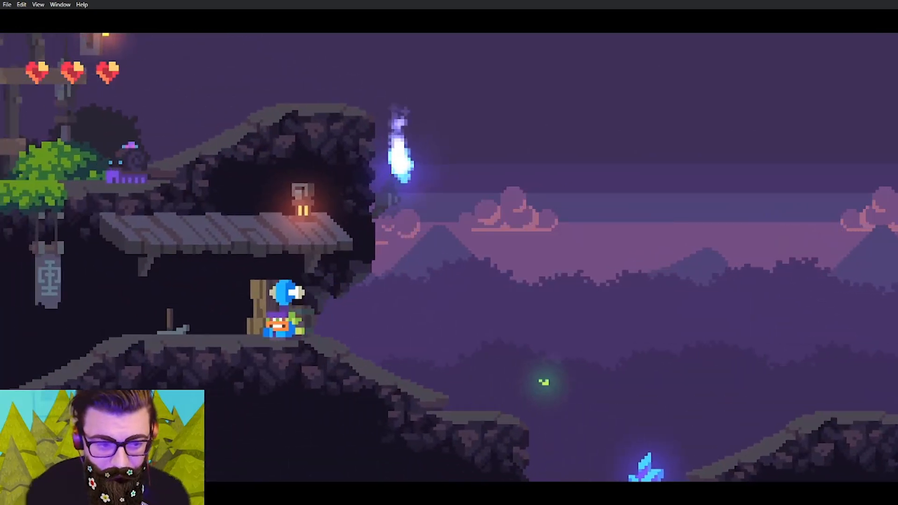
pyautogui.press('Right')
pyautogui.press('Left')
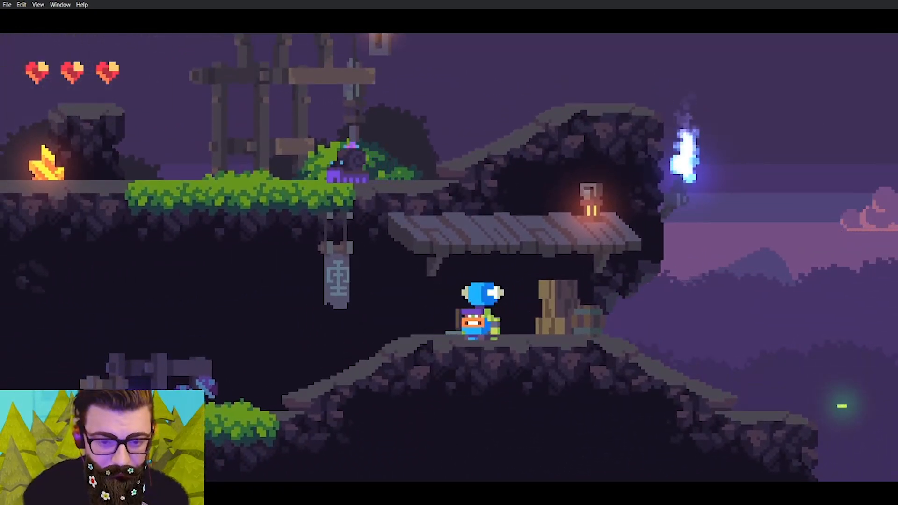
pyautogui.press('Right')
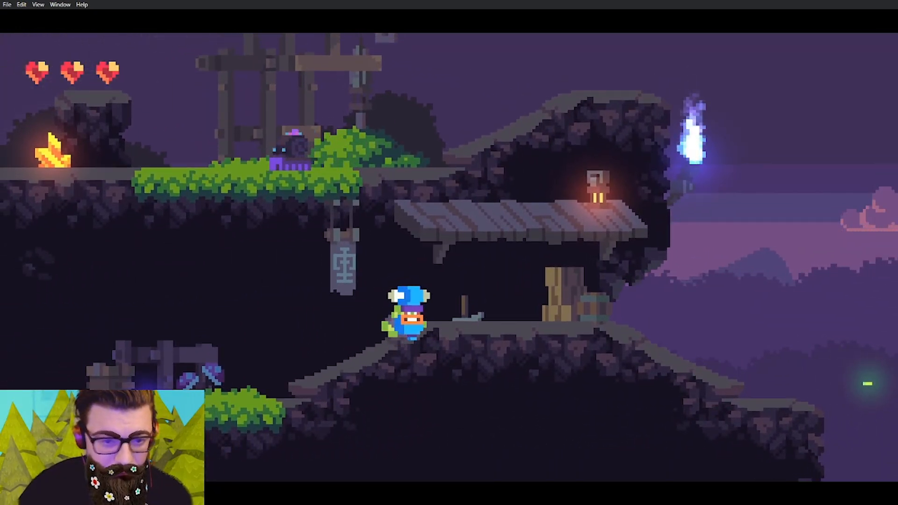
pyautogui.press('space')
pyautogui.press('space')
pyautogui.press('Left')
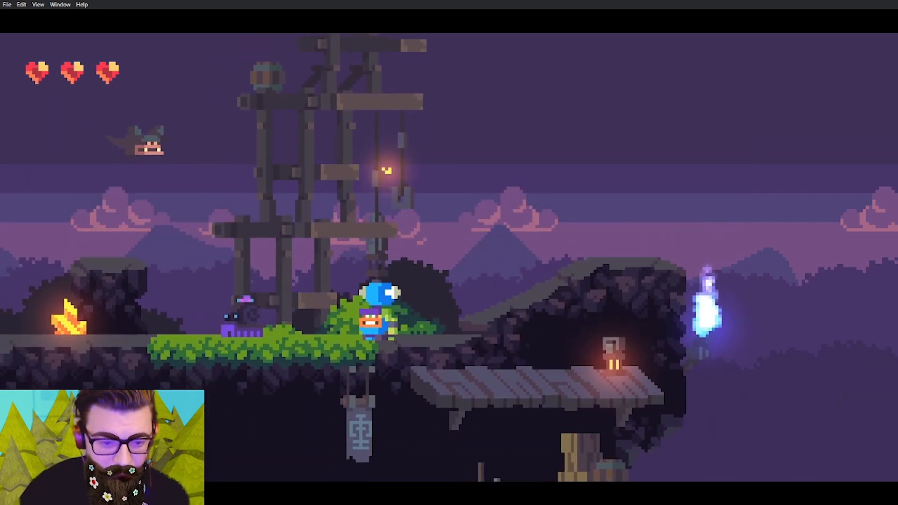
# Follow the slug from behind towards the orange crystal, staying close enough to test its attack when it turns around.
pyautogui.press('Left')
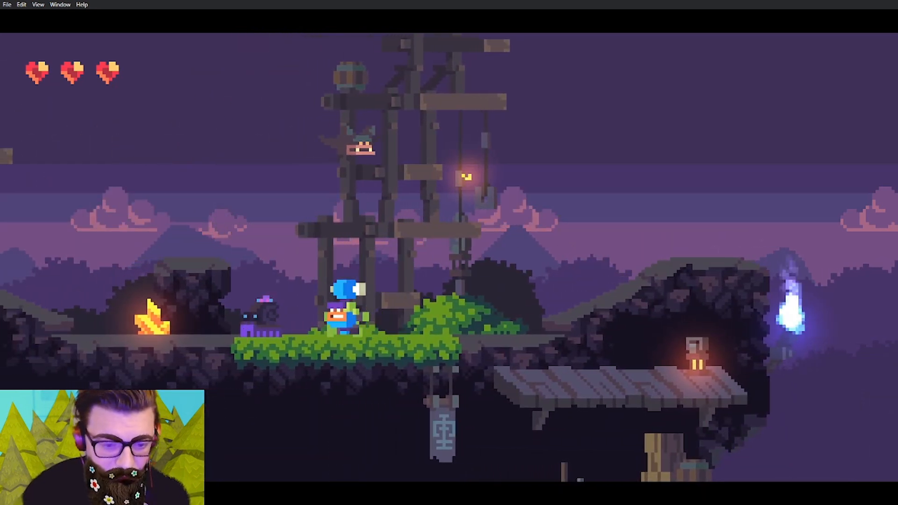
pyautogui.press('Right')
pyautogui.press('Left')
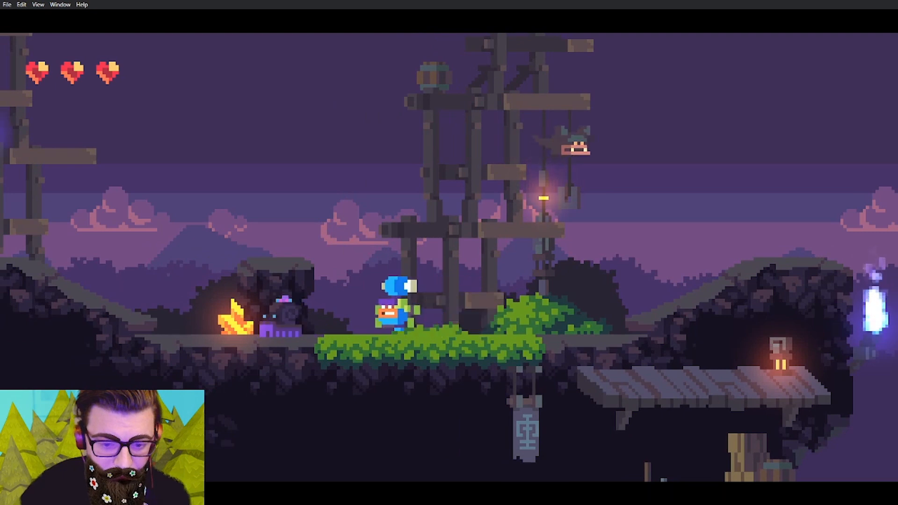
pyautogui.press('Right')
pyautogui.press('Left')
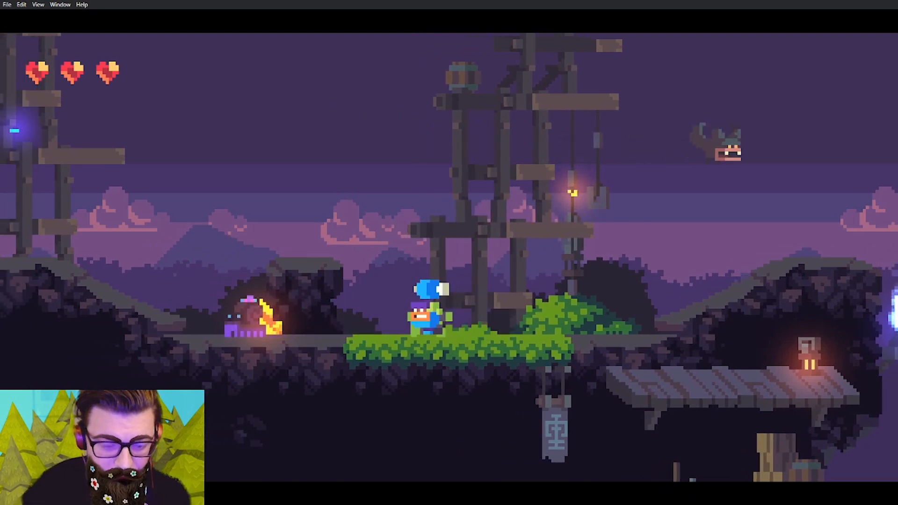
pyautogui.press('Right')
pyautogui.press('Left')
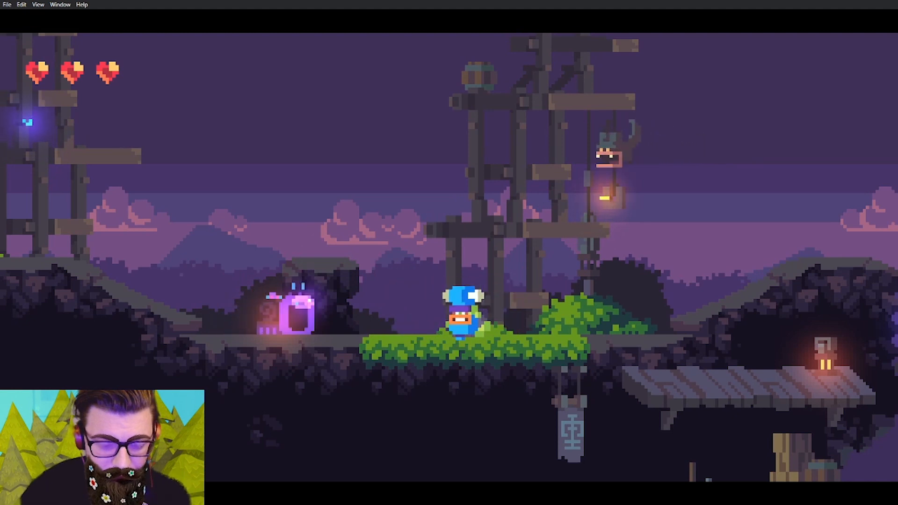
pyautogui.press('Right')
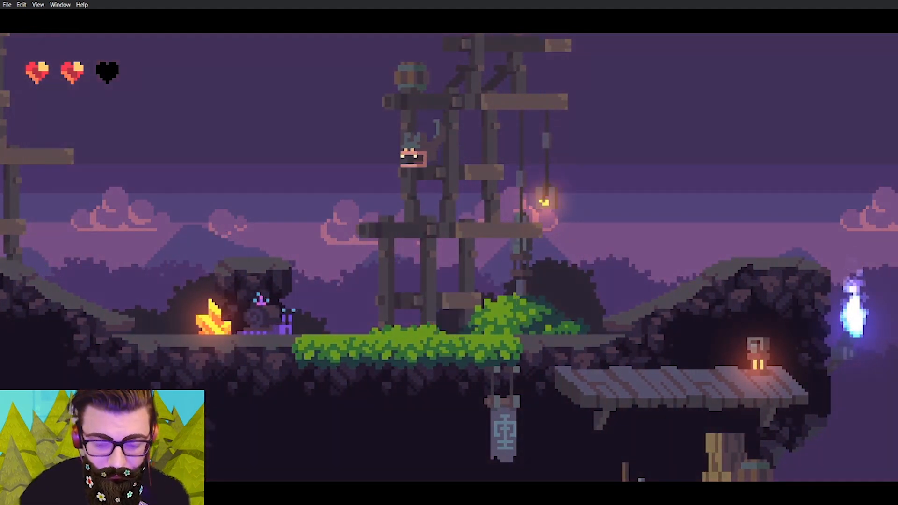
# Retreat from the slug, jump over it past the scaffold, and follow it from behind on the other side.
pyautogui.press('Right')
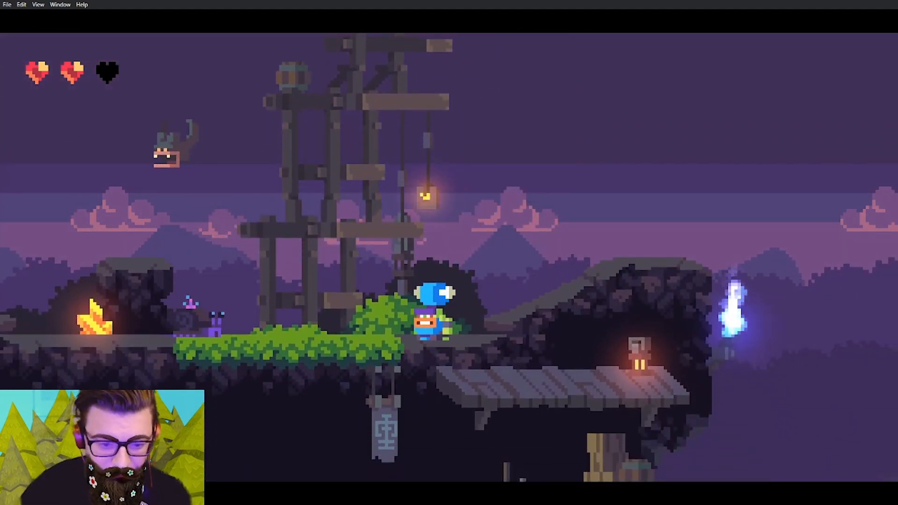
pyautogui.press('Right')
pyautogui.press('space')
pyautogui.press('Left')
pyautogui.press('space')
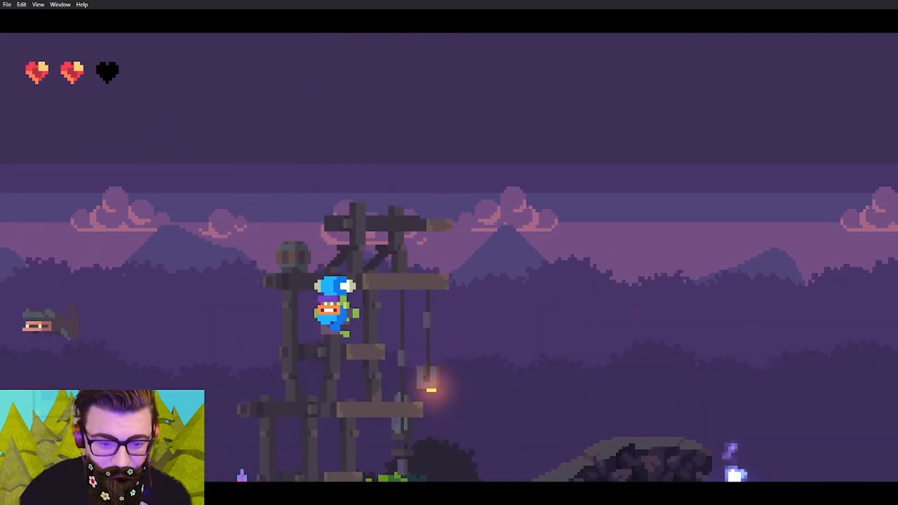
pyautogui.press('Left')
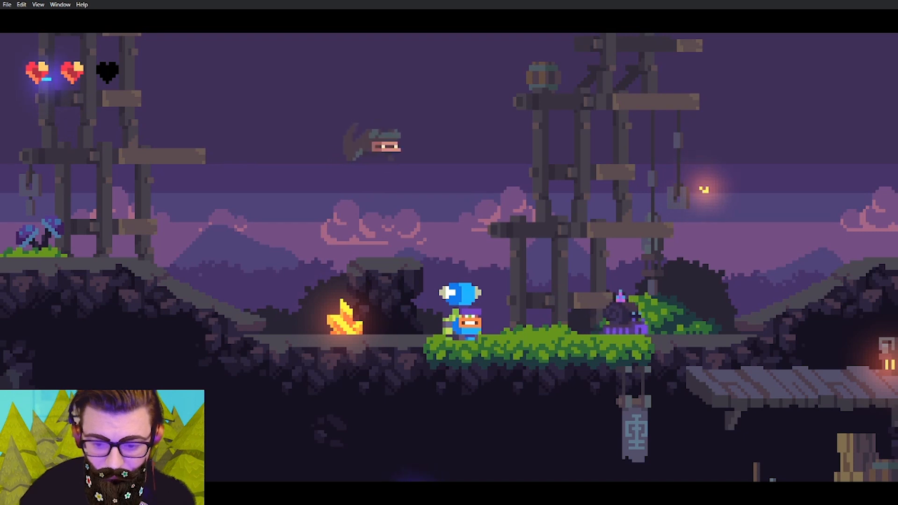
pyautogui.press('Right')
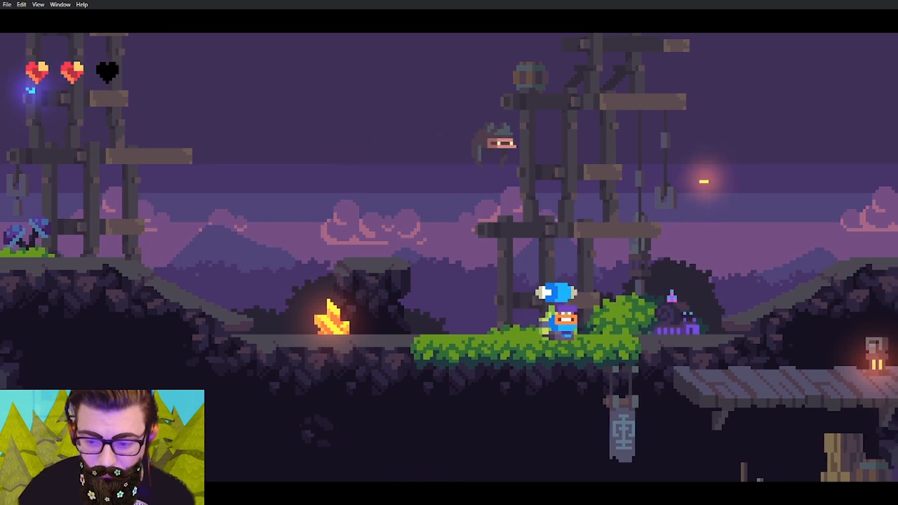
# Test the slug's ranged attack by running away and jumping over its projectiles to reach the slope beyond the orange crystal.
pyautogui.press('Left')
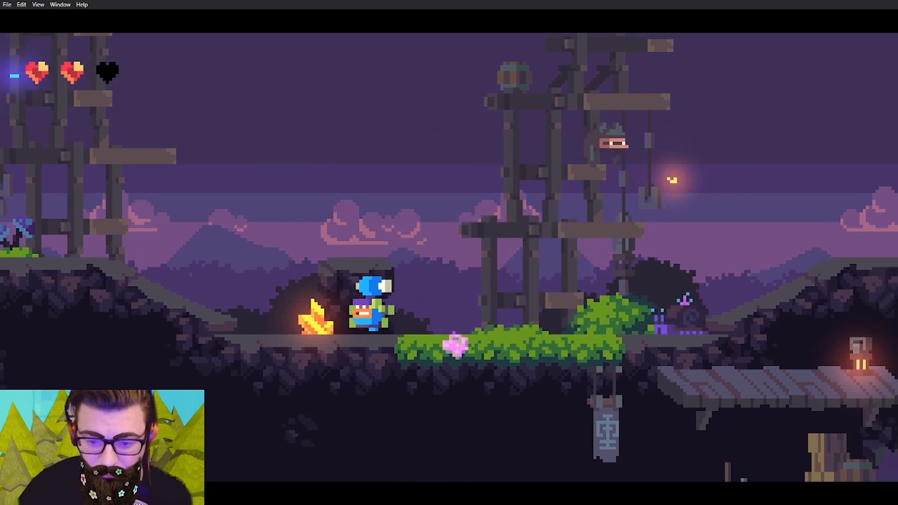
pyautogui.press('Left')
pyautogui.press('space')
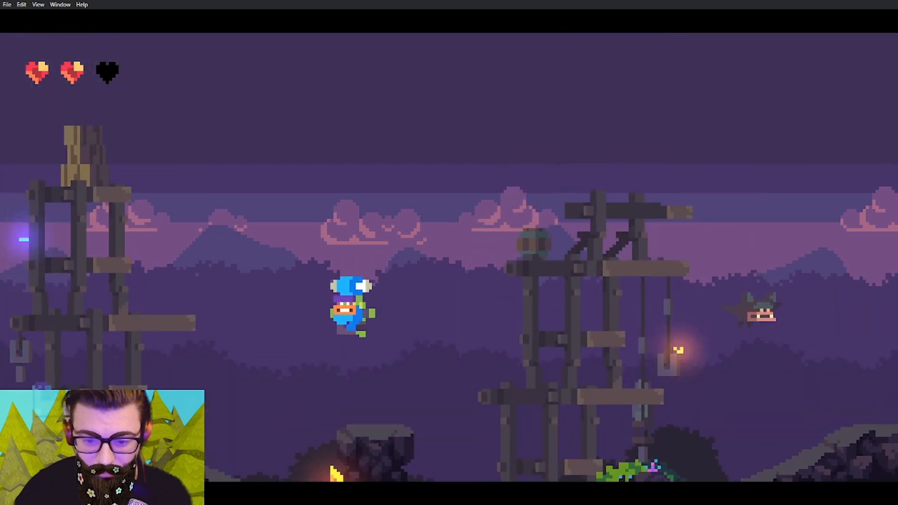
pyautogui.press('Right')
pyautogui.press('space')
pyautogui.press('Left')
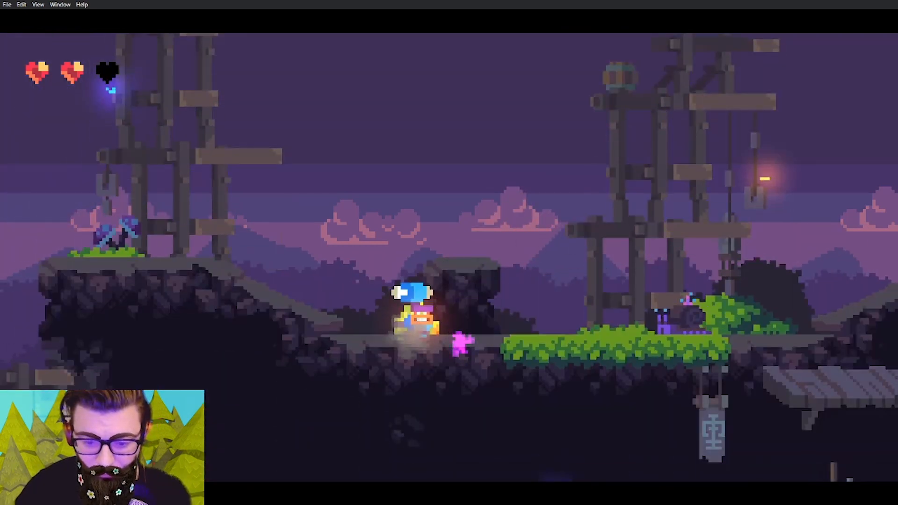
pyautogui.press('Right')
pyautogui.press('space')
pyautogui.press('Left')
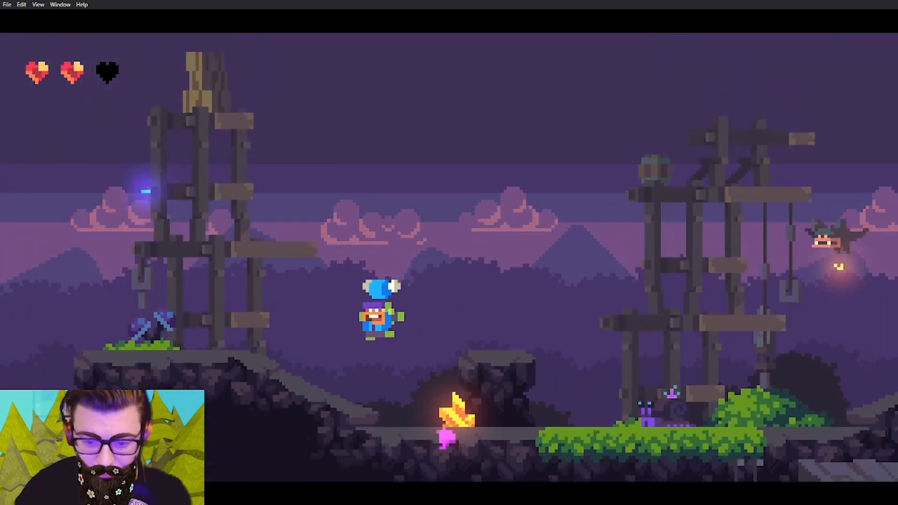
pyautogui.press('Right')
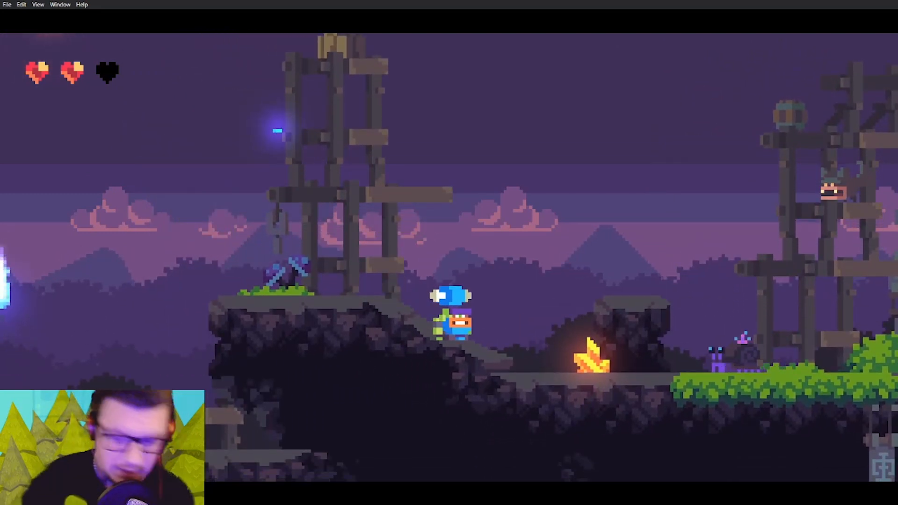
pyautogui.press('Left')
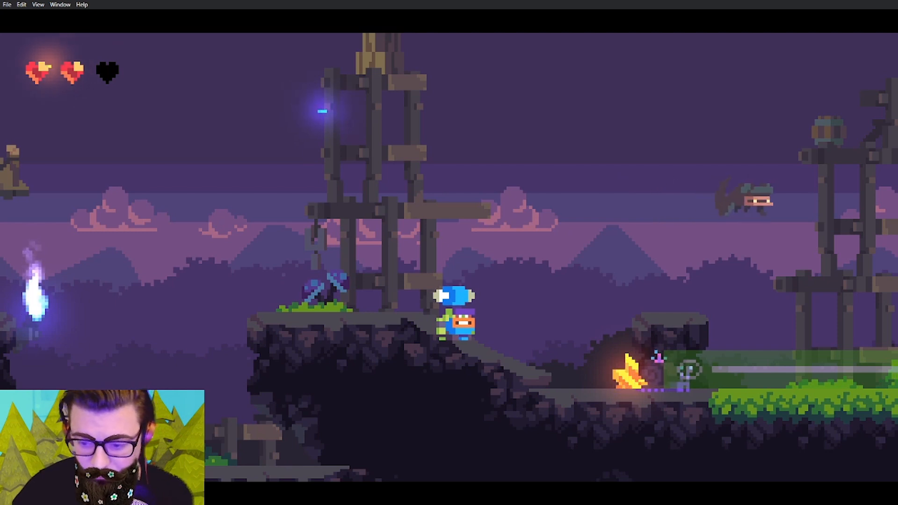
# Test the slug's displayed vision area by following behind it from the slope across the rock to the grass.
pyautogui.press('Right')
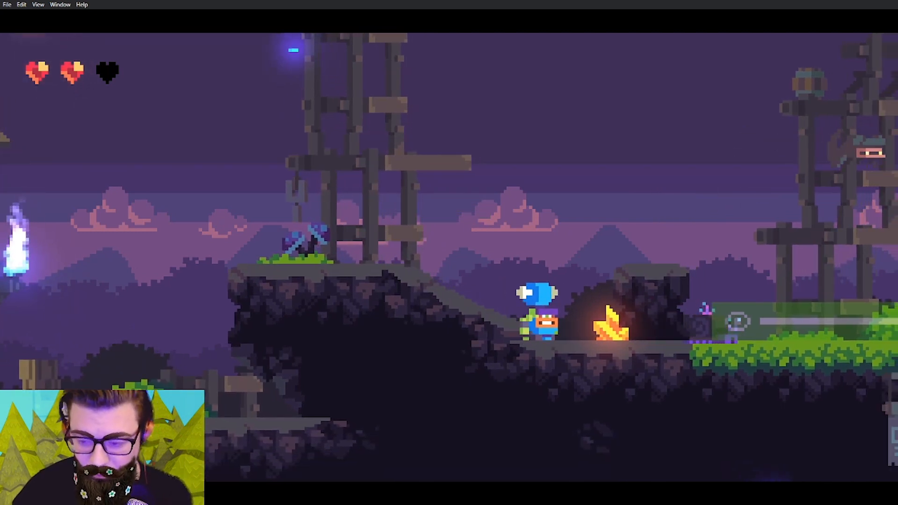
pyautogui.press('Right')
pyautogui.press('space')
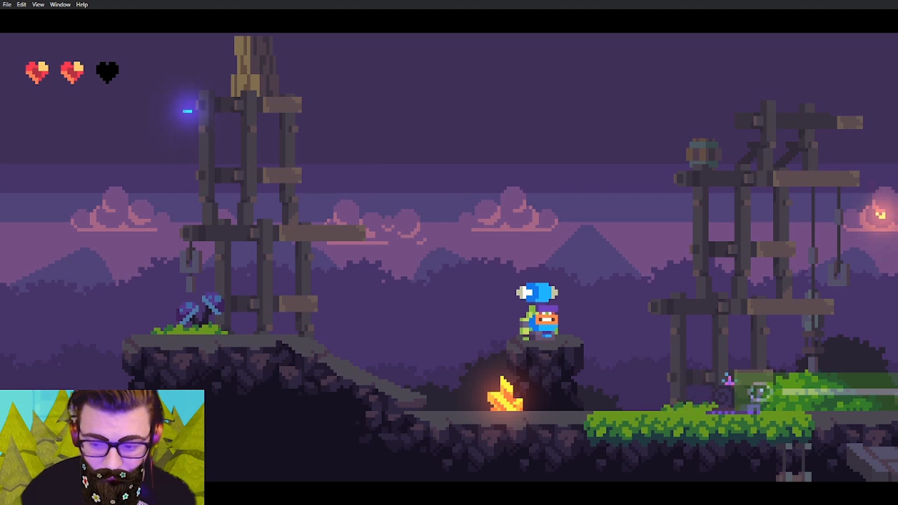
pyautogui.press('Right')
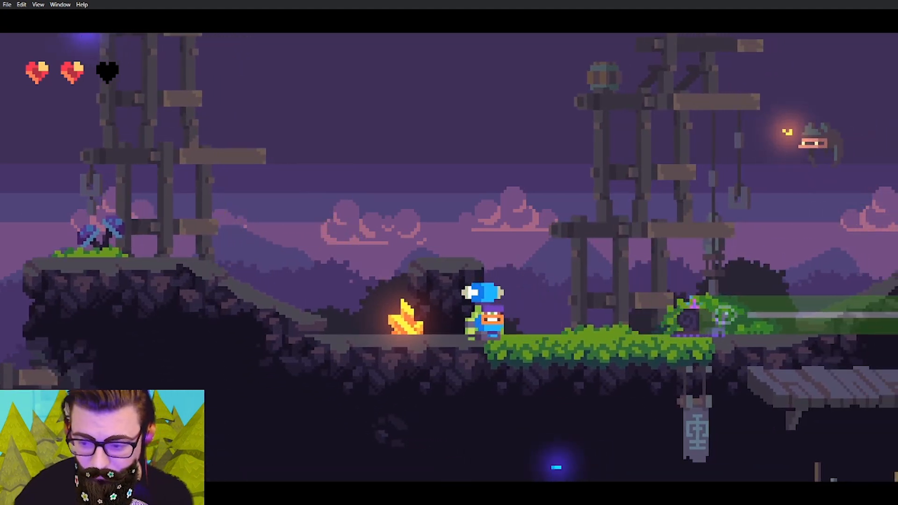
pyautogui.press('Right')
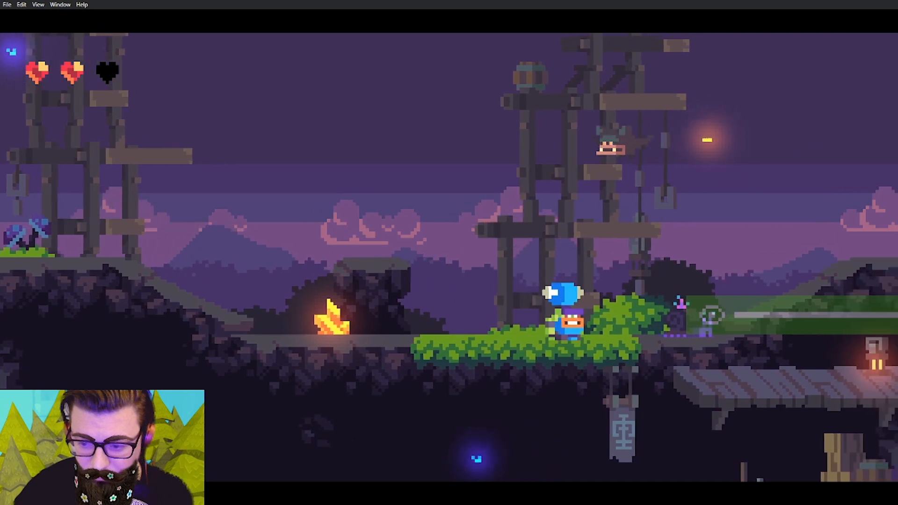
# Test the slug's vision range around the orange crystal, and retreat over the slope to the lower ledge.
pyautogui.press('Left')
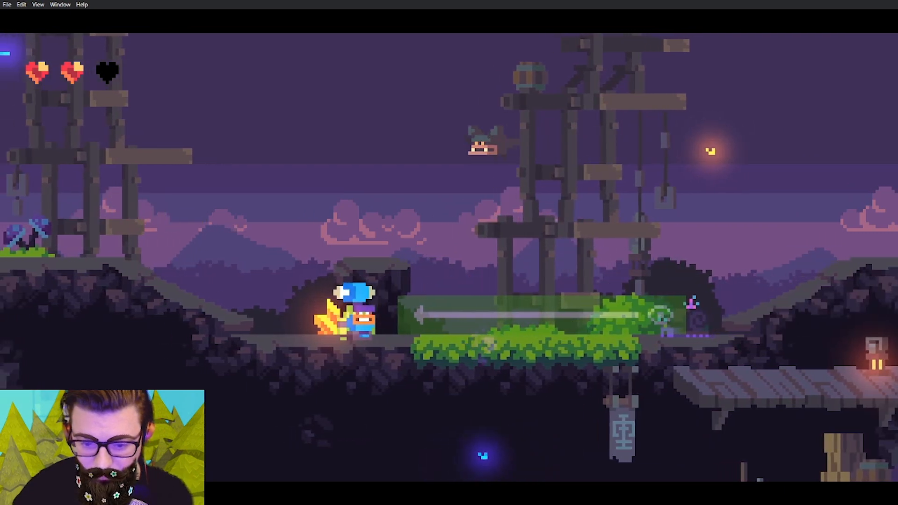
pyautogui.press('Right')
pyautogui.press('Left')
pyautogui.press('Right')
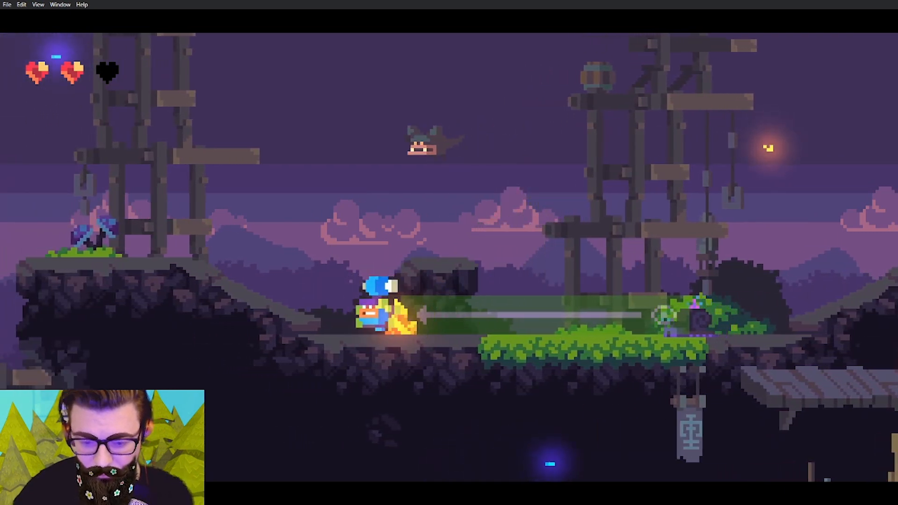
pyautogui.press('Left')
pyautogui.press('space')
pyautogui.press('Right')
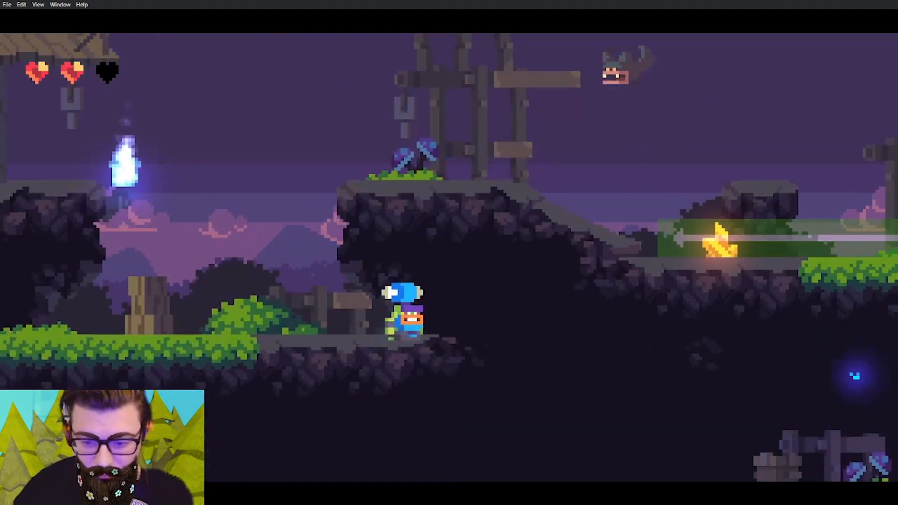
# Jump back up to the slope and get past the slug to the bush at the far end of the grass.
pyautogui.press('space')
pyautogui.press('Right')
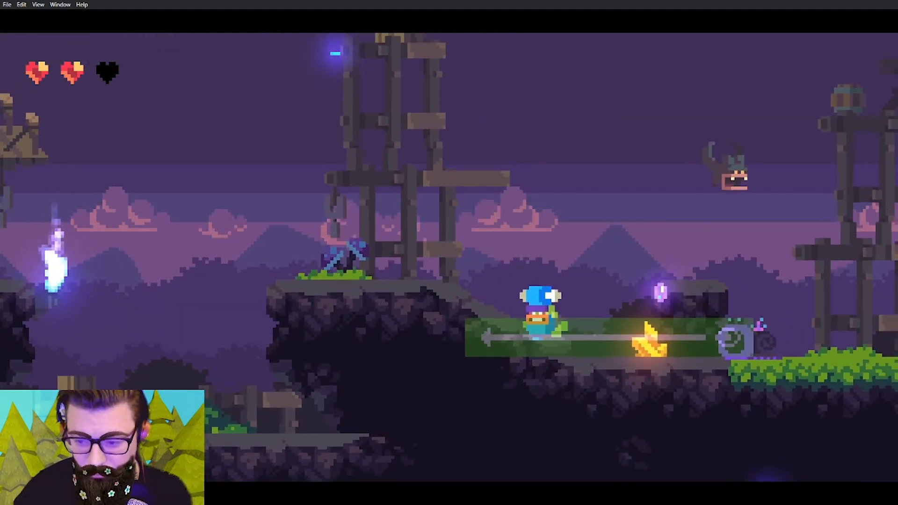
pyautogui.press('Left')
pyautogui.press('Right')
pyautogui.press('space')
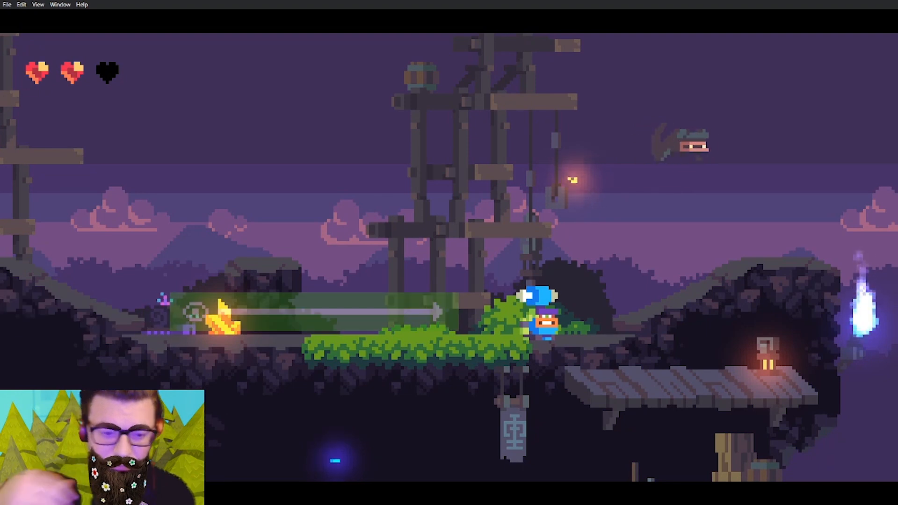
# Step into the slug's displayed vision area on the grass and retreat to the lamp on the wooden platform.
pyautogui.press('Left')
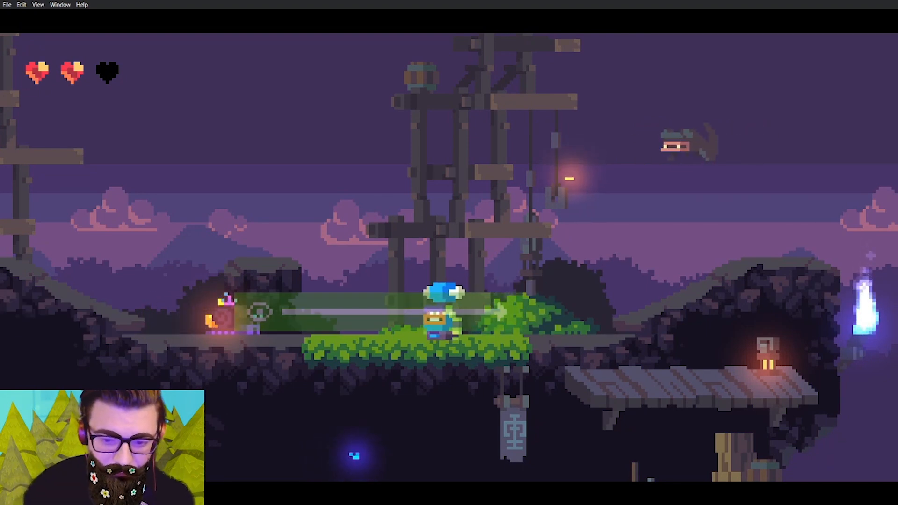
pyautogui.press('Right')
# Jump from the wooden platform back into the slug's vision area and get past the slug to the orange crystal.
pyautogui.press('Right')
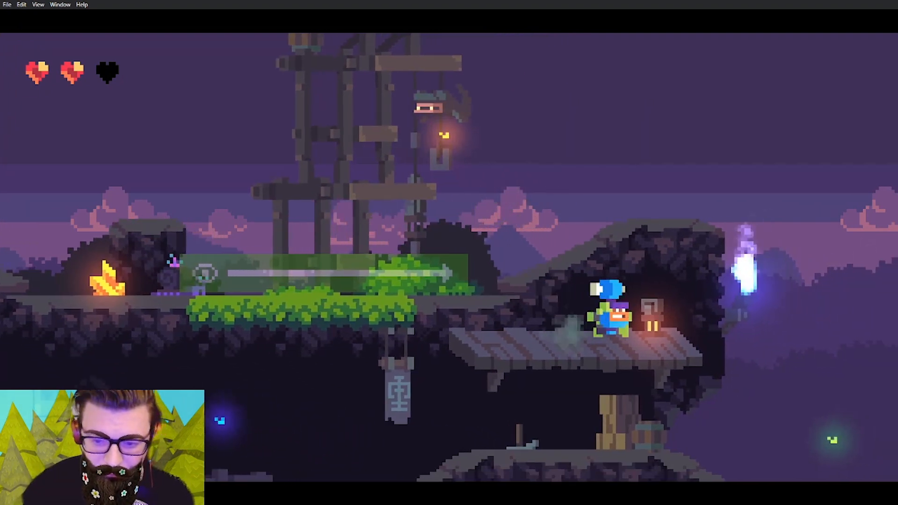
pyautogui.press('space')
pyautogui.press('Left')
pyautogui.press('space')
pyautogui.press('Right')
pyautogui.press('Left')
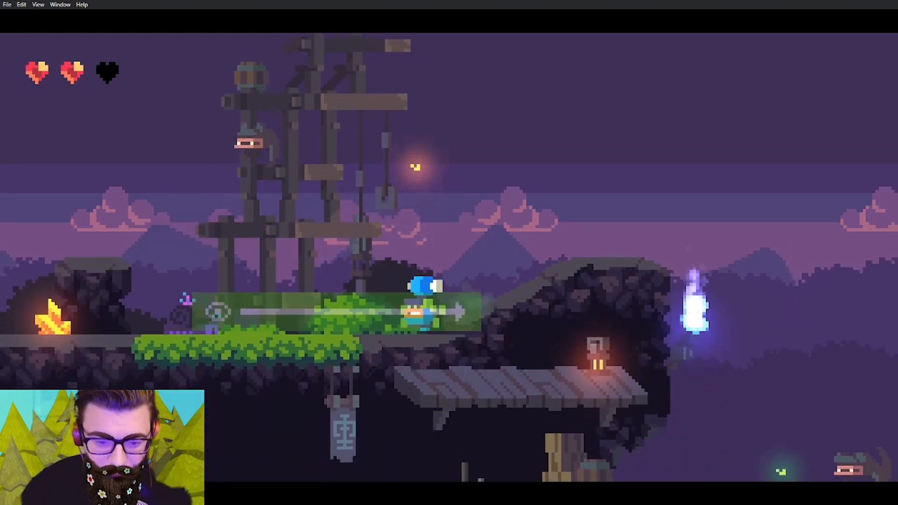
pyautogui.press('space')
pyautogui.press('Left')
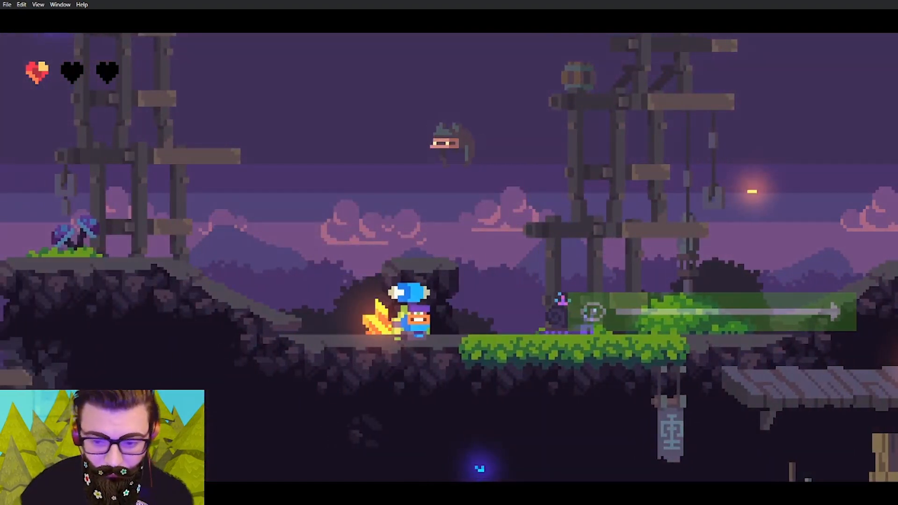
# Follow the slug from behind across the grass and retreat to the orange crystal when it turns around.
pyautogui.press('Right')
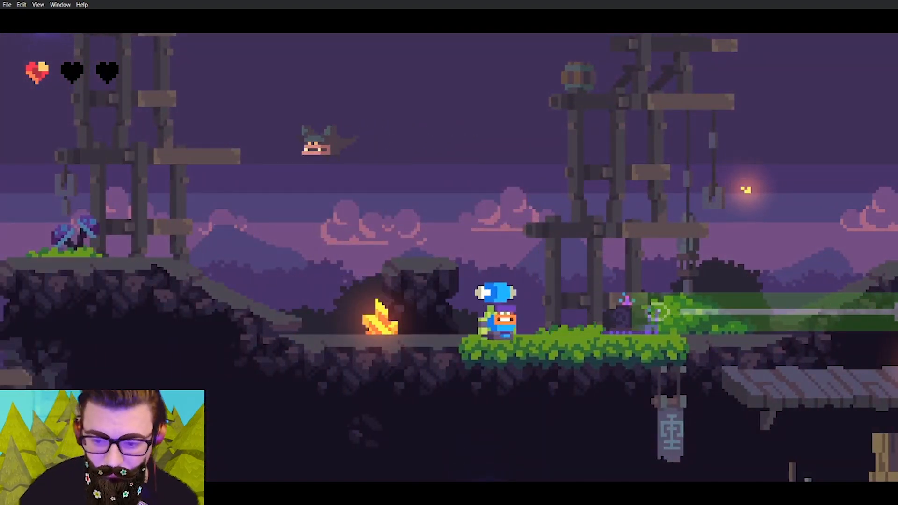
pyautogui.press('space')
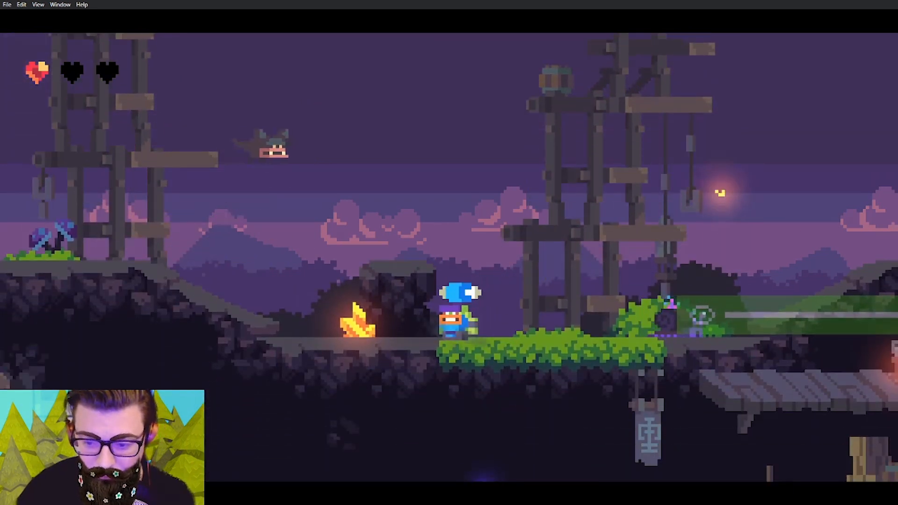
pyautogui.press('Right')
pyautogui.press('Left')
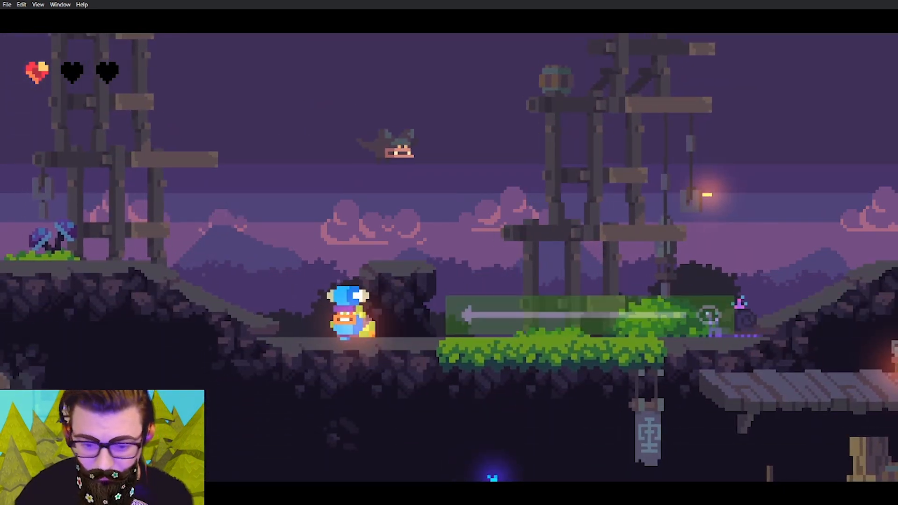
pyautogui.press('Right')
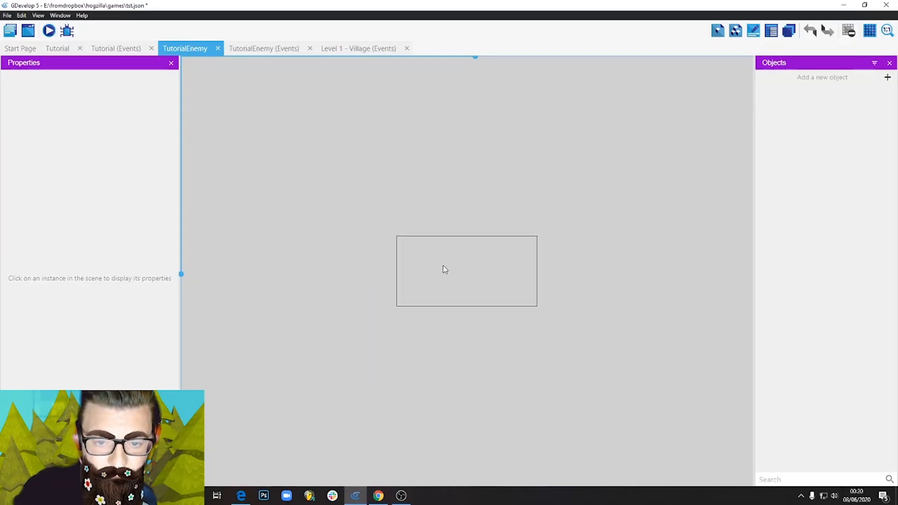
# Set the TutorialEnemy scene's background color to black in the scene properties.
pyautogui.scroll(4, 485, 266)
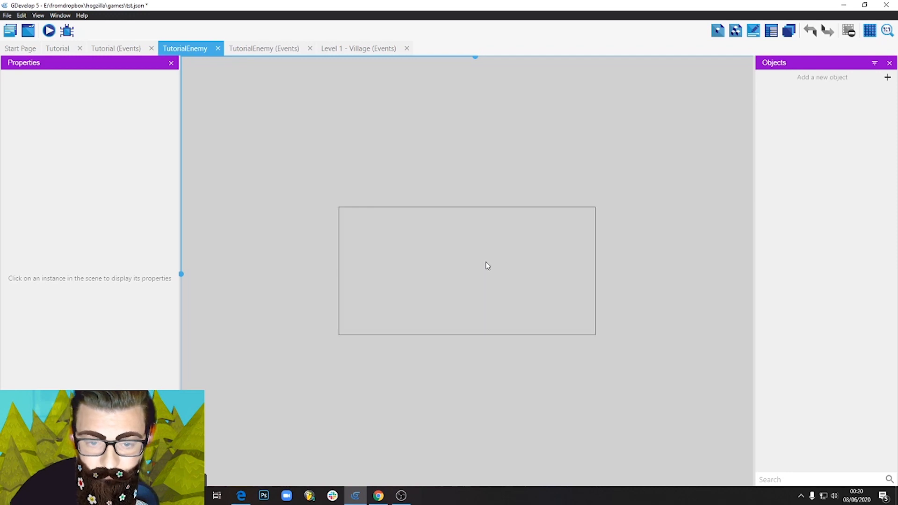
pyautogui.scroll(3, 491, 267)
pyautogui.rightClick(527, 150)
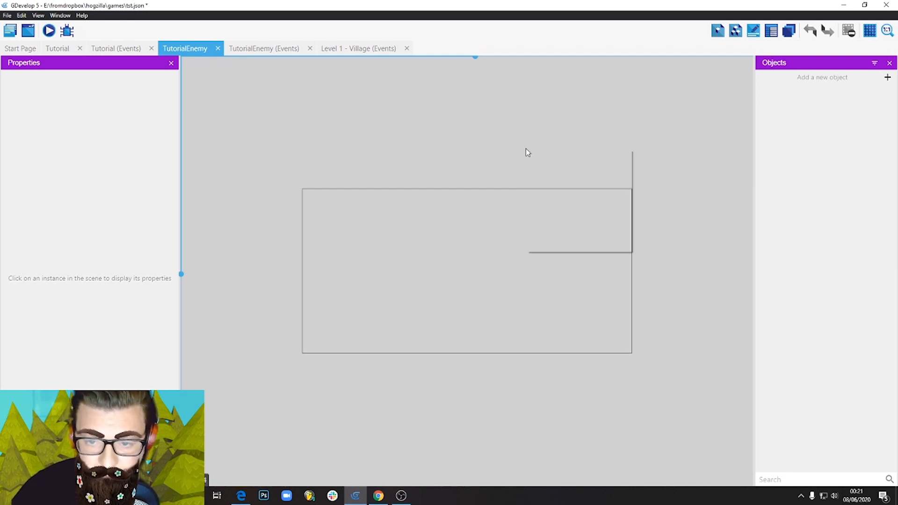
pyautogui.click(565, 169)
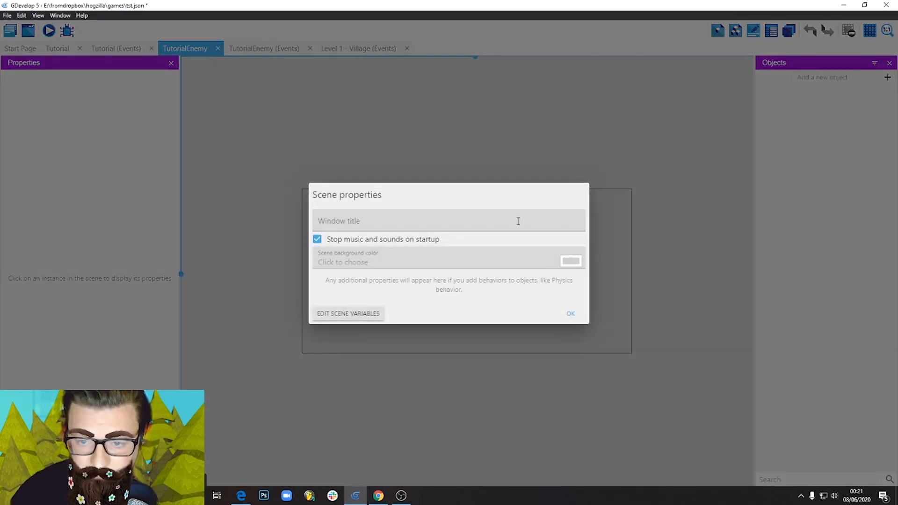
pyautogui.click(568, 261)
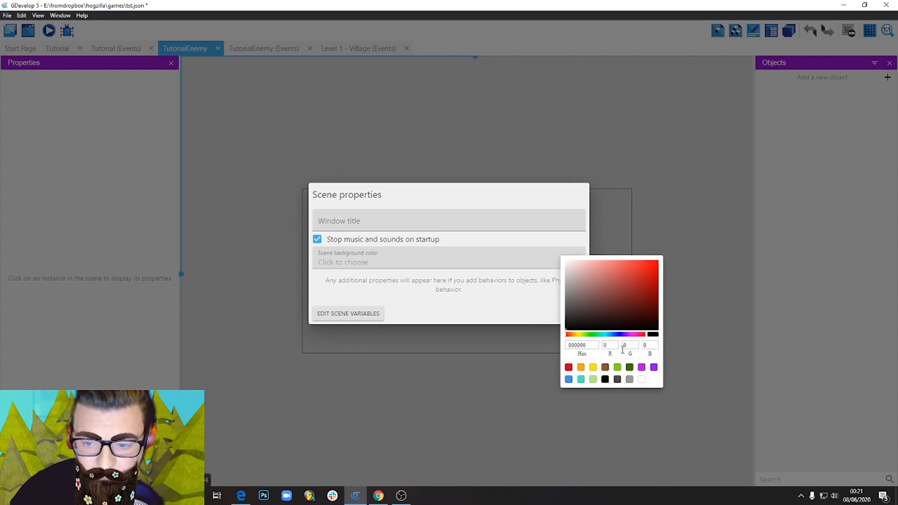
pyautogui.click(460, 310)
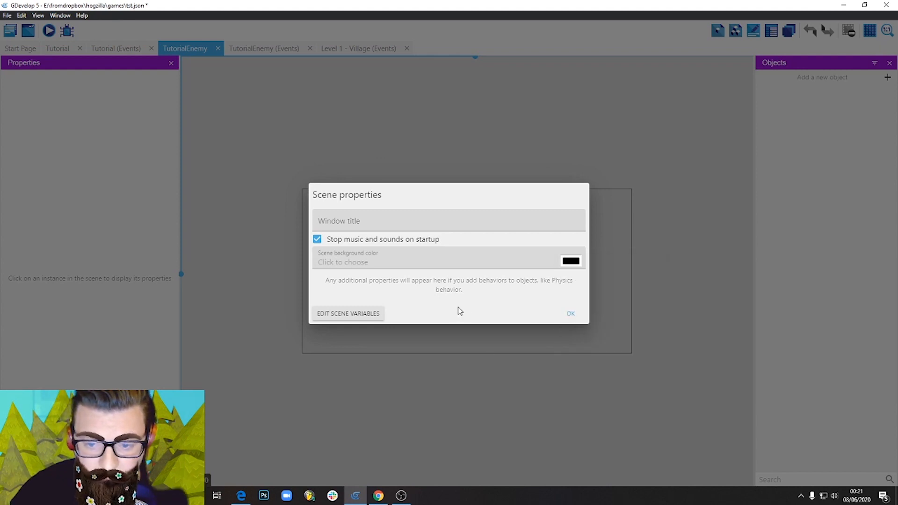
pyautogui.click(571, 314)
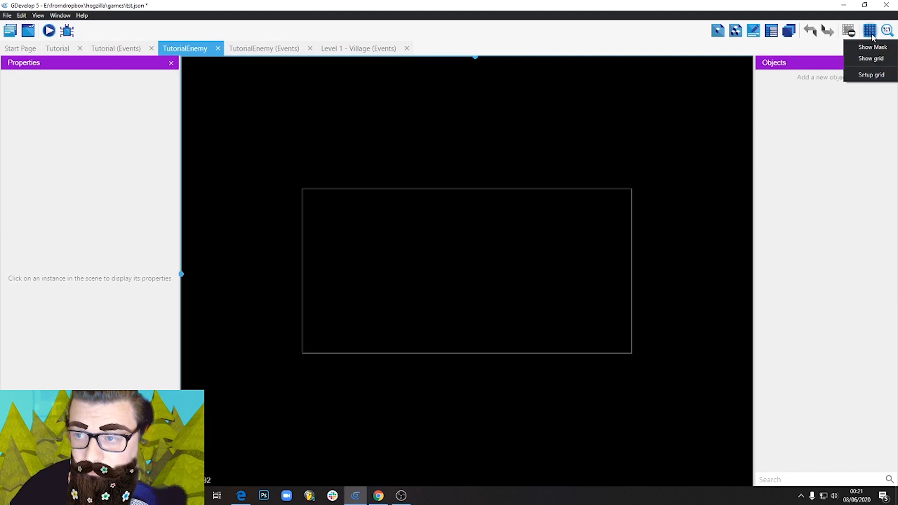
# Show the scene grid and set its cell width and height to 24 pixels.
pyautogui.click(872, 58)
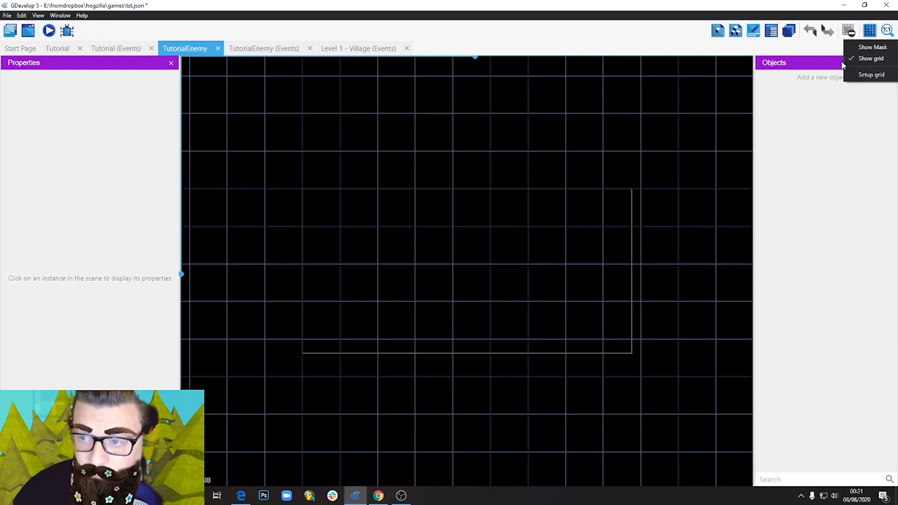
pyautogui.click(872, 75)
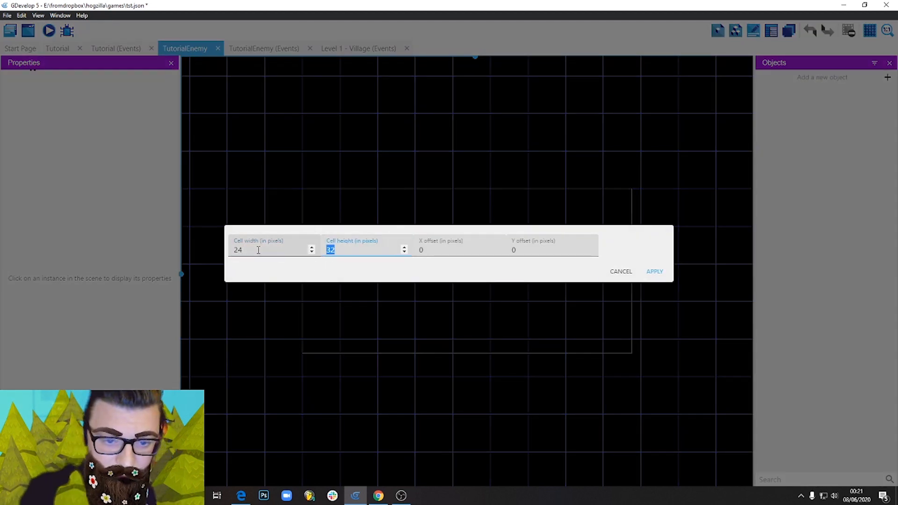
pyautogui.click(655, 272)
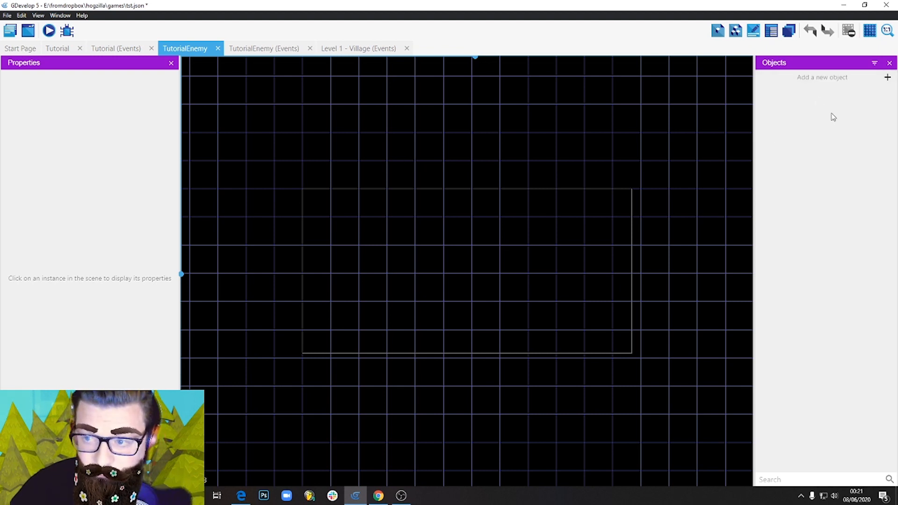
# Add a Tiled Sprite object named GrassPlatform with a default width and height of 24 pixels.
pyautogui.click(887, 78)
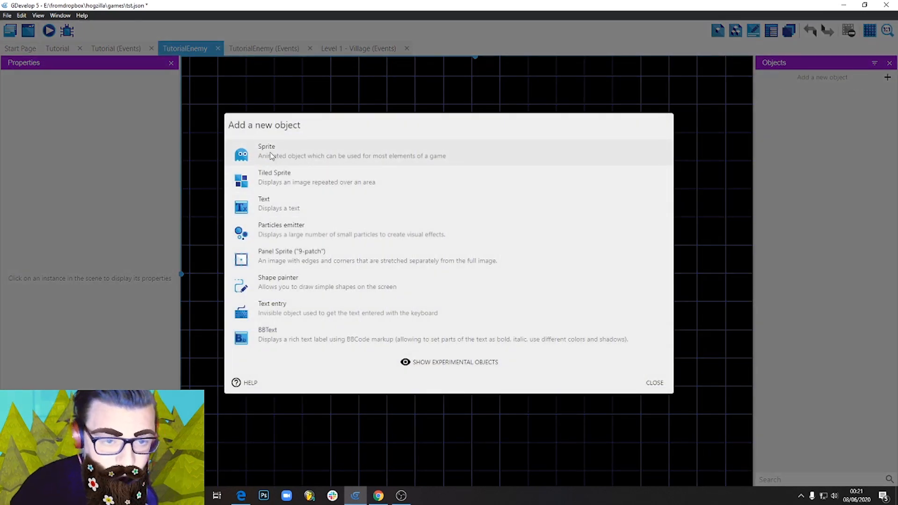
pyautogui.click(294, 181)
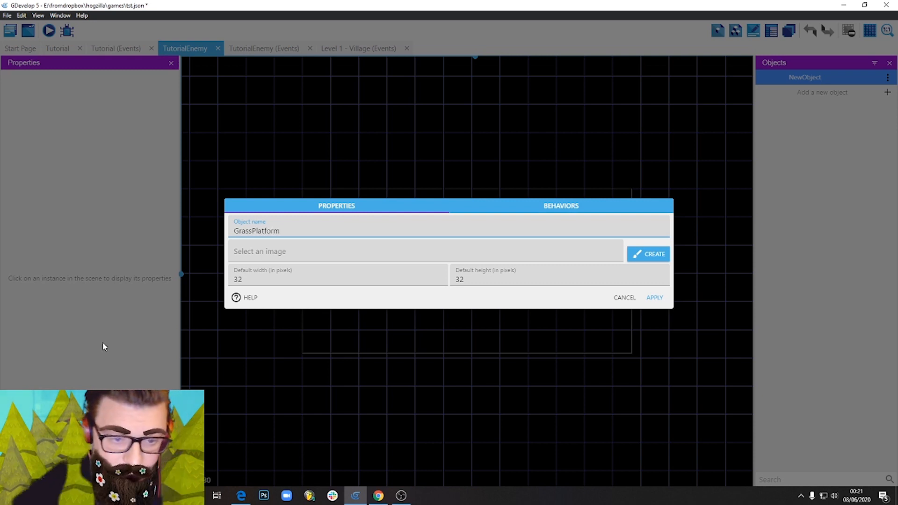
pyautogui.doubleClick(236, 279)
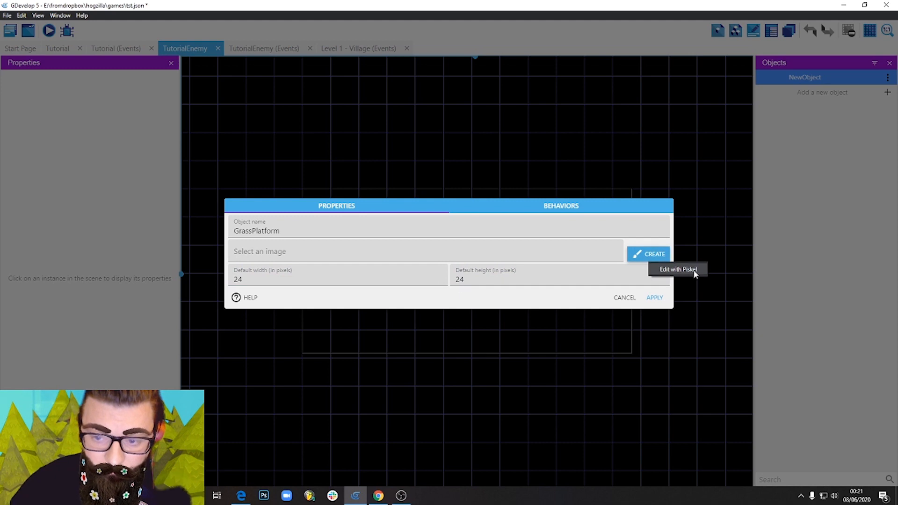
# Create a new image for GrassPlatform in Piskel and resize its canvas to 24 x 24 px.
pyautogui.click(696, 274)
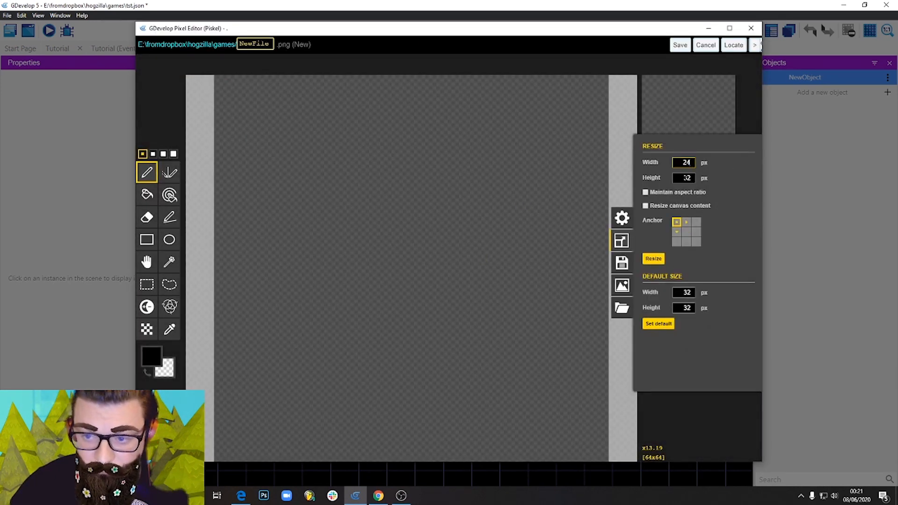
pyautogui.click(655, 258)
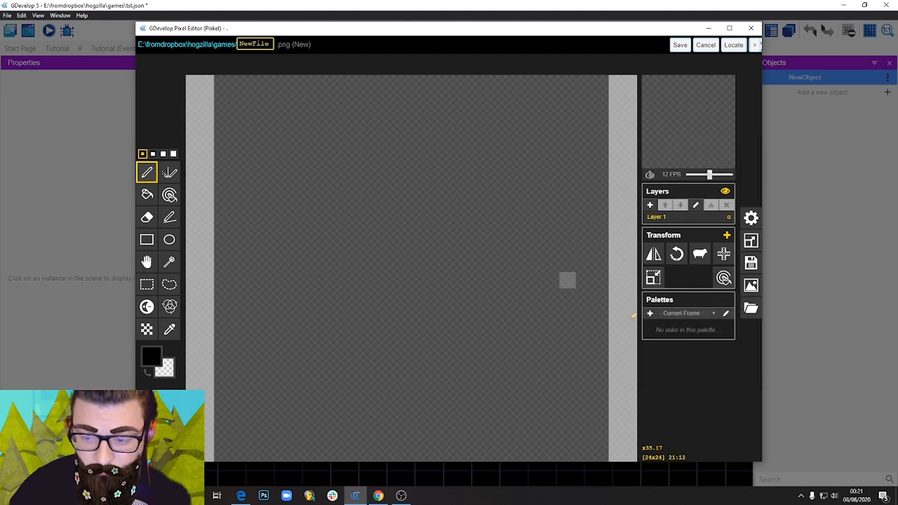
pyautogui.scroll(-5, 497, 303)
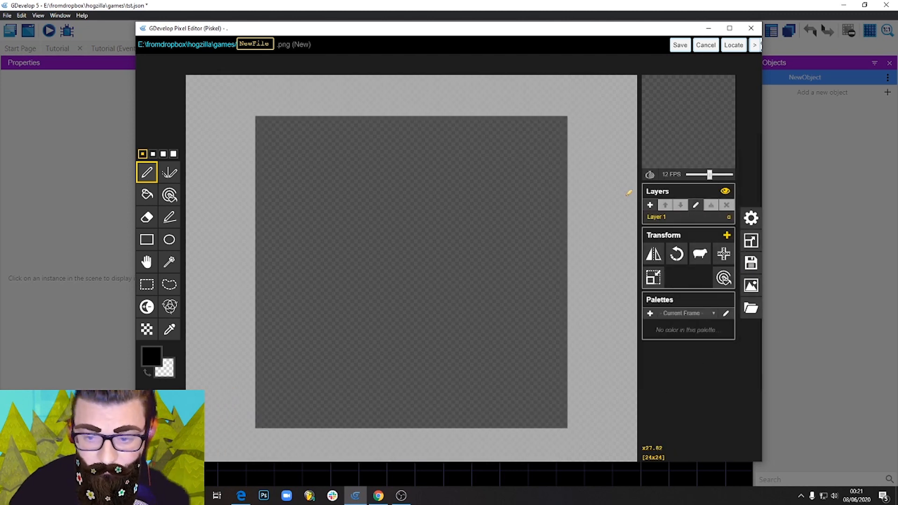
# Import TileGrass.png as a single 24 x 24 image and save it as GrassPlatform's image.
pyautogui.click(751, 308)
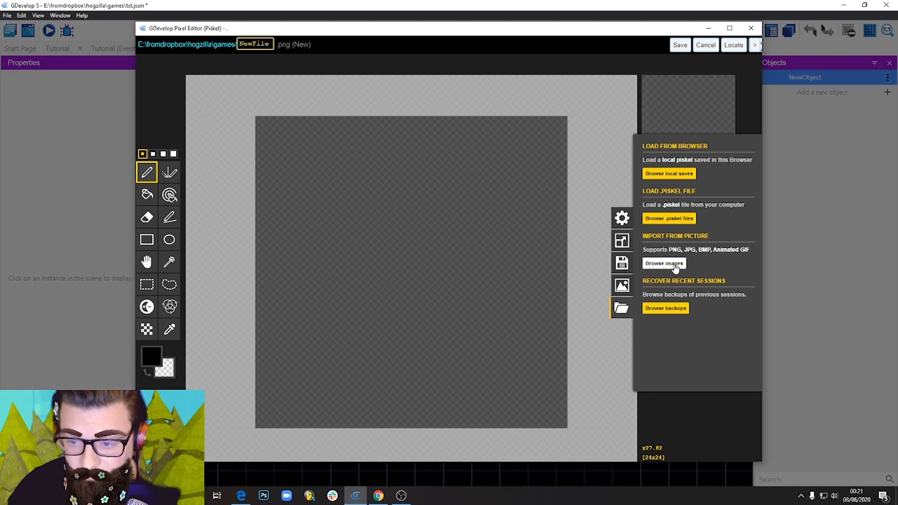
pyautogui.click(675, 265)
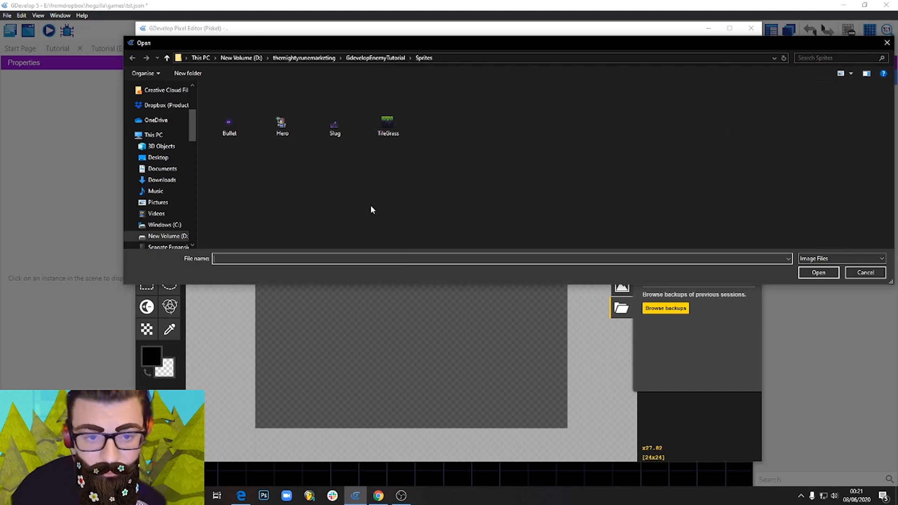
pyautogui.click(393, 122)
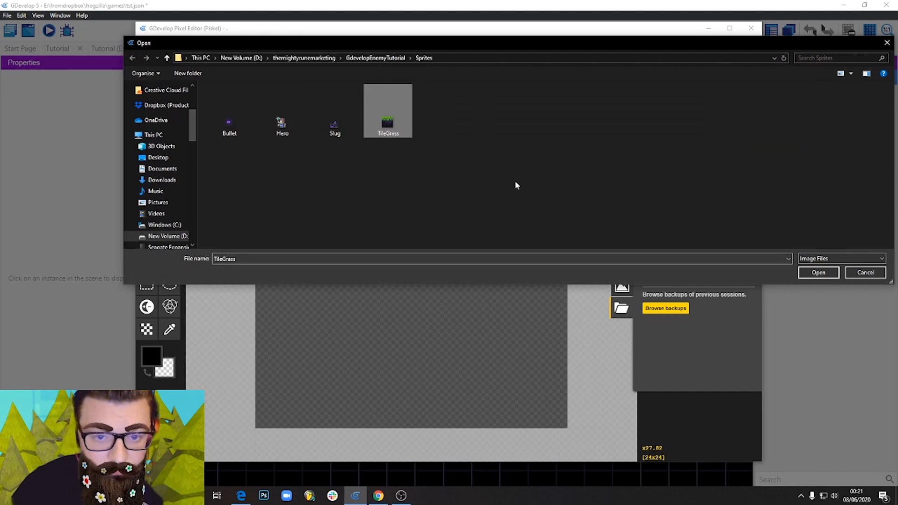
pyautogui.click(824, 276)
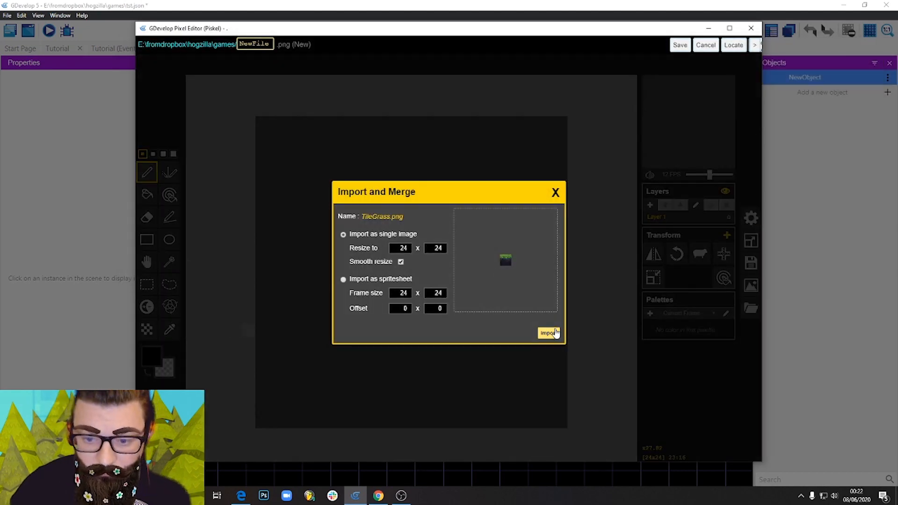
pyautogui.click(550, 333)
pyautogui.click(490, 247)
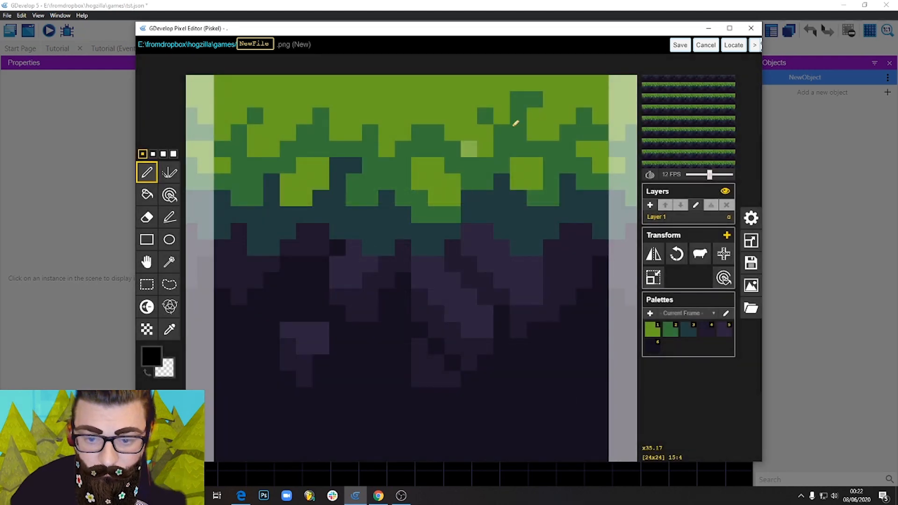
pyautogui.scroll(-4, 445, 207)
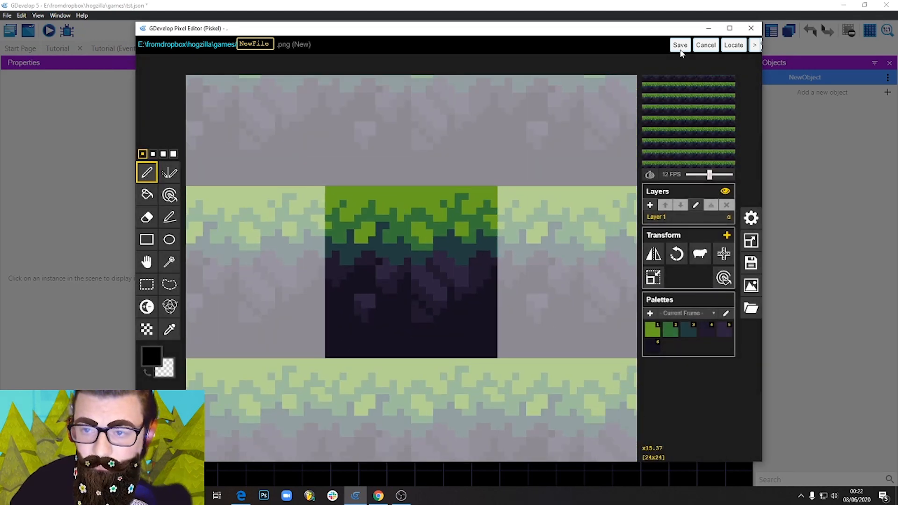
pyautogui.click(680, 46)
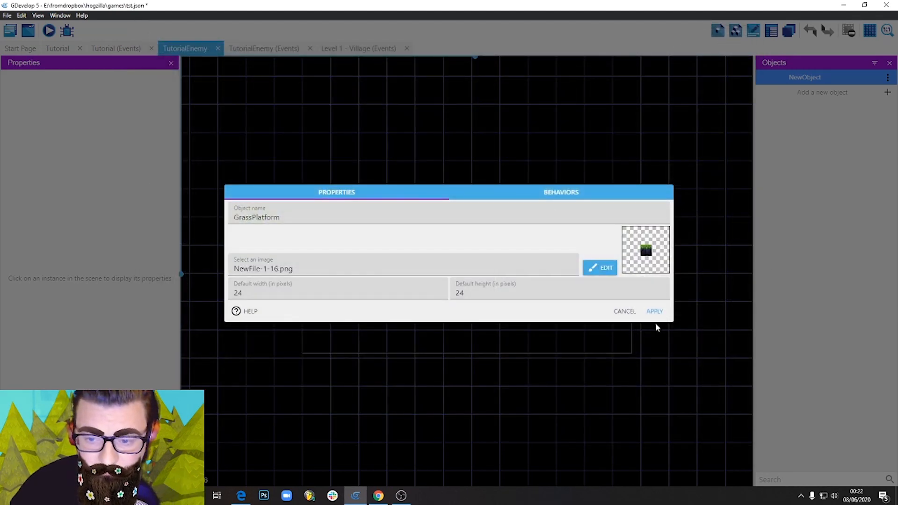
# Apply the GrassPlatform settings and place it in the lower part of the scene at X 24, Y 96, stretched ten grid cells wide.
pyautogui.click(654, 311)
pyautogui.moveTo(818, 78); pyautogui.dragTo(613, 313)
pyautogui.click(473, 384)
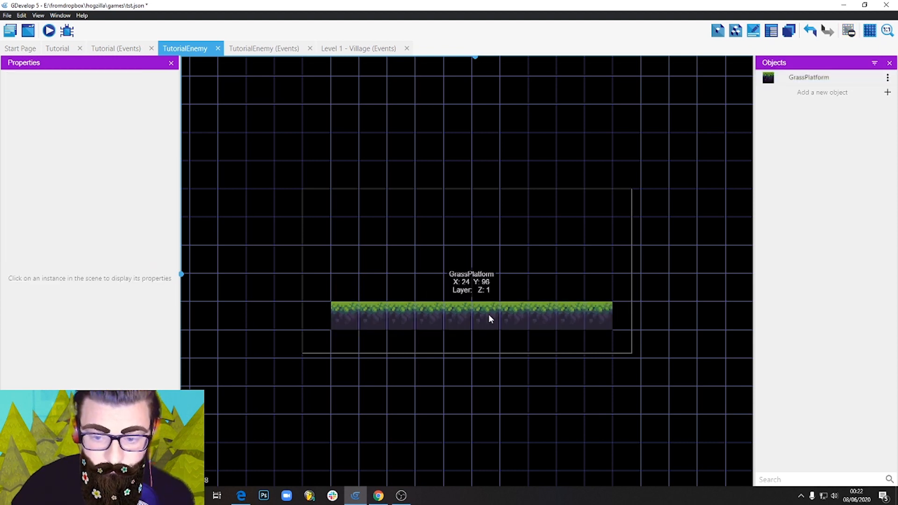
pyautogui.click(490, 319)
pyautogui.click(488, 378)
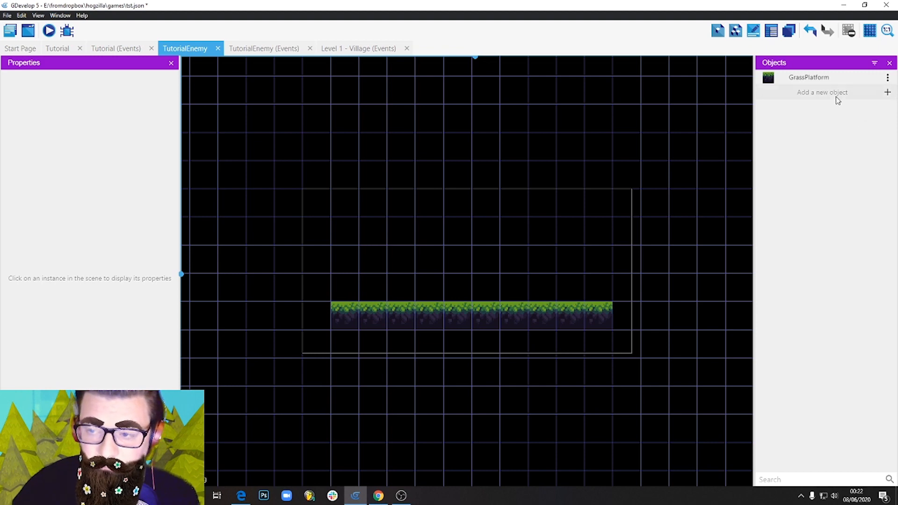
# Add a new Sprite object named Player.
pyautogui.click(887, 93)
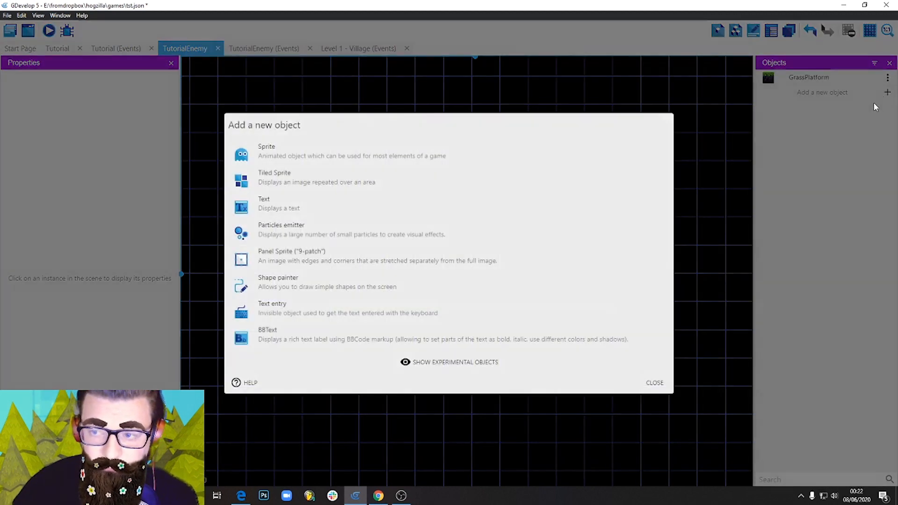
pyautogui.click(301, 156)
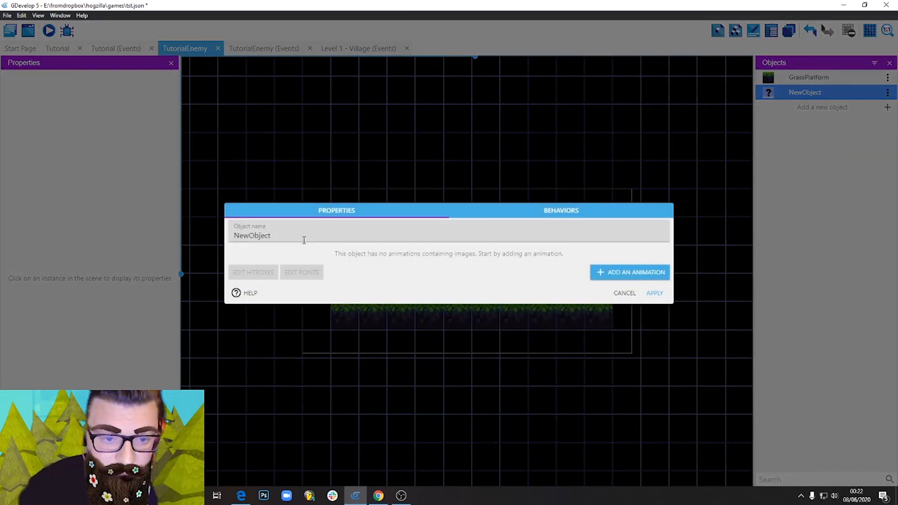
pyautogui.write('Player')
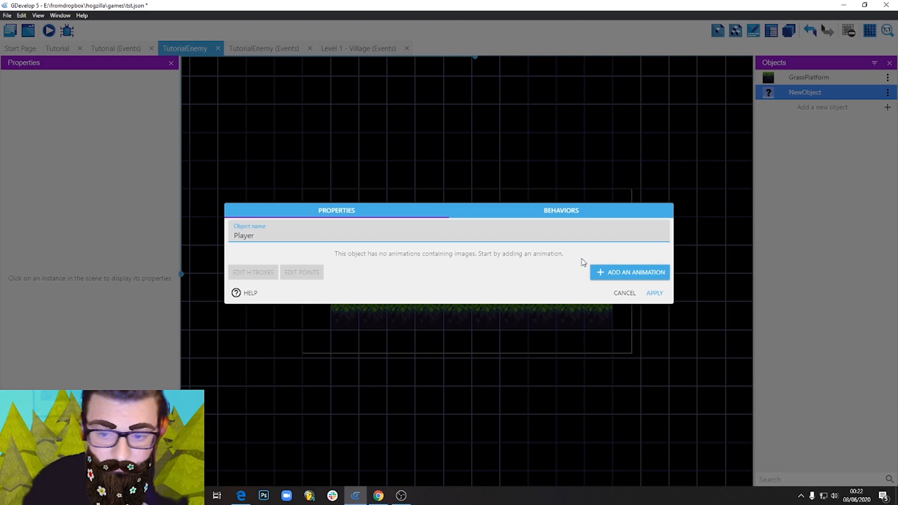
# Give Player an animation with the Hero image copied into the project folder, and place it above the left part of the grass platform.
pyautogui.click(618, 272)
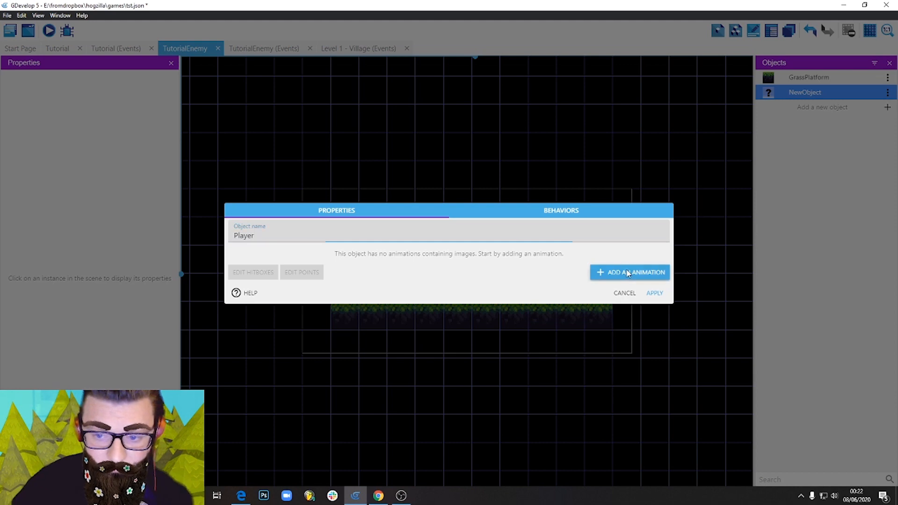
pyautogui.click(250, 271)
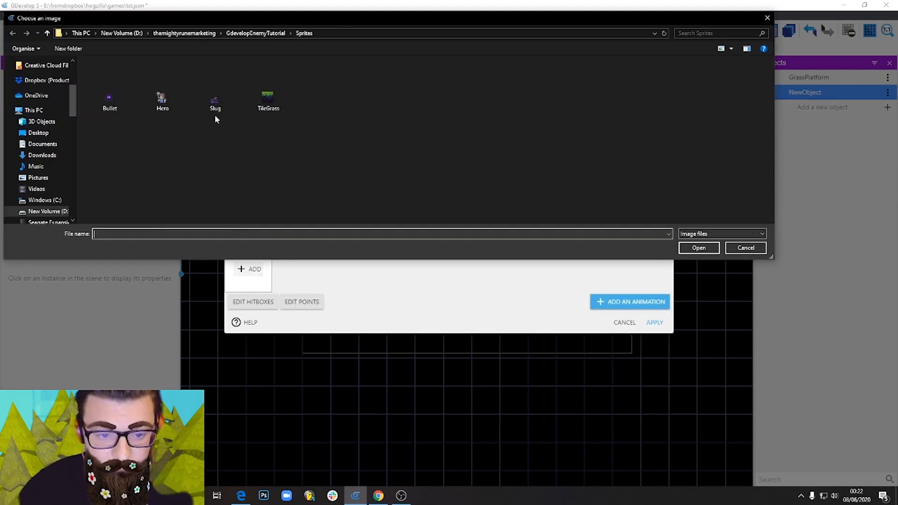
pyautogui.click(161, 96)
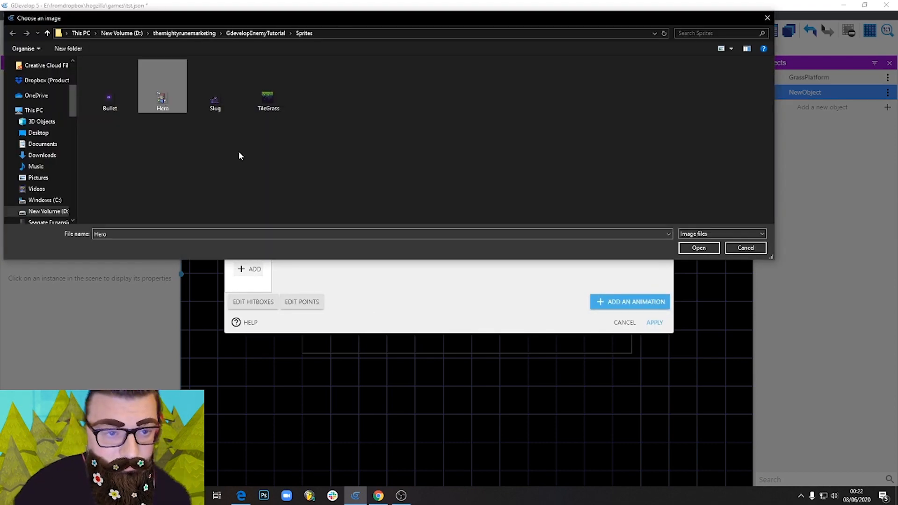
pyautogui.click(698, 248)
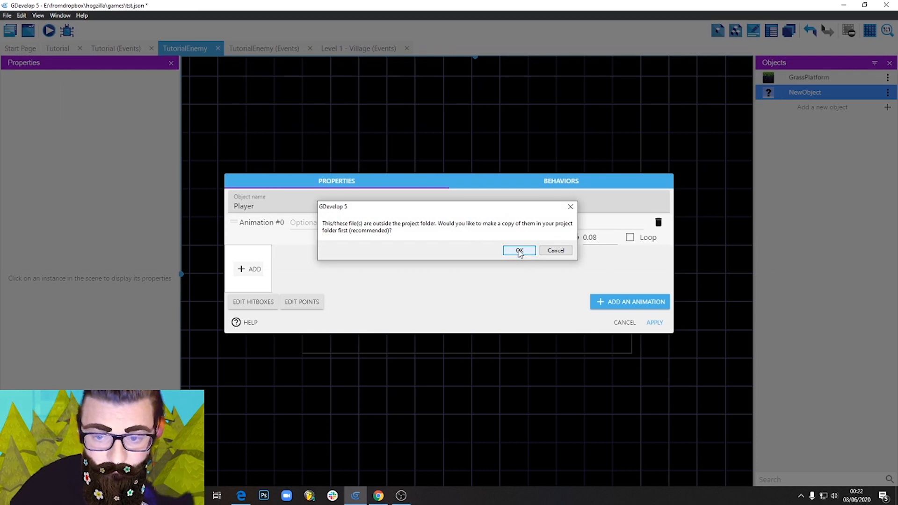
pyautogui.click(520, 251)
pyautogui.click(657, 322)
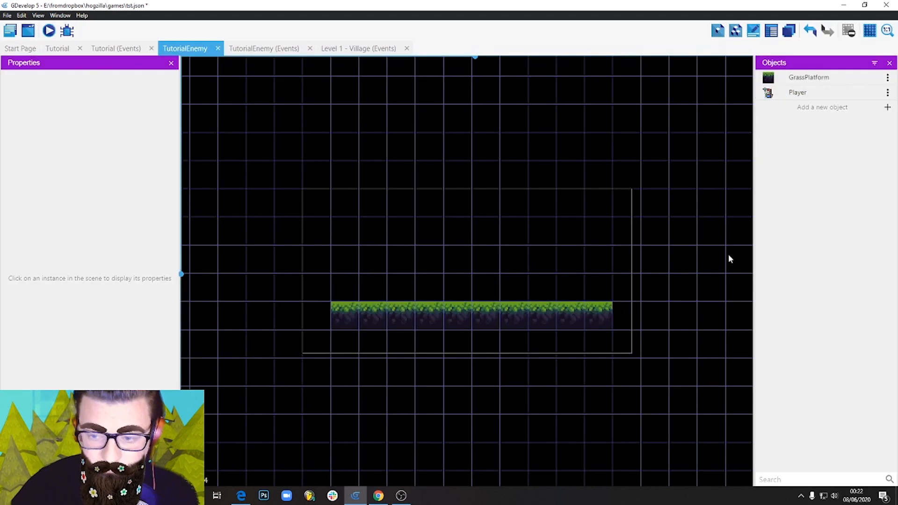
pyautogui.moveTo(796, 92); pyautogui.dragTo(391, 255)
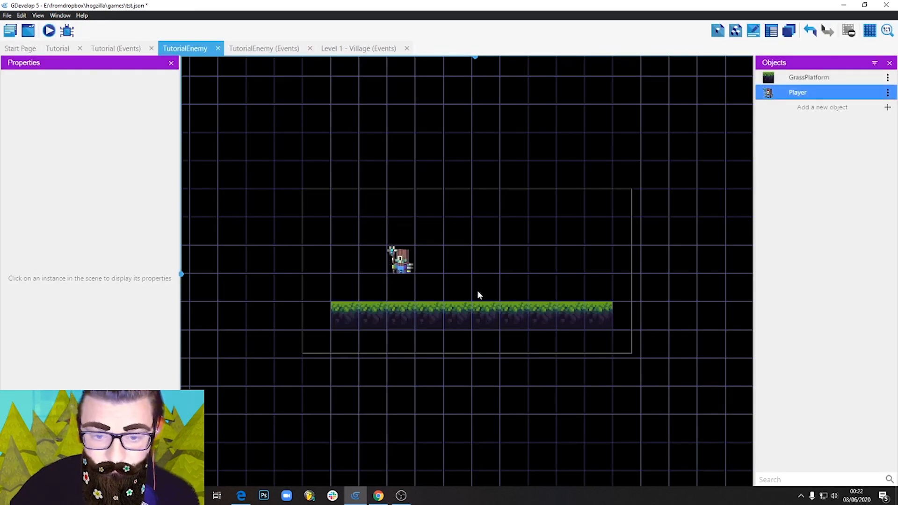
# Add a new Sprite object named Enemy.
pyautogui.click(835, 108)
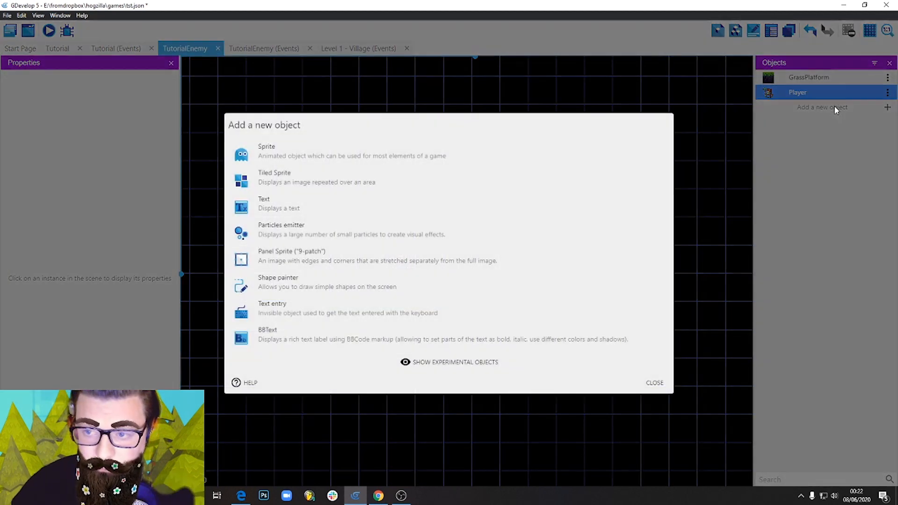
pyautogui.click(300, 152)
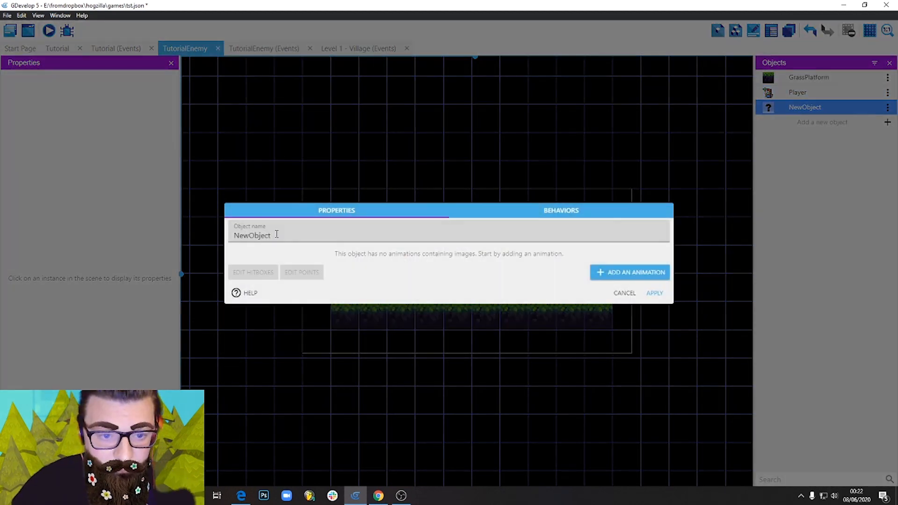
pyautogui.write('Enemy')
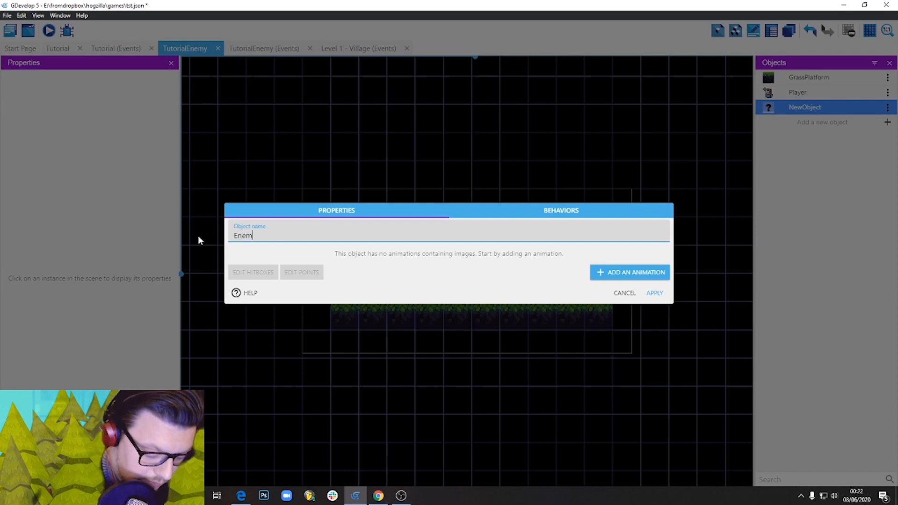
# Give Enemy an animation with the Slug image copied into the project folder, and place it above the platform, four grid cells right of Player.
pyautogui.click(624, 272)
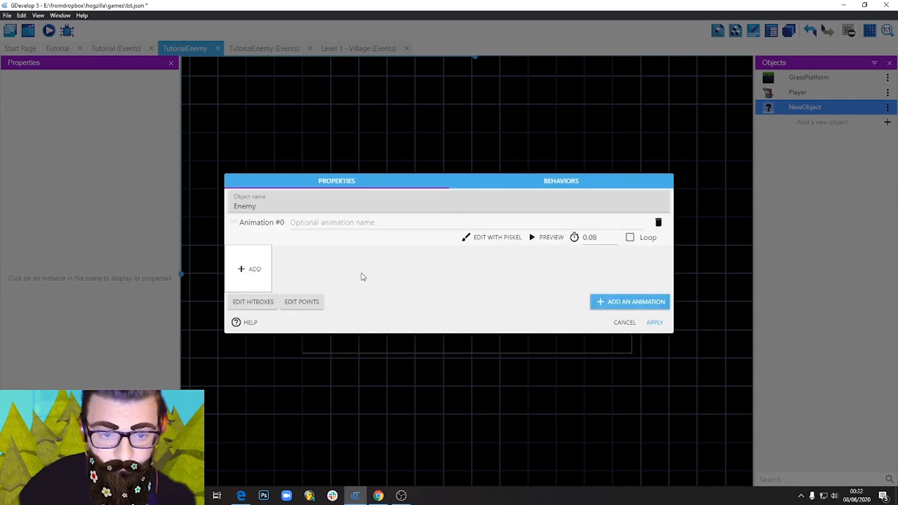
pyautogui.click(255, 268)
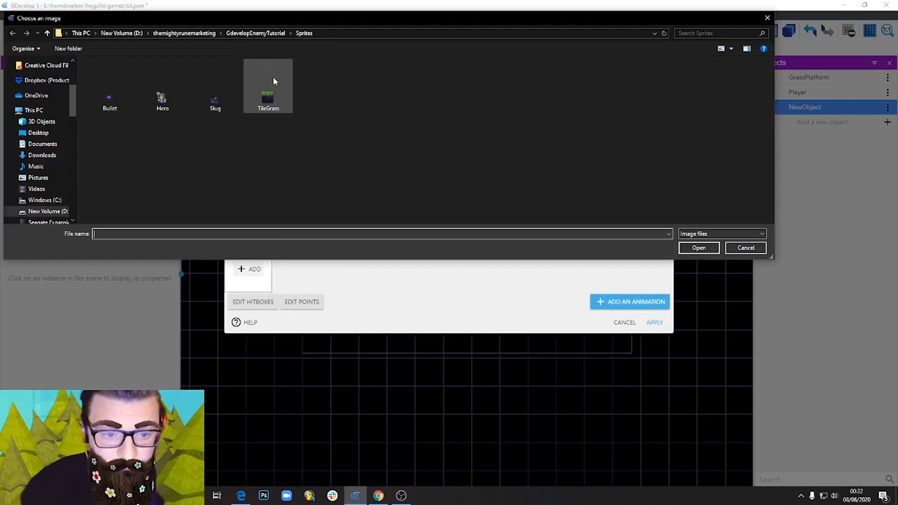
pyautogui.doubleClick(216, 99)
pyautogui.click(519, 251)
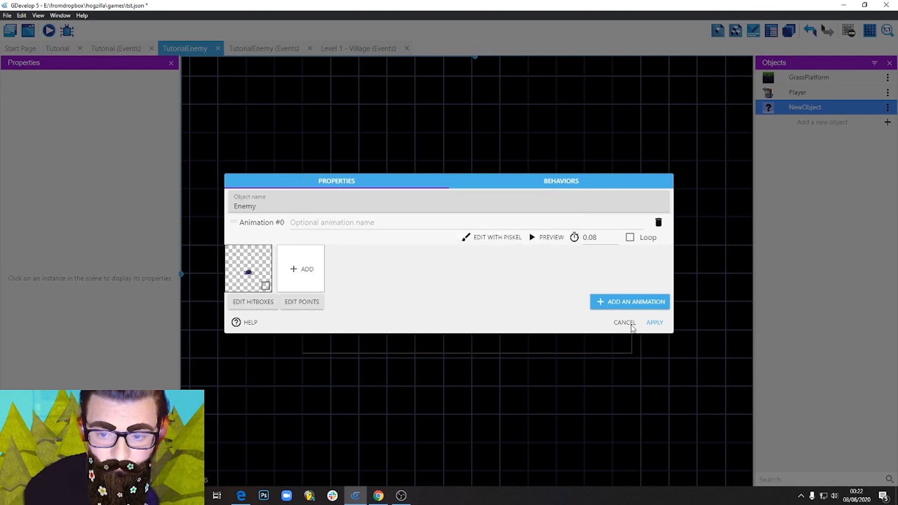
pyautogui.click(655, 323)
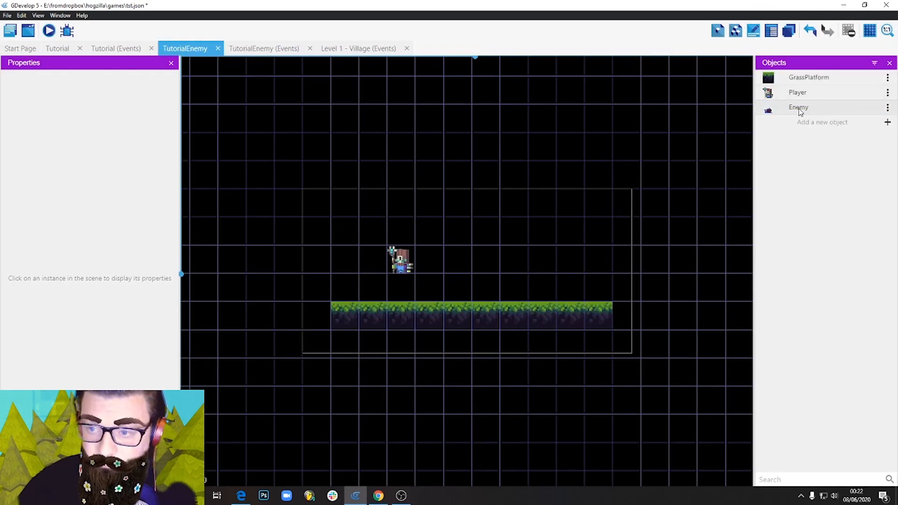
pyautogui.moveTo(800, 112); pyautogui.dragTo(517, 271)
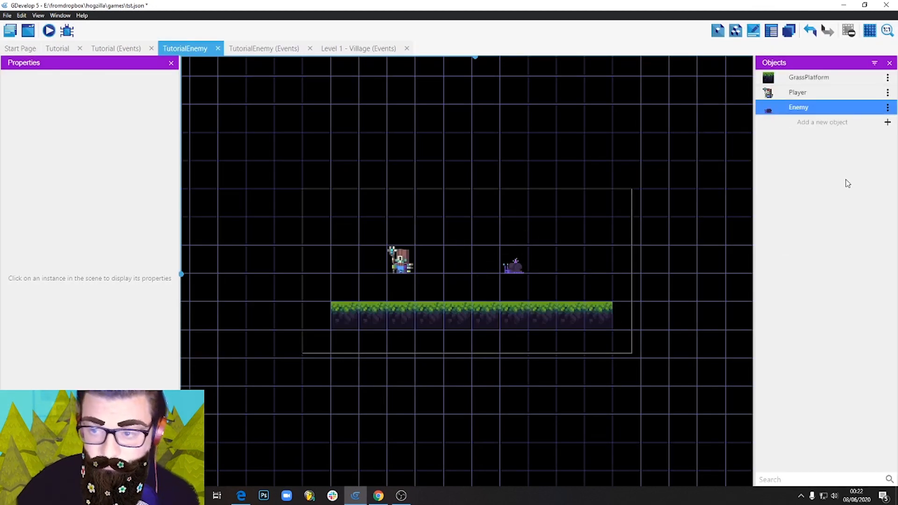
# Add a new Sprite object named Bullet.
pyautogui.click(823, 122)
pyautogui.click(297, 160)
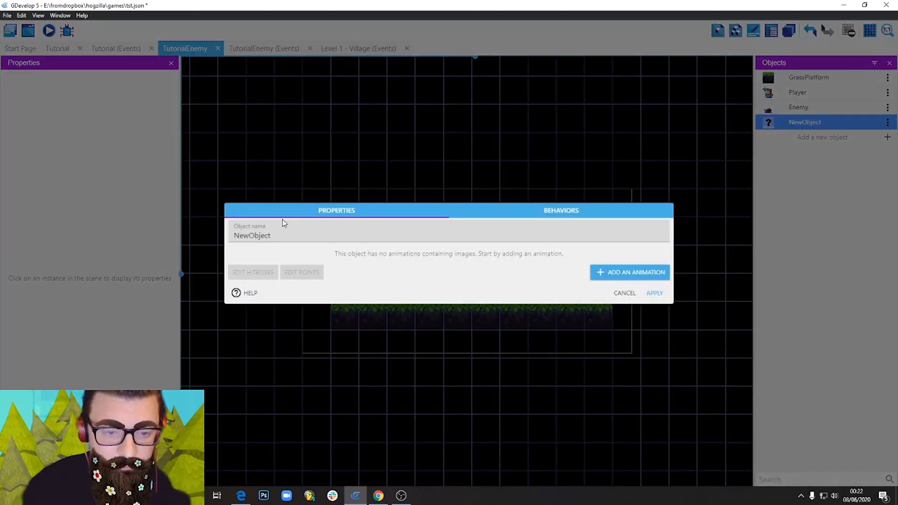
pyautogui.moveTo(281, 234); pyautogui.dragTo(216, 233)
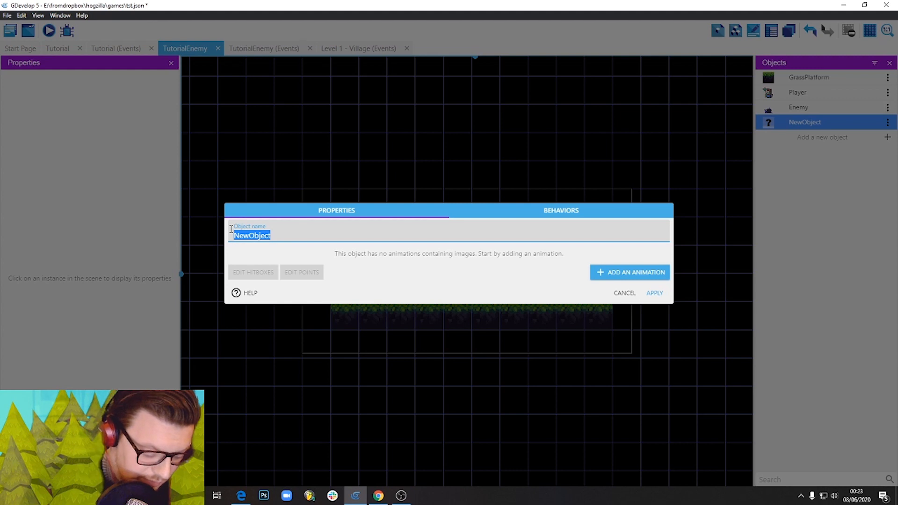
pyautogui.write('Bullet')
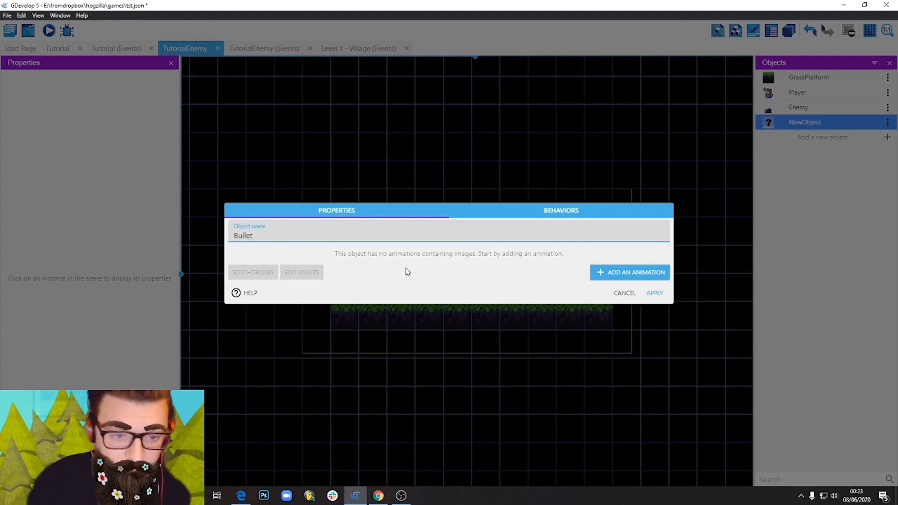
# Give Bullet an animation with the Bullet image, copied into the project folder, and apply the object's settings.
pyautogui.click(600, 271)
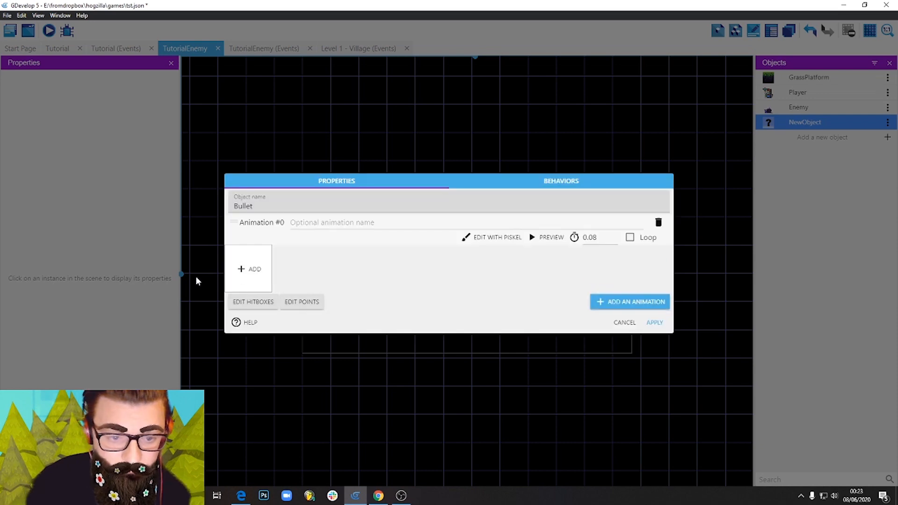
pyautogui.click(240, 267)
pyautogui.doubleClick(110, 100)
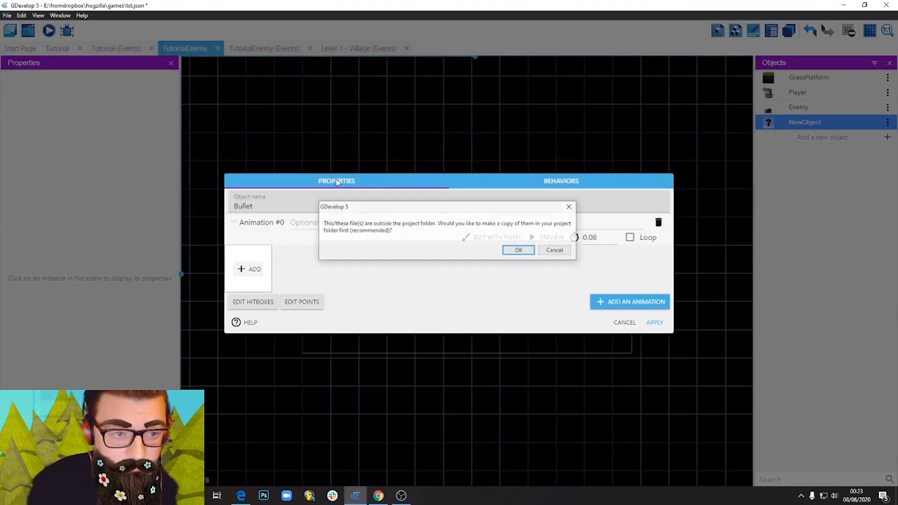
pyautogui.click(520, 251)
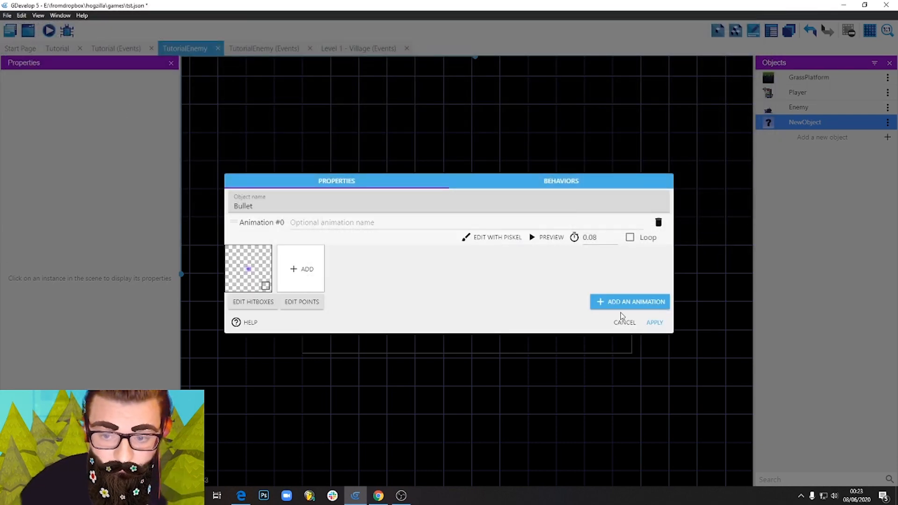
pyautogui.click(655, 322)
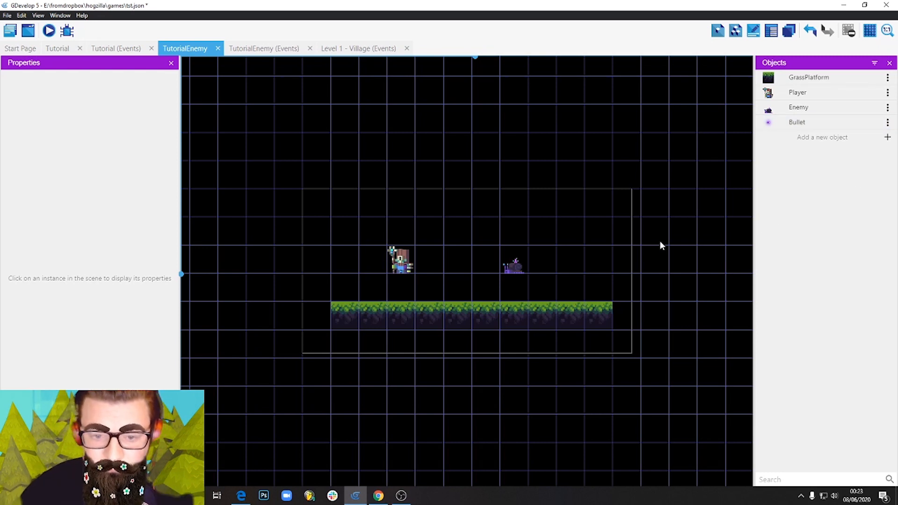
# Preview the scene in an enlarged preview window to check how the objects are displayed, and close the preview.
pyautogui.click(50, 34)
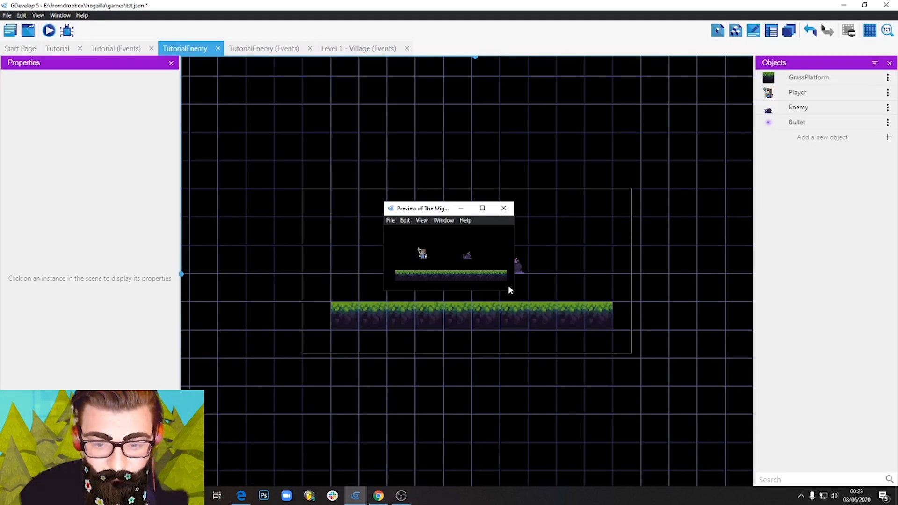
pyautogui.moveTo(514, 293); pyautogui.dragTo(650, 387)
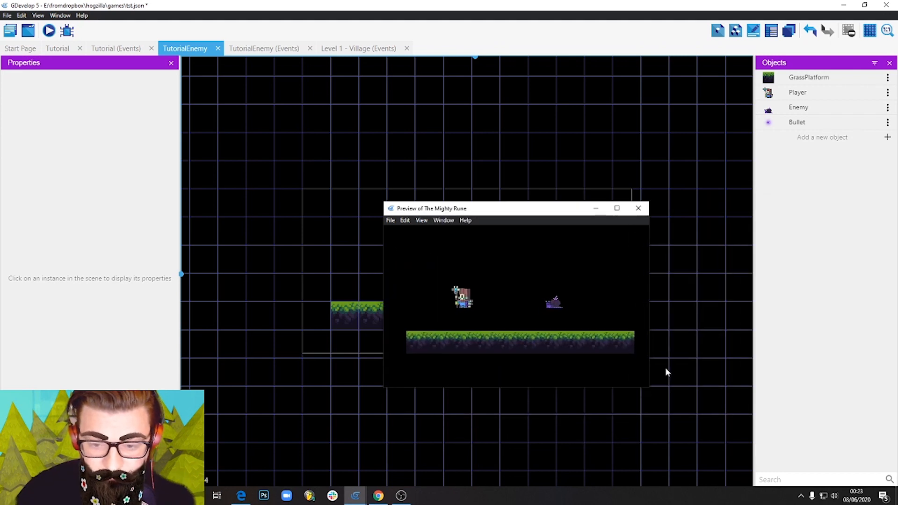
pyautogui.click(639, 213)
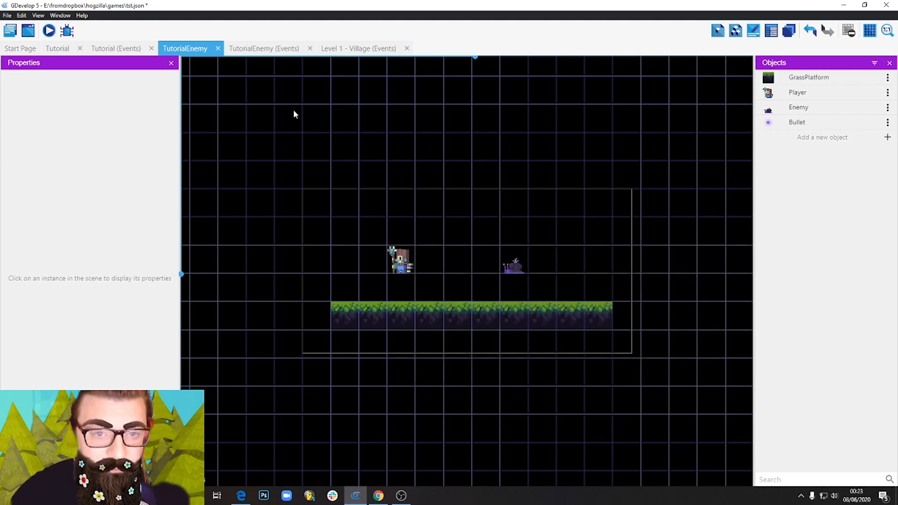
# Add an event to the TutorialEnemy events with the condition "At the beginning of the scene".
pyautogui.click(264, 48)
pyautogui.click(757, 31)
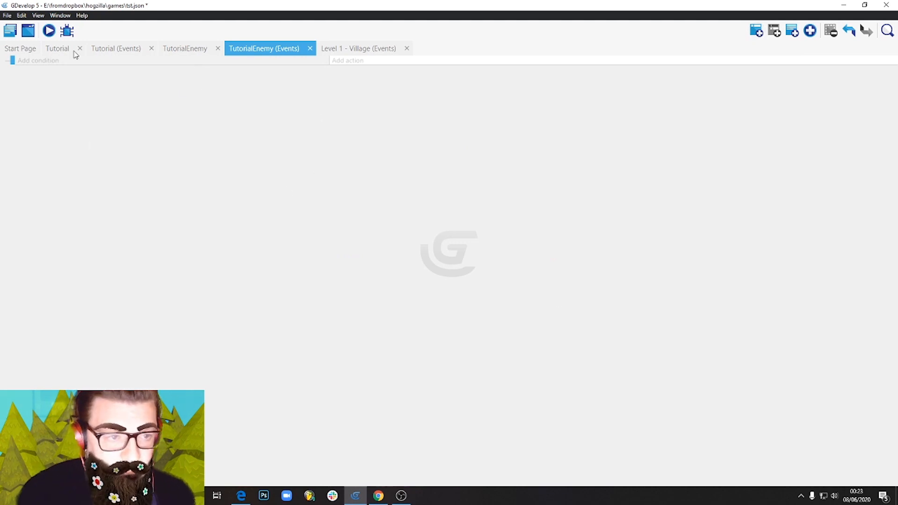
pyautogui.click(52, 61)
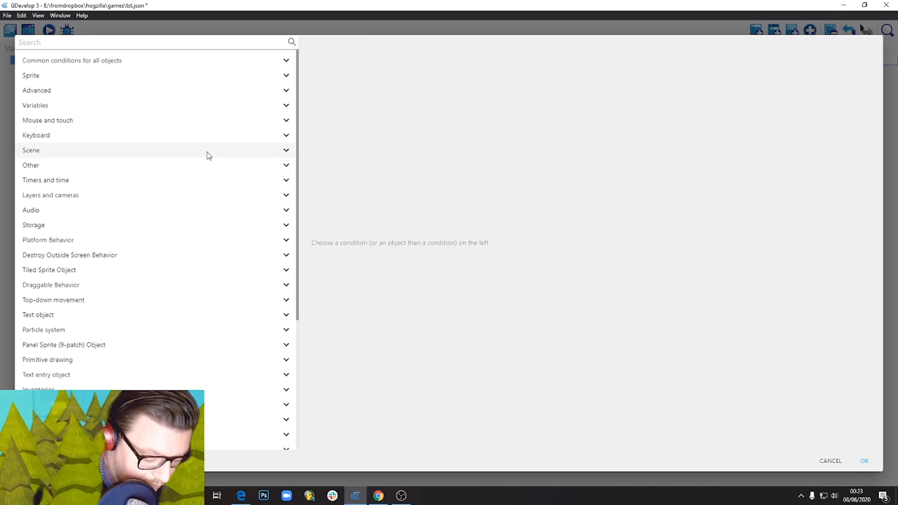
pyautogui.write('beg')
pyautogui.click(145, 249)
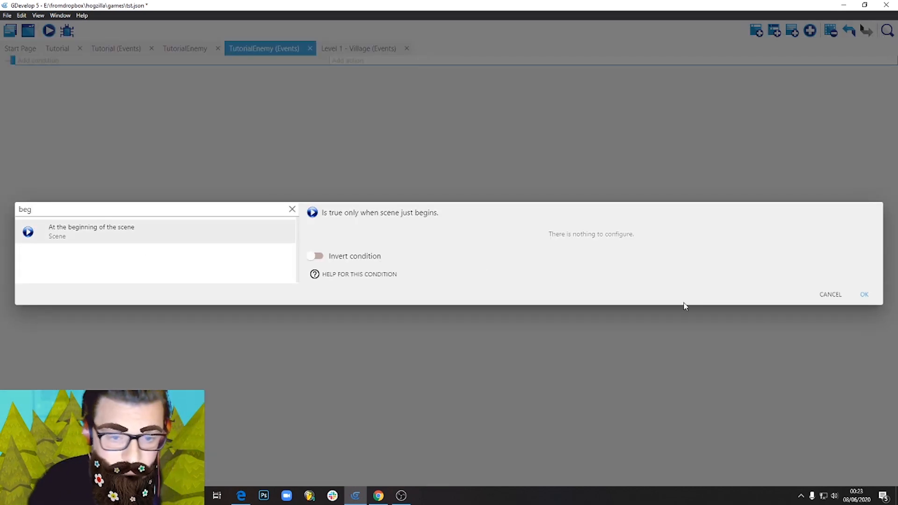
pyautogui.click(864, 295)
# Add an action to the scene-start event that changes the game window size to 1000 by 600 without updating the game resolution.
pyautogui.click(353, 65)
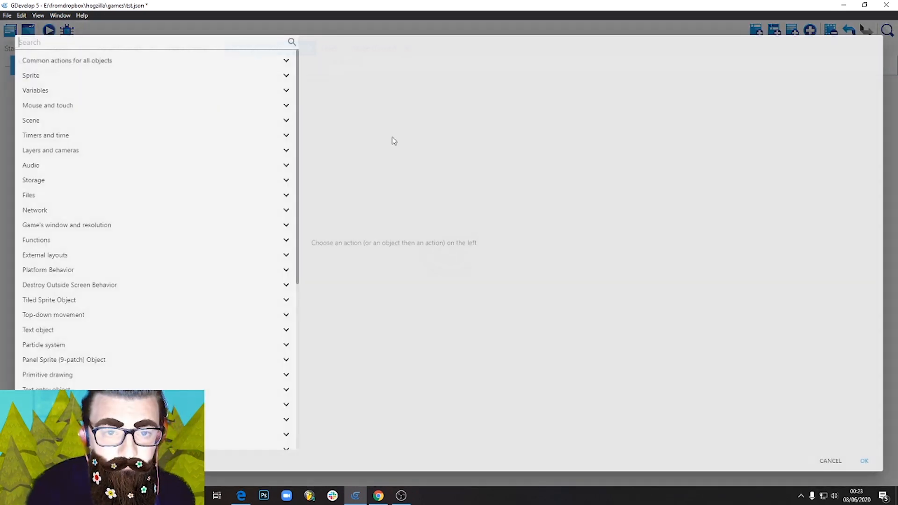
pyautogui.click(58, 41)
pyautogui.write('size')
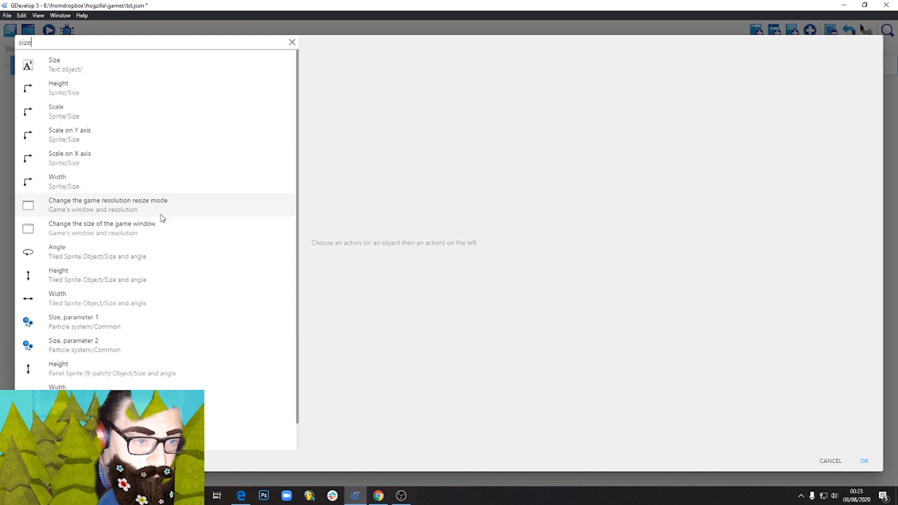
pyautogui.scroll(-1, 161, 238)
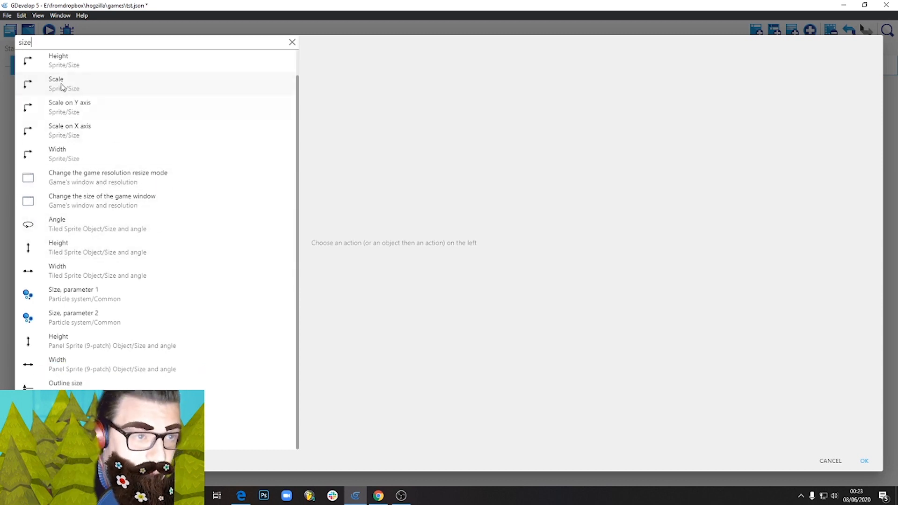
pyautogui.moveTo(32, 42); pyautogui.dragTo(1, 43)
pyautogui.write('windo')
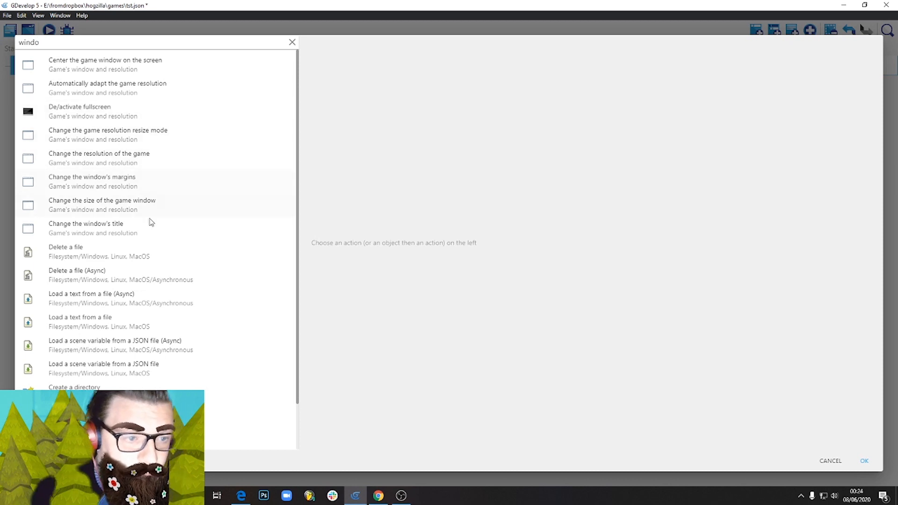
pyautogui.click(145, 210)
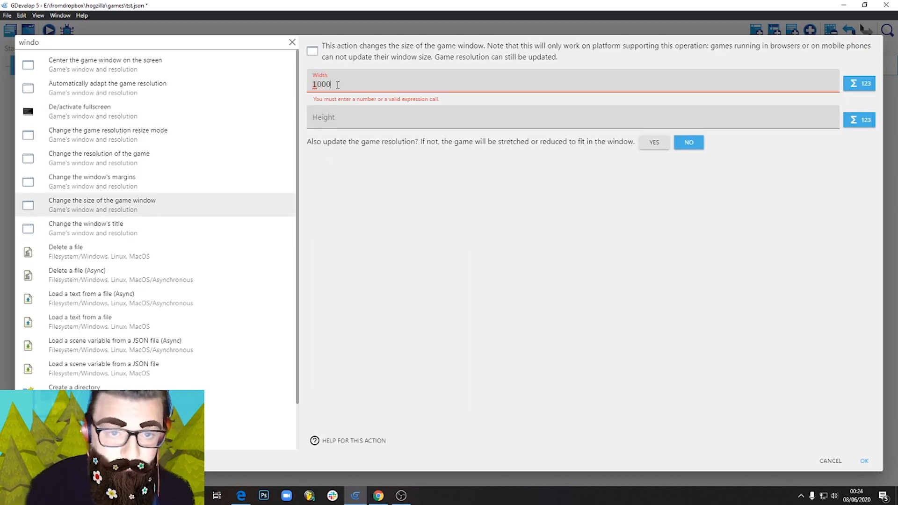
pyautogui.click(336, 110)
pyautogui.write('60')
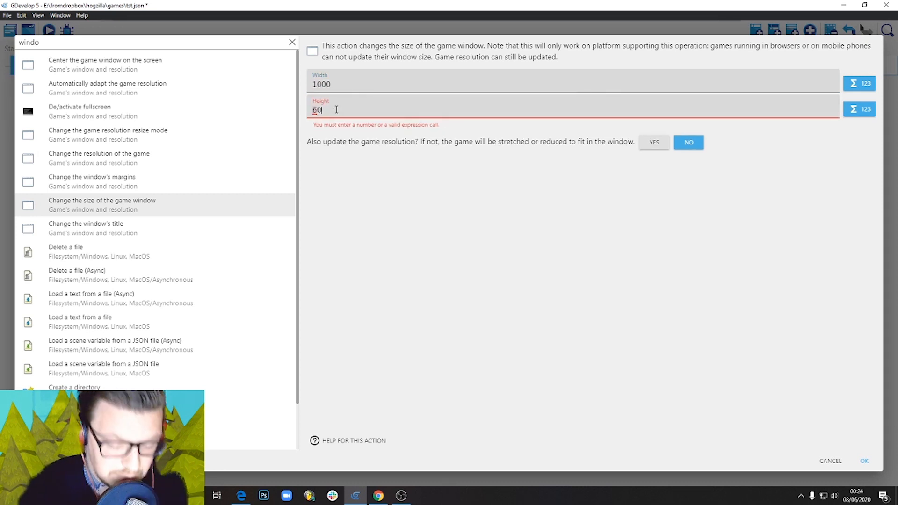
pyautogui.write('0')
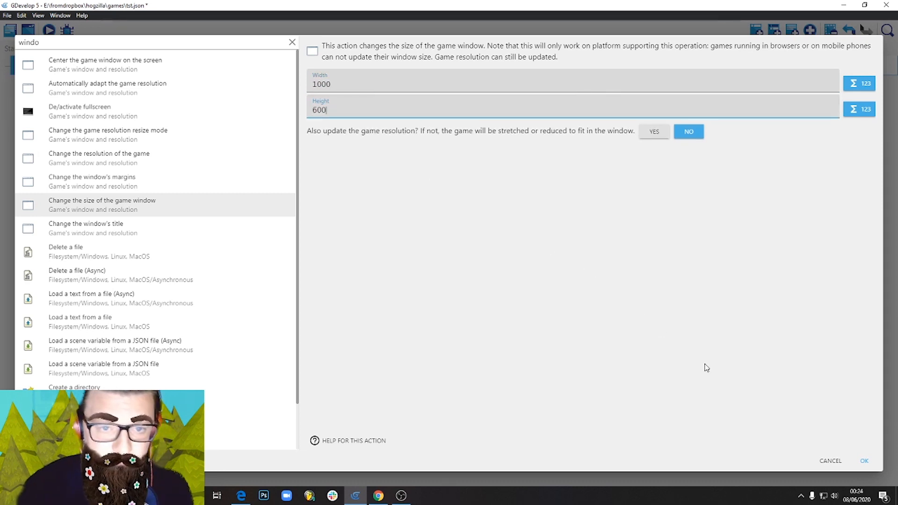
pyautogui.click(863, 463)
# Add the action "Center the game window on the screen" to the scene-start event.
pyautogui.click(355, 72)
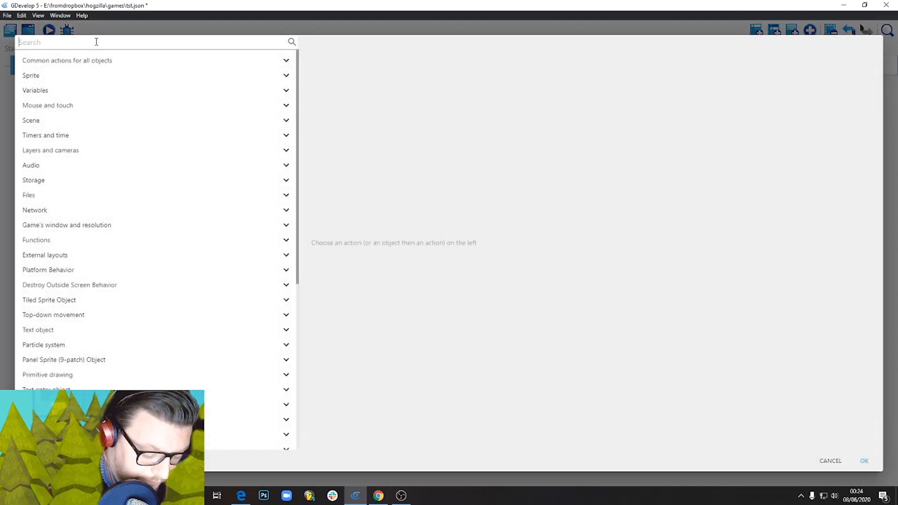
pyautogui.write('center')
pyautogui.click(142, 285)
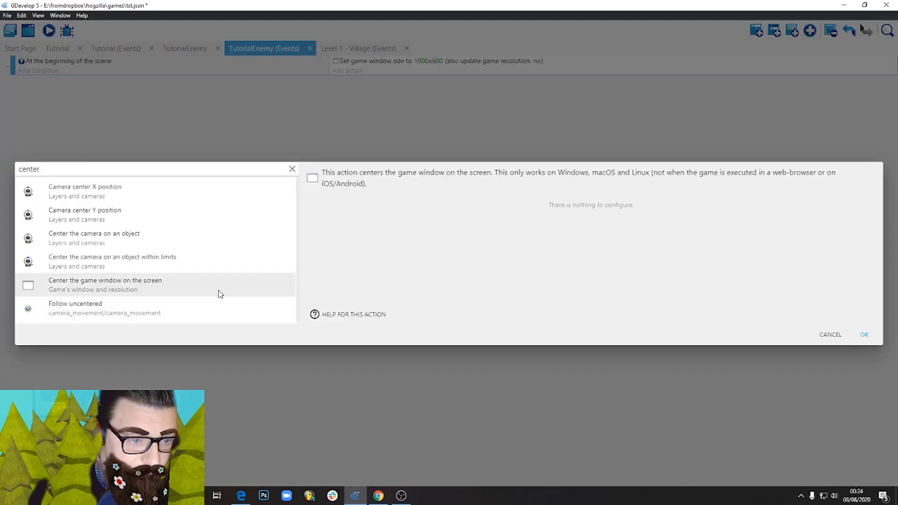
pyautogui.click(864, 335)
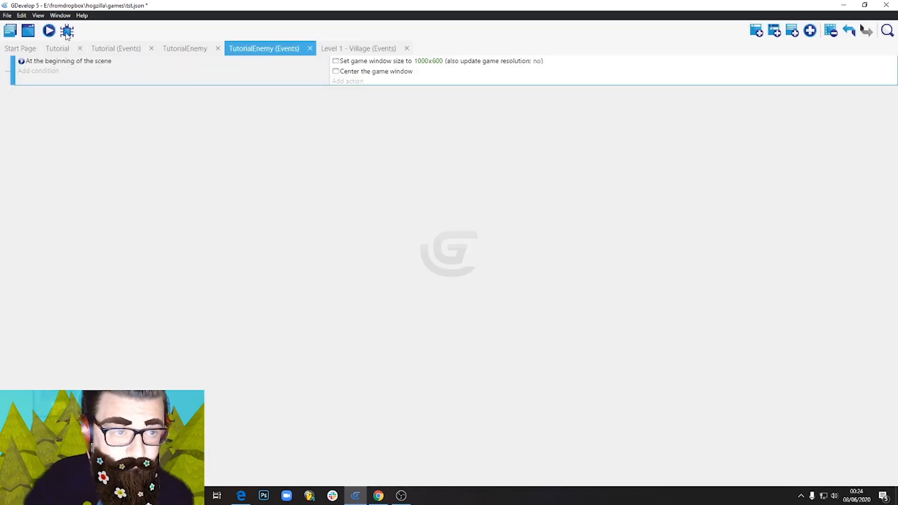
# Preview the scene to check the game window's size and placement, and return to the TutorialEnemy scene layout.
pyautogui.click(50, 32)
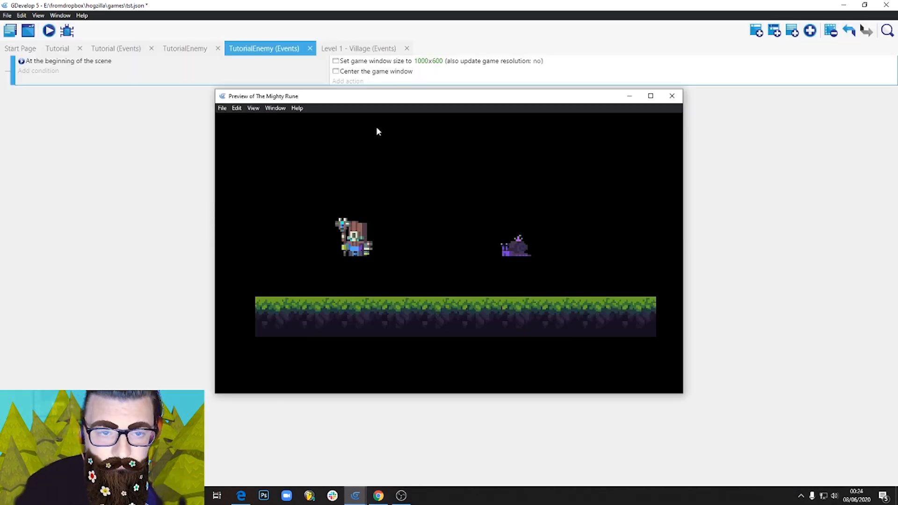
pyautogui.moveTo(400, 106)
pyautogui.mouseDown()
pyautogui.moveTo(366, 146)
pyautogui.moveTo(425, 100)
pyautogui.moveTo(394, 118)
pyautogui.mouseUp()
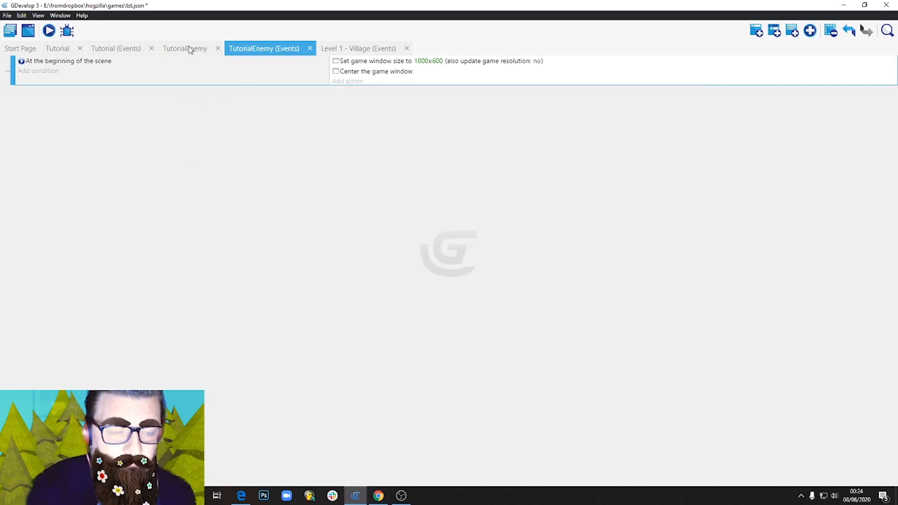
pyautogui.click(189, 49)
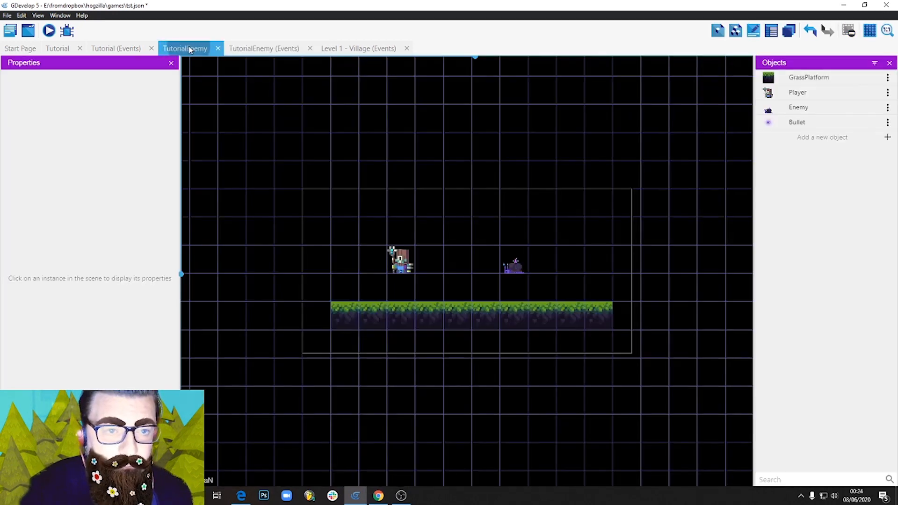
# Open the Player object's behaviors and add the Platformer character behavior.
pyautogui.click(398, 266)
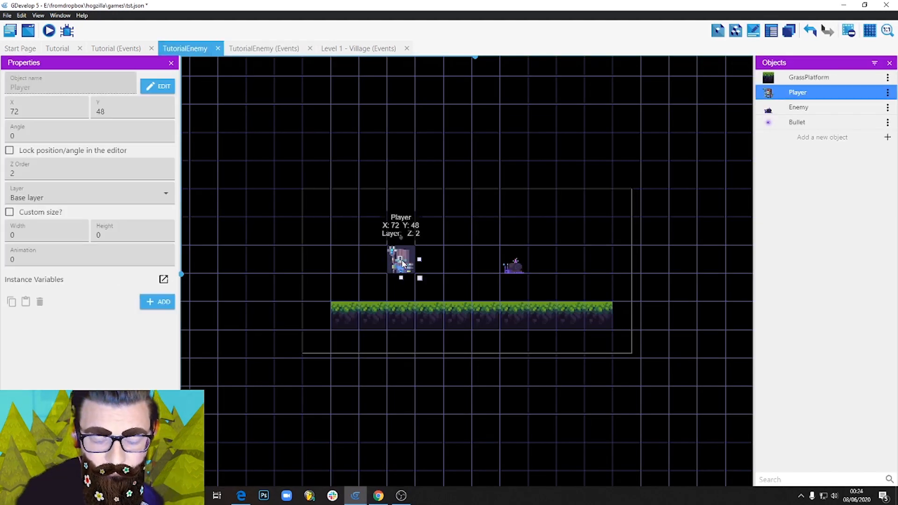
pyautogui.moveTo(398, 265)
pyautogui.mouseDown()
pyautogui.moveTo(445, 243)
pyautogui.moveTo(429, 268)
pyautogui.moveTo(403, 268)
pyautogui.mouseUp()
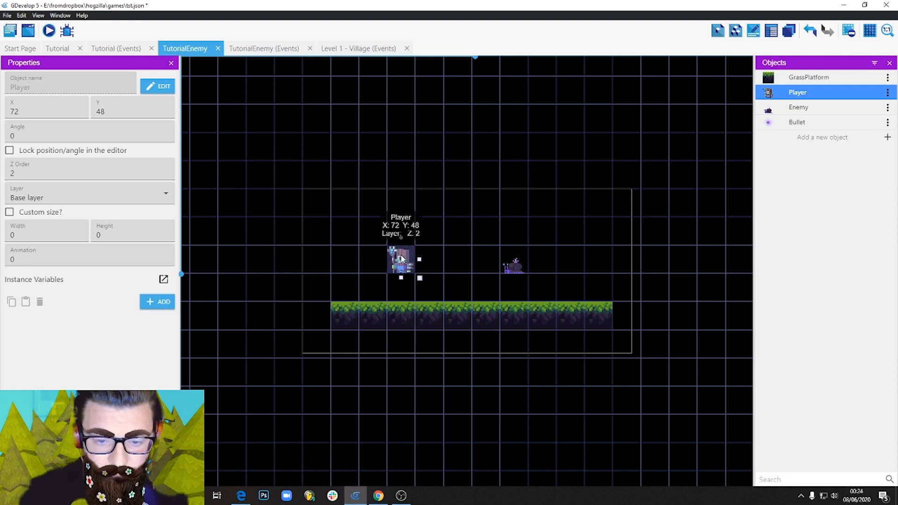
pyautogui.doubleClick(402, 258)
pyautogui.click(562, 181)
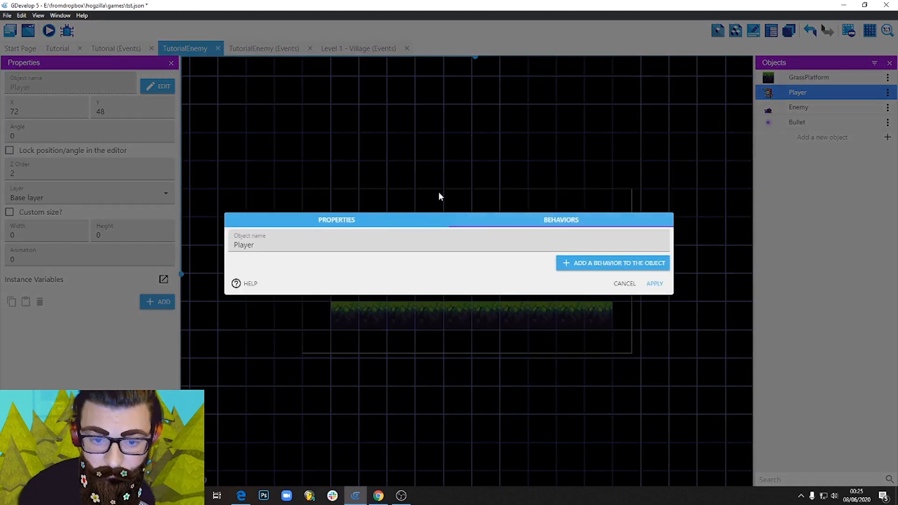
pyautogui.click(598, 263)
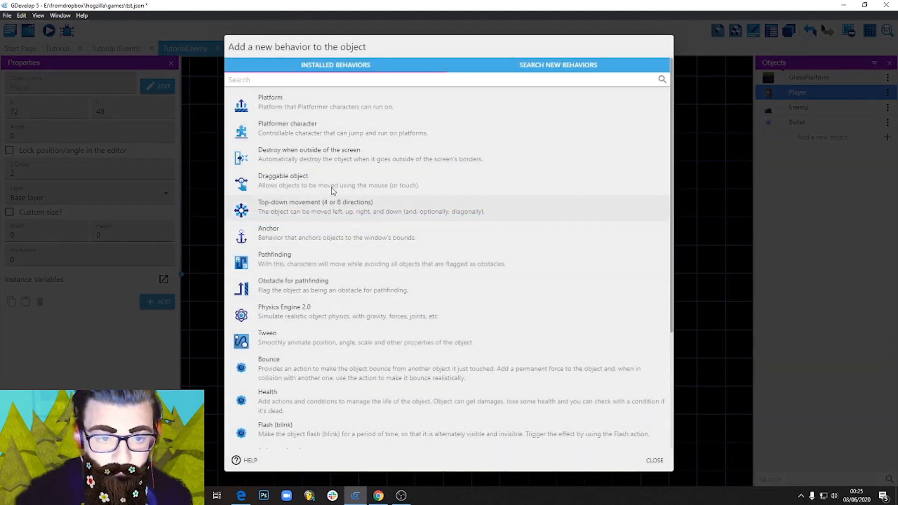
pyautogui.click(280, 134)
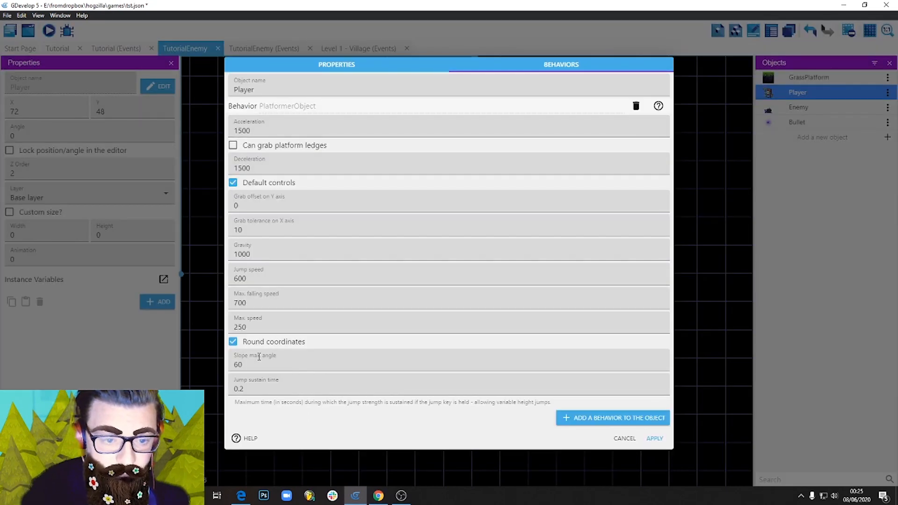
# Set the Player's platformer acceleration to 1000 and deceleration to 200, keeping Round coordinates enabled.
pyautogui.click(232, 343)
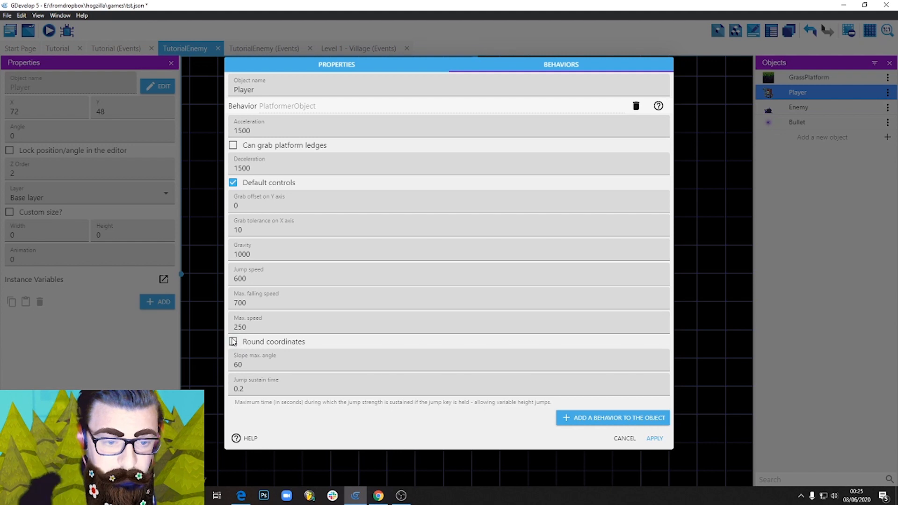
pyautogui.click(232, 342)
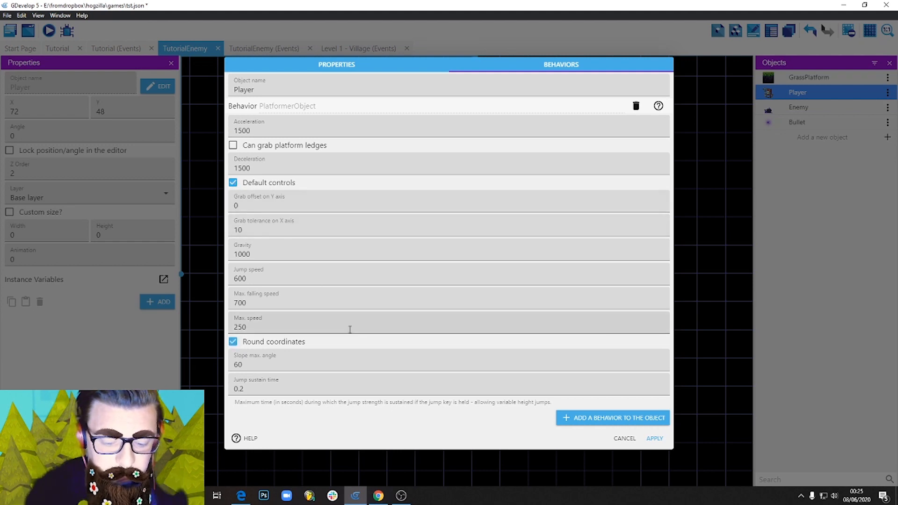
pyautogui.doubleClick(260, 130)
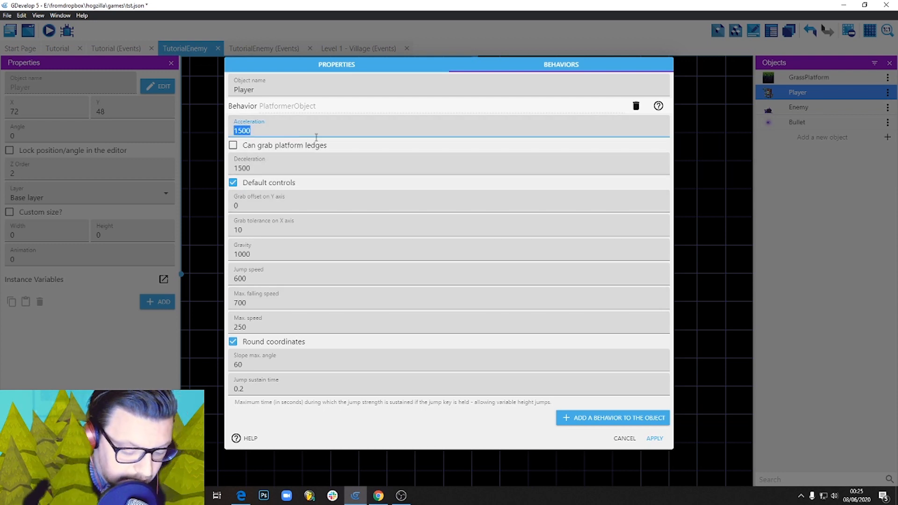
pyautogui.write('1')
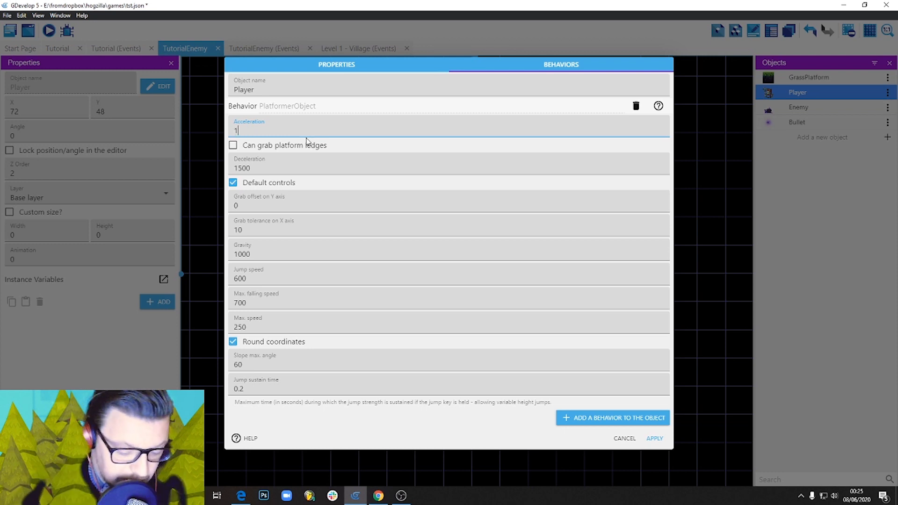
pyautogui.write('000')
pyautogui.doubleClick(261, 164)
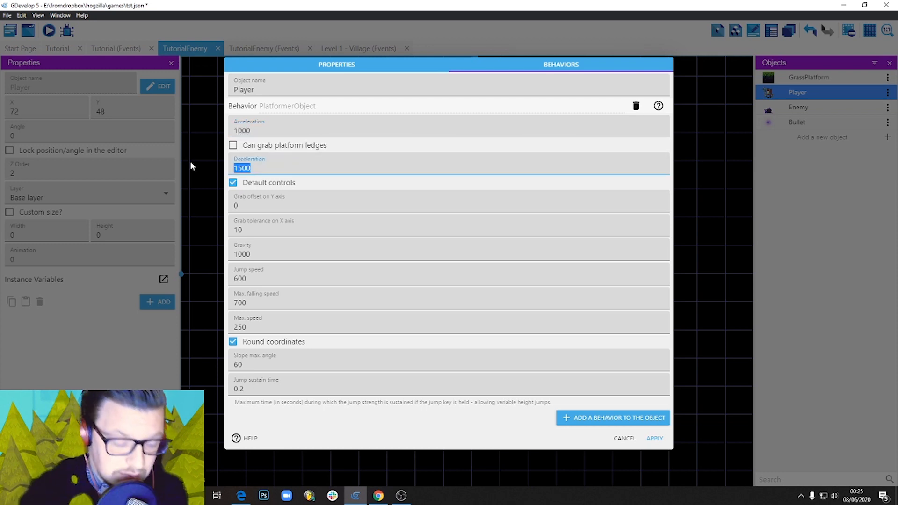
pyautogui.write('200')
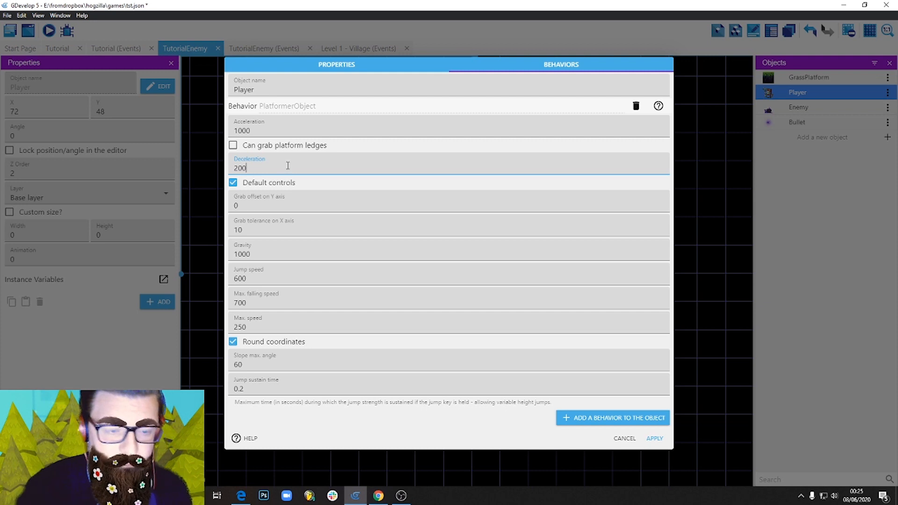
pyautogui.click(252, 131)
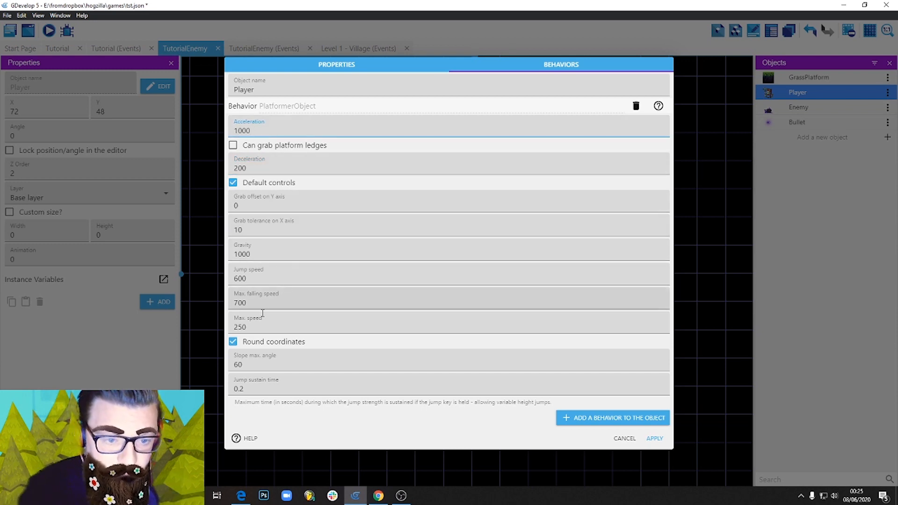
# Set the Player's max. speed to 100, gravity to 500, jump speed to 300 and max. falling speed to 1000, and apply the settings.
pyautogui.moveTo(253, 327); pyautogui.dragTo(226, 327)
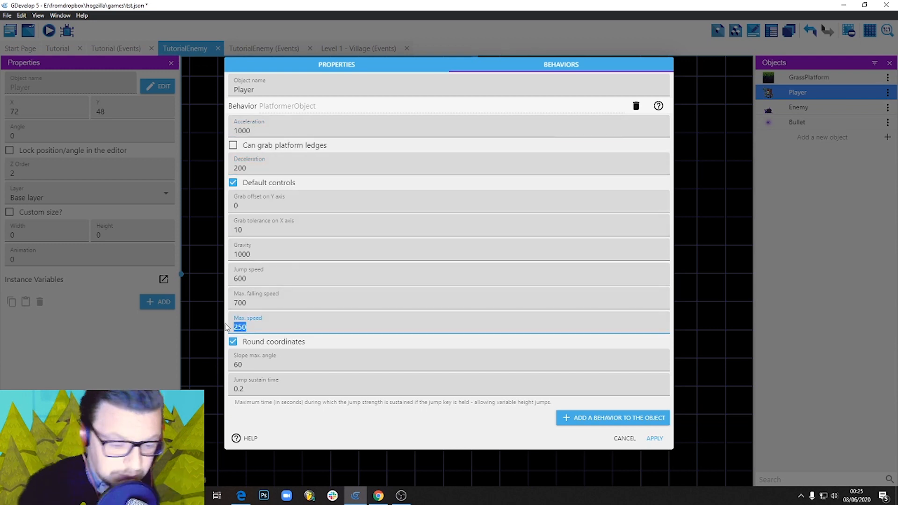
pyautogui.write('100')
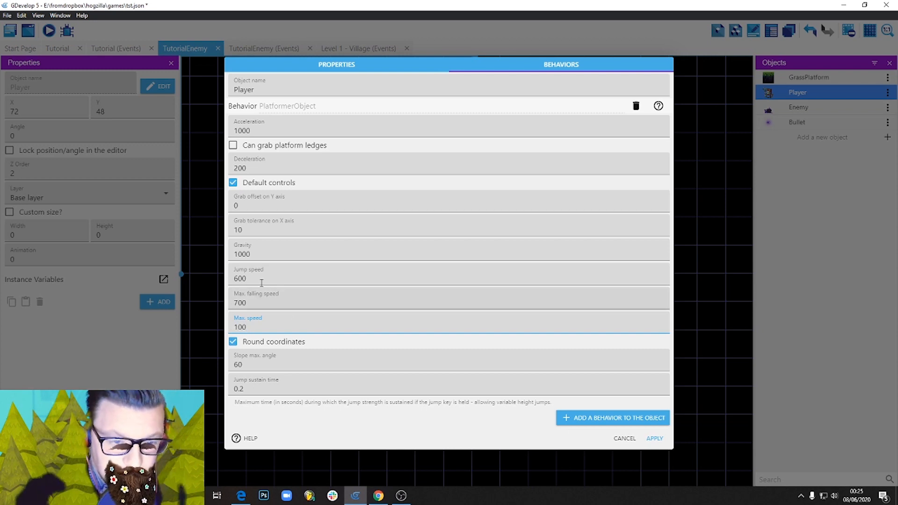
pyautogui.moveTo(258, 254); pyautogui.dragTo(169, 257)
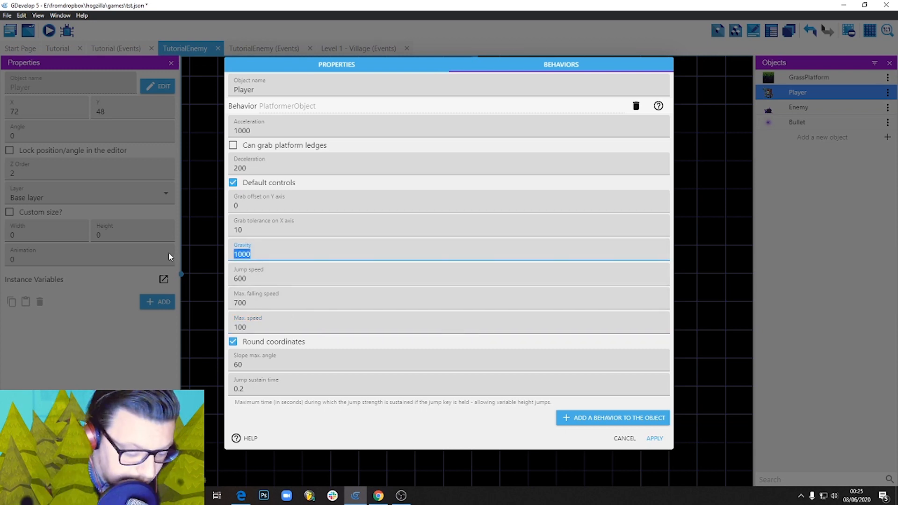
pyautogui.write('500')
pyautogui.press('Tab')
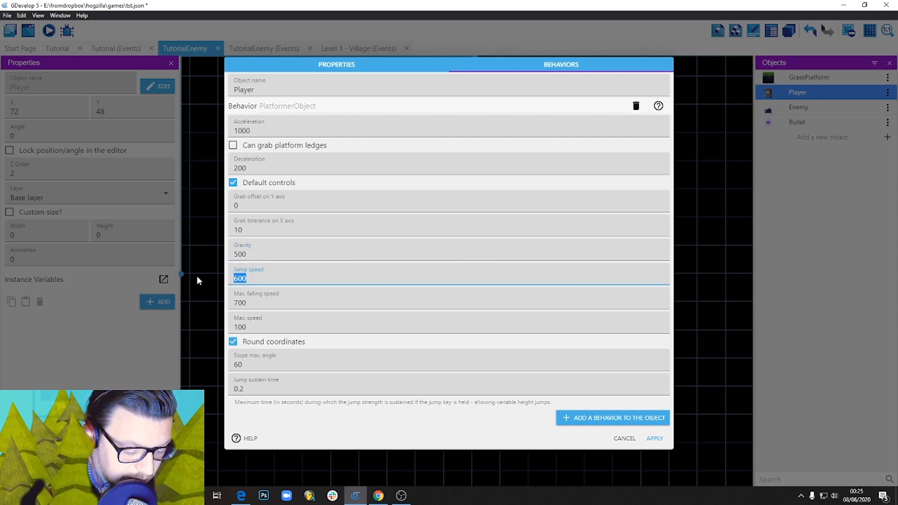
pyautogui.write('300')
pyautogui.press('Tab')
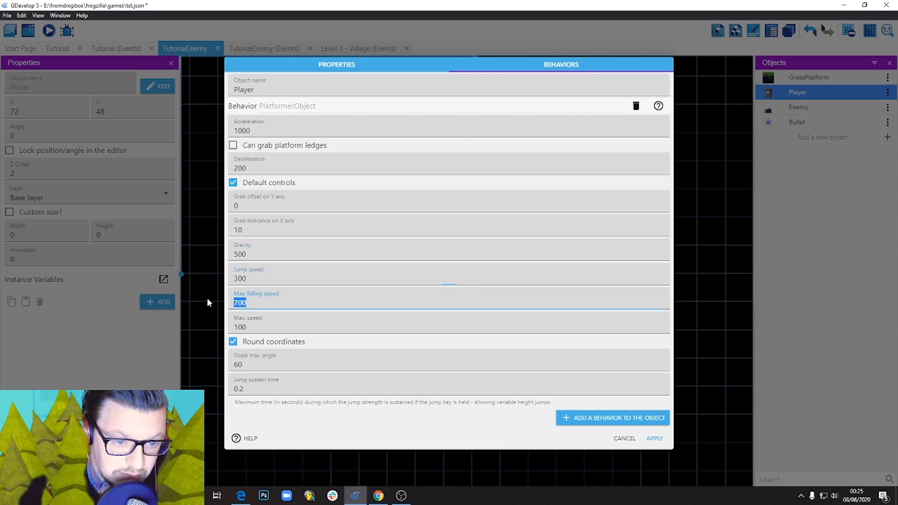
pyautogui.write('1000')
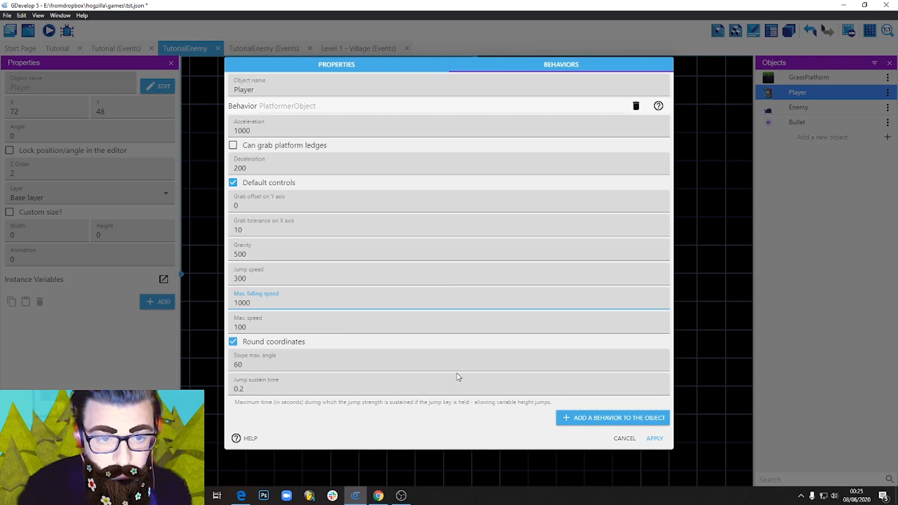
pyautogui.click(655, 439)
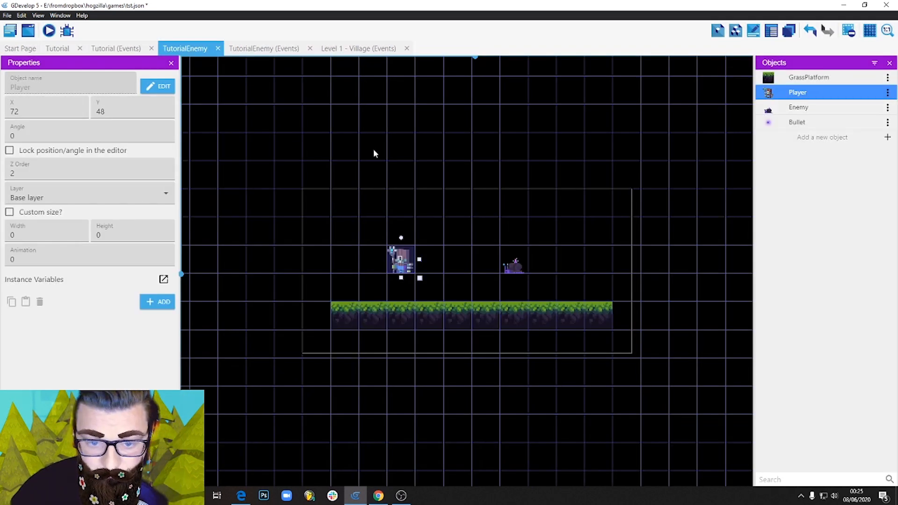
# Preview the scene to check how the Player behaves with the platformer behavior, and close the preview.
pyautogui.click(356, 120)
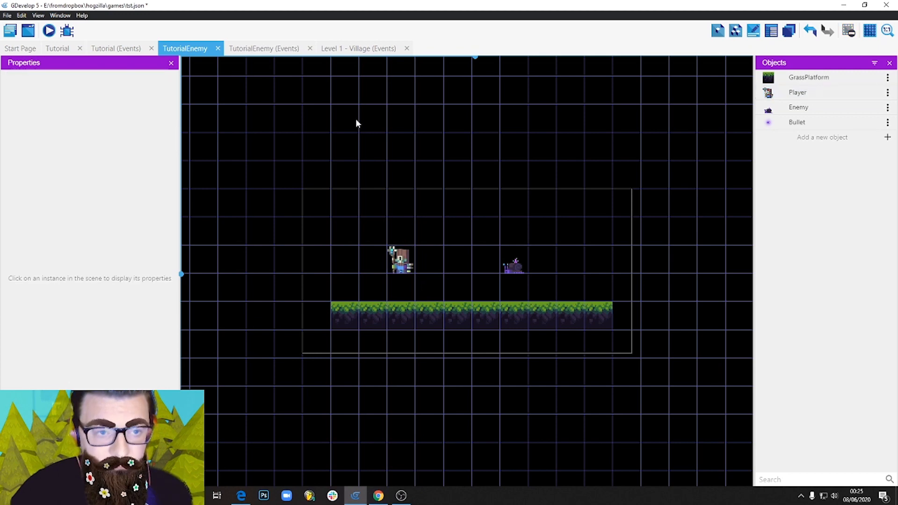
pyautogui.click(51, 33)
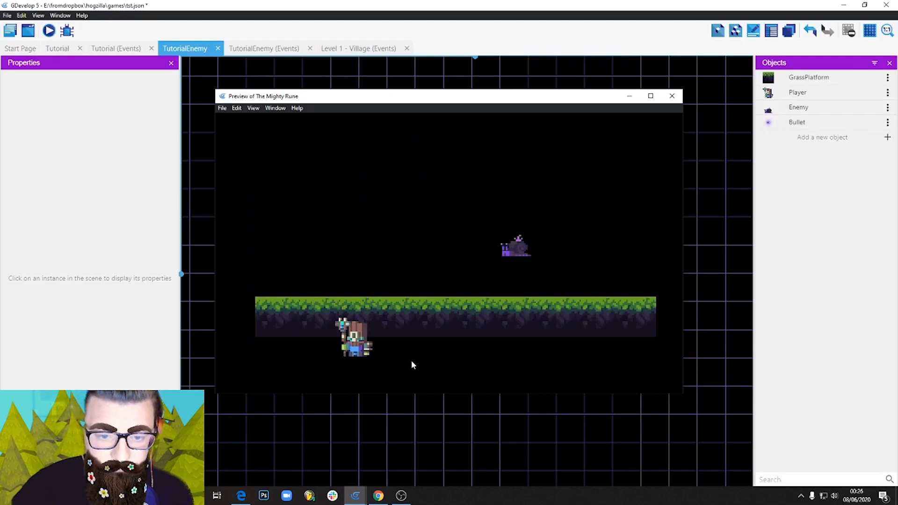
pyautogui.click(672, 96)
# Add the Platform behavior to the GrassPlatform object with its default settings and apply it.
pyautogui.click(415, 311)
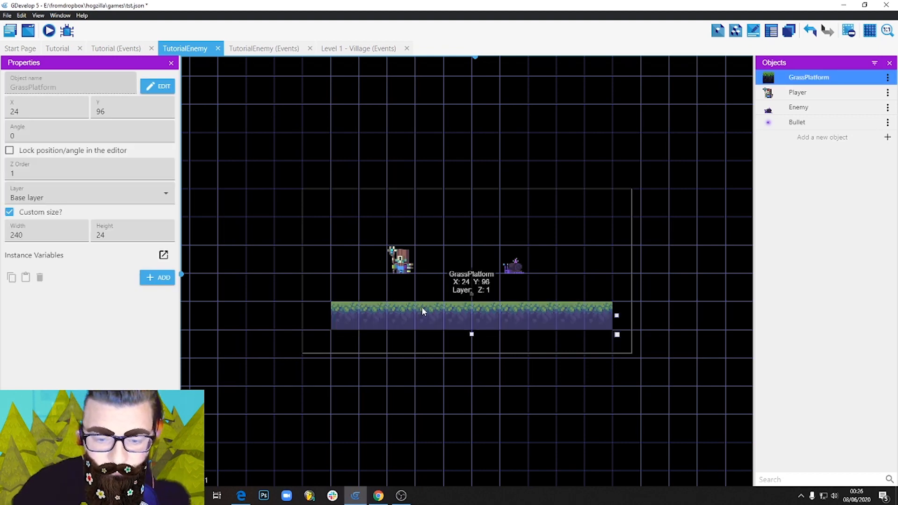
pyautogui.doubleClick(423, 313)
pyautogui.click(583, 194)
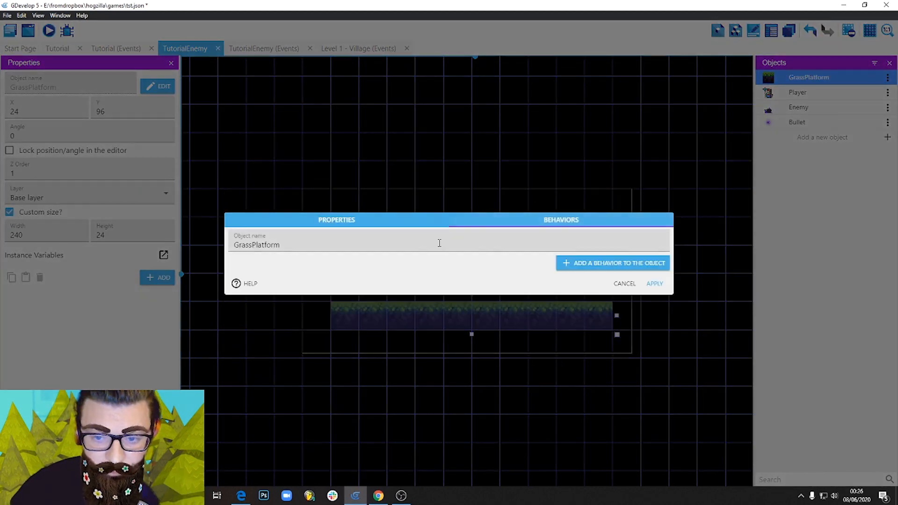
pyautogui.click(592, 264)
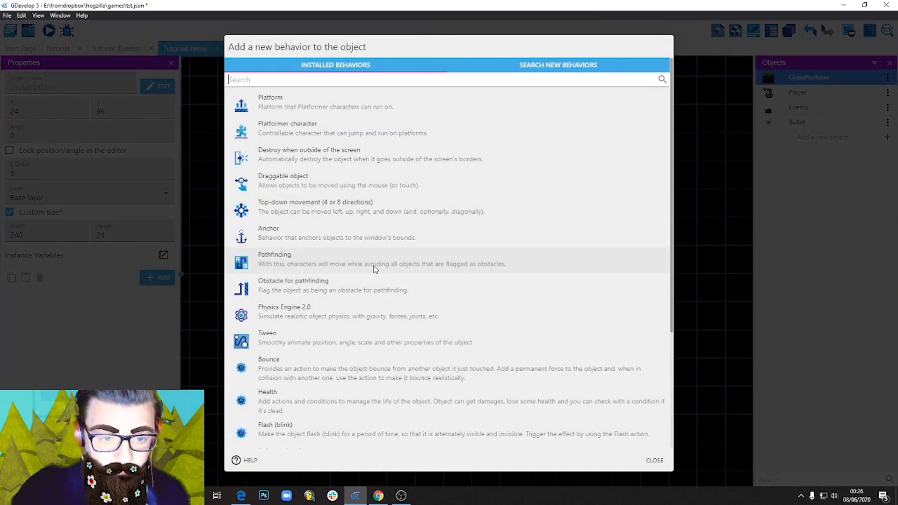
pyautogui.click(292, 105)
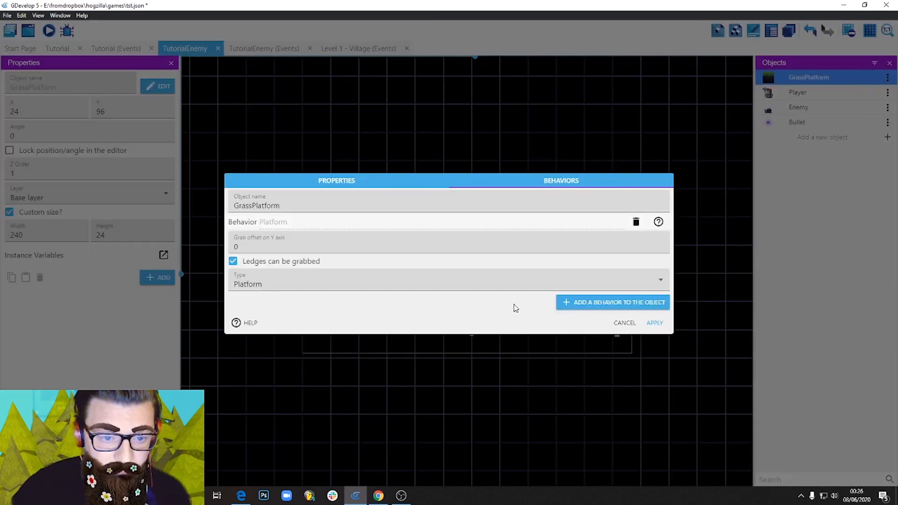
pyautogui.click(655, 323)
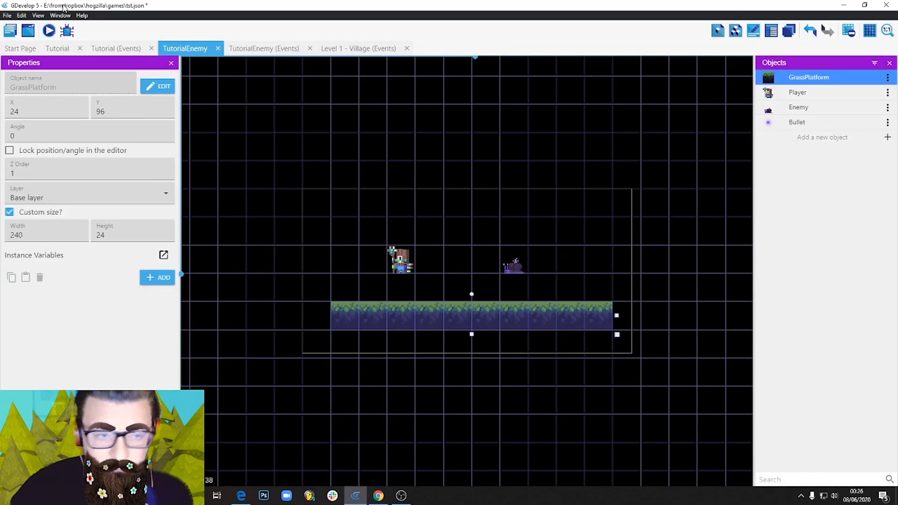
# Preview the scene to test the Player walking and jumping on the grass platform, and close the preview.
pyautogui.click(54, 33)
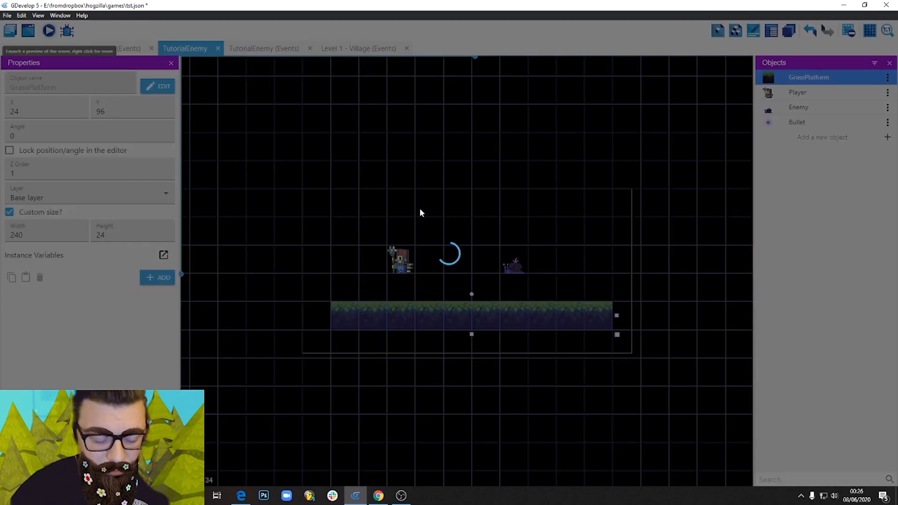
pyautogui.press('Right')
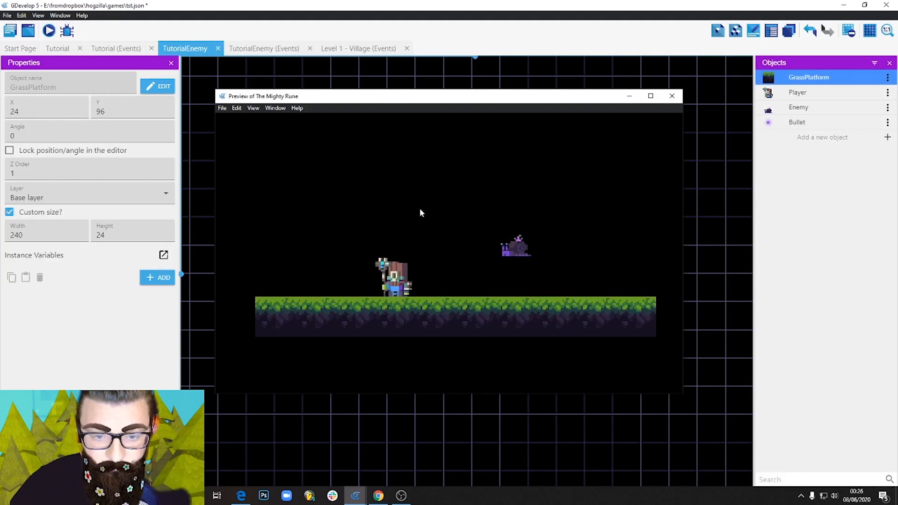
pyautogui.press('Left')
pyautogui.press('space')
pyautogui.press('Left')
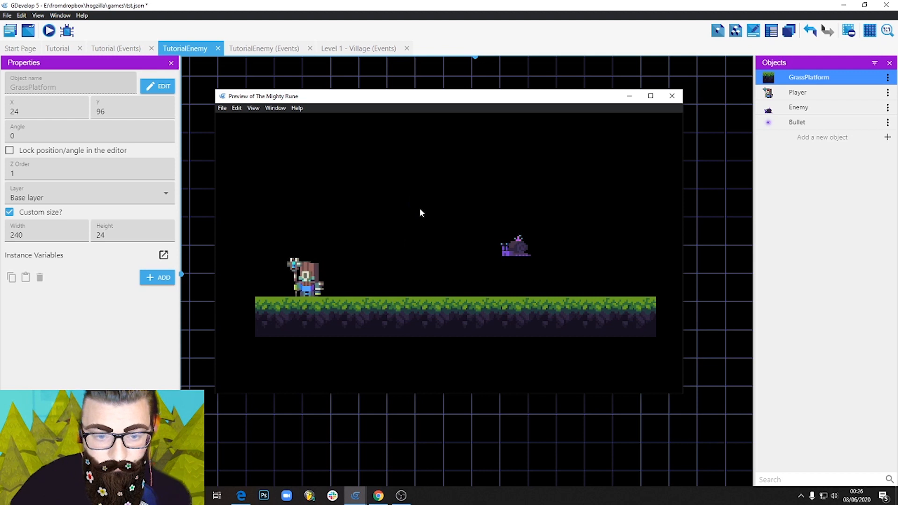
pyautogui.press('Right')
pyautogui.press('space')
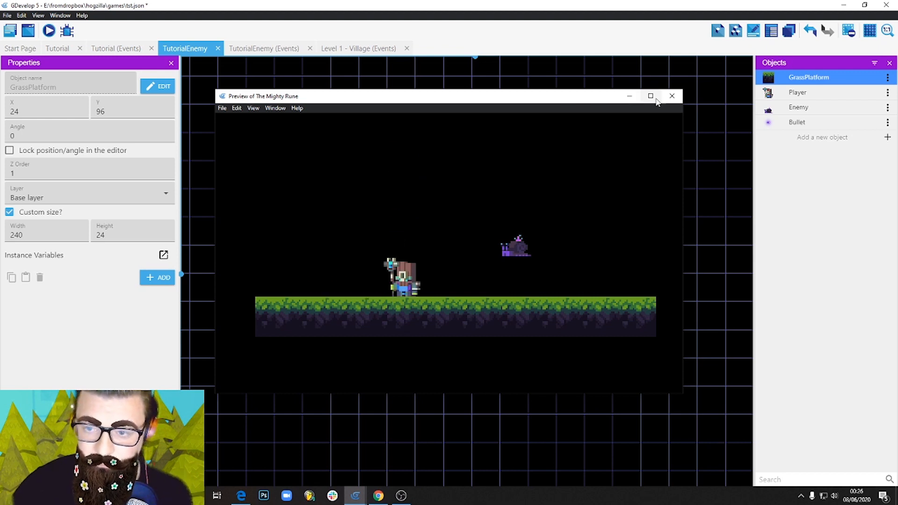
pyautogui.click(672, 97)
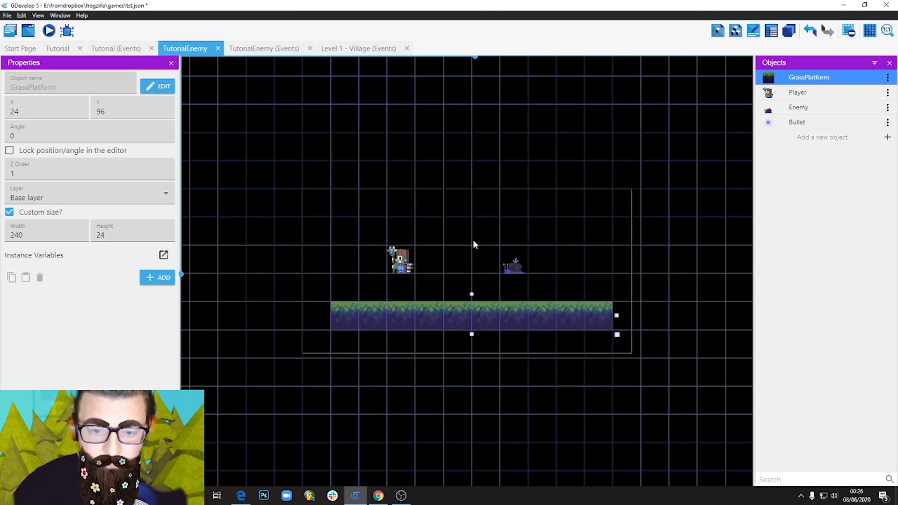
# Move the Player instance in the scene to X 96, Y 48.
pyautogui.moveTo(417, 264); pyautogui.dragTo(446, 266)
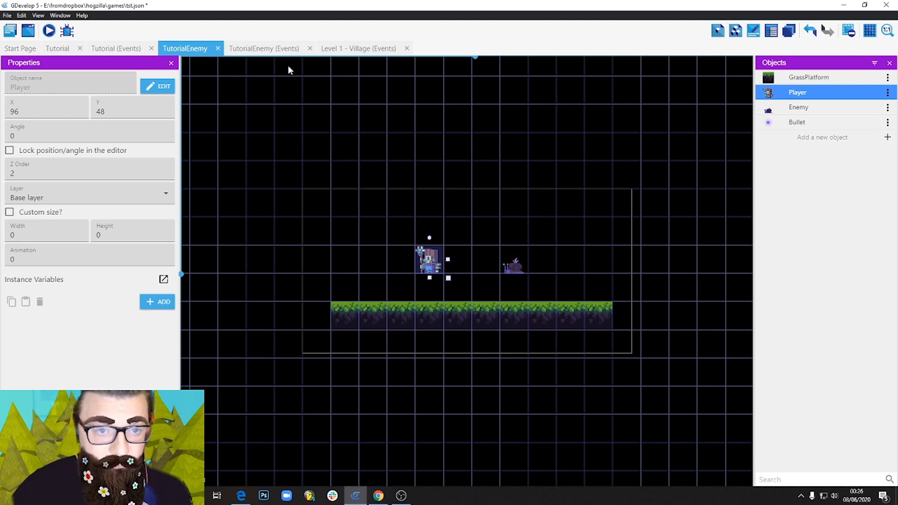
# Add a new event to the TutorialEnemy events with a Key pressed condition for the Left key.
pyautogui.click(267, 48)
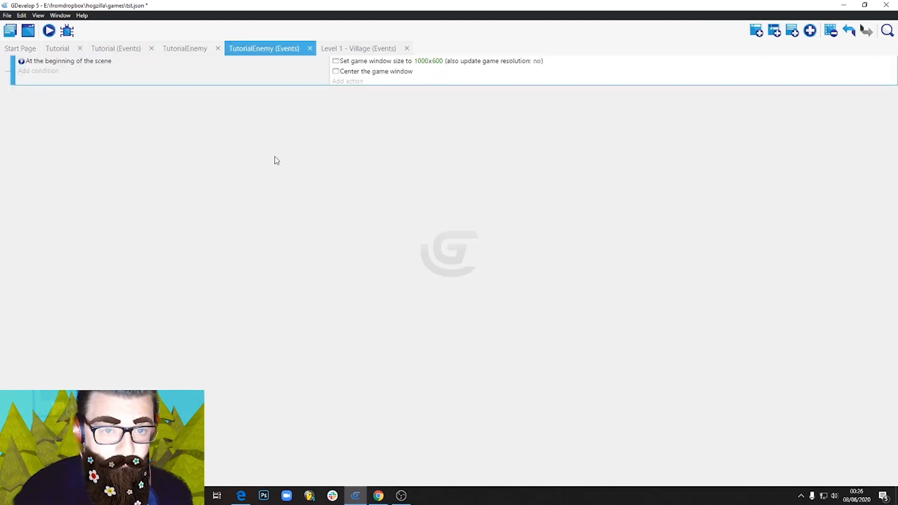
pyautogui.click(757, 31)
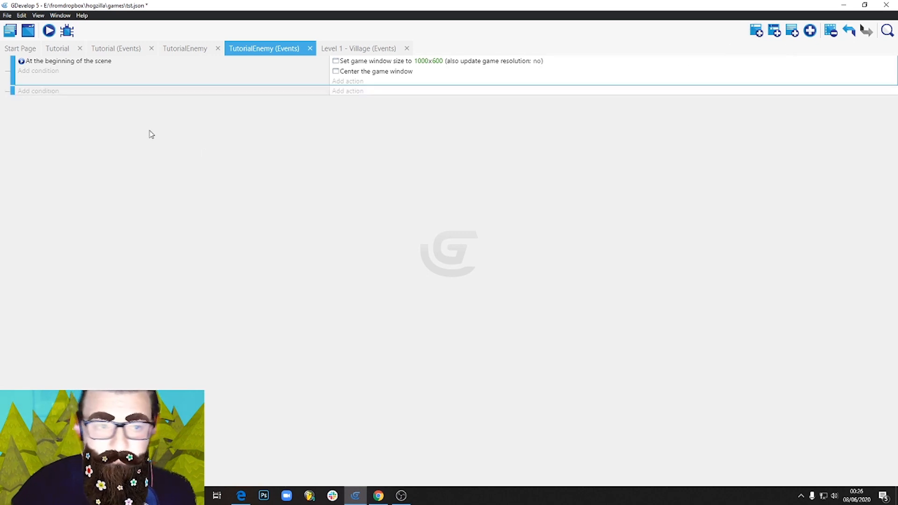
pyautogui.click(38, 91)
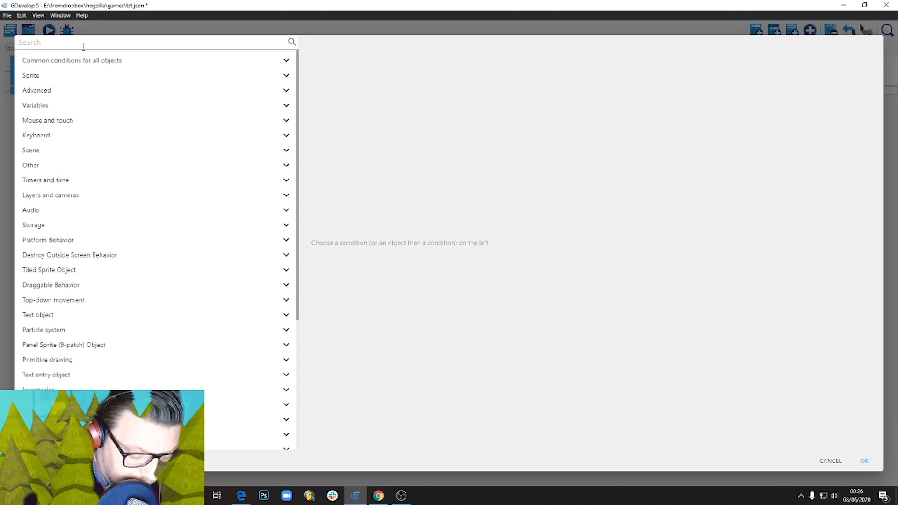
pyautogui.write('key')
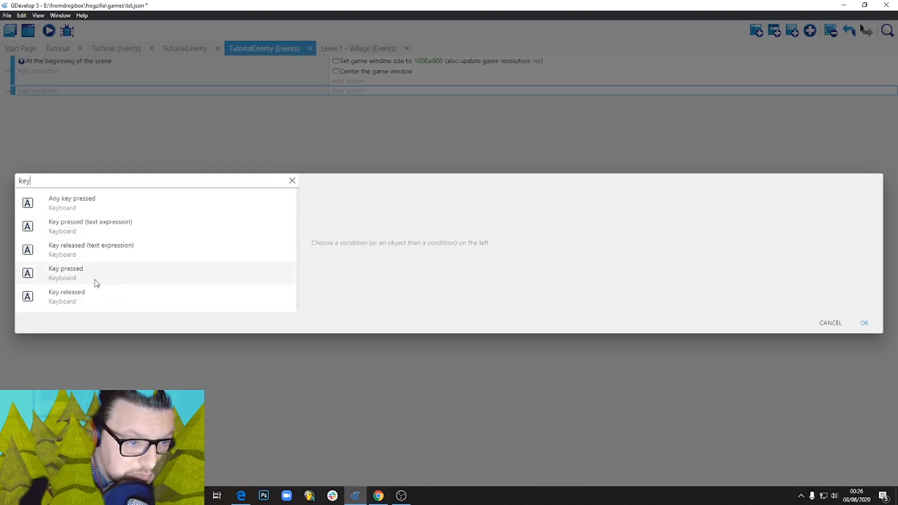
pyautogui.click(109, 273)
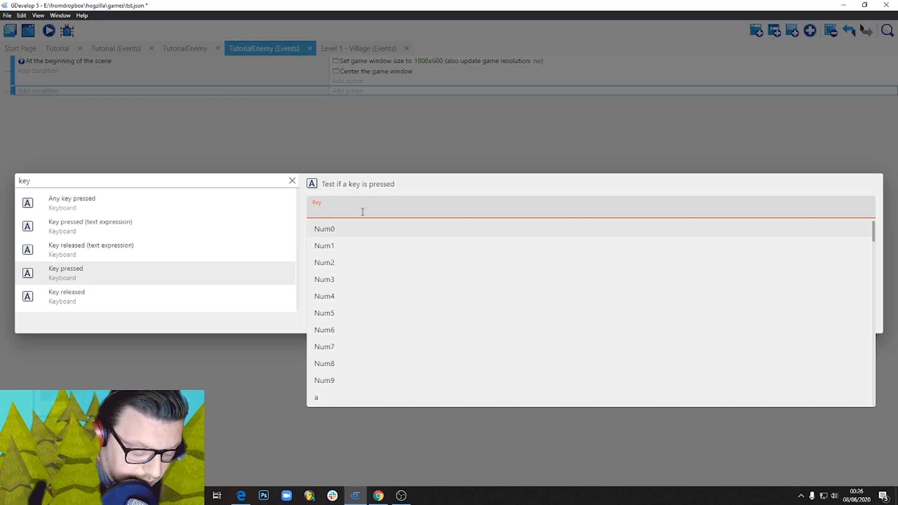
pyautogui.write('Lef')
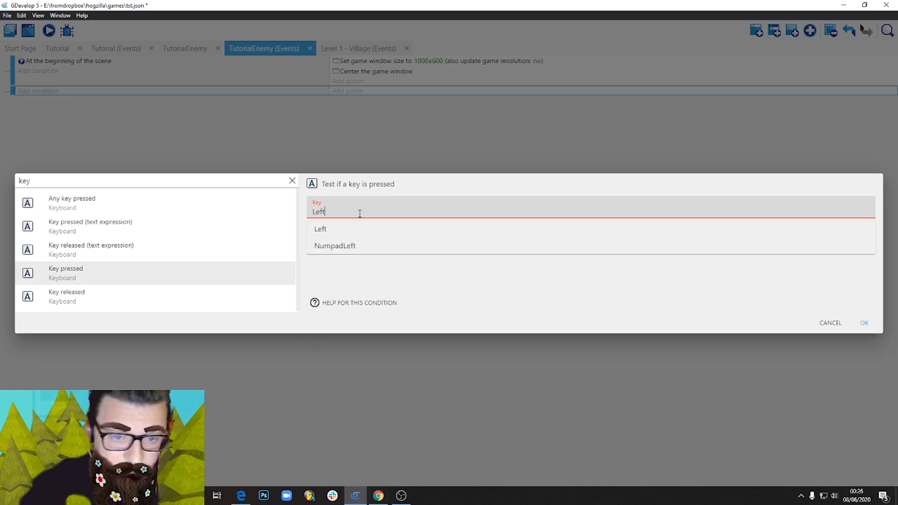
pyautogui.write('t')
pyautogui.click(357, 230)
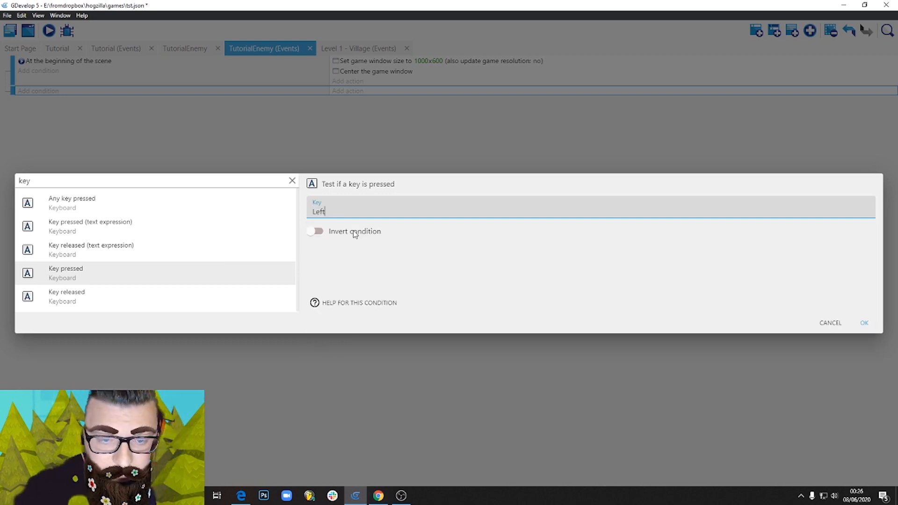
pyautogui.click(865, 323)
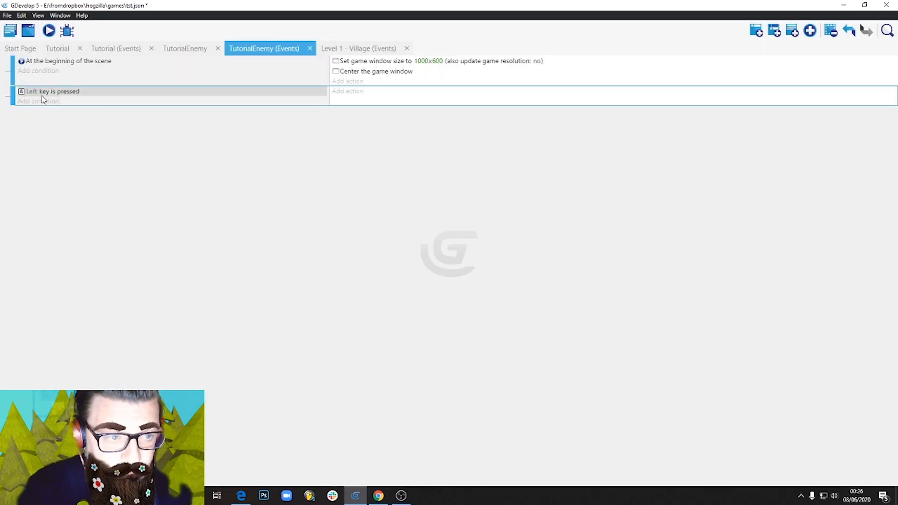
# Add an action to the Left key event that flips the Player horizontally, with flipping set to no.
pyautogui.click(356, 92)
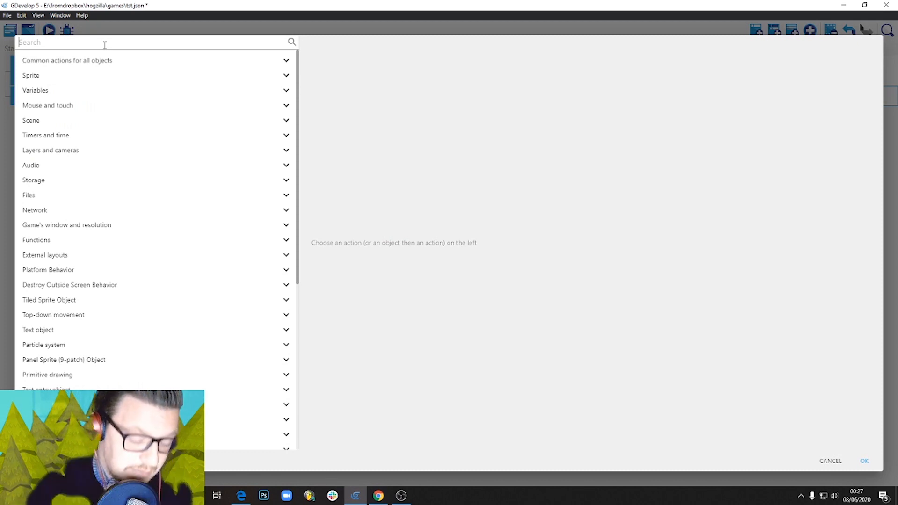
pyautogui.write('fli')
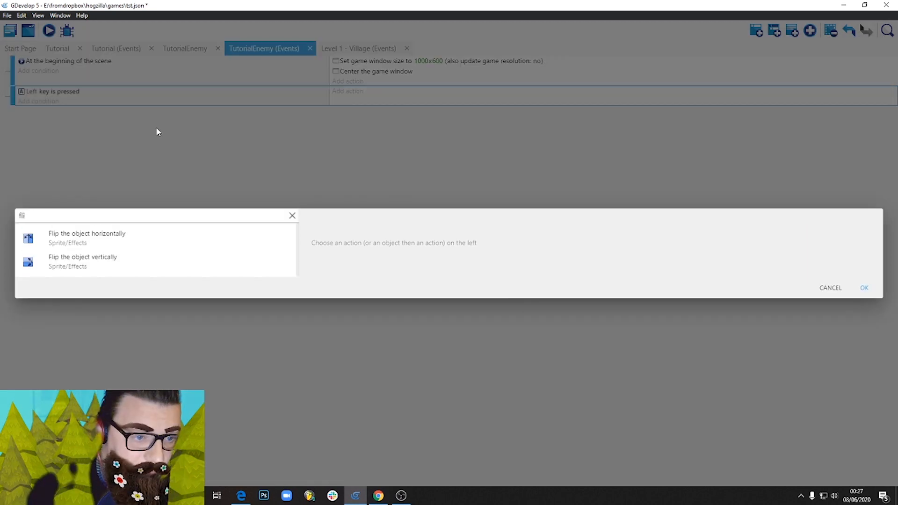
pyautogui.click(114, 244)
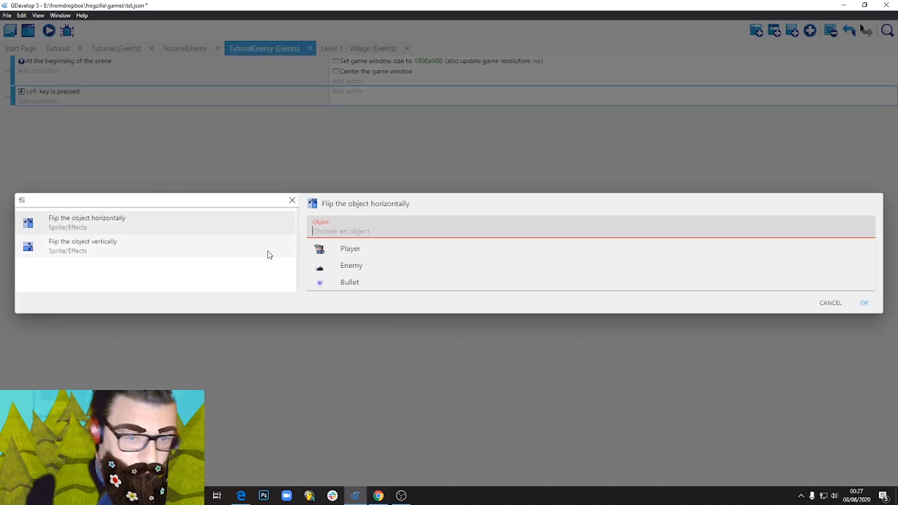
pyautogui.click(362, 253)
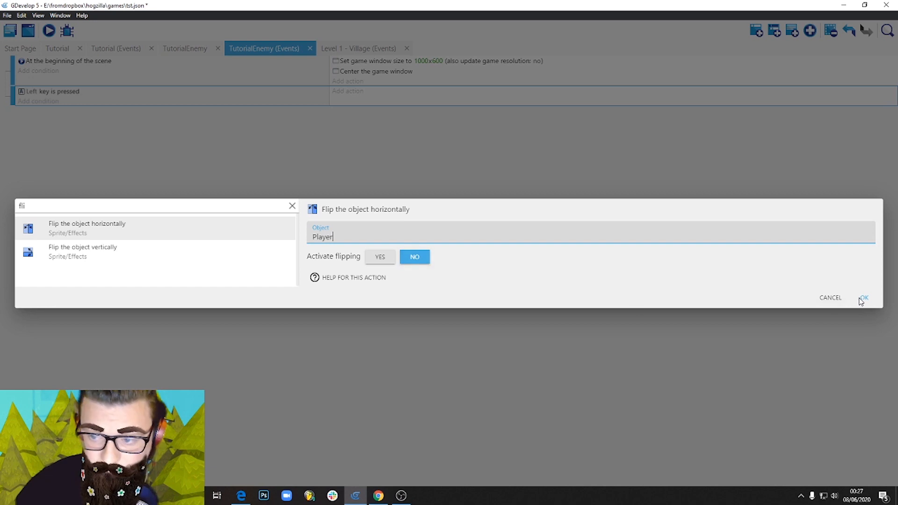
pyautogui.click(863, 298)
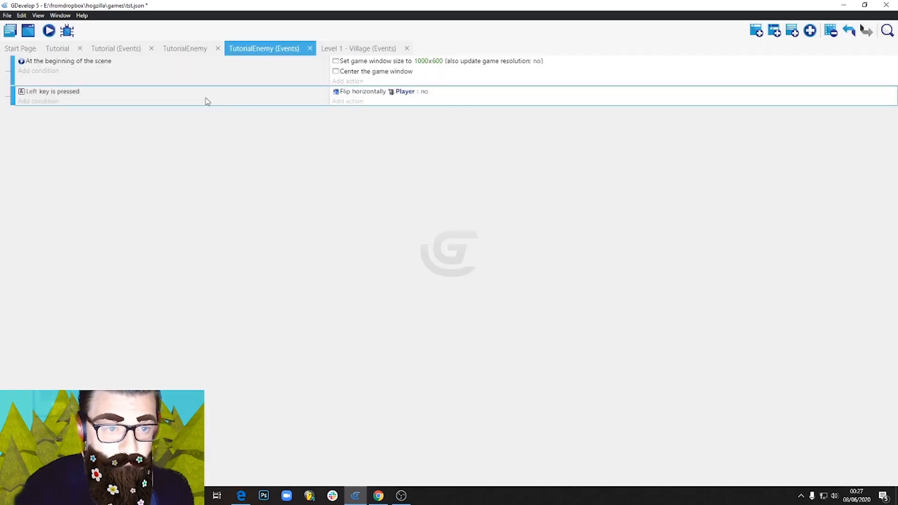
# Duplicate the Left key event, changing the copy's key to Right and its horizontal flipping of the Player to yes.
pyautogui.hotkey('ctrl', 'c')
pyautogui.hotkey('ctrl', 'v')
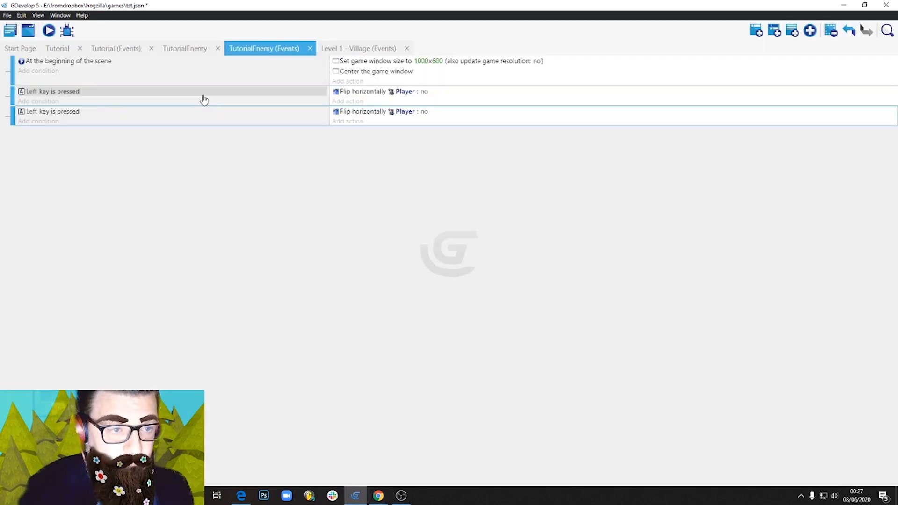
pyautogui.doubleClick(61, 111)
pyautogui.moveTo(327, 78); pyautogui.dragTo(290, 74)
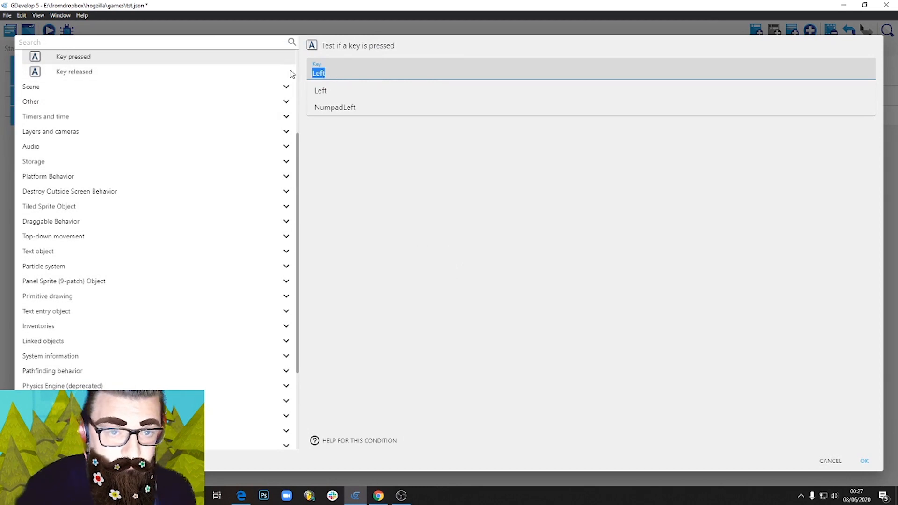
pyautogui.write('Right')
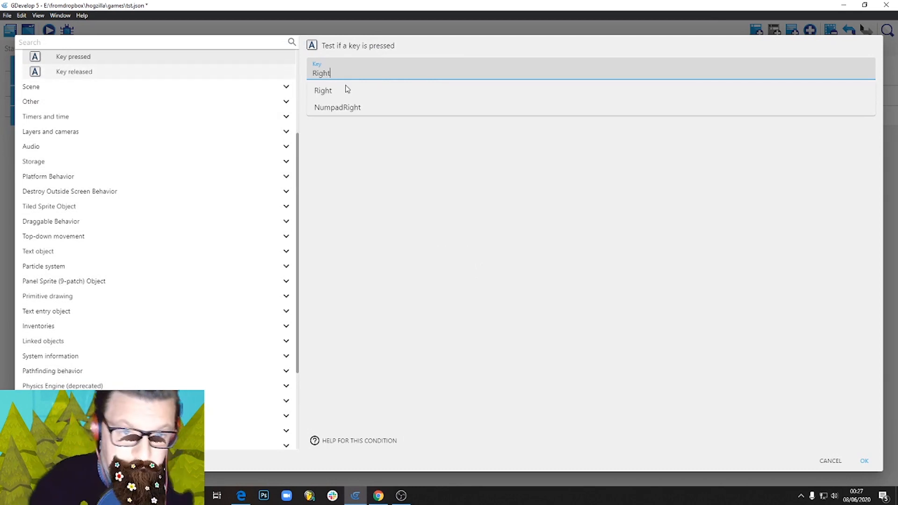
pyautogui.click(341, 89)
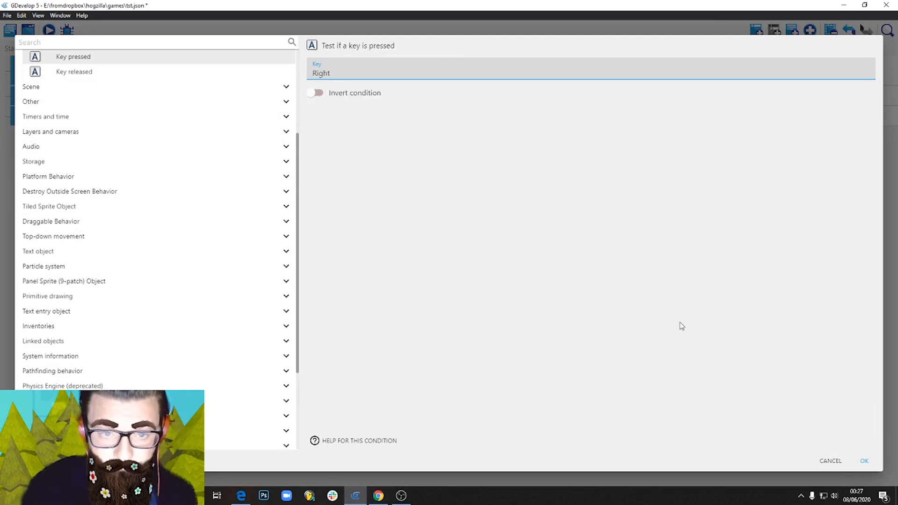
pyautogui.click(866, 461)
pyautogui.click(425, 111)
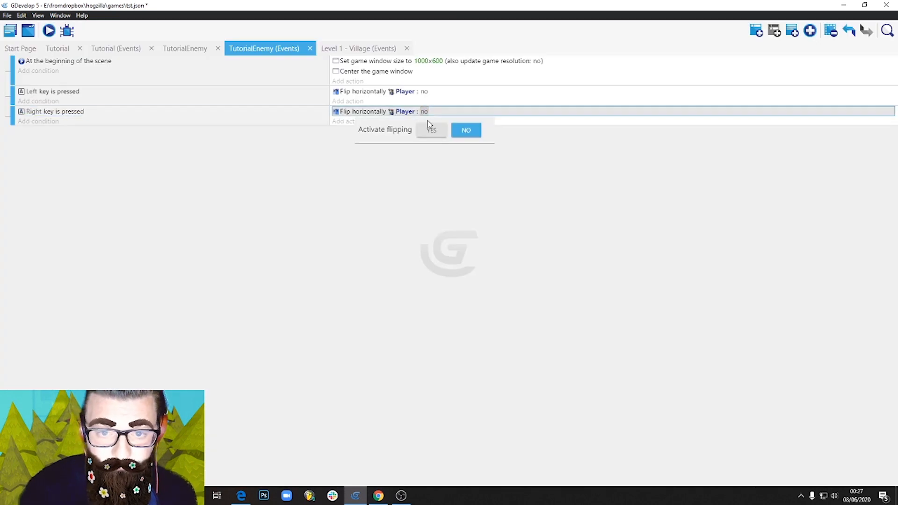
pyautogui.click(435, 133)
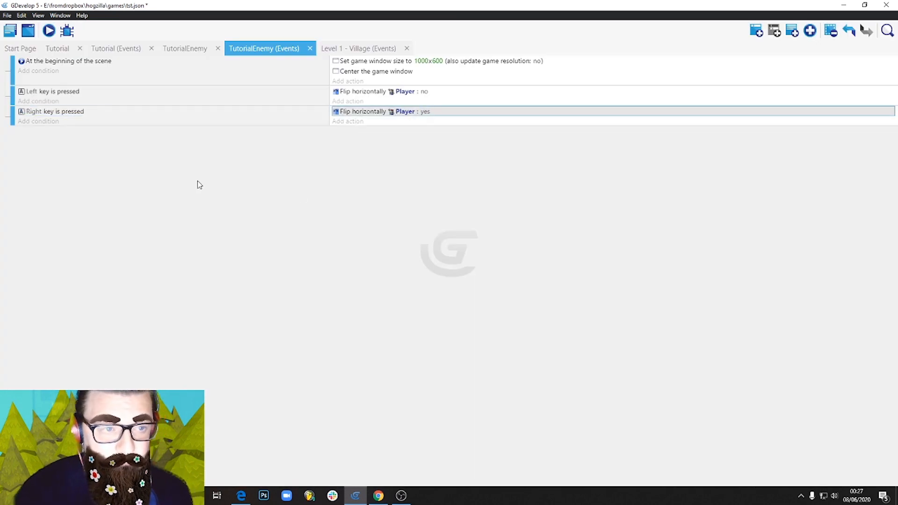
# Preview the scene to test the Player's flipping while moving both ways and jumping, and close the preview.
pyautogui.click(49, 31)
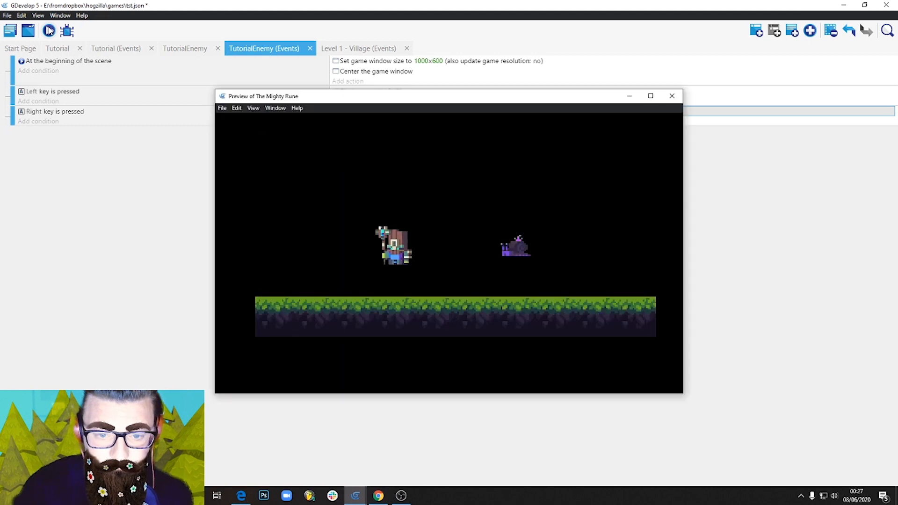
pyautogui.press('Right')
pyautogui.press('Left')
pyautogui.press('space')
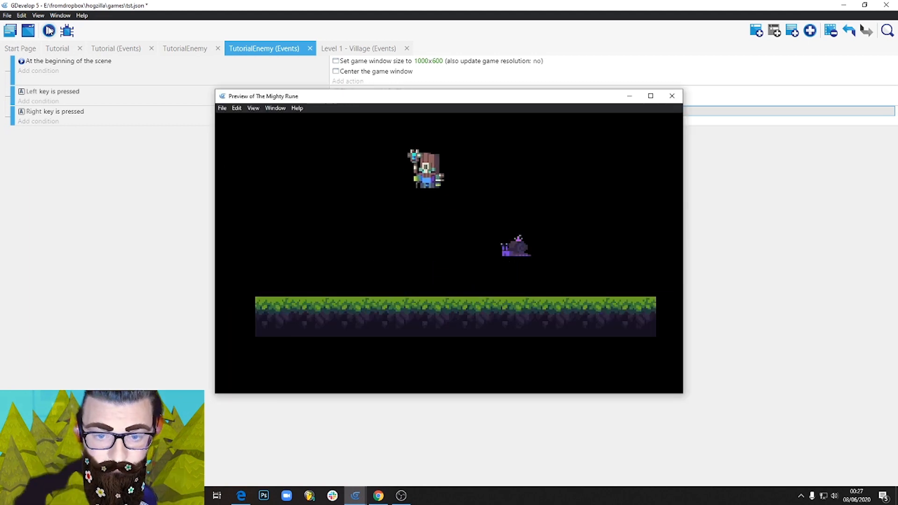
pyautogui.press('Right')
pyautogui.press('Left')
pyautogui.press('Right')
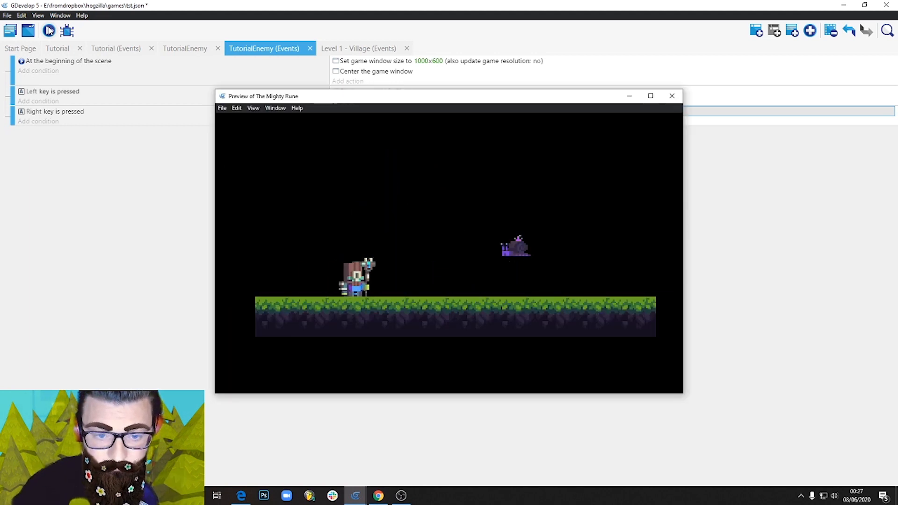
pyautogui.press('space')
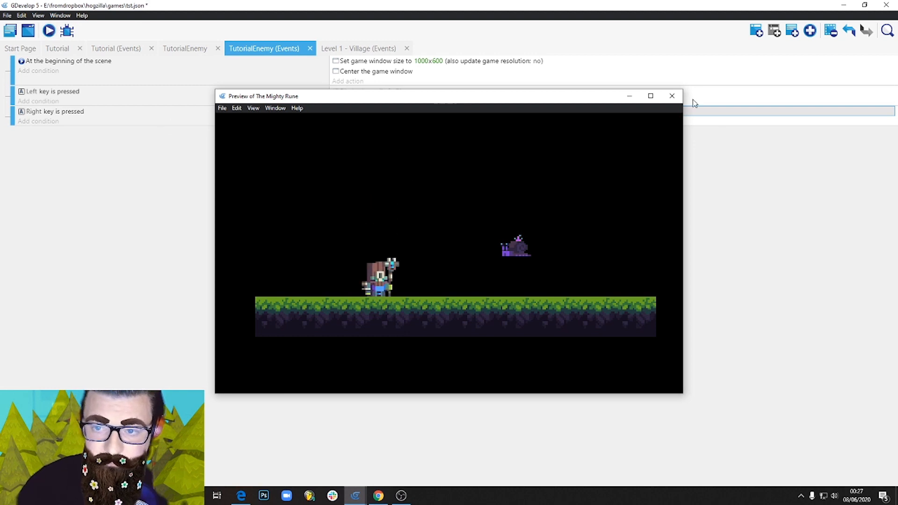
pyautogui.click(672, 95)
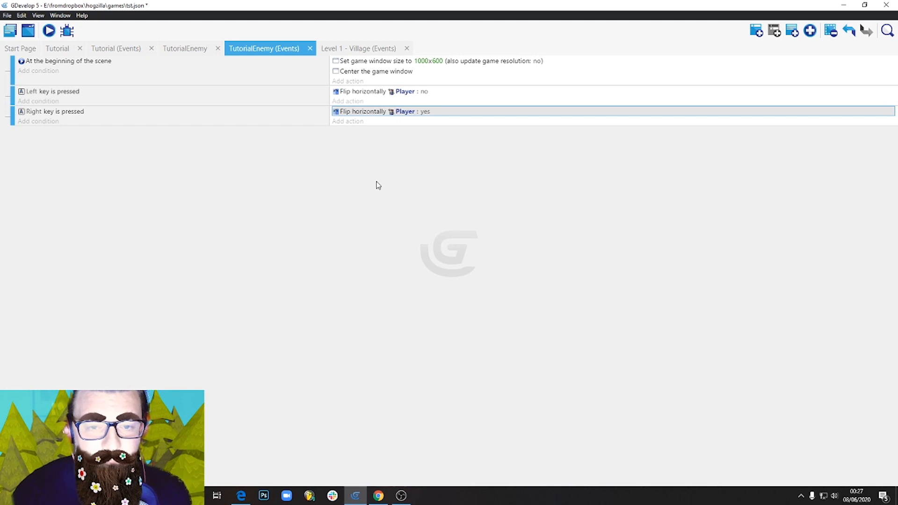
# Open the Enemy's point editor from the TutorialEnemy scene and place its Center at about 6, 20.5 and Origin at about 6, 19.5.
pyautogui.click(197, 49)
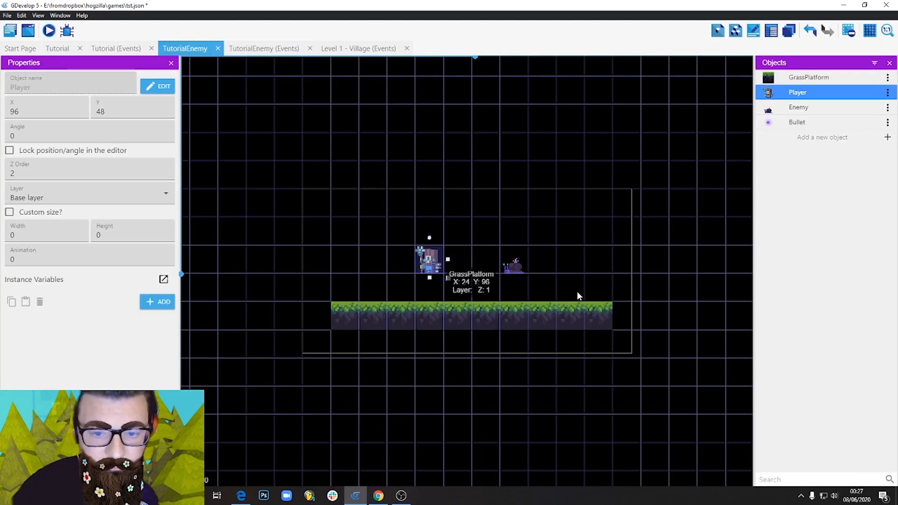
pyautogui.click(570, 256)
pyautogui.click(516, 266)
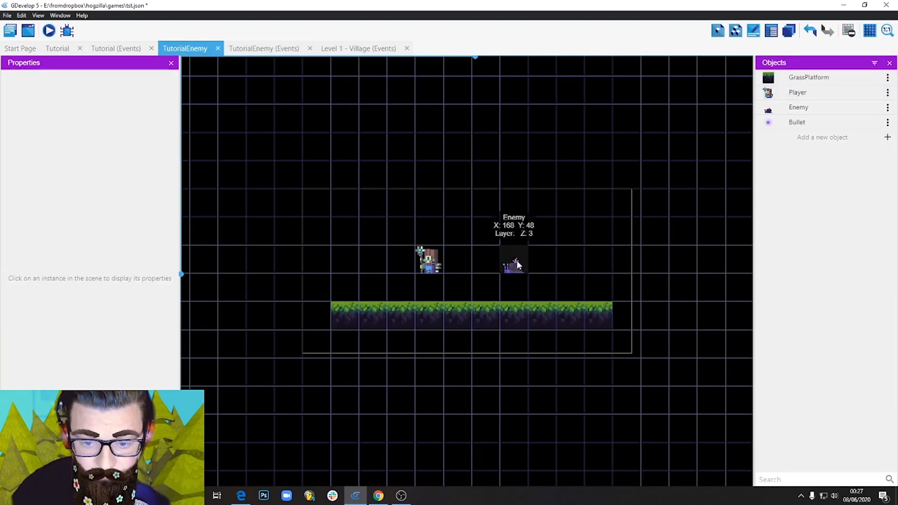
pyautogui.doubleClick(516, 267)
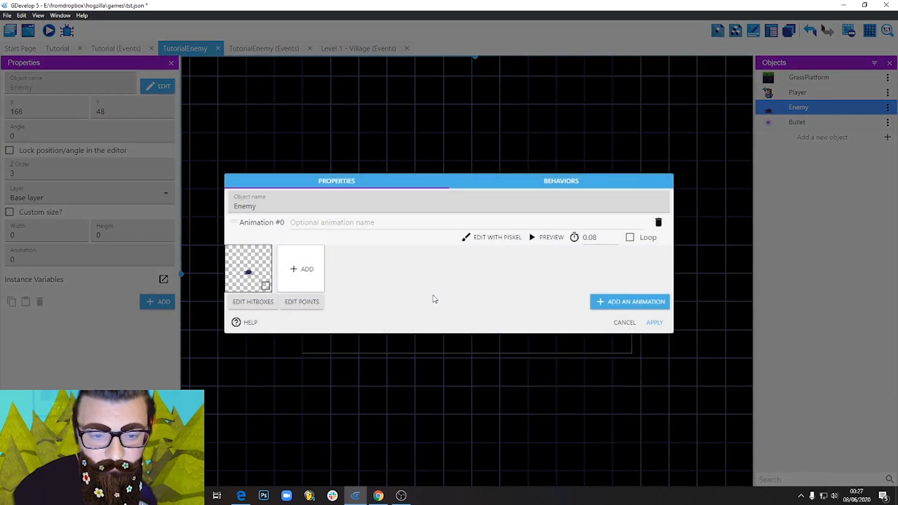
pyautogui.click(306, 304)
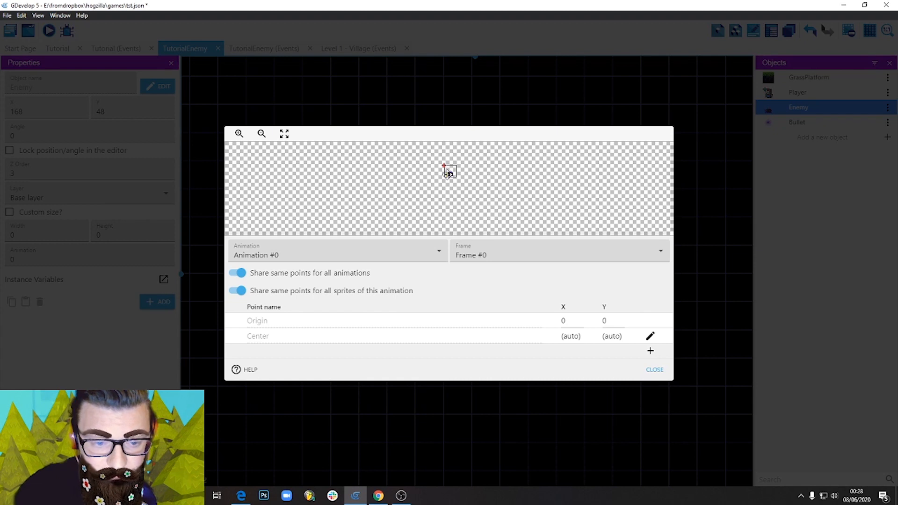
pyautogui.click(448, 173)
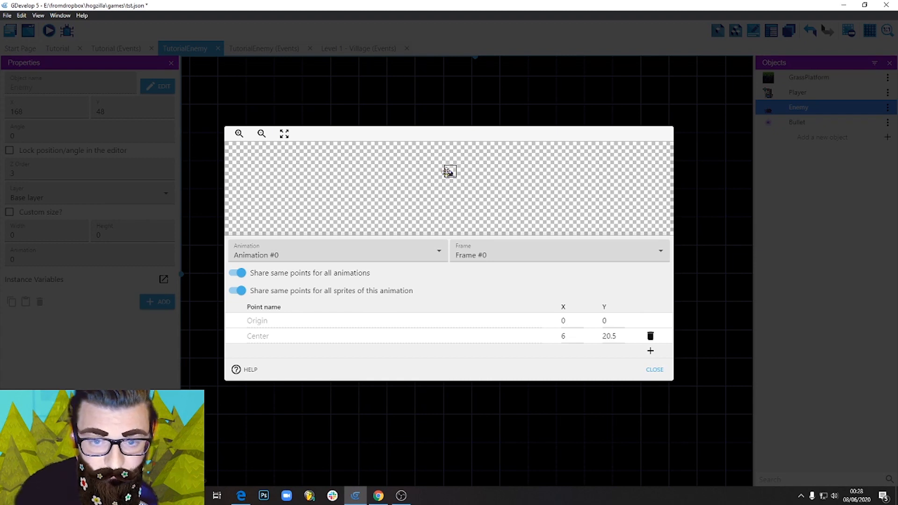
pyautogui.click(449, 173)
# Refine the Enemy's points on the slug's head, Origin at about 6.4, 19.5 and Center at about 6.2, 19.3, and apply the changes.
pyautogui.click(239, 135)
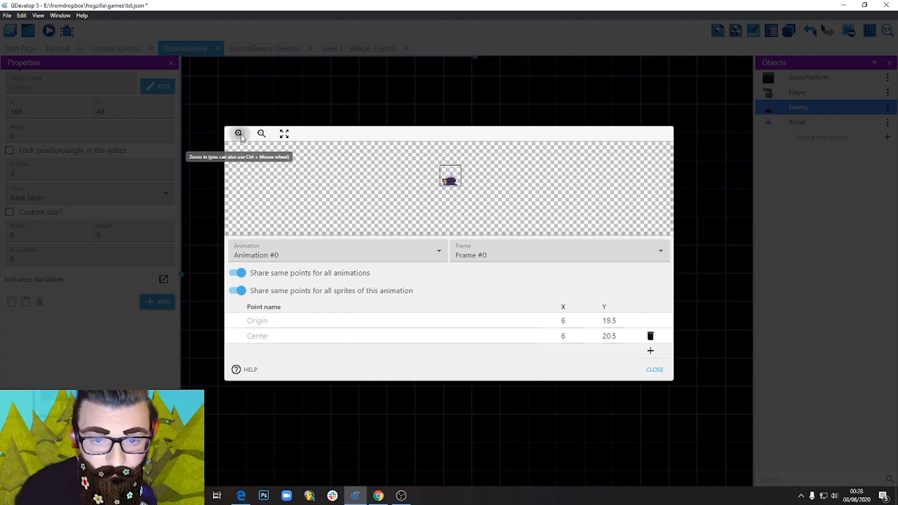
pyautogui.click(240, 134)
pyautogui.click(239, 134)
pyautogui.click(239, 135)
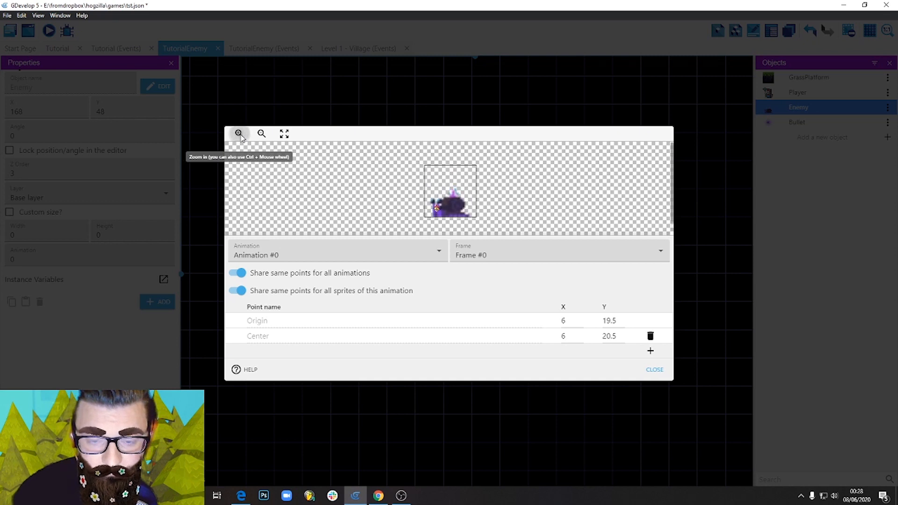
pyautogui.click(239, 134)
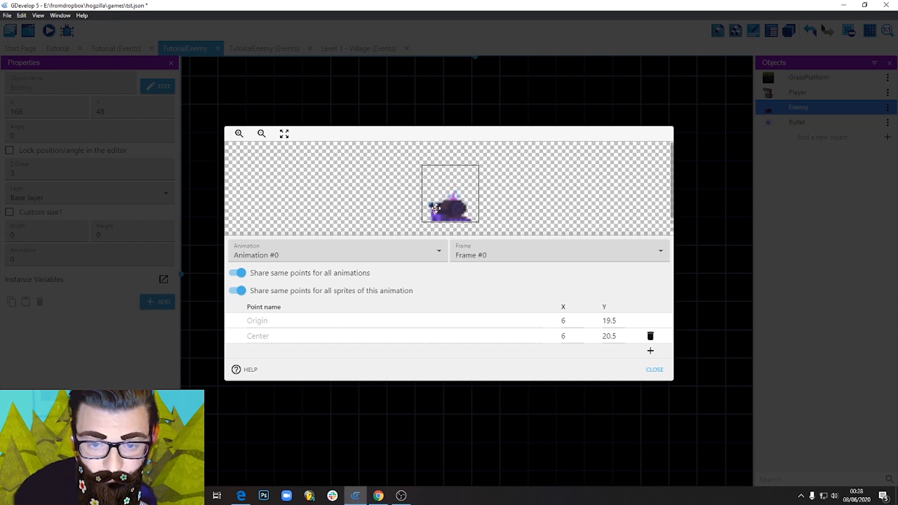
pyautogui.moveTo(435, 216); pyautogui.dragTo(437, 212)
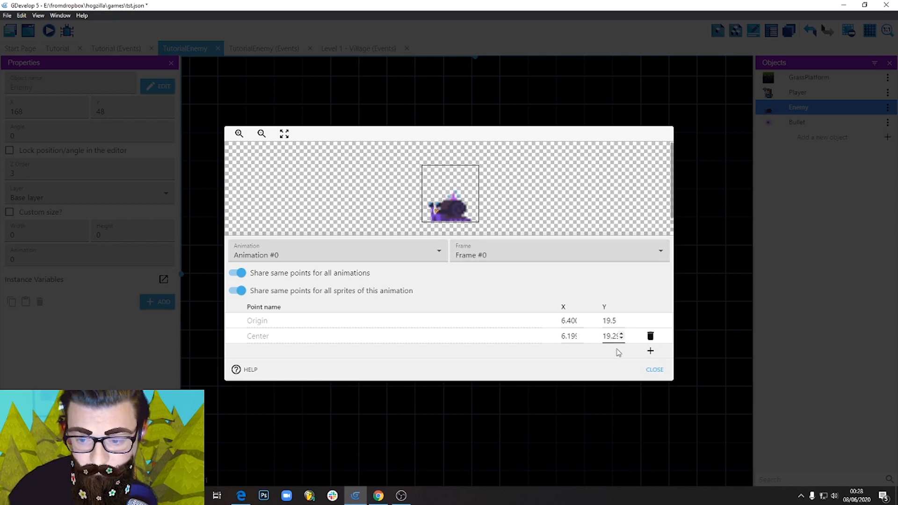
pyautogui.click(655, 369)
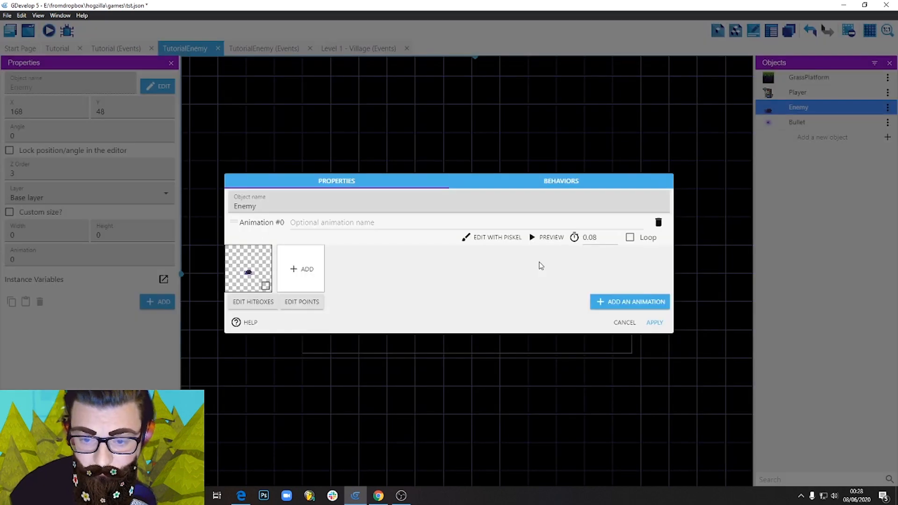
pyautogui.click(655, 322)
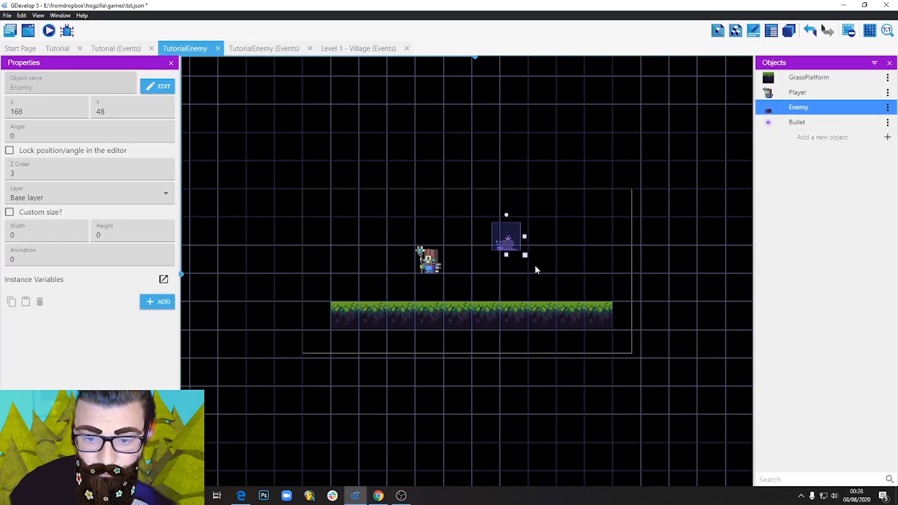
# Move the Enemy instance to X 168, Y 72 and add the Platformer character behavior to the Enemy object.
pyautogui.moveTo(536, 270)
pyautogui.mouseDown()
pyautogui.moveTo(555, 268)
pyautogui.moveTo(515, 264)
pyautogui.moveTo(525, 258)
pyautogui.moveTo(543, 275)
pyautogui.mouseUp()
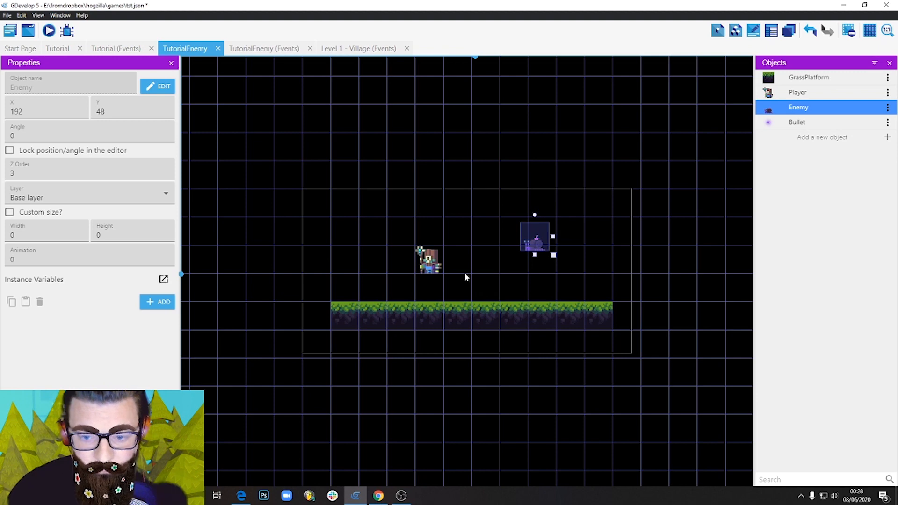
pyautogui.moveTo(543, 246); pyautogui.dragTo(515, 275)
pyautogui.doubleClick(515, 274)
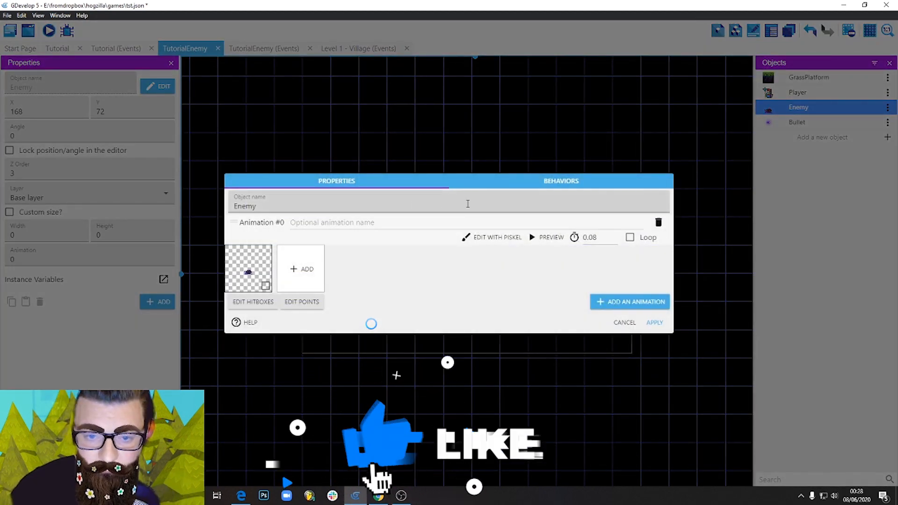
pyautogui.click(536, 182)
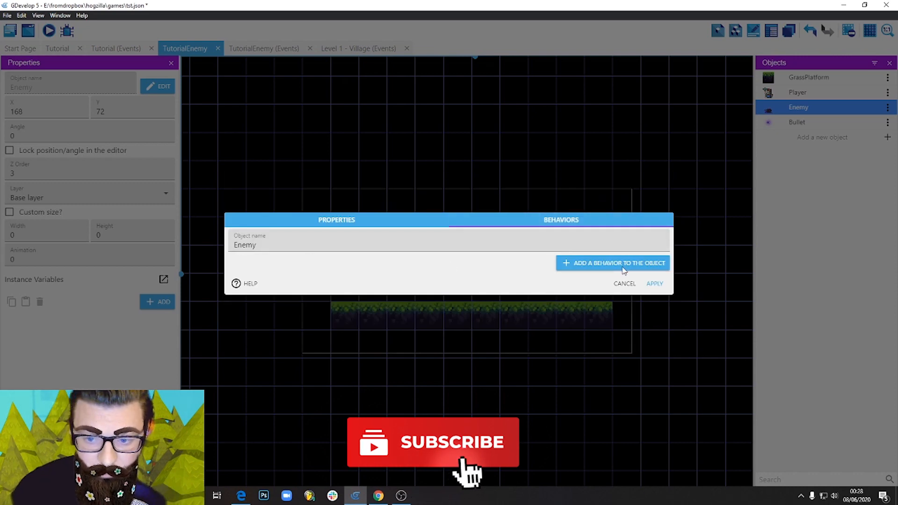
pyautogui.click(576, 266)
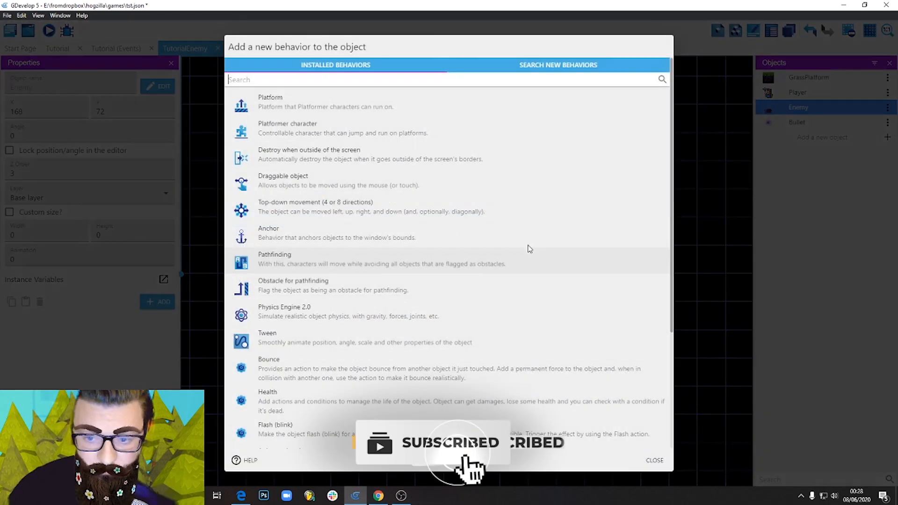
pyautogui.click(281, 134)
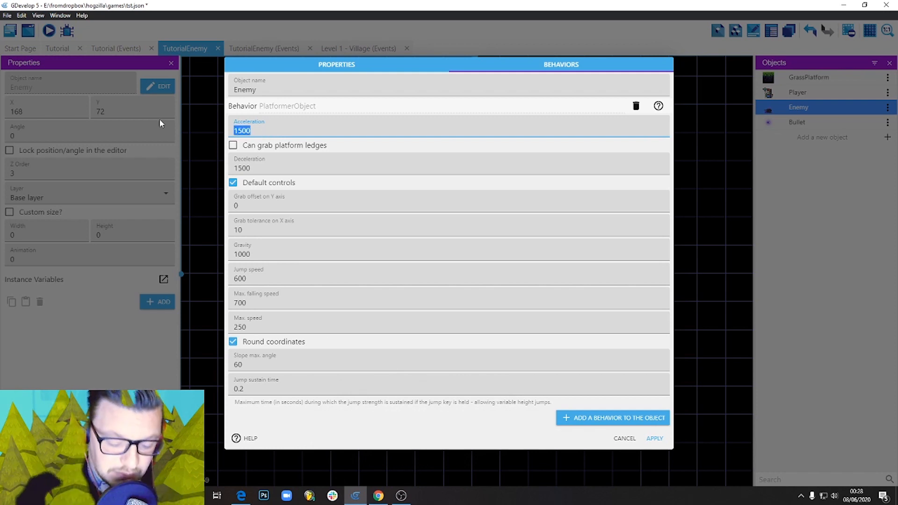
# Set the Enemy's platformer acceleration to 1000, deceleration to 2000 and max speed to 25, disable default controls, and apply.
pyautogui.write('1000')
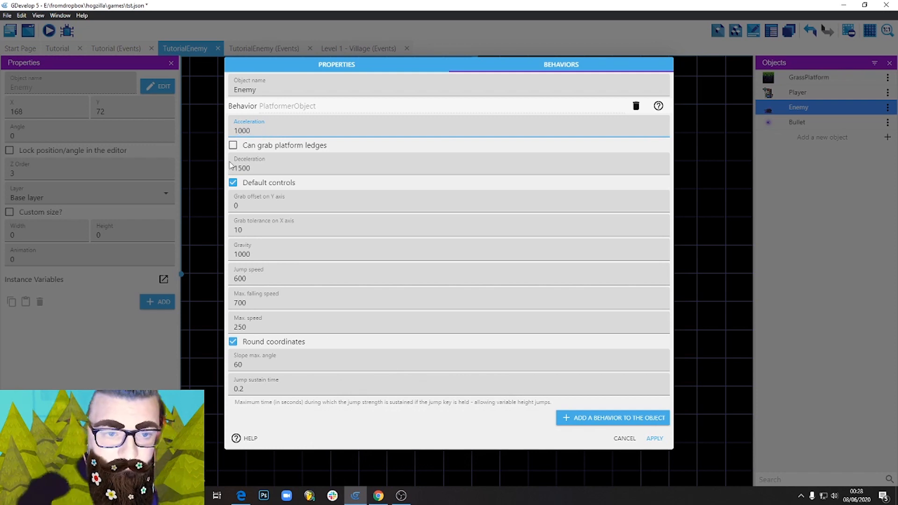
pyautogui.click(231, 165)
pyautogui.write('2000')
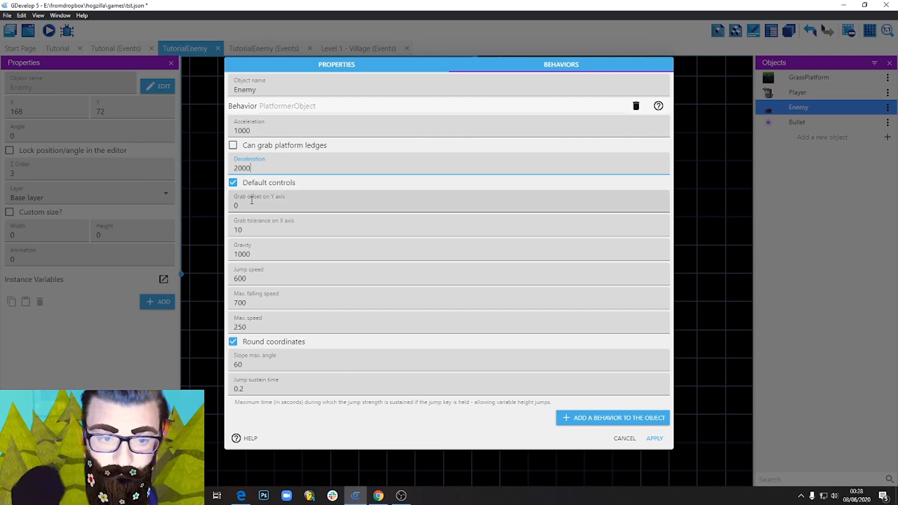
pyautogui.click(233, 183)
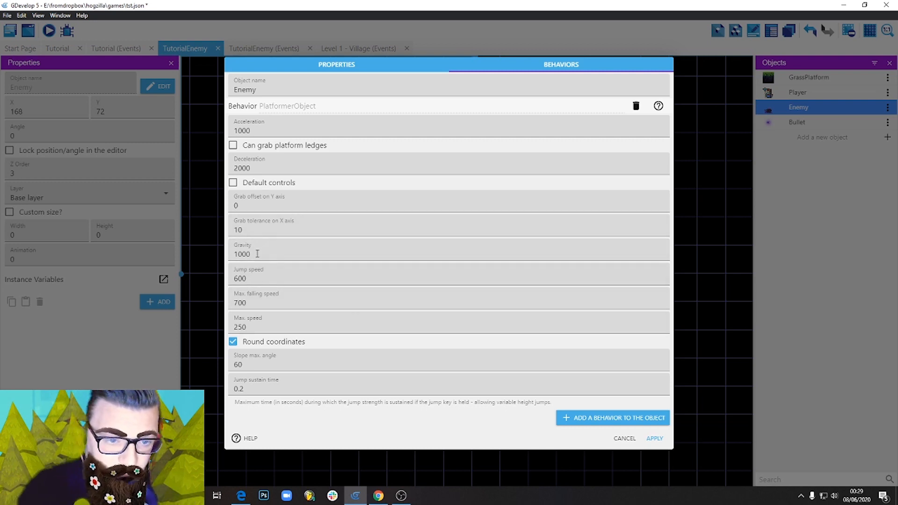
pyautogui.doubleClick(414, 330)
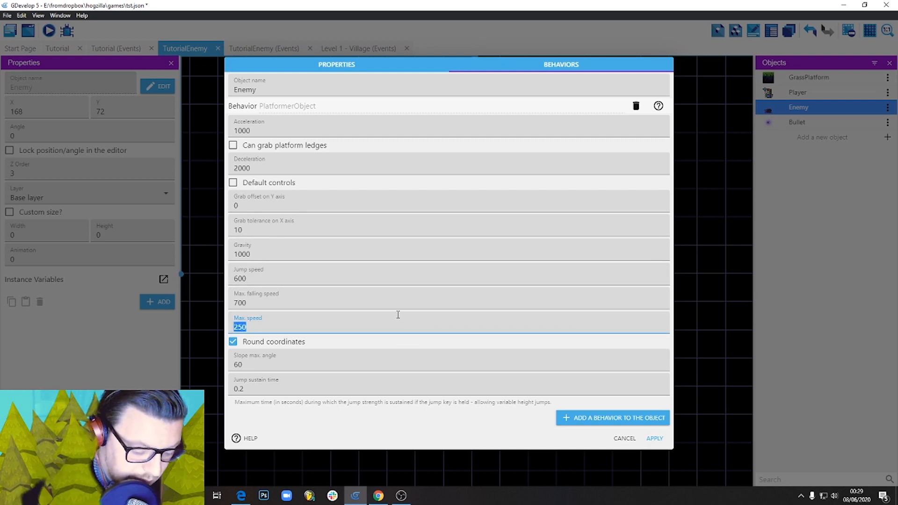
pyautogui.write('25')
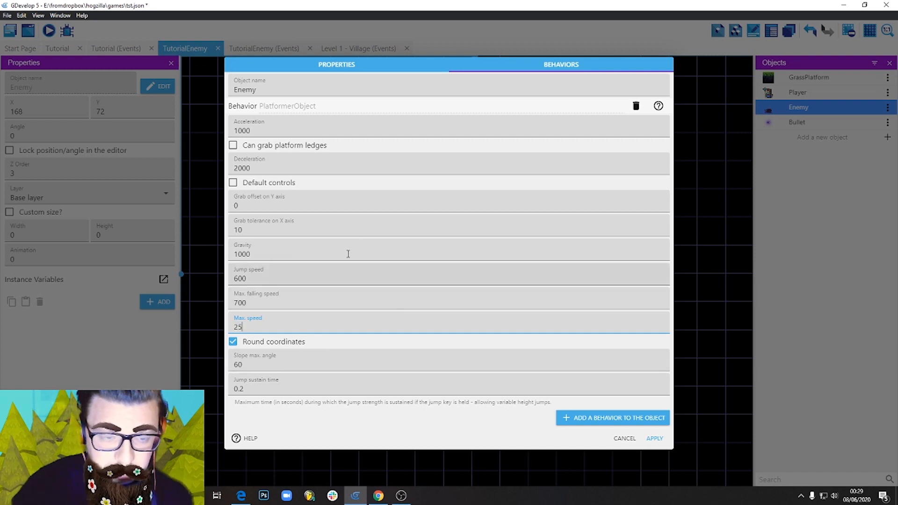
pyautogui.click(655, 438)
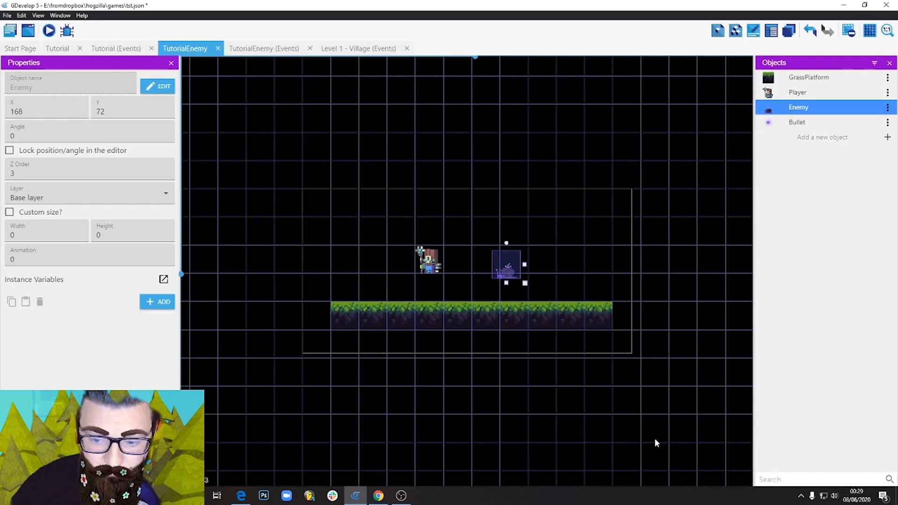
# Preview the scene and move the Player left and right to check whether the Enemy reacts to the controls, and close the preview.
pyautogui.click(54, 35)
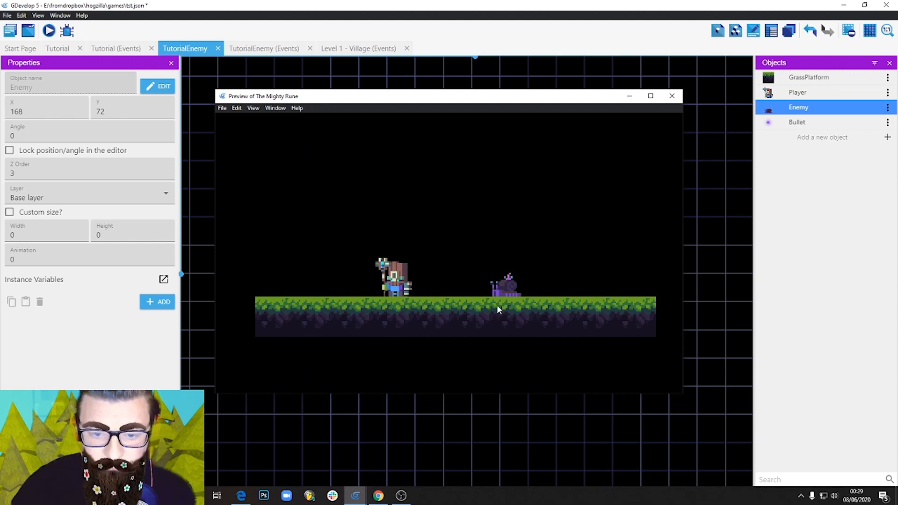
pyautogui.press('Right')
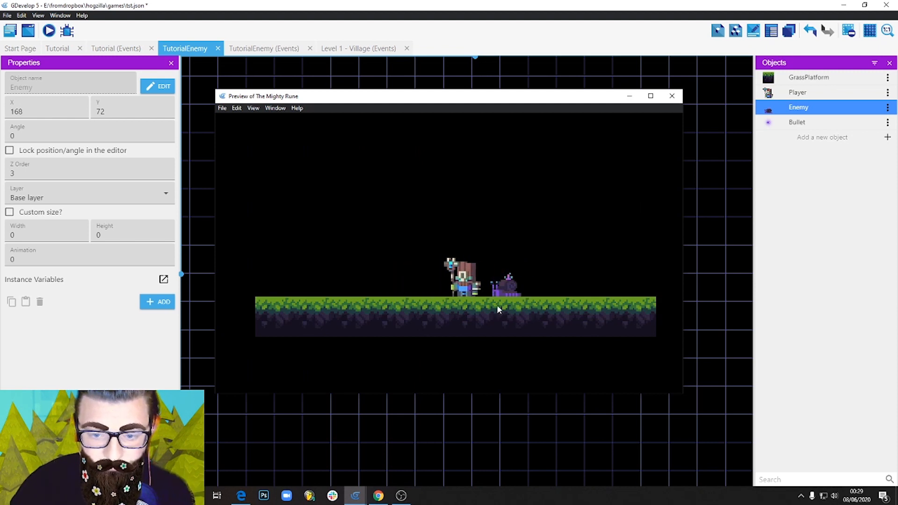
pyautogui.press('Left')
pyautogui.press('Right')
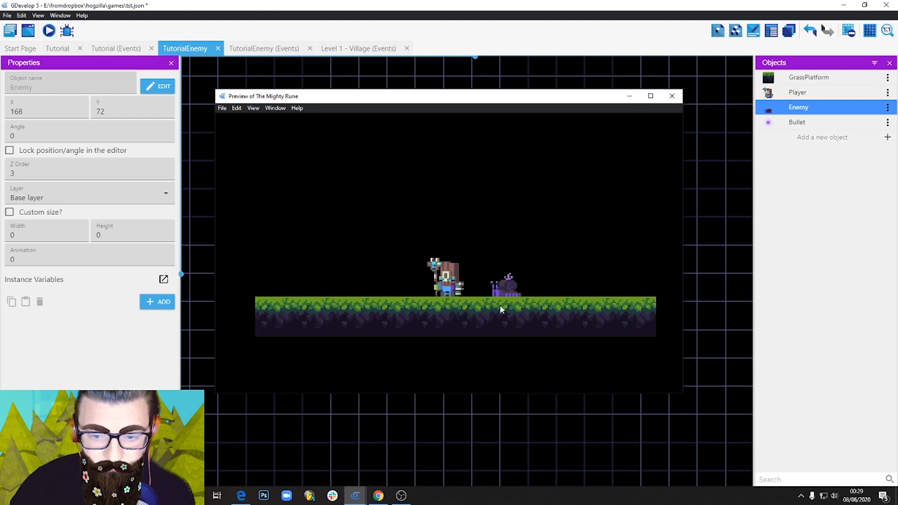
pyautogui.press('Left')
pyautogui.press('Right')
pyautogui.press('Left')
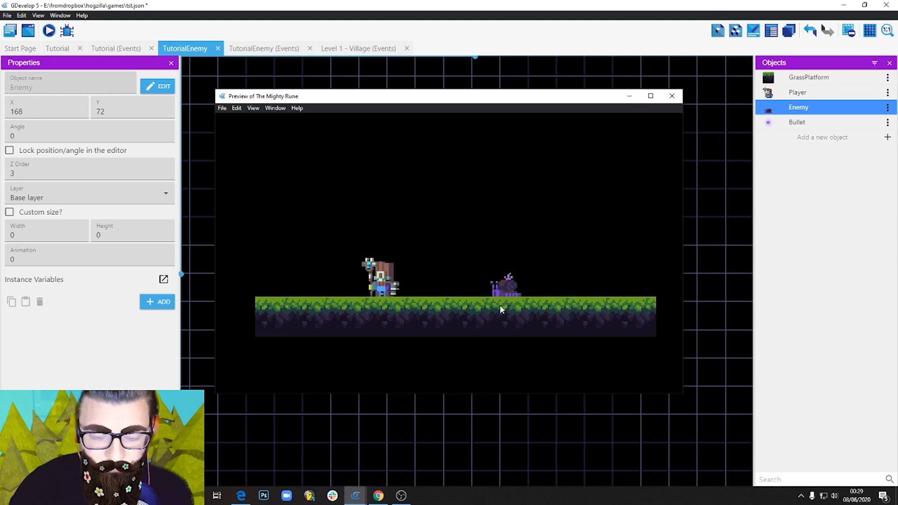
pyautogui.press('Left')
pyautogui.press('Right')
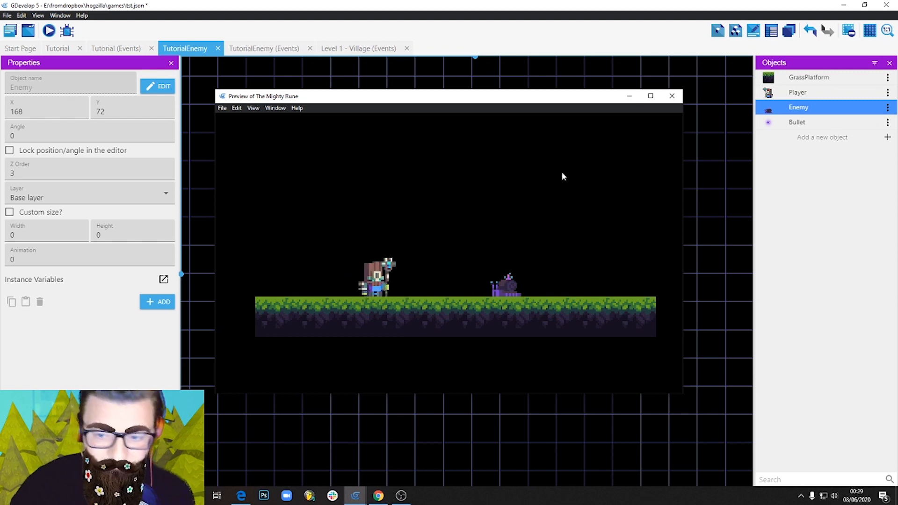
pyautogui.press('Left')
pyautogui.press('Right')
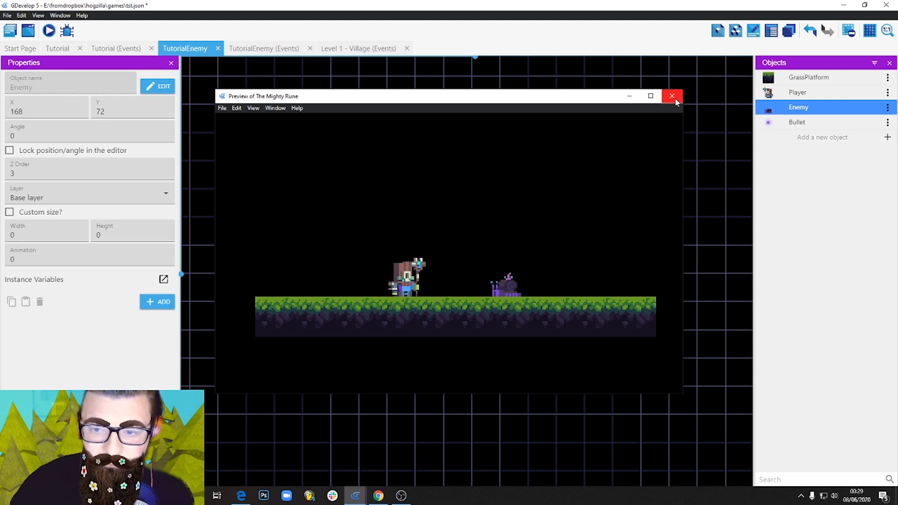
pyautogui.click(672, 96)
# Save the project.
pyautogui.click(8, 15)
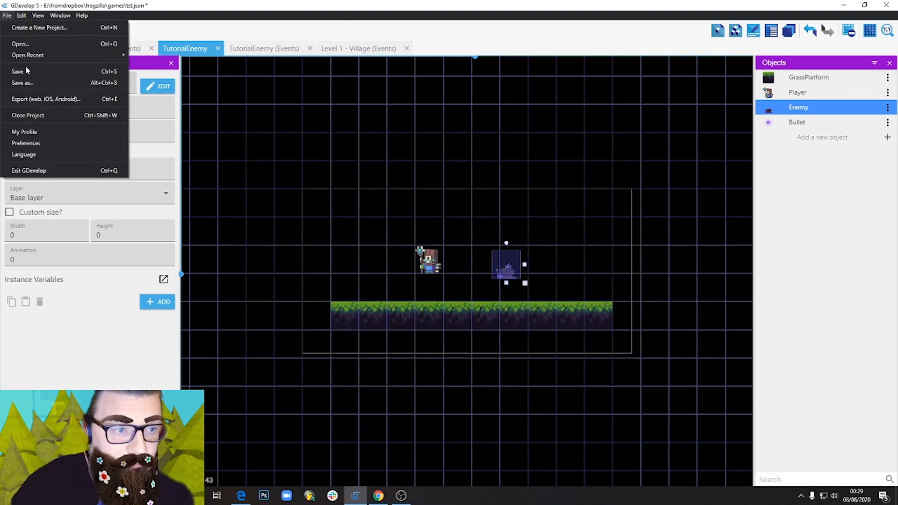
pyautogui.click(27, 70)
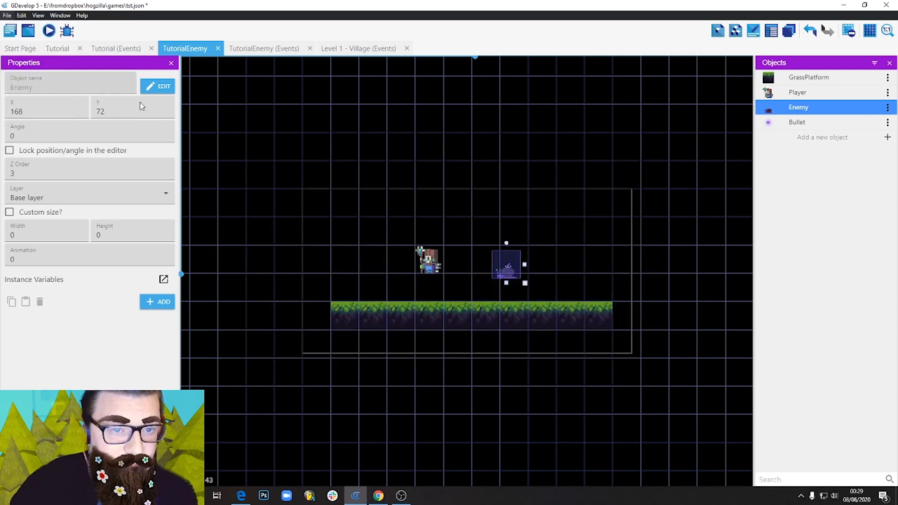
# Add an instance variable named GoLeft to the Enemy instance in the TutorialEnemy scene.
pyautogui.click(253, 49)
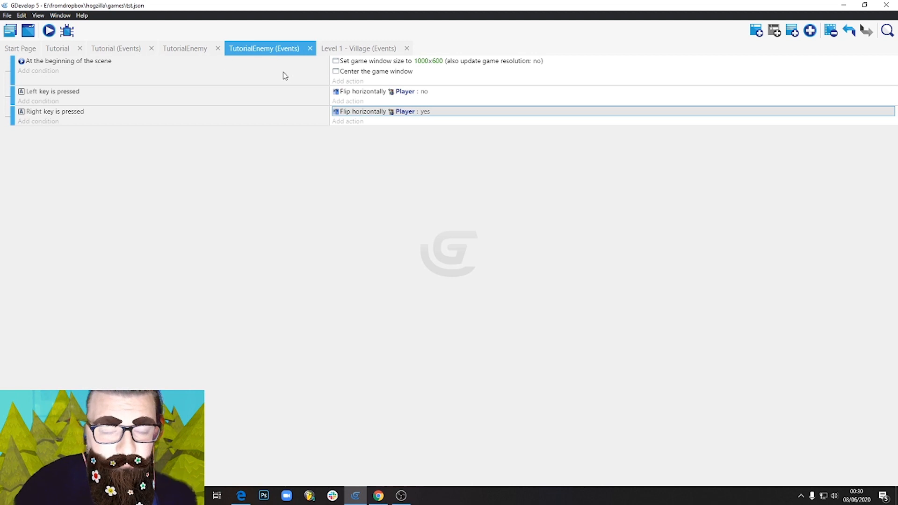
pyautogui.click(171, 49)
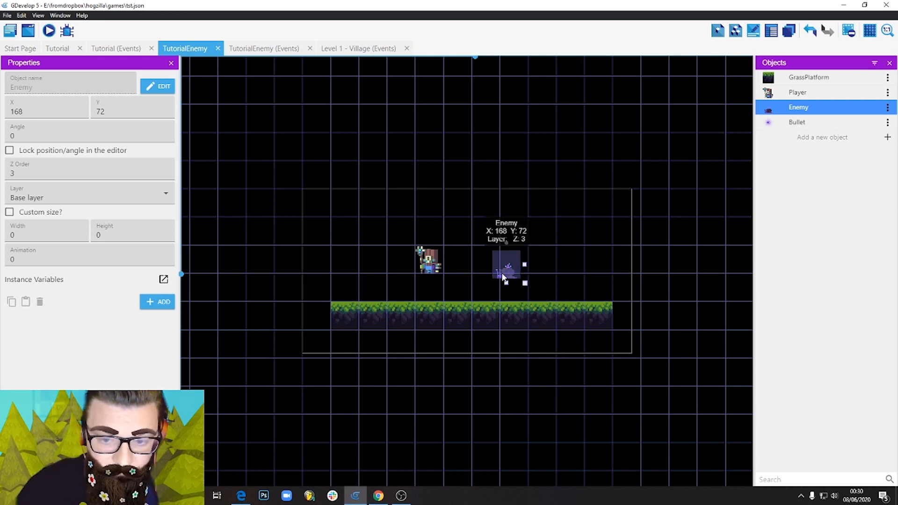
pyautogui.click(157, 303)
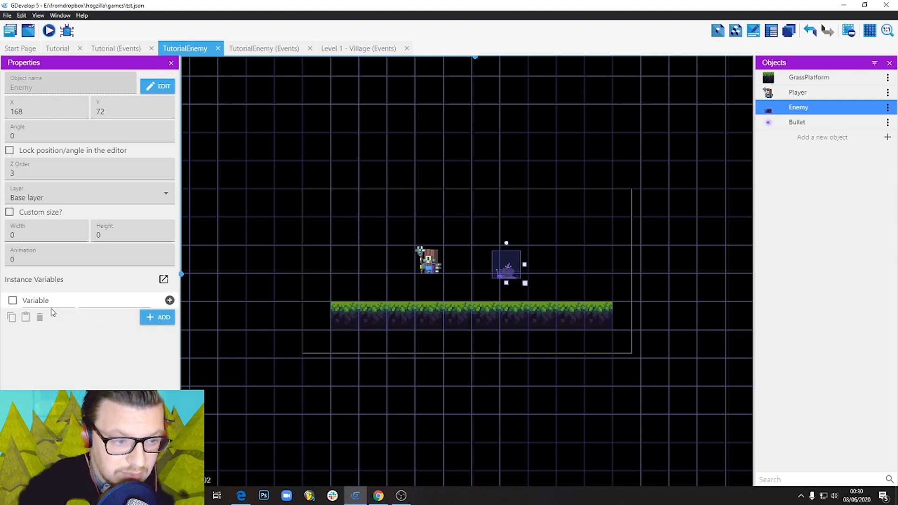
pyautogui.doubleClick(35, 300)
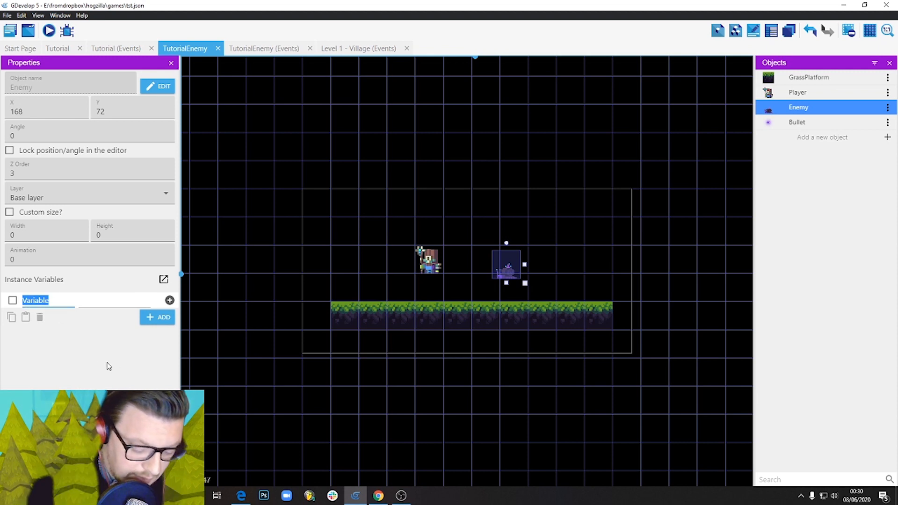
pyautogui.write('GoLeft')
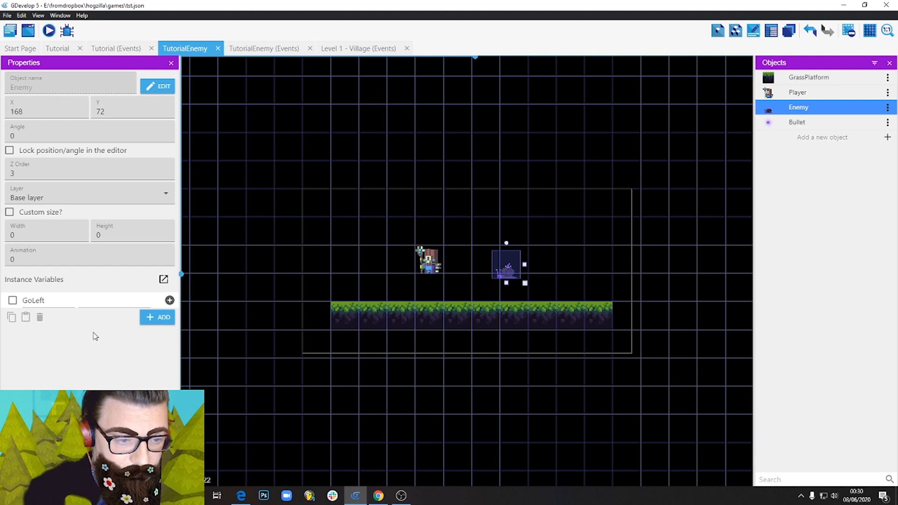
# Set the value of the Enemy's GoLeft instance variable to 0.
pyautogui.click(89, 299)
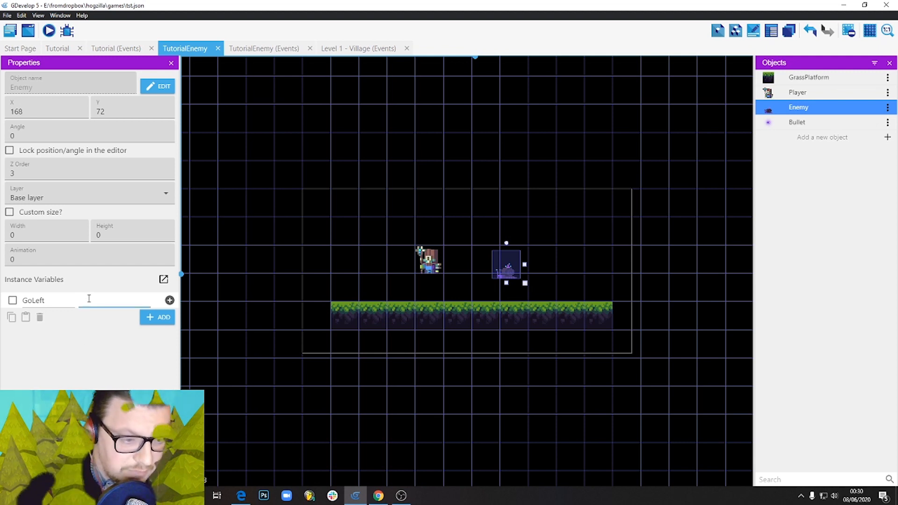
pyautogui.write('0')
pyautogui.press('Return')
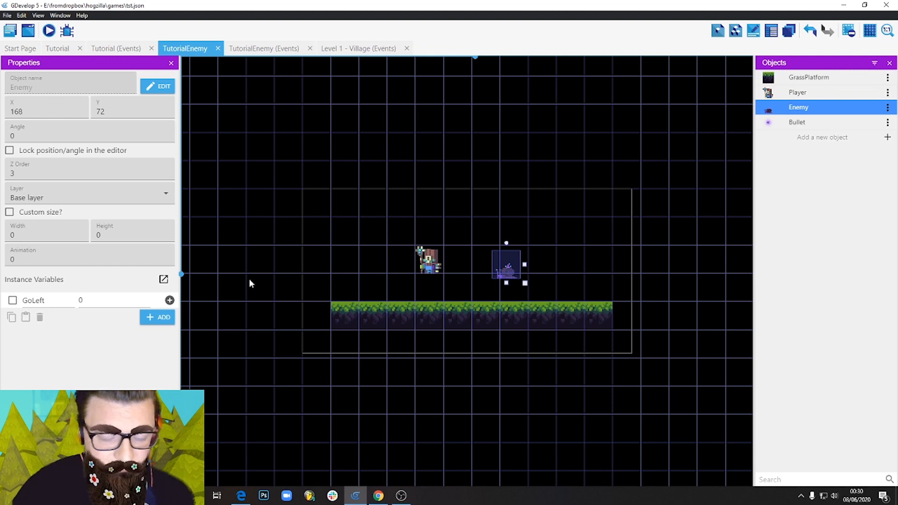
# In the TutorialEnemy events, add an action to the beginning-of-scene event that sets the Enemy's GoLeft variable to 0.
pyautogui.click(267, 49)
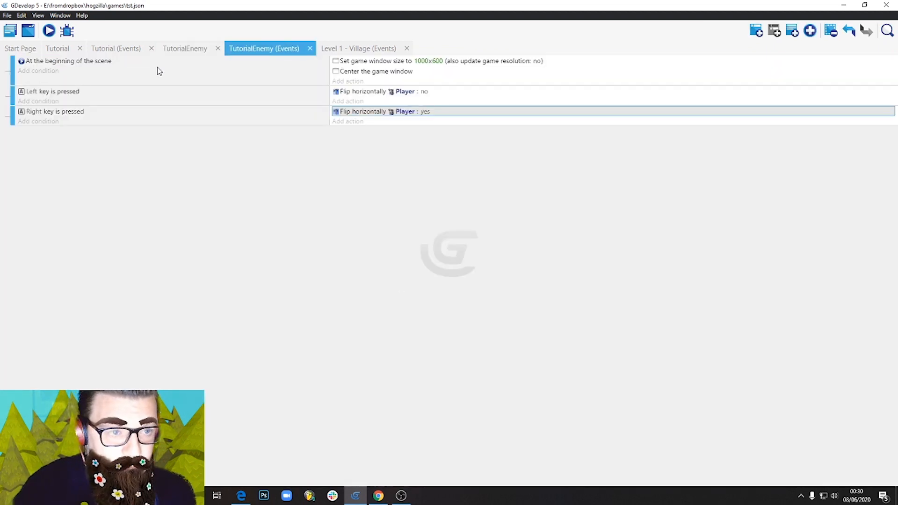
pyautogui.click(348, 81)
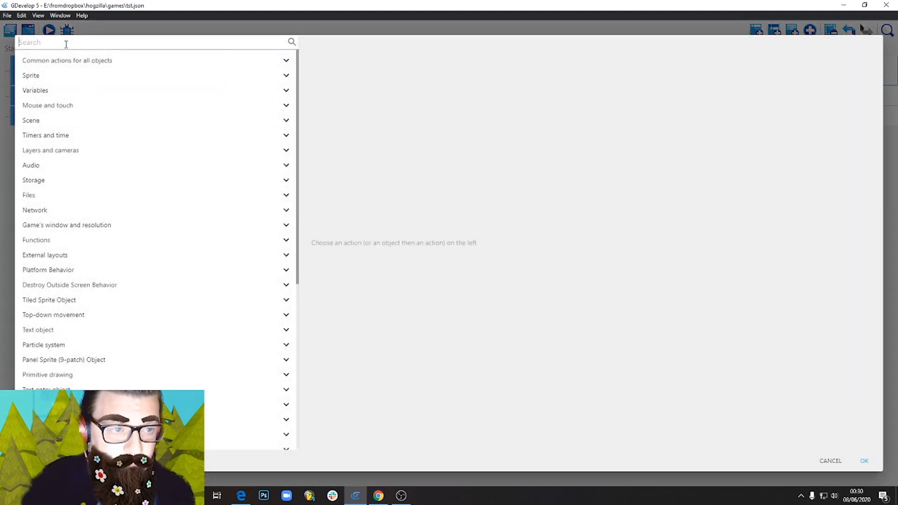
pyautogui.write('varia')
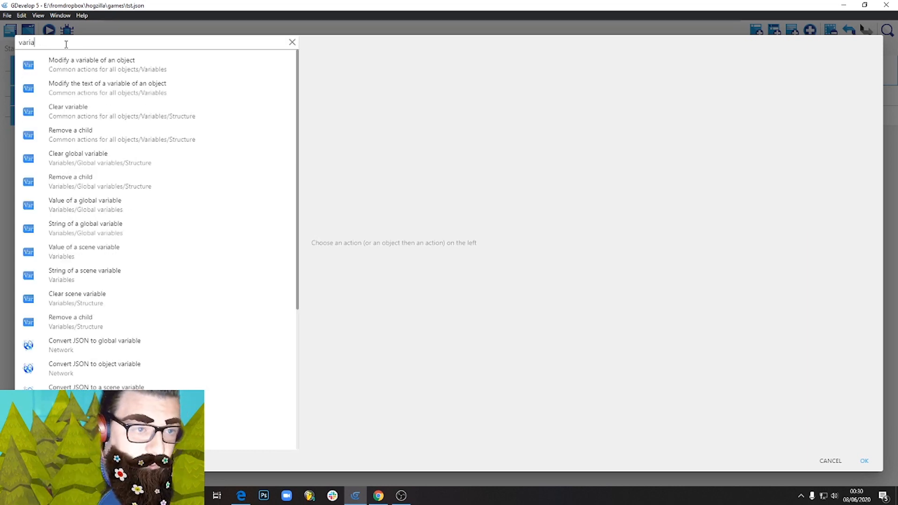
pyautogui.click(126, 74)
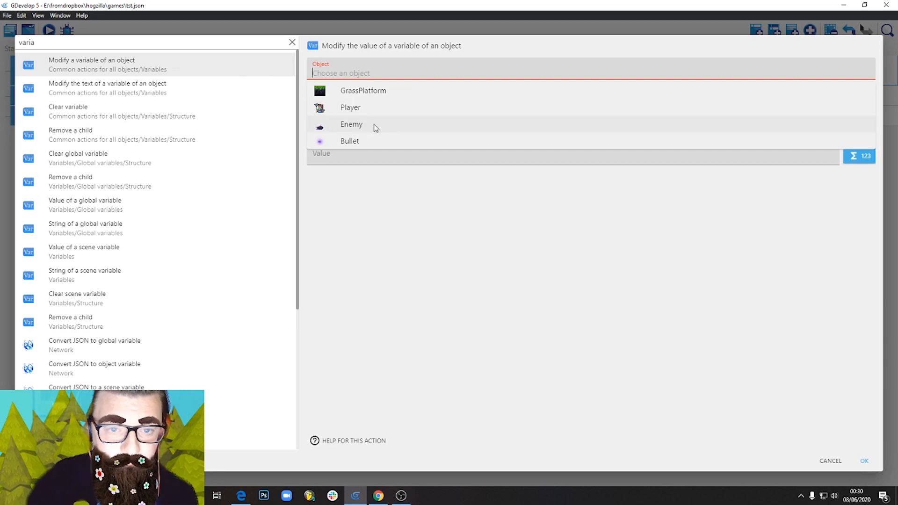
pyautogui.click(370, 125)
pyautogui.click(337, 94)
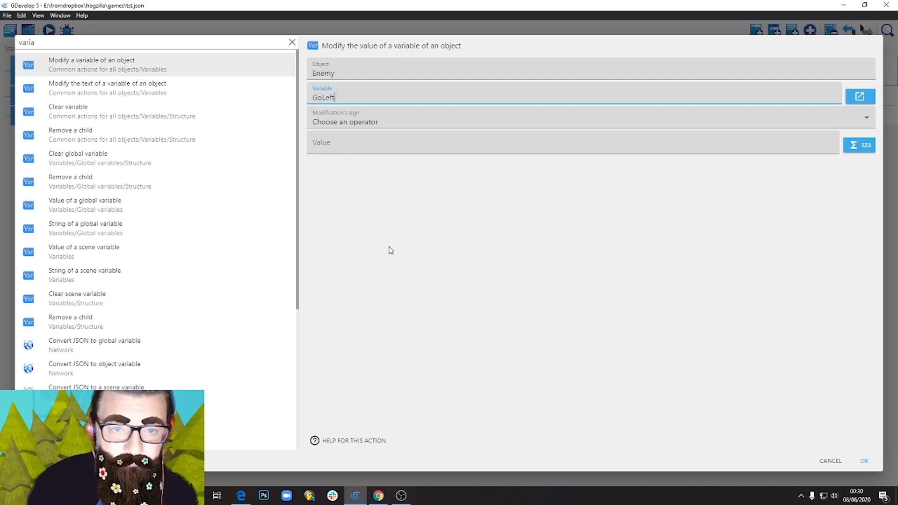
pyautogui.click(376, 117)
pyautogui.click(341, 146)
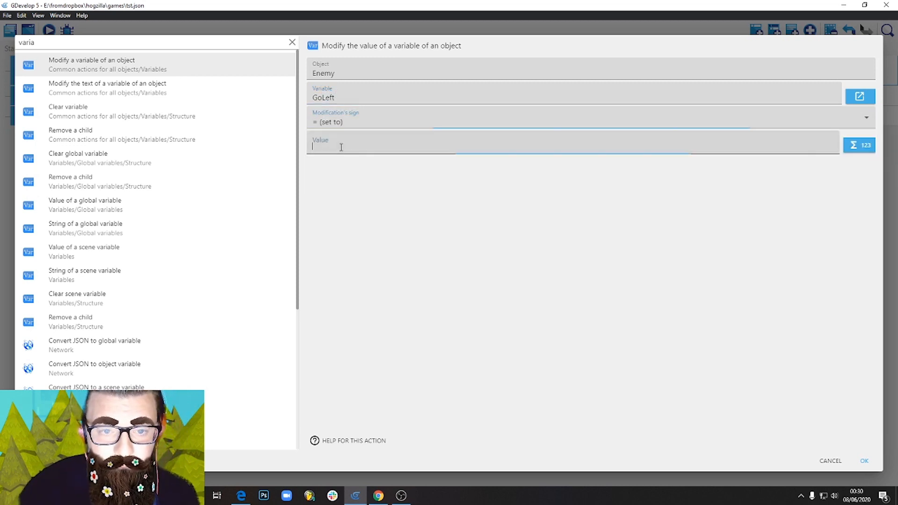
pyautogui.write('0')
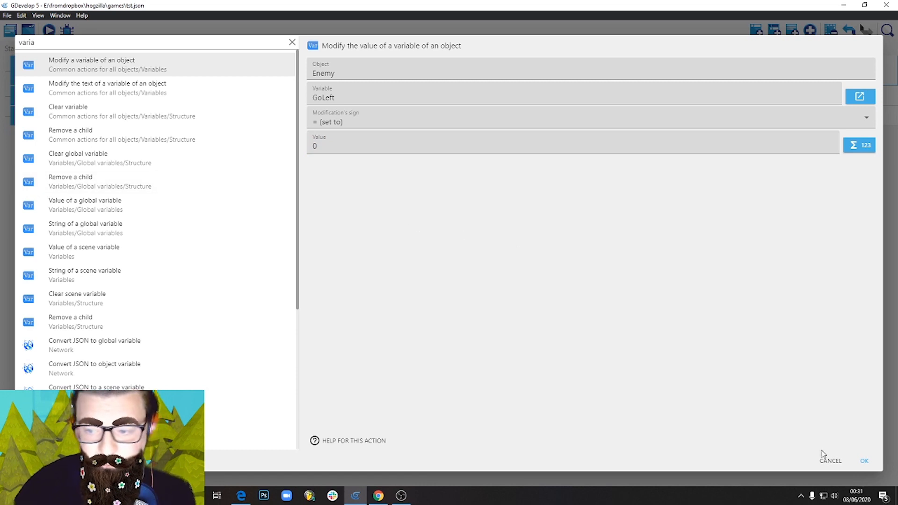
pyautogui.click(865, 461)
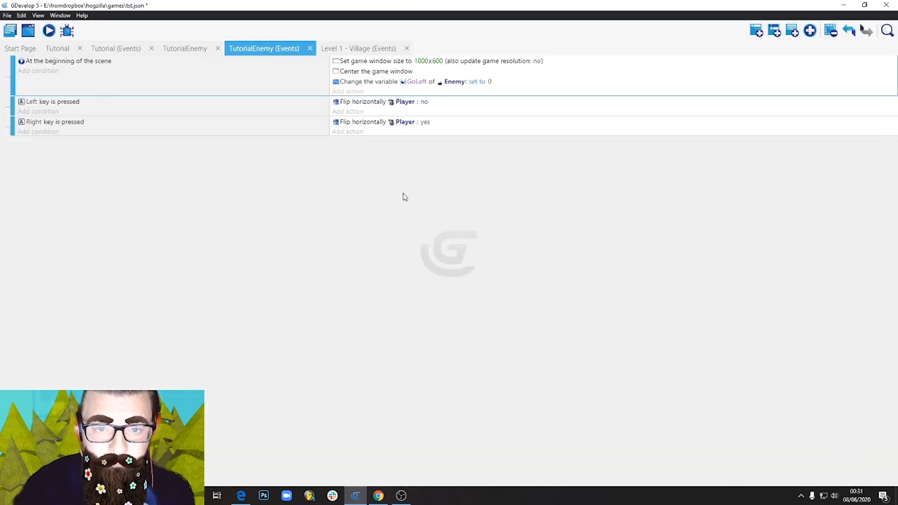
# Add a new event below the Right key event with the condition that the Enemy's object variable GoLeft equals 0.
pyautogui.click(207, 134)
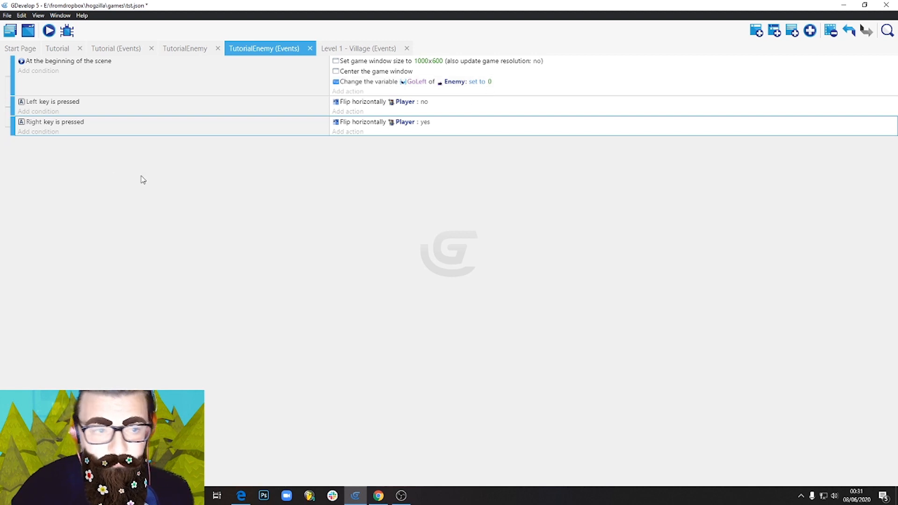
pyautogui.click(758, 31)
pyautogui.click(43, 142)
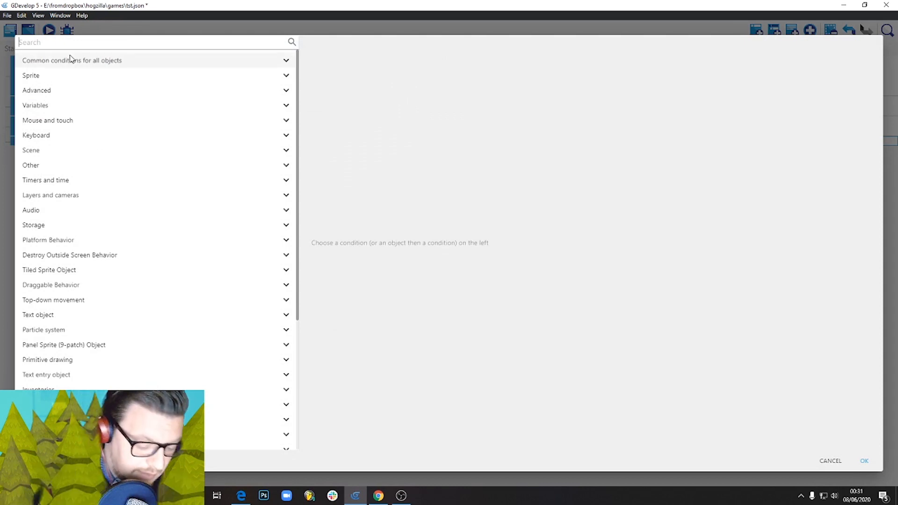
pyautogui.write('varia')
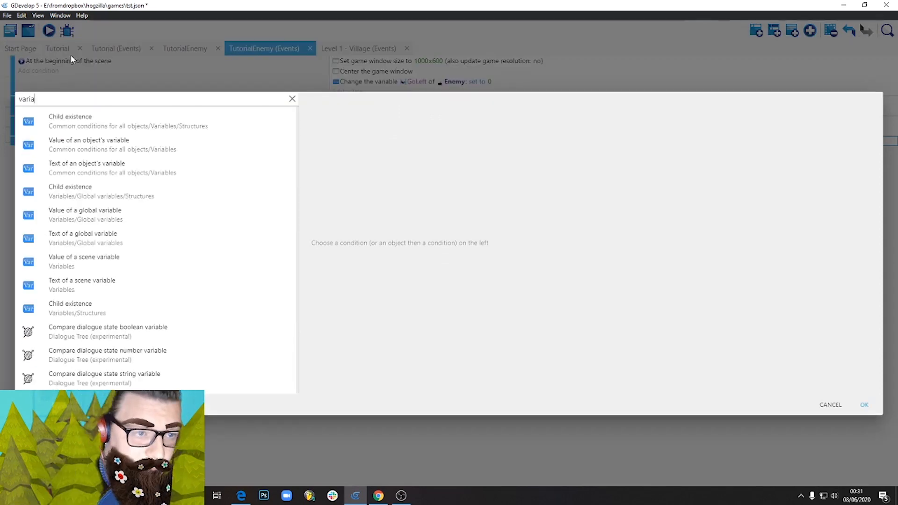
pyautogui.click(122, 149)
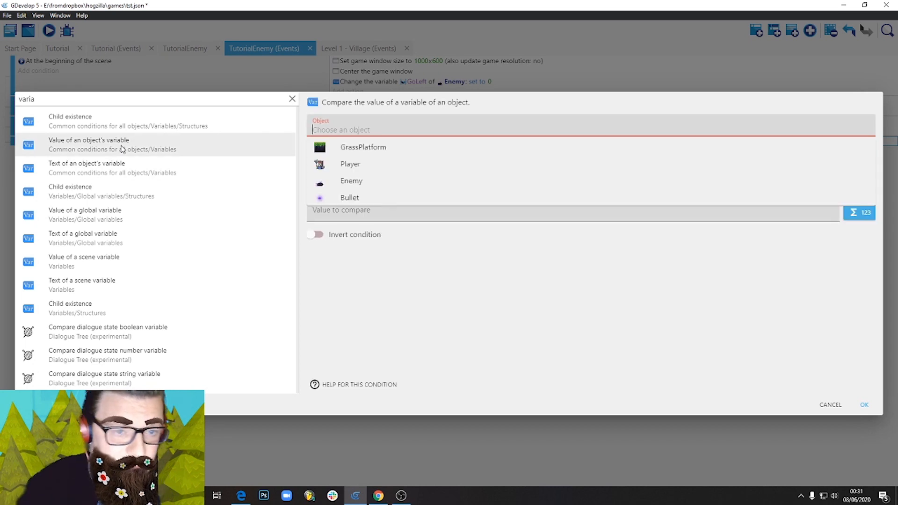
pyautogui.click(352, 182)
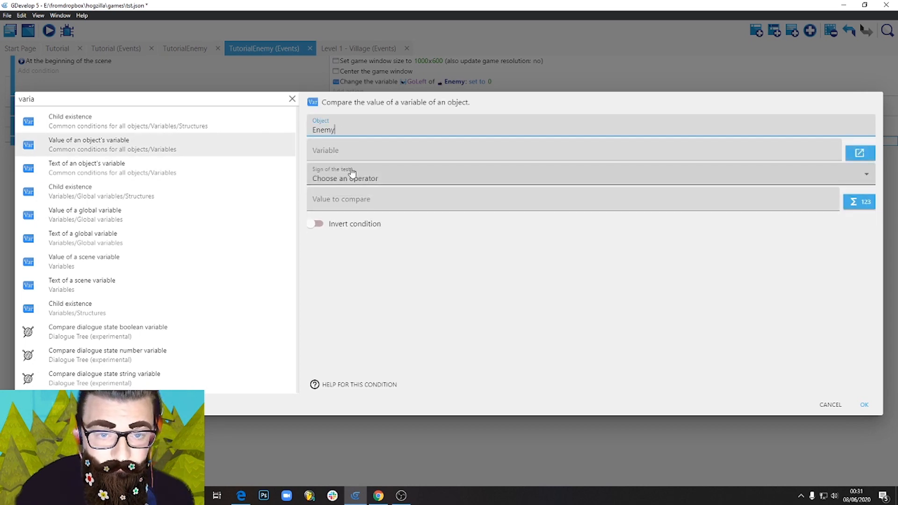
pyautogui.click(339, 152)
pyautogui.write('GoLeft')
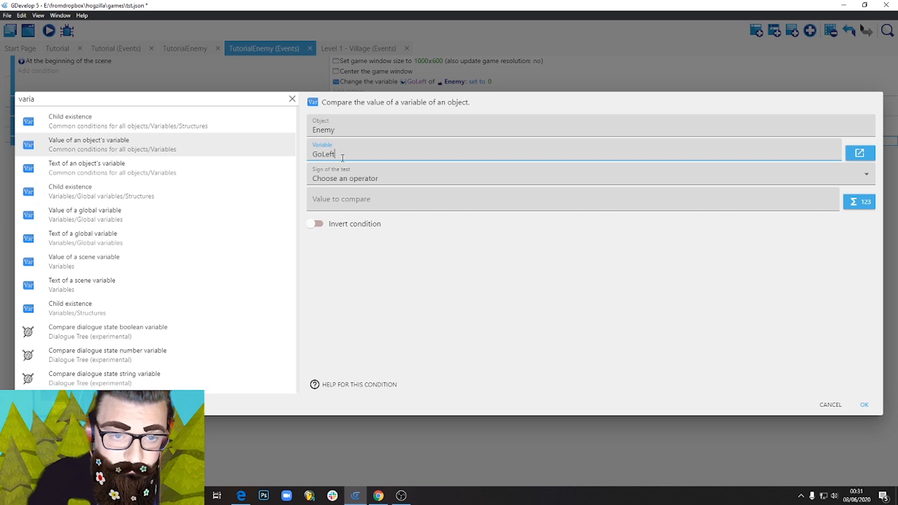
pyautogui.click(356, 179)
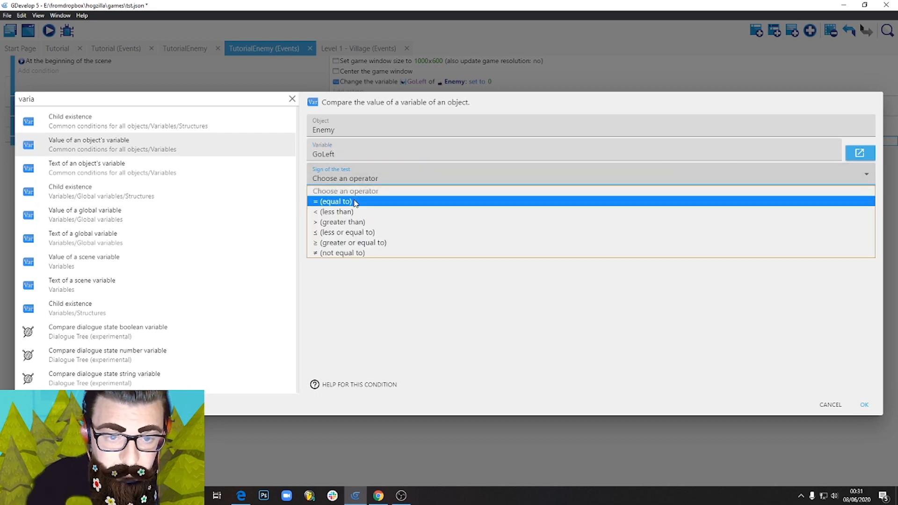
pyautogui.click(355, 202)
pyautogui.write('0')
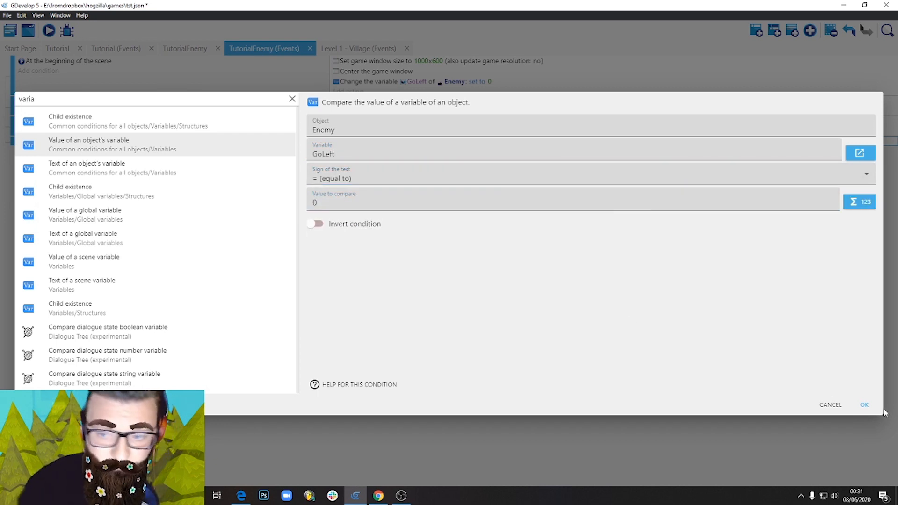
pyautogui.click(865, 405)
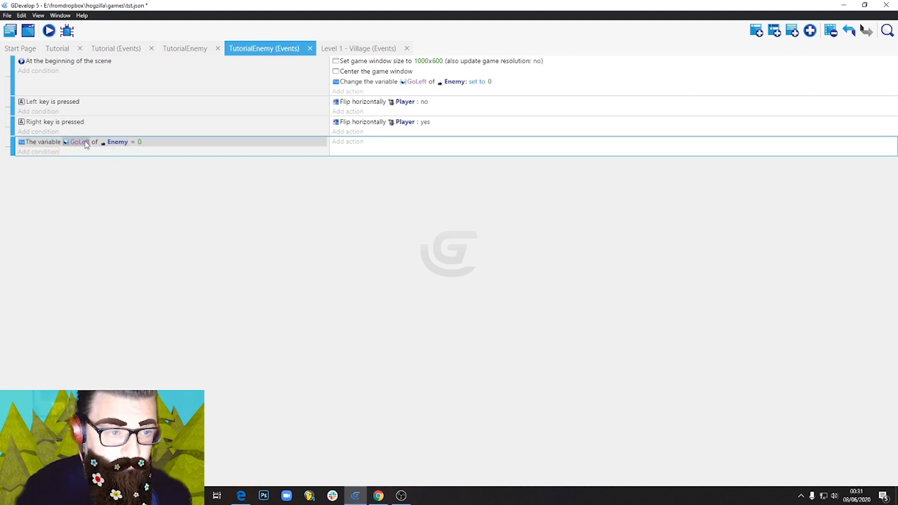
# Add a platform behavior Simulate control action to the GoLeft = 0 event, with Enemy as the object and "Left" as the key.
pyautogui.click(353, 147)
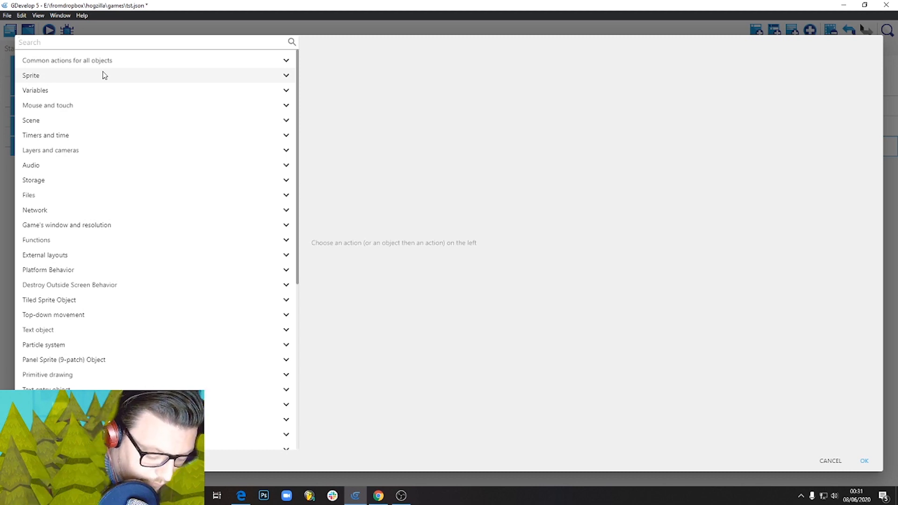
pyautogui.write('sim')
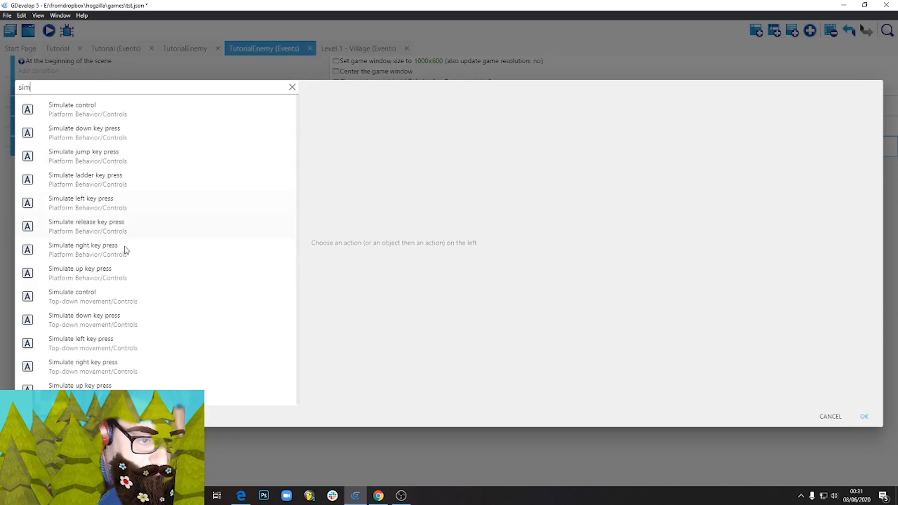
pyautogui.click(112, 298)
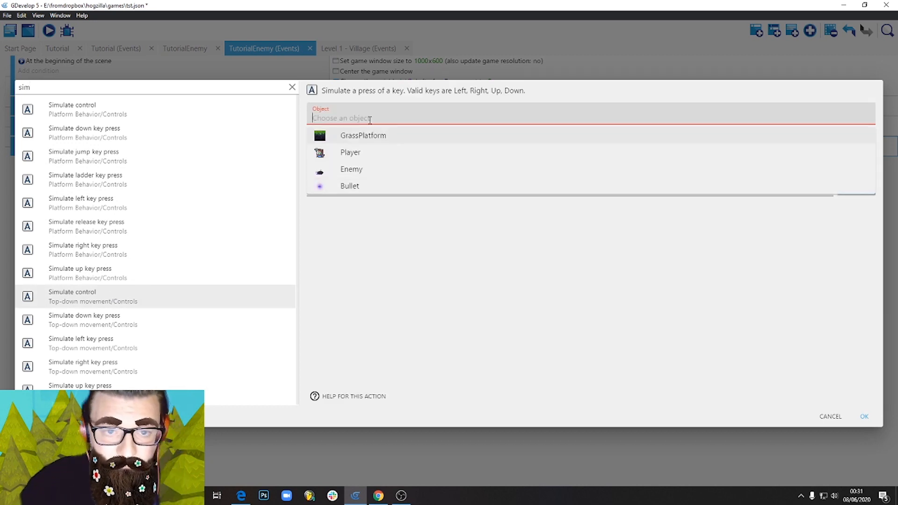
pyautogui.click(361, 171)
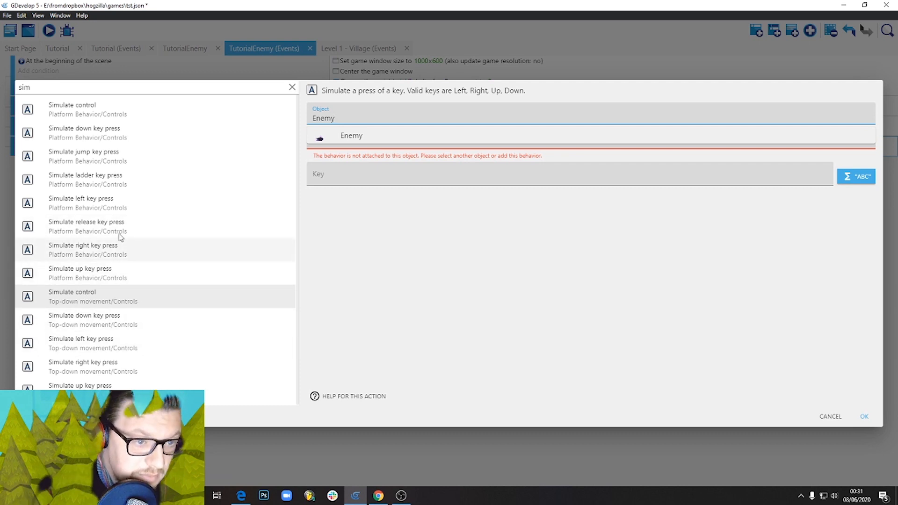
pyautogui.click(102, 111)
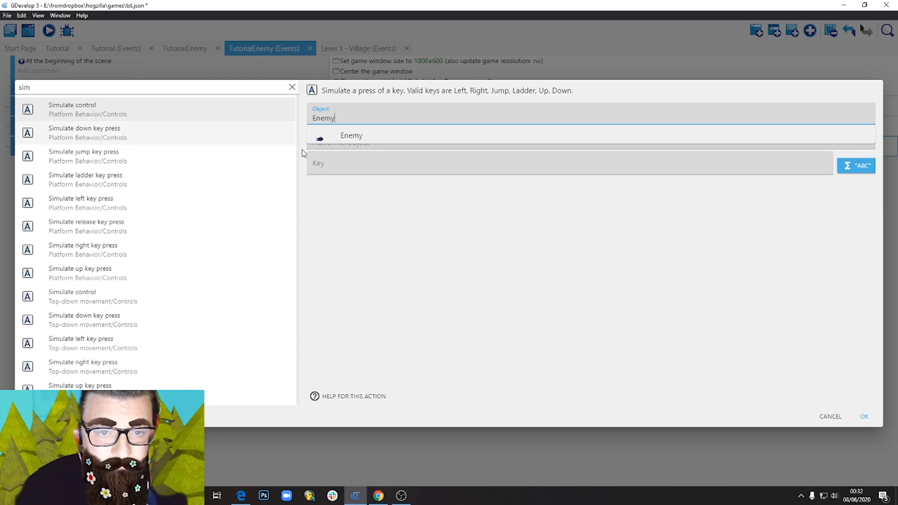
pyautogui.click(367, 137)
pyautogui.click(336, 166)
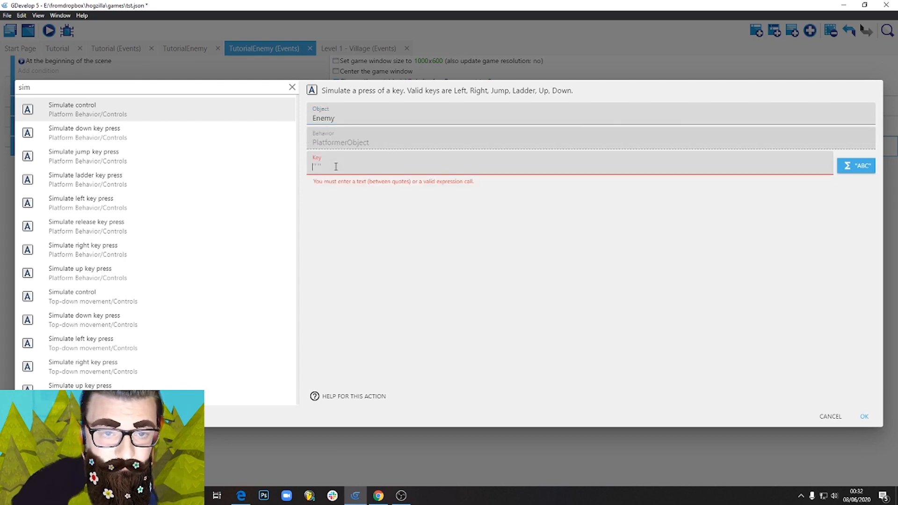
pyautogui.write('"')
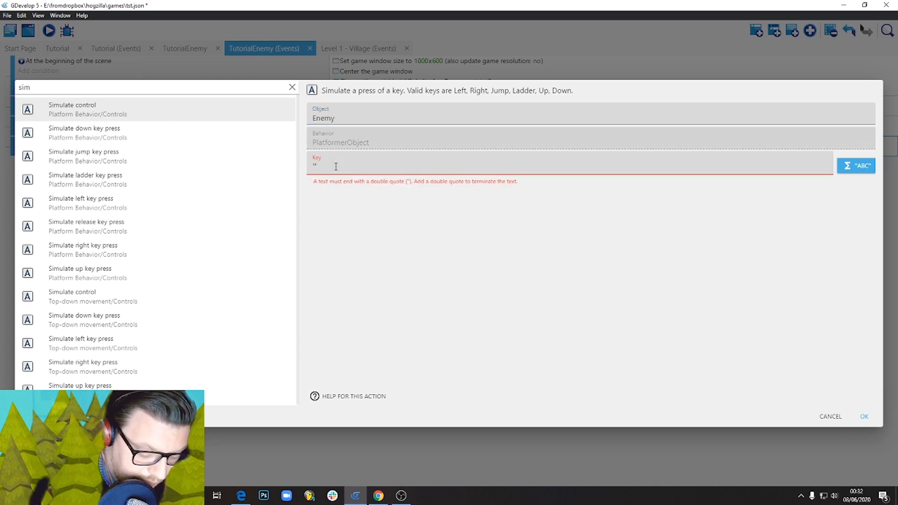
pyautogui.write('Left"')
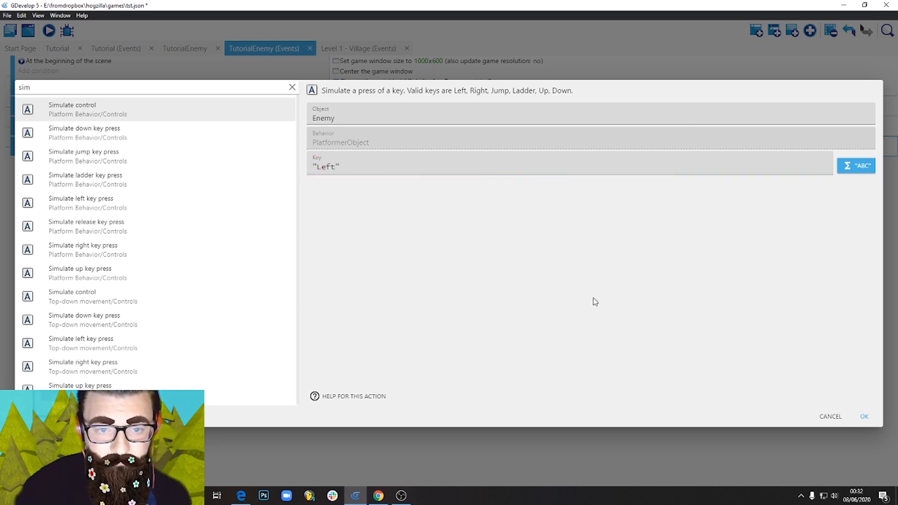
pyautogui.click(865, 417)
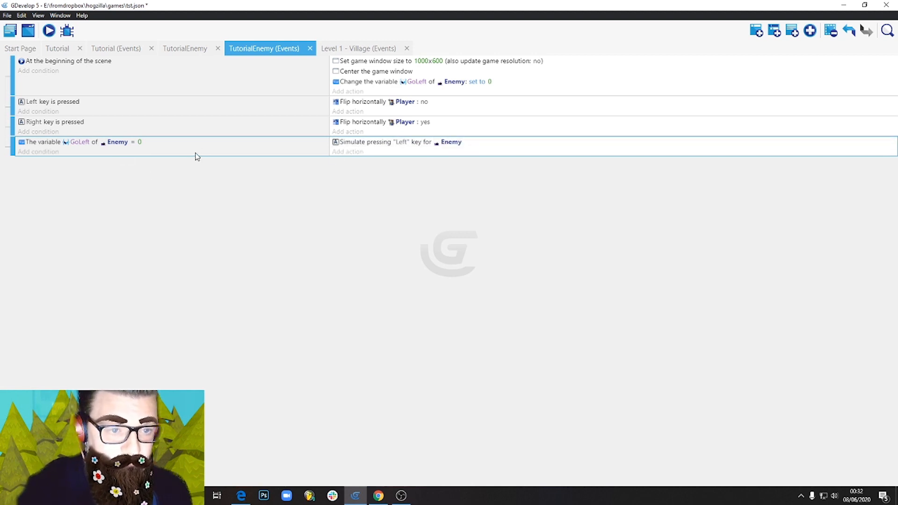
# Duplicate the GoLeft event below the original and set the copy's comparison value to 1.
pyautogui.hotkey('ctrl', 'v')
pyautogui.click(140, 163)
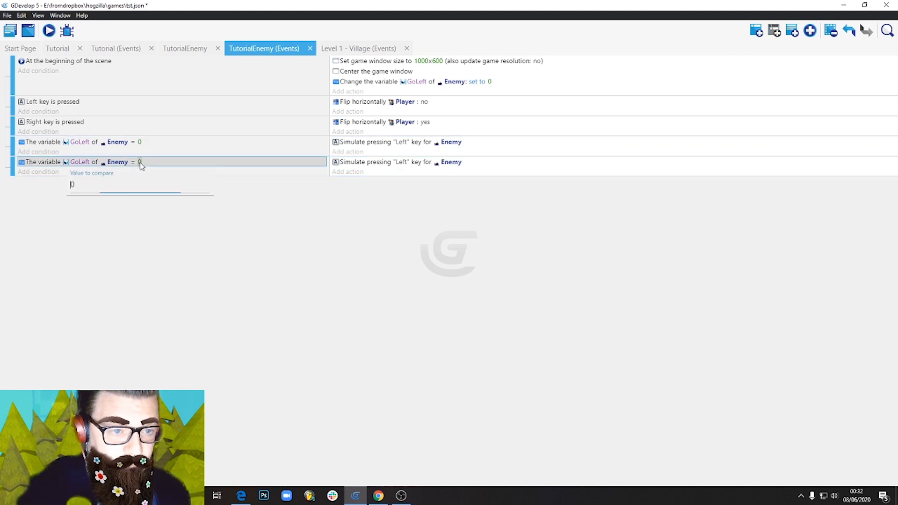
pyautogui.click(111, 217)
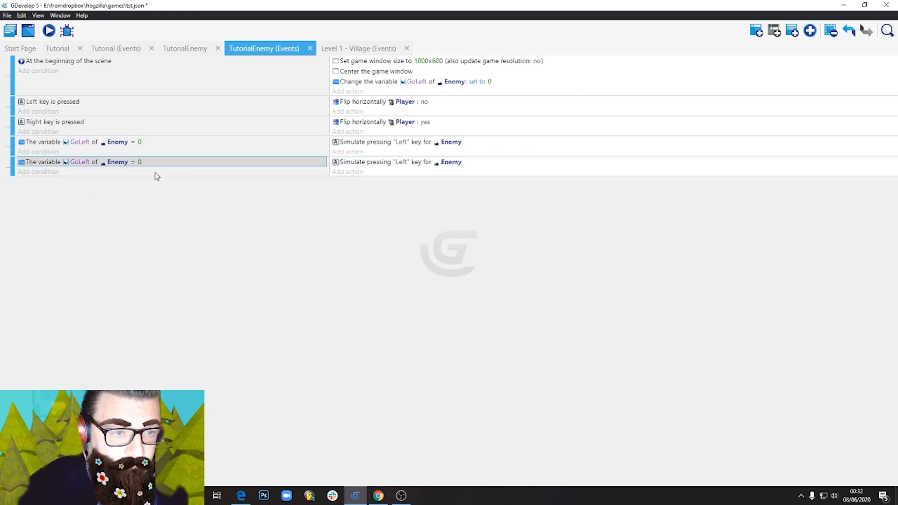
pyautogui.click(139, 162)
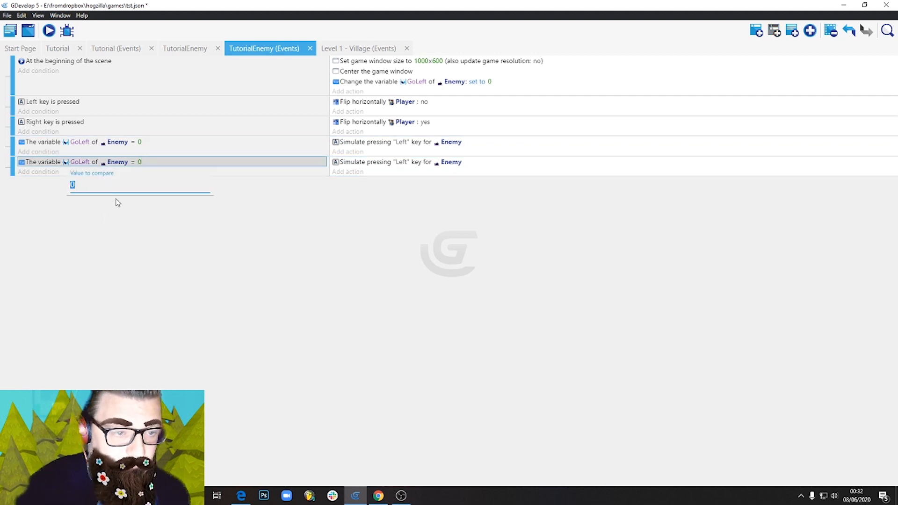
pyautogui.write('1')
pyautogui.click(152, 218)
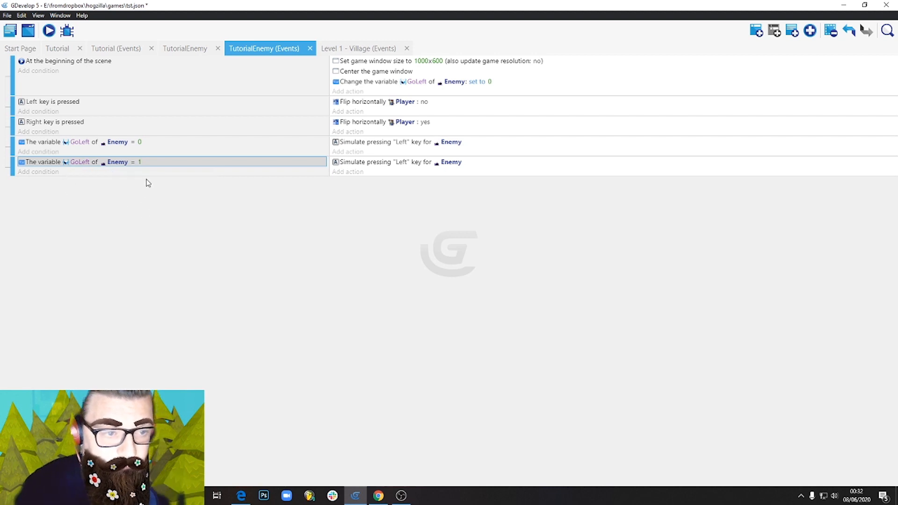
# Change the simulated key in the GoLeft = 1 event's action to "Right".
pyautogui.click(399, 163)
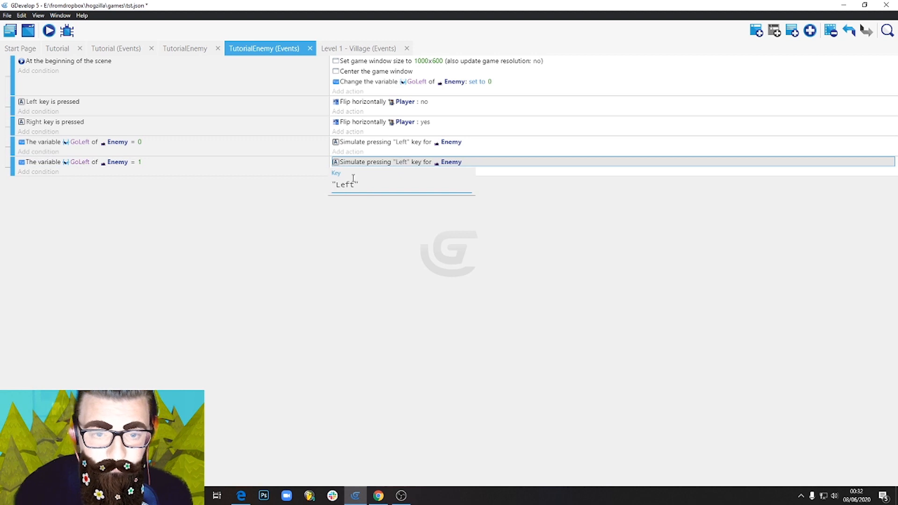
pyautogui.moveTo(355, 185); pyautogui.dragTo(335, 185)
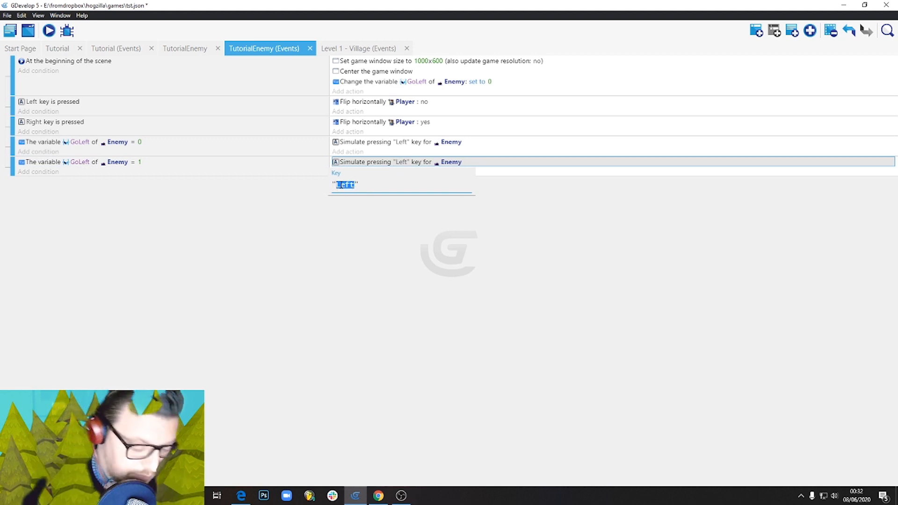
pyautogui.write('Right')
pyautogui.click(412, 295)
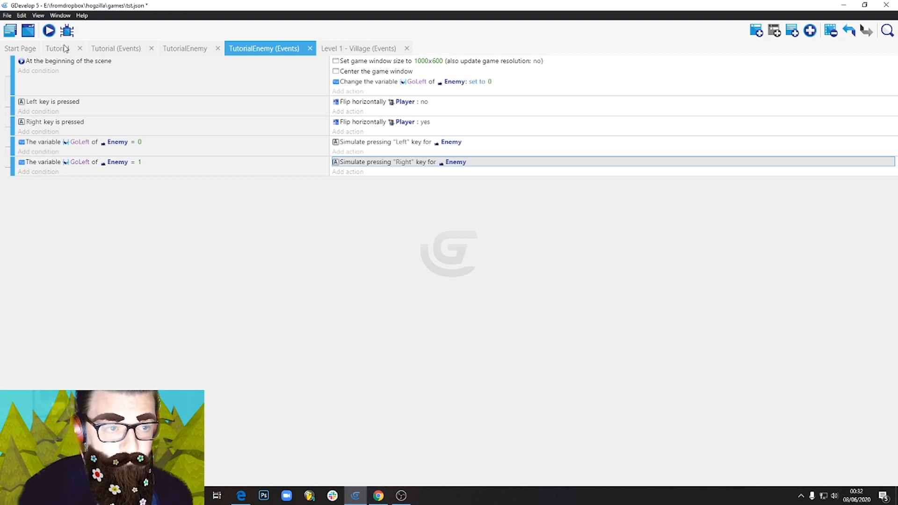
# Preview the scene and walk the player right and left to test the enemy's movement.
pyautogui.click(51, 33)
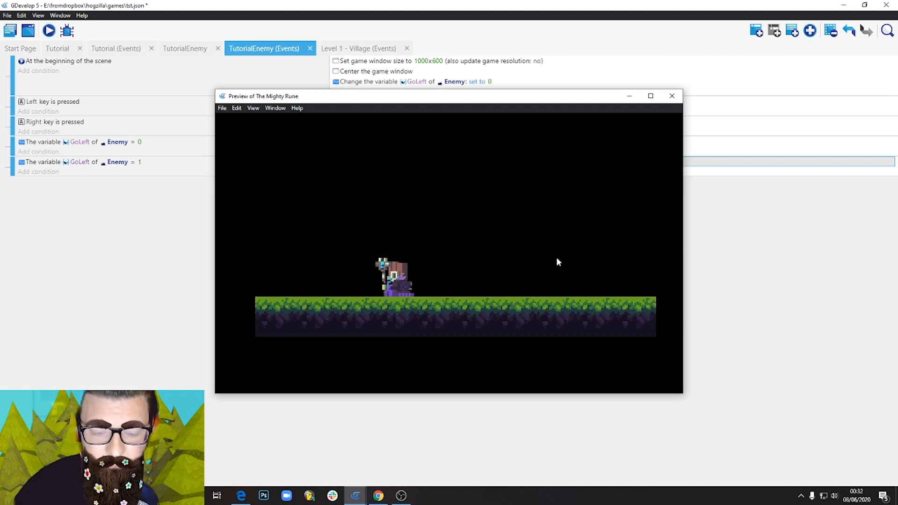
pyautogui.press('Right')
pyautogui.press('Left')
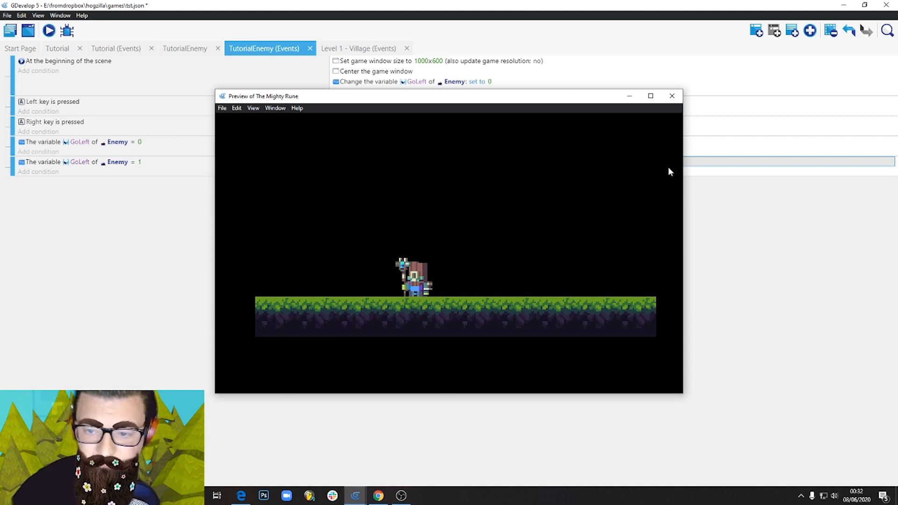
pyautogui.click(672, 99)
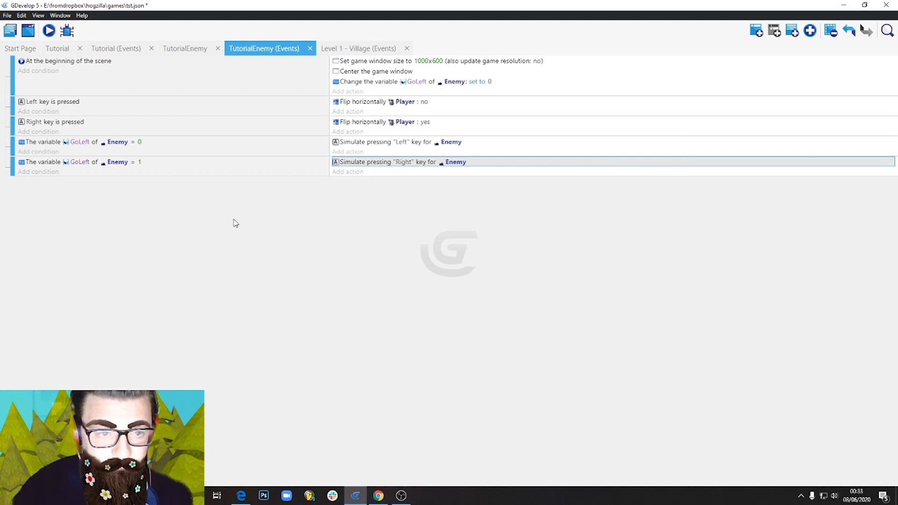
# Add a new Sprite object named GoLeft to the TutorialEnemy scene and give it an empty animation.
pyautogui.click(328, 51)
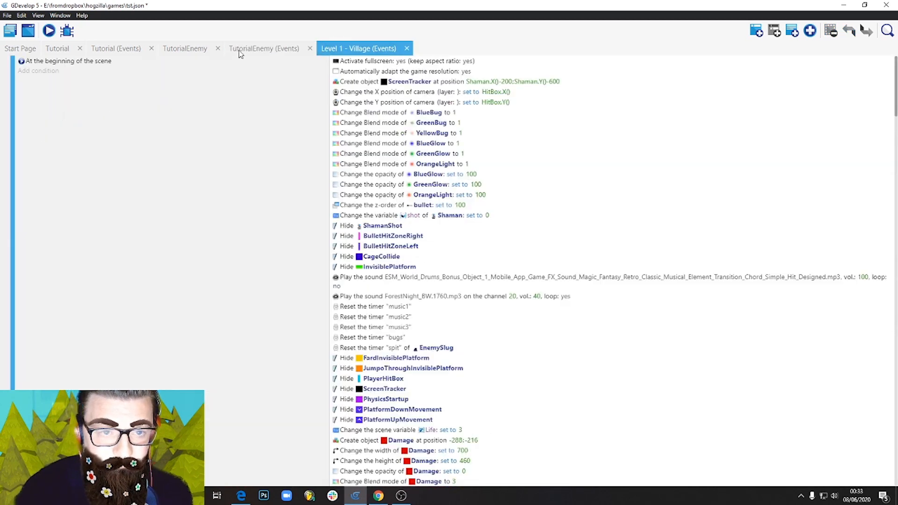
pyautogui.click(182, 49)
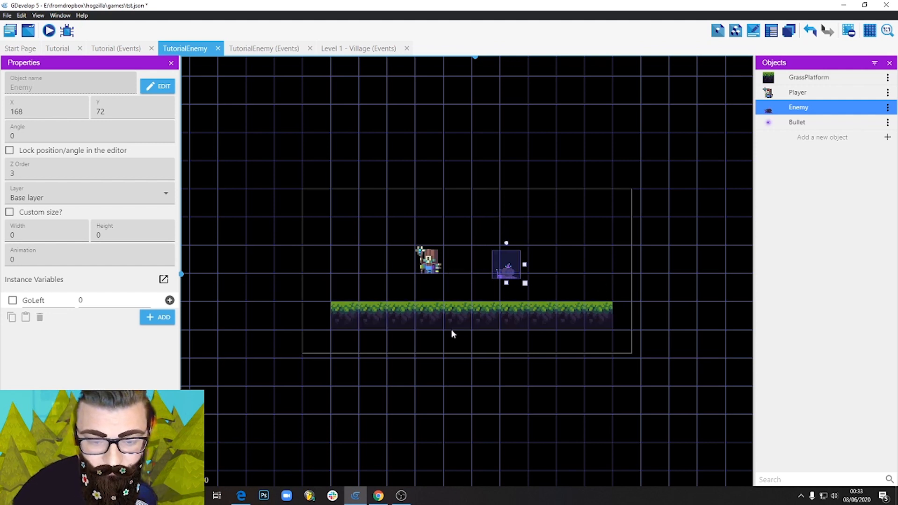
pyautogui.click(820, 137)
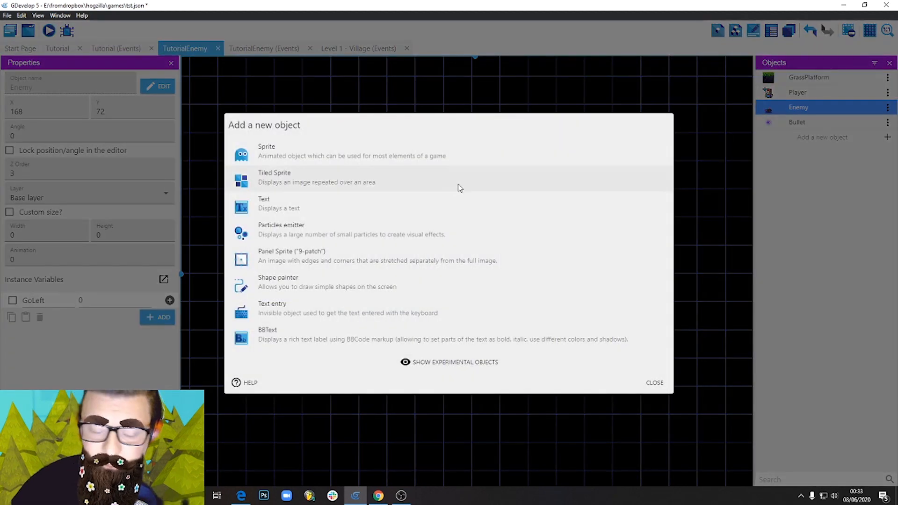
pyautogui.click(280, 147)
pyautogui.doubleClick(286, 235)
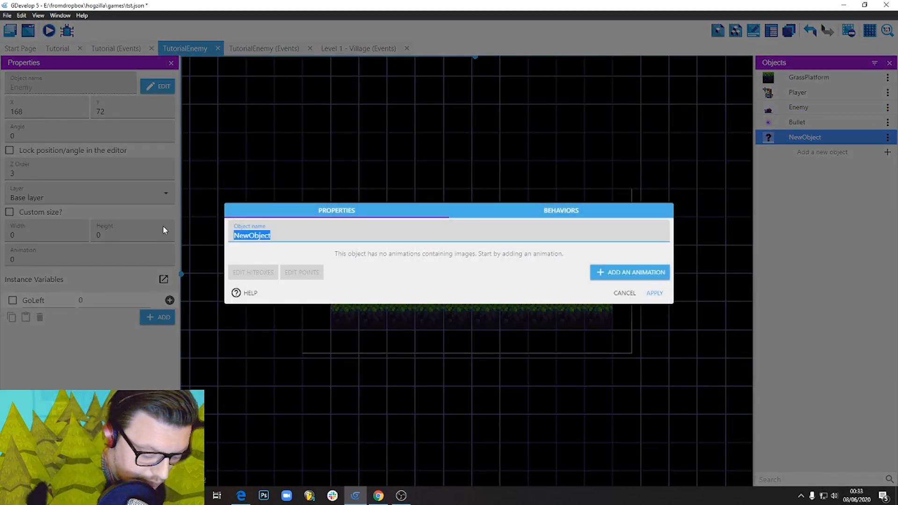
pyautogui.write('Go')
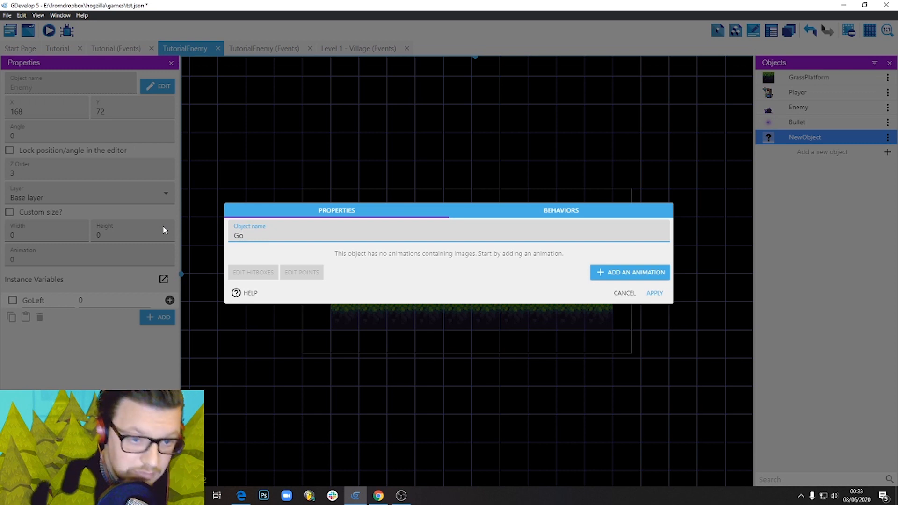
pyautogui.write('Left')
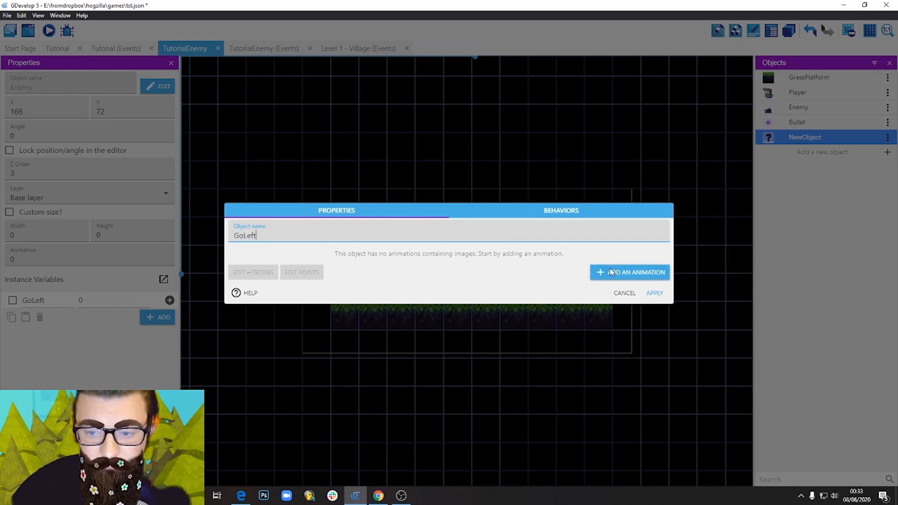
pyautogui.click(611, 272)
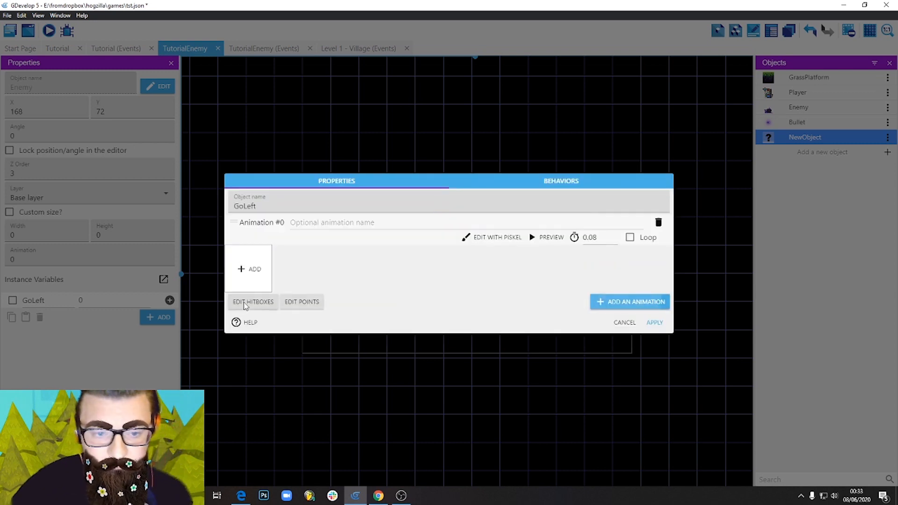
# Open GoLeft's animation in the Piskel editor and resize the canvas to 24 x 24 px.
pyautogui.click(252, 270)
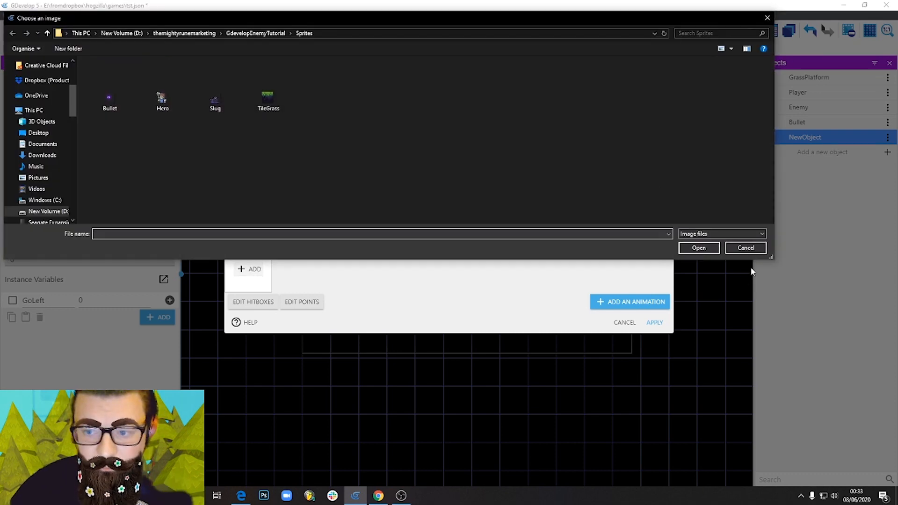
pyautogui.click(746, 248)
pyautogui.click(490, 235)
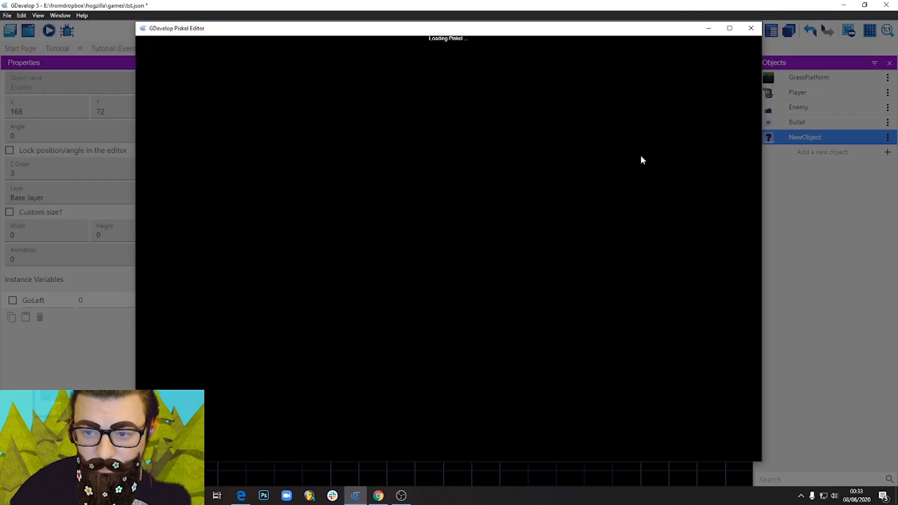
pyautogui.write('24')
pyautogui.press('Tab')
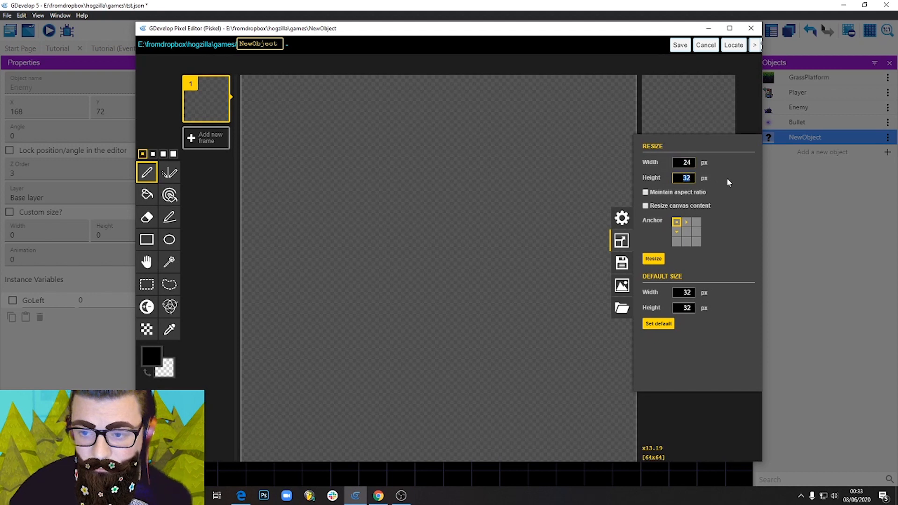
pyautogui.click(660, 263)
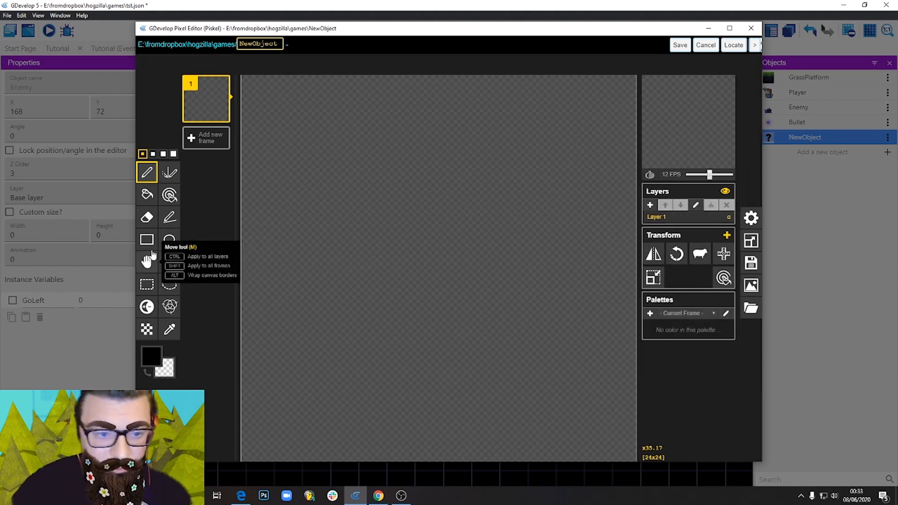
# Fill the whole GoLeft canvas with bright blue using the paint bucket tool.
pyautogui.click(146, 195)
pyautogui.click(152, 355)
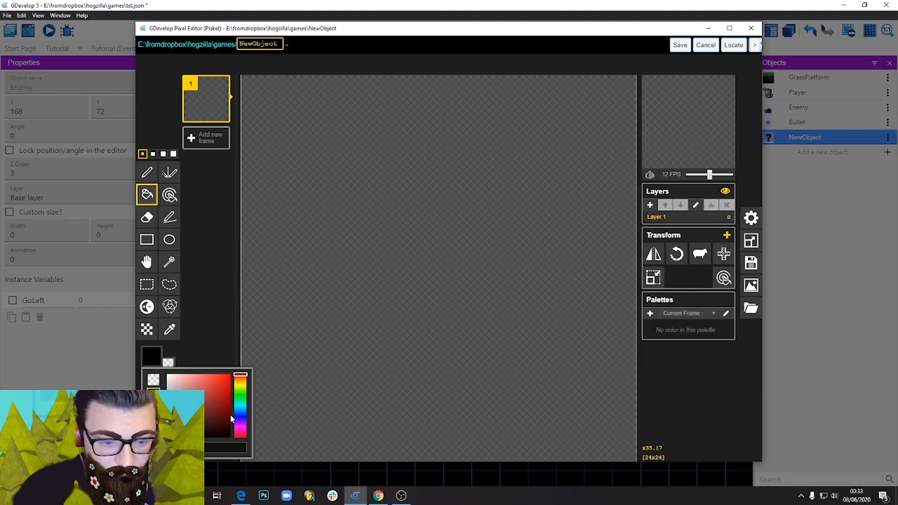
pyautogui.click(240, 411)
pyautogui.moveTo(213, 411); pyautogui.dragTo(269, 355)
pyautogui.click(372, 255)
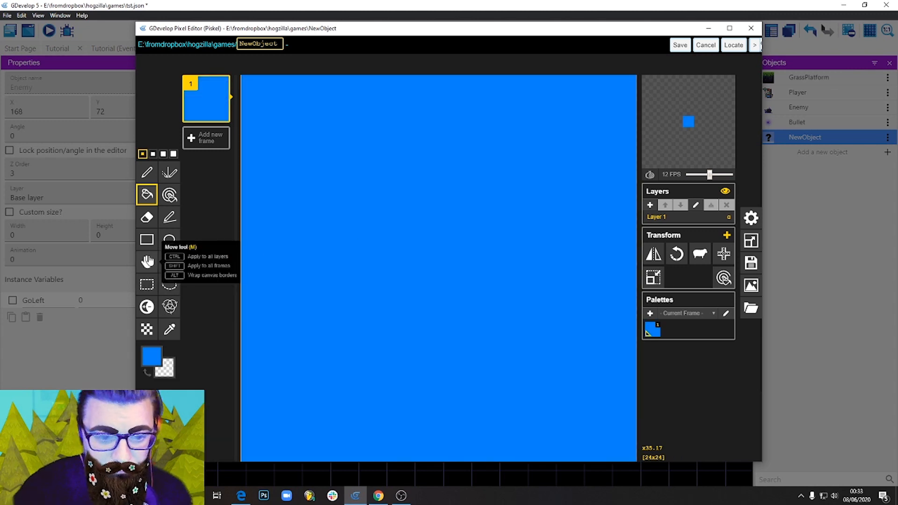
# Draw a white arrowhead on the blue square with the pen tool and mirror it horizontally to point left.
pyautogui.click(147, 172)
pyautogui.click(150, 356)
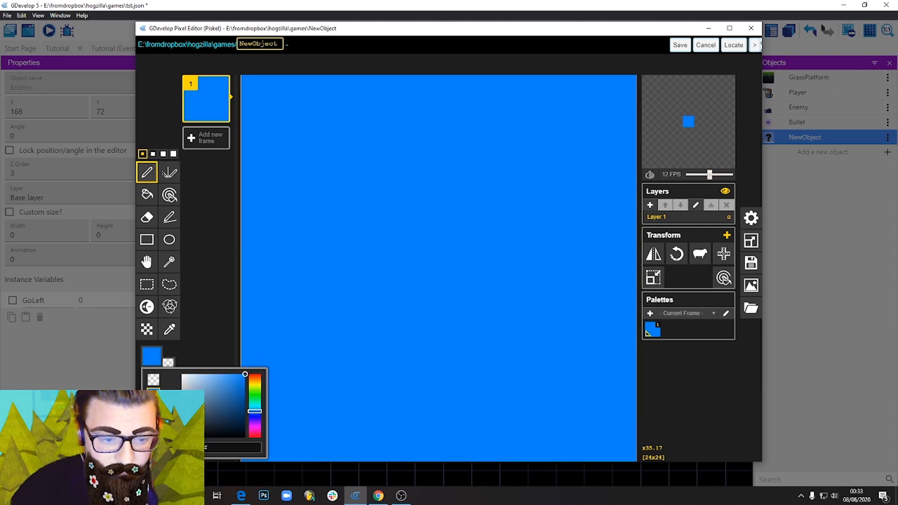
pyautogui.click(182, 374)
pyautogui.scroll(-3, 558, 353)
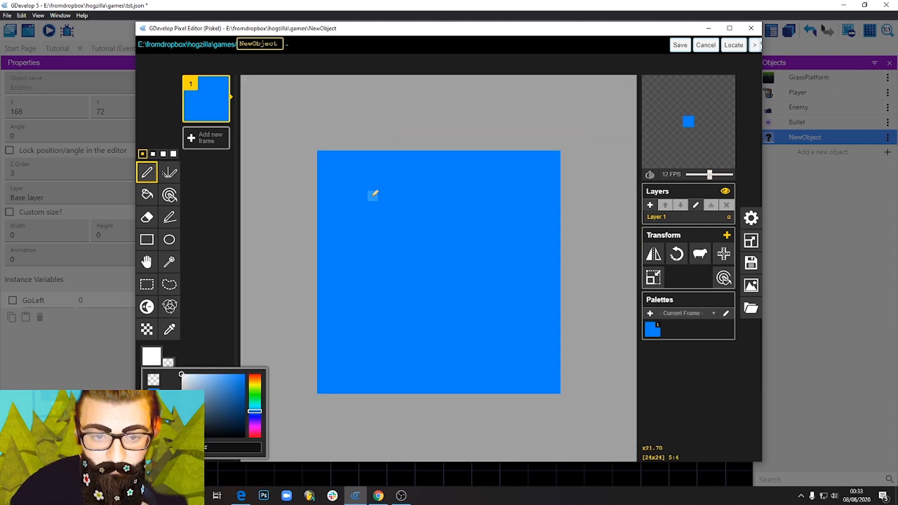
pyautogui.moveTo(363, 192)
pyautogui.mouseDown()
pyautogui.moveTo(494, 283)
pyautogui.moveTo(381, 353)
pyautogui.mouseUp()
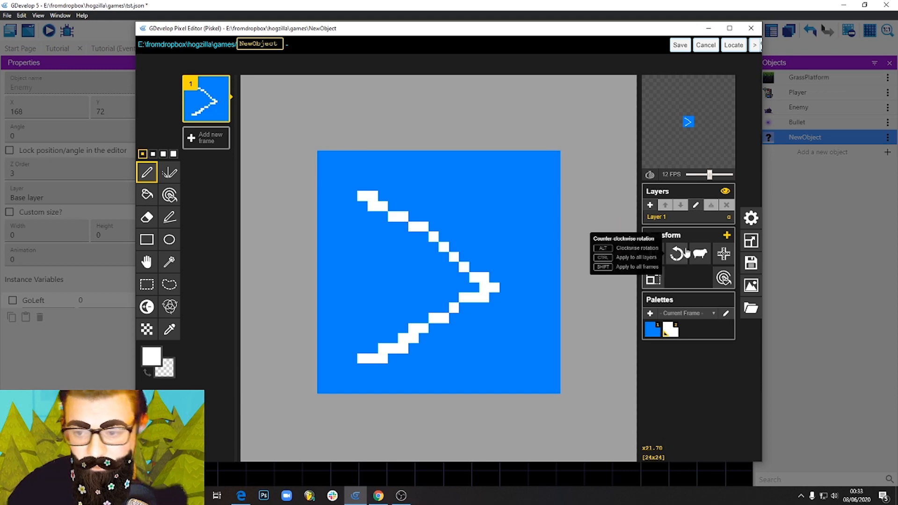
pyautogui.click(654, 255)
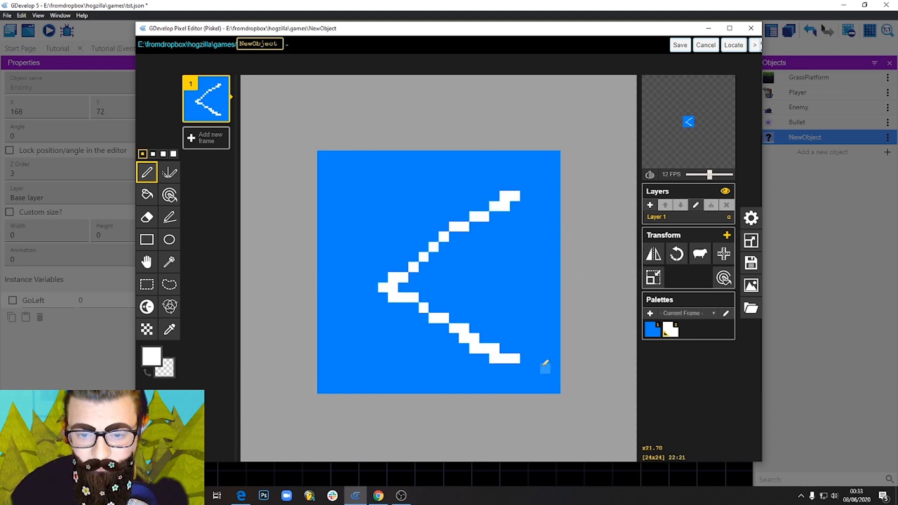
# Save the GoLeft sprite and place an instance on the right end of the grass platform at X 240, Y 72.
pyautogui.click(680, 46)
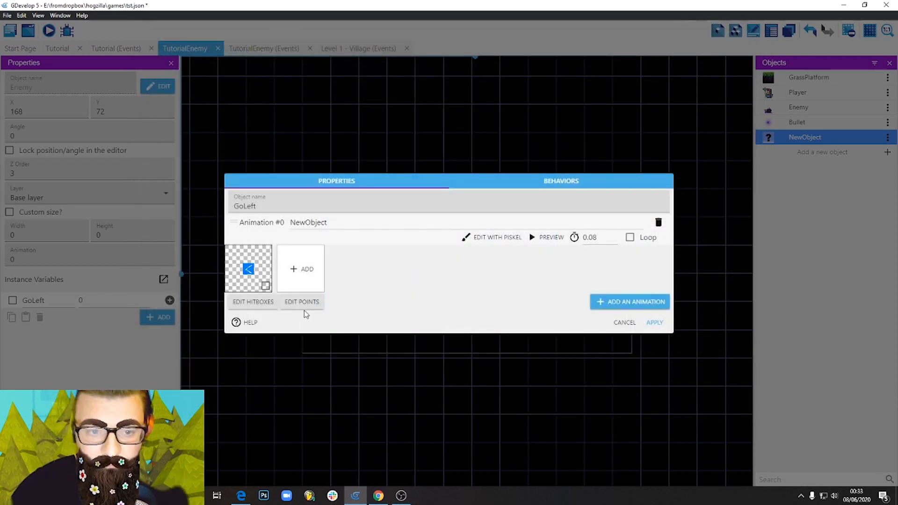
pyautogui.click(656, 323)
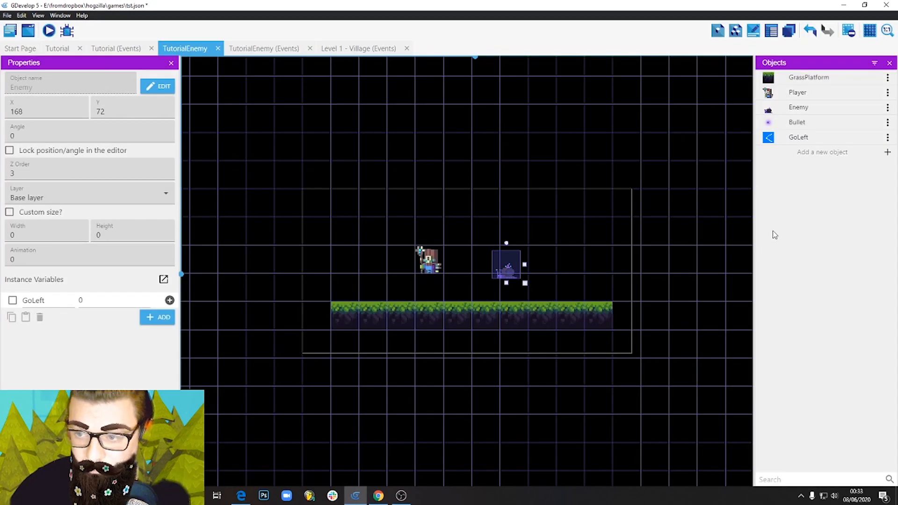
pyautogui.moveTo(796, 139); pyautogui.dragTo(603, 288)
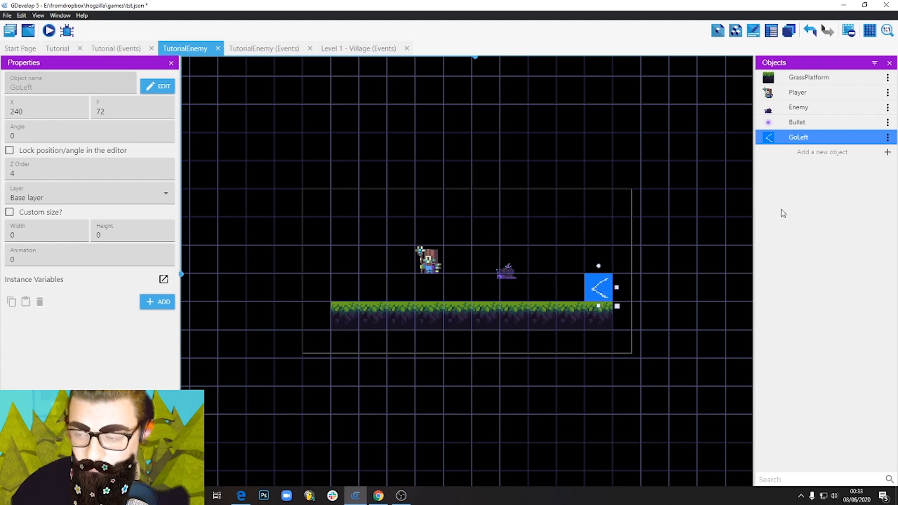
# Add another Sprite object named GoRight with an empty animation.
pyautogui.click(827, 156)
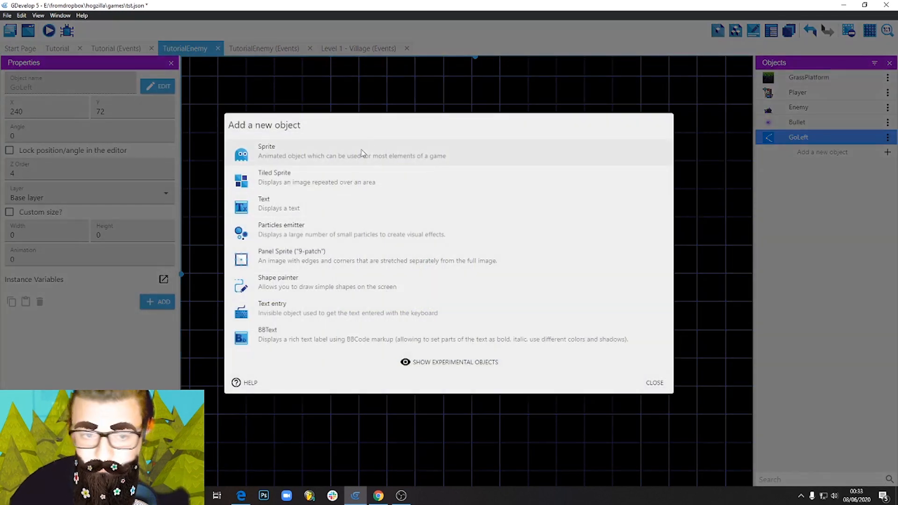
pyautogui.click(310, 153)
pyautogui.moveTo(270, 233); pyautogui.dragTo(215, 226)
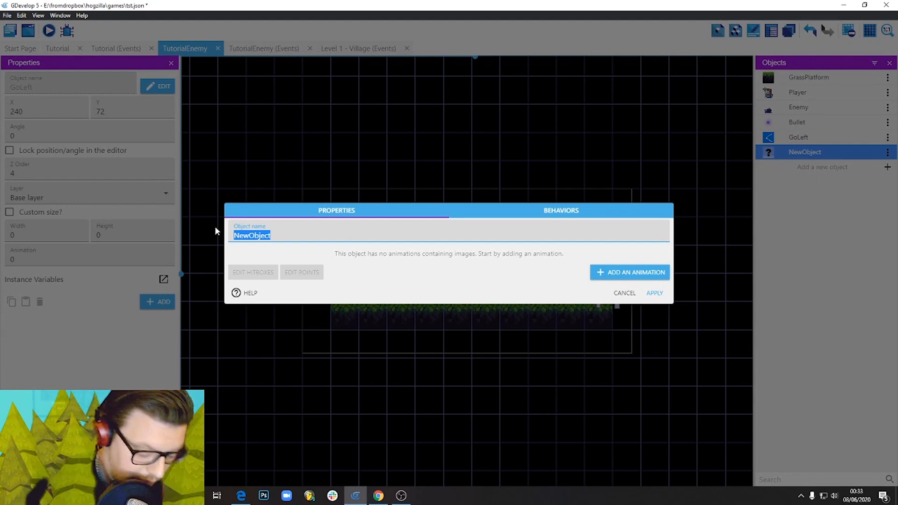
pyautogui.write('GoRight')
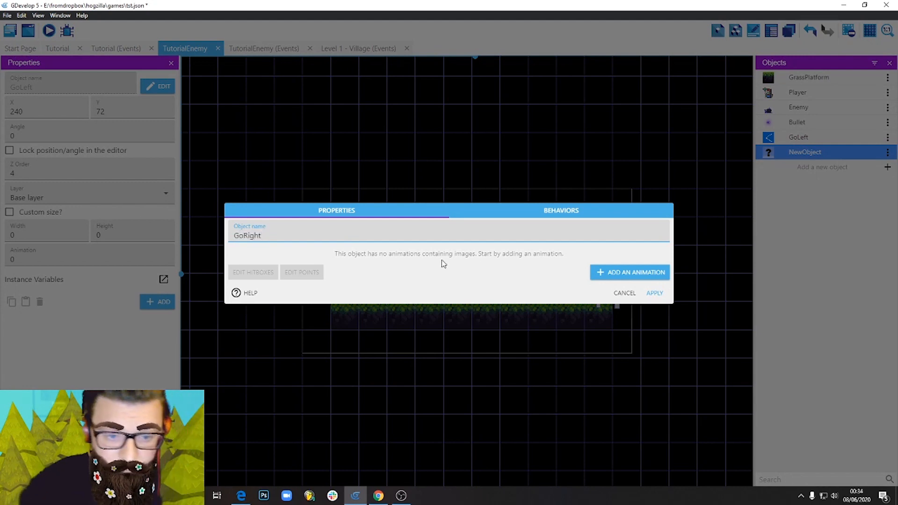
pyautogui.click(650, 276)
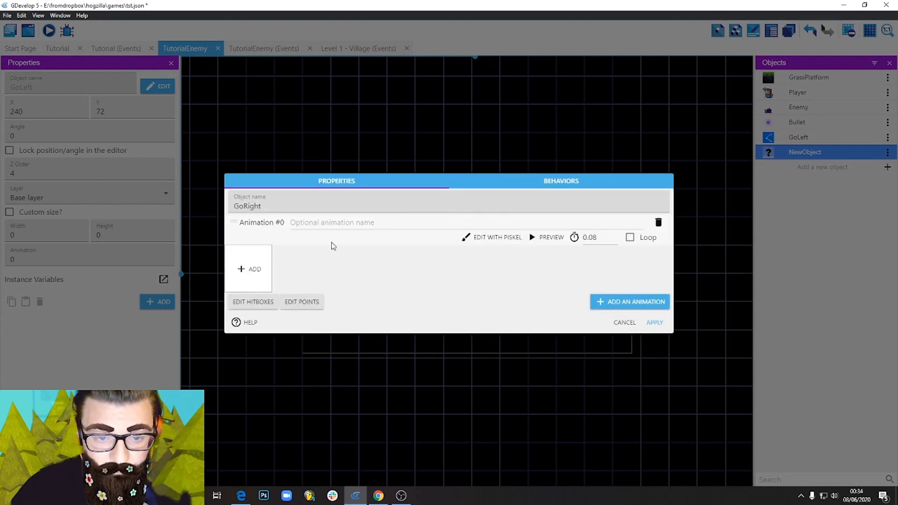
# Open GoRight's animation in the Piskel editor and resize the canvas to 24 x 24 px.
pyautogui.click(257, 275)
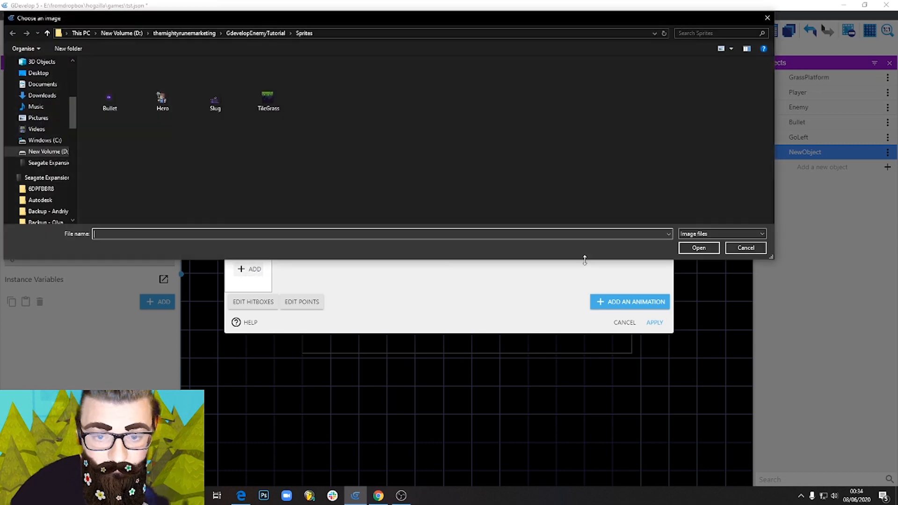
pyautogui.click(748, 248)
pyautogui.click(494, 238)
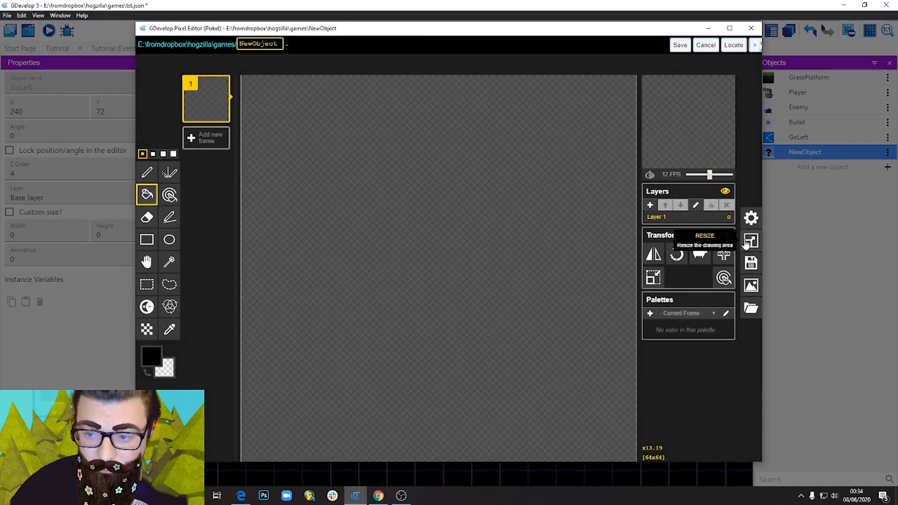
pyautogui.click(751, 239)
pyautogui.doubleClick(684, 162)
pyautogui.write('24')
pyautogui.press('Tab')
pyautogui.write('24')
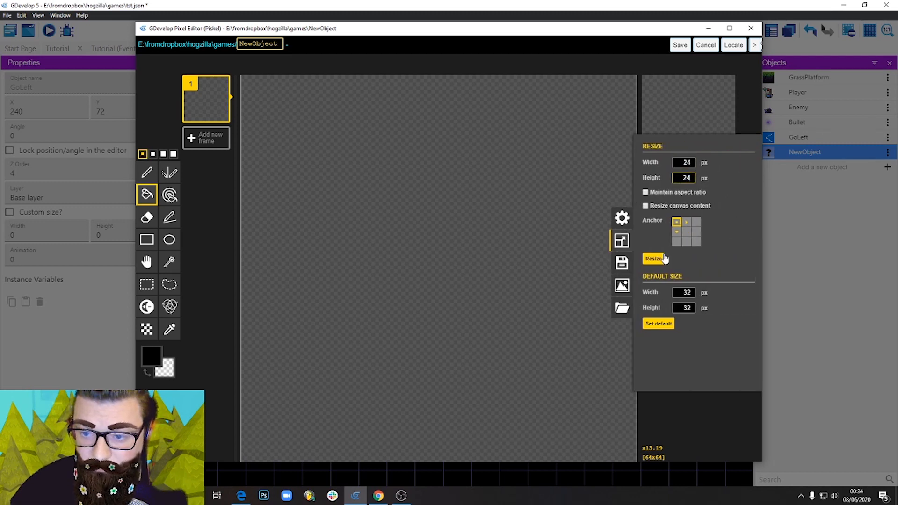
pyautogui.click(660, 261)
# Fill the GoRight canvas with the same bright blue as the GoLeft sprite.
pyautogui.click(151, 356)
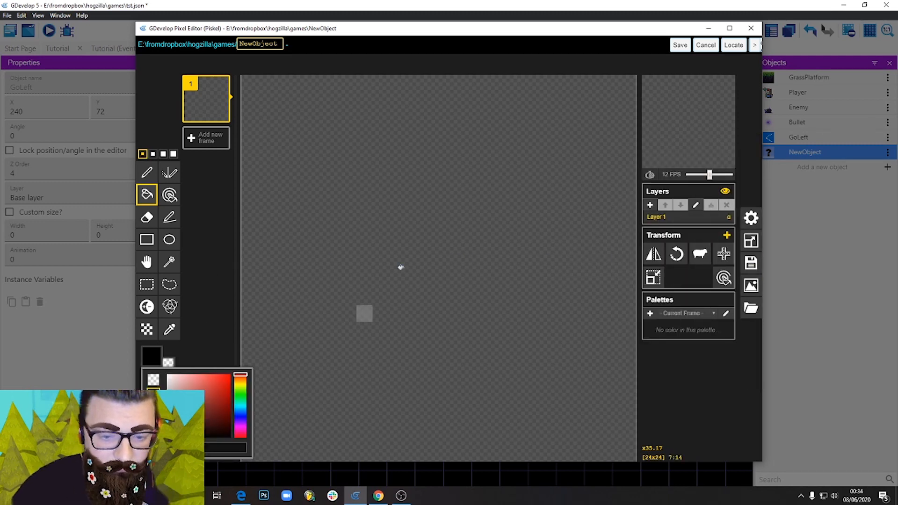
pyautogui.click(231, 408)
pyautogui.click(411, 195)
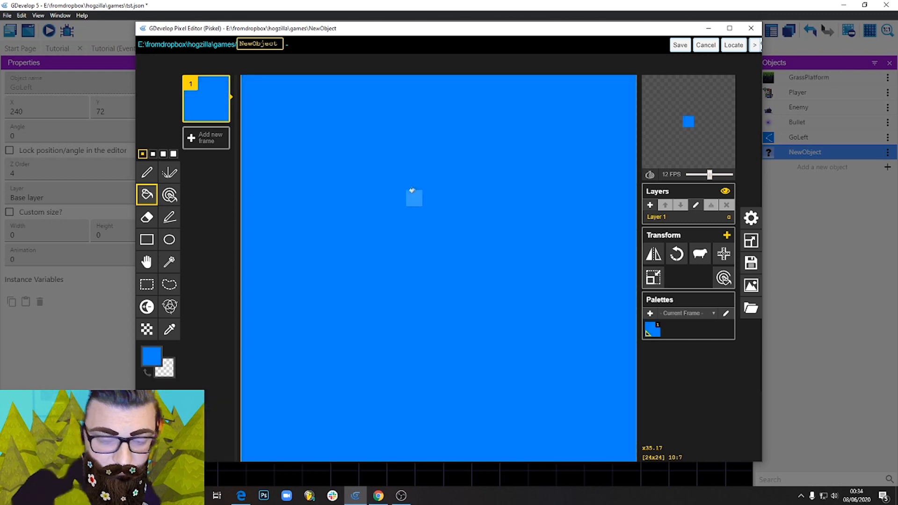
# Draw a white arrowhead pointing right on the blue GoRight square with the pen tool.
pyautogui.click(146, 172)
pyautogui.click(151, 357)
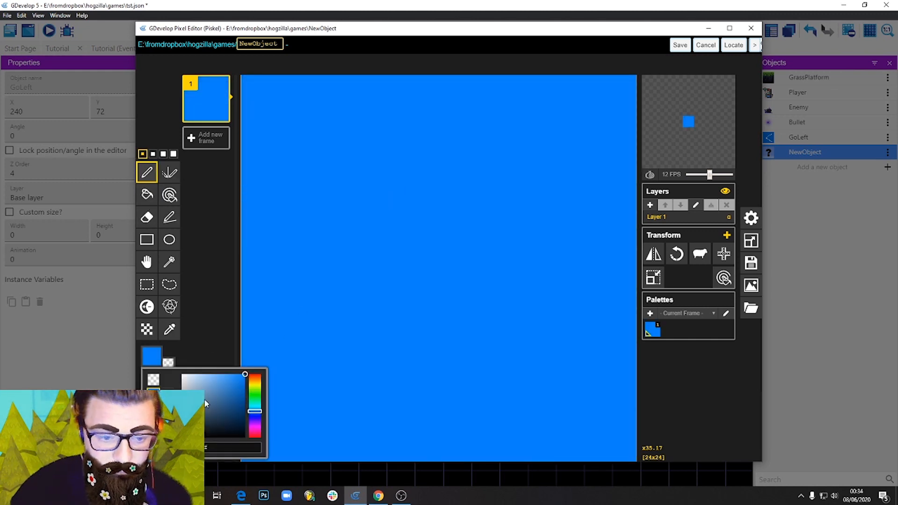
pyautogui.click(182, 374)
pyautogui.scroll(-2, 365, 181)
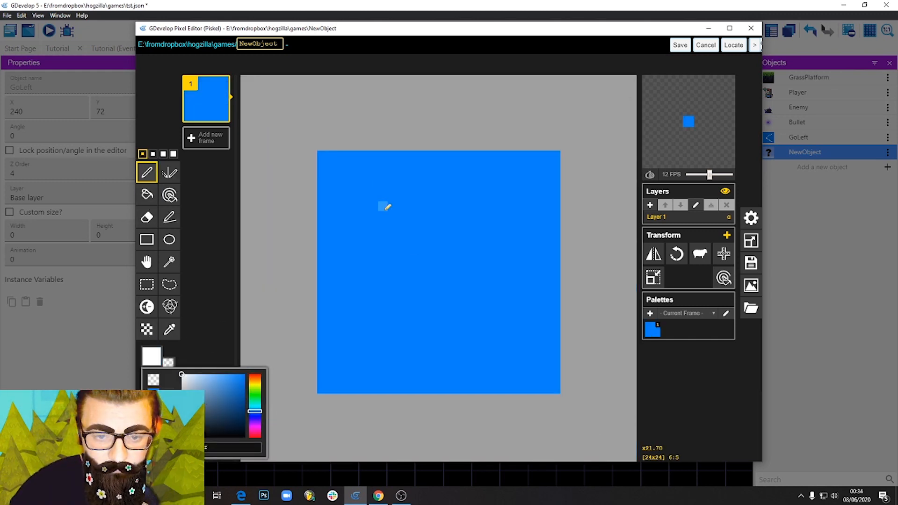
pyautogui.moveTo(383, 205)
pyautogui.mouseDown()
pyautogui.moveTo(494, 278)
pyautogui.moveTo(395, 348)
pyautogui.mouseUp()
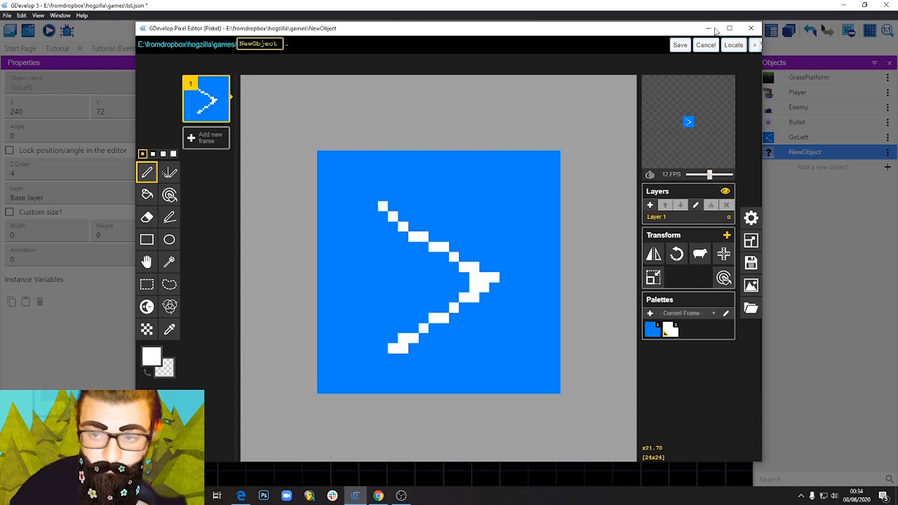
# Save the GoRight sprite drawing and place one GoRight instance on top of the grass platform's left end.
pyautogui.click(681, 45)
pyautogui.click(655, 322)
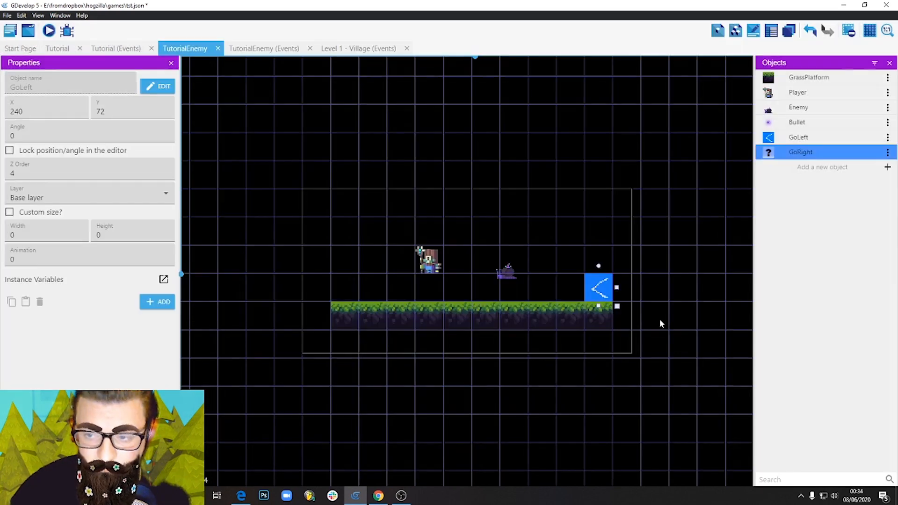
pyautogui.moveTo(797, 152); pyautogui.dragTo(344, 288)
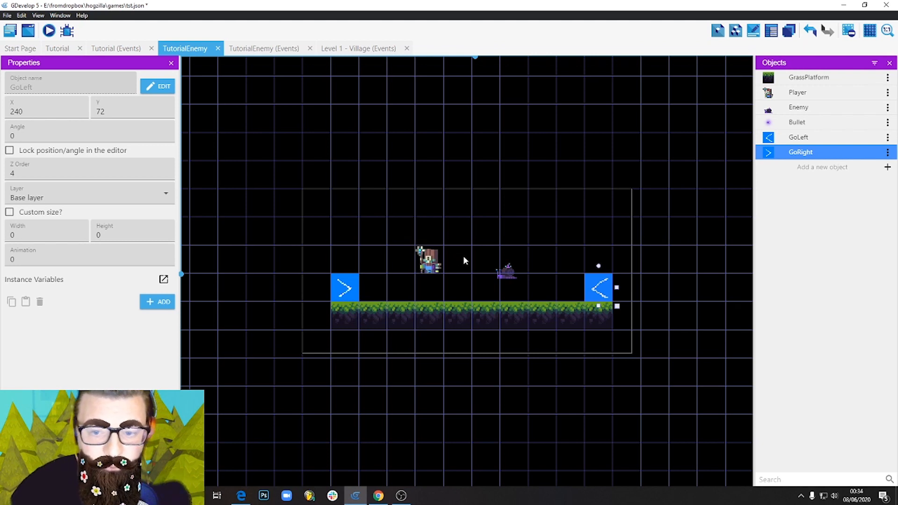
pyautogui.click(506, 272)
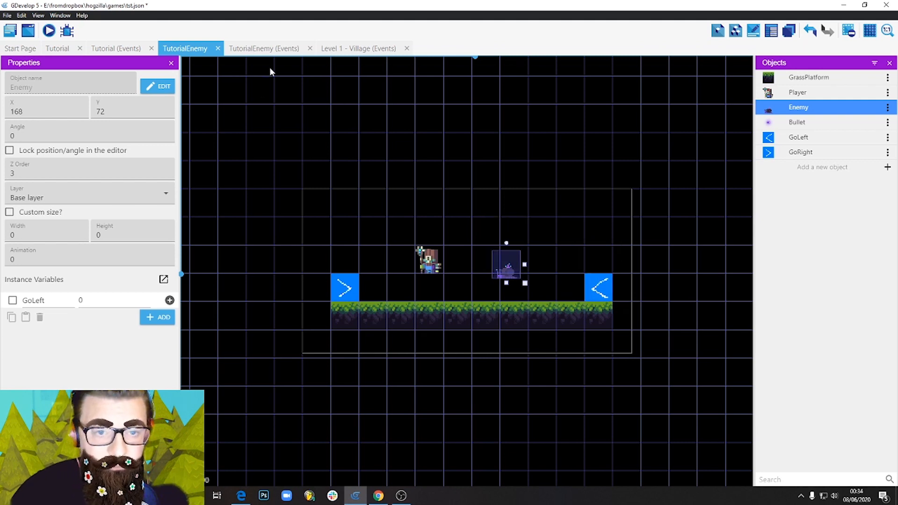
# Add a new event at the end of the TutorialEnemy events with a Collision condition between Enemy and GoRight.
pyautogui.click(263, 49)
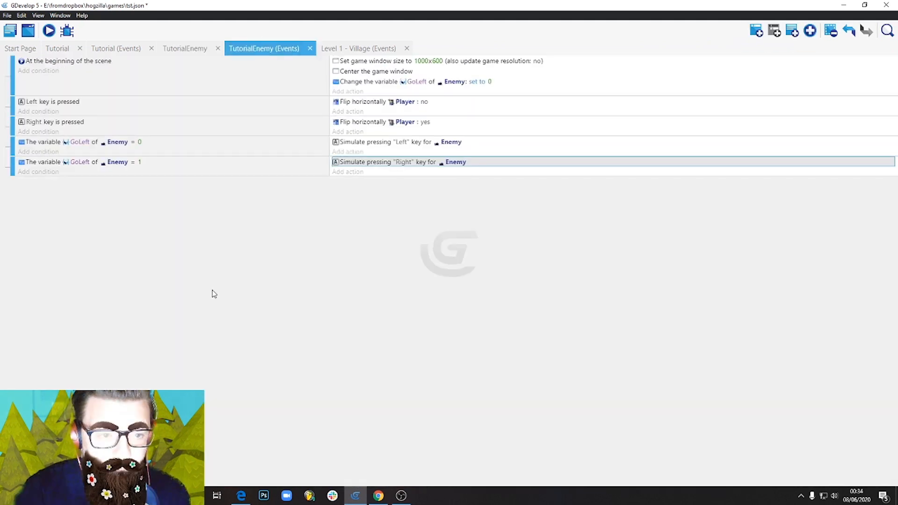
pyautogui.click(260, 172)
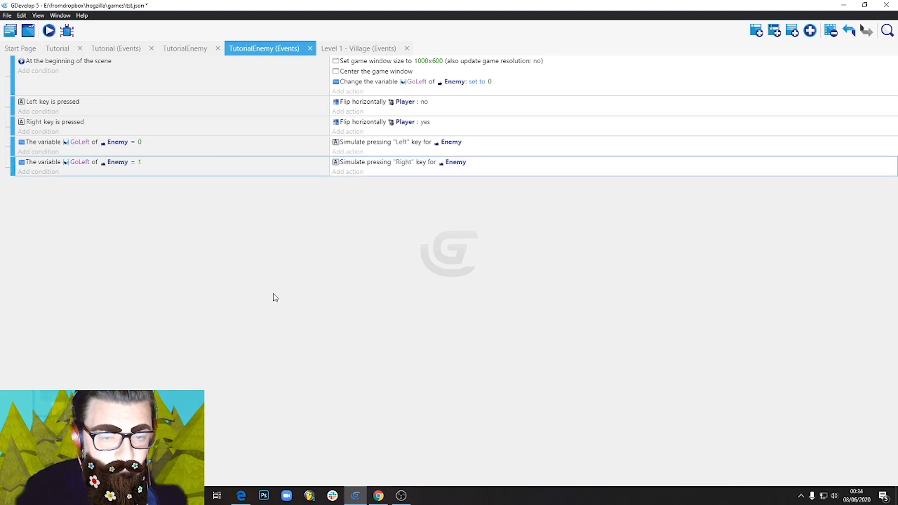
pyautogui.click(757, 32)
pyautogui.click(45, 185)
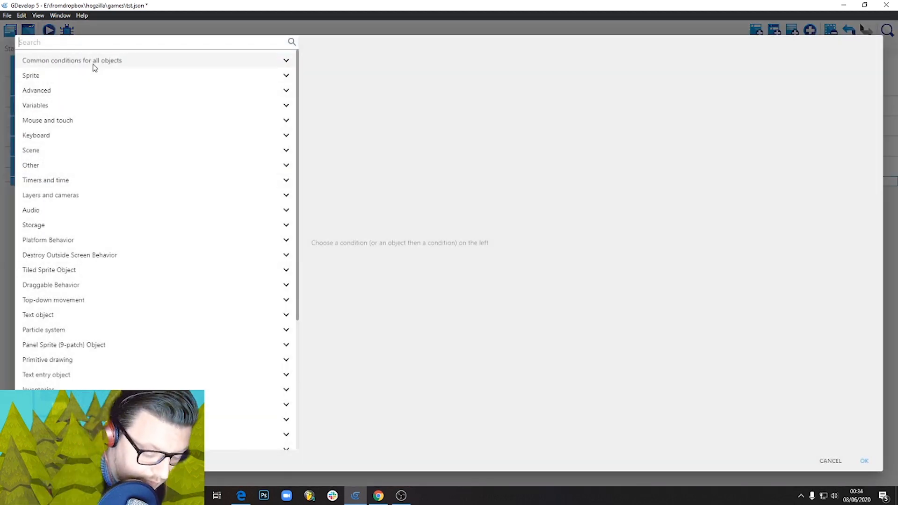
pyautogui.write('coll')
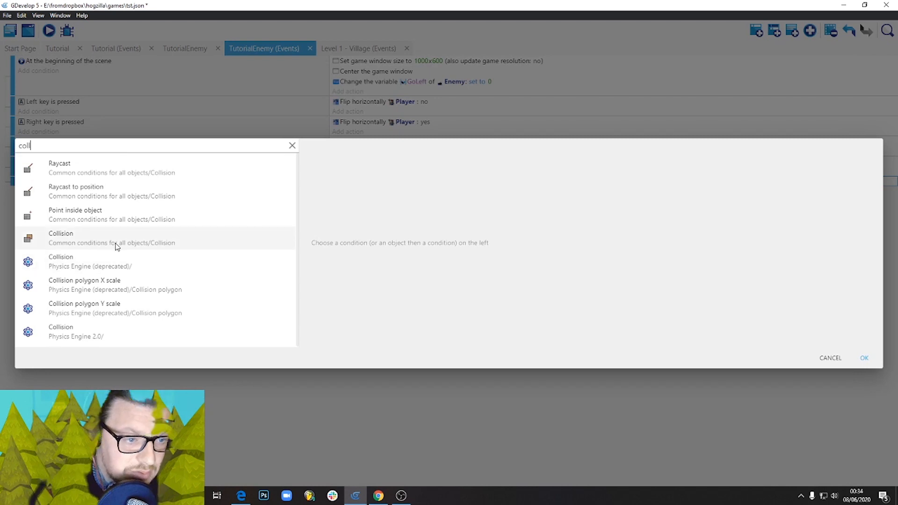
pyautogui.click(116, 247)
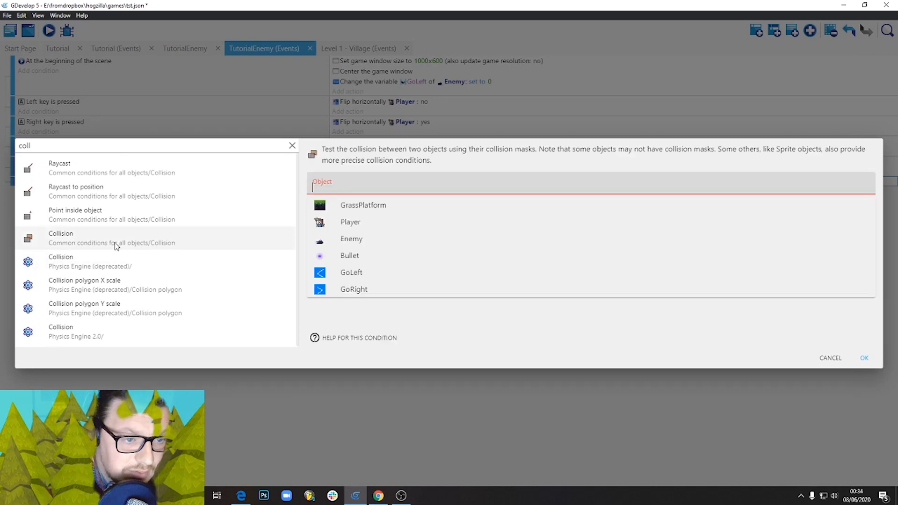
pyautogui.click(406, 242)
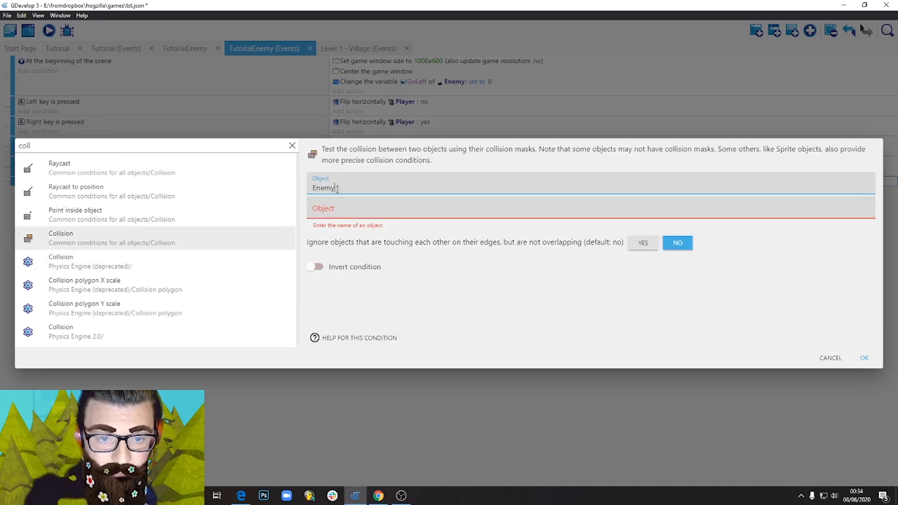
pyautogui.click(335, 209)
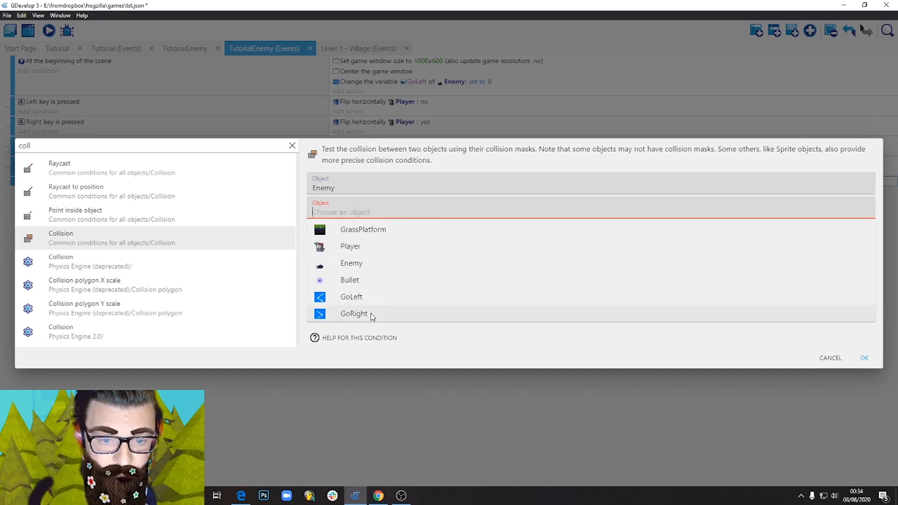
pyautogui.click(355, 314)
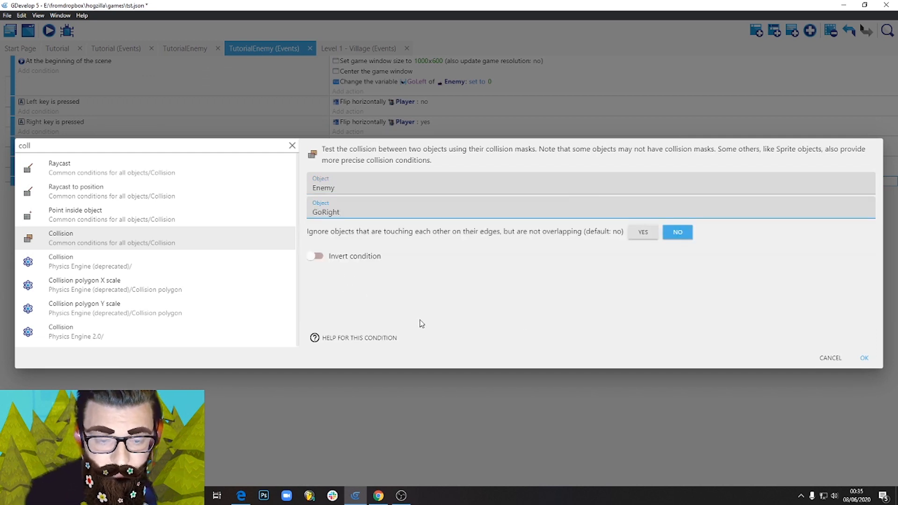
pyautogui.click(864, 359)
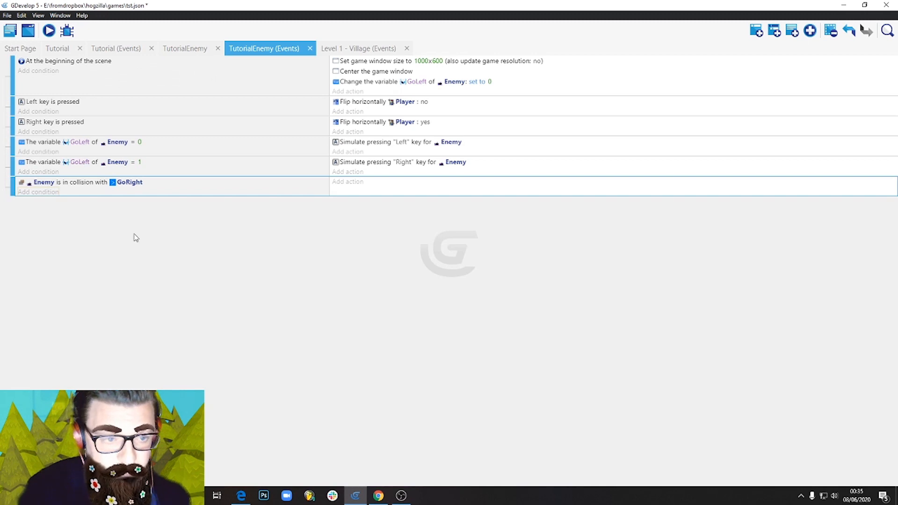
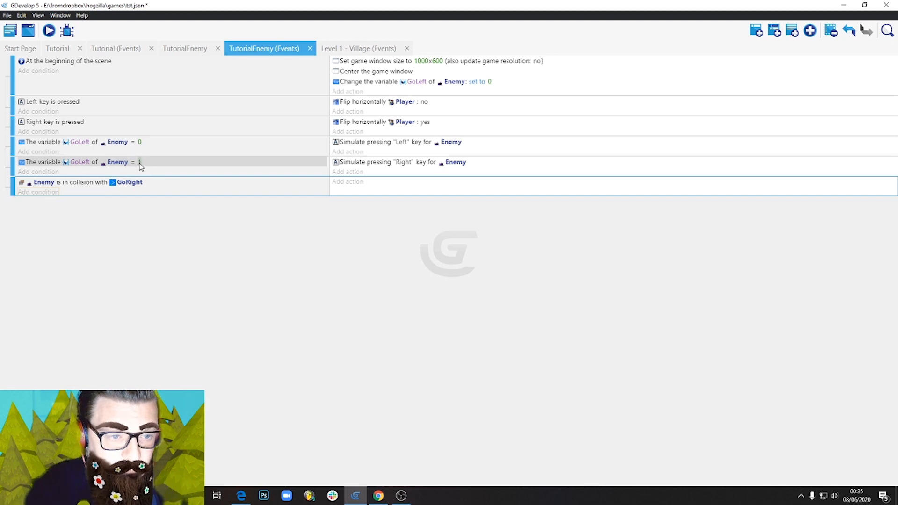
# Add an action to the Enemy–GoRight collision event that sets the Enemy object variable GoLeft to 1.
pyautogui.click(348, 182)
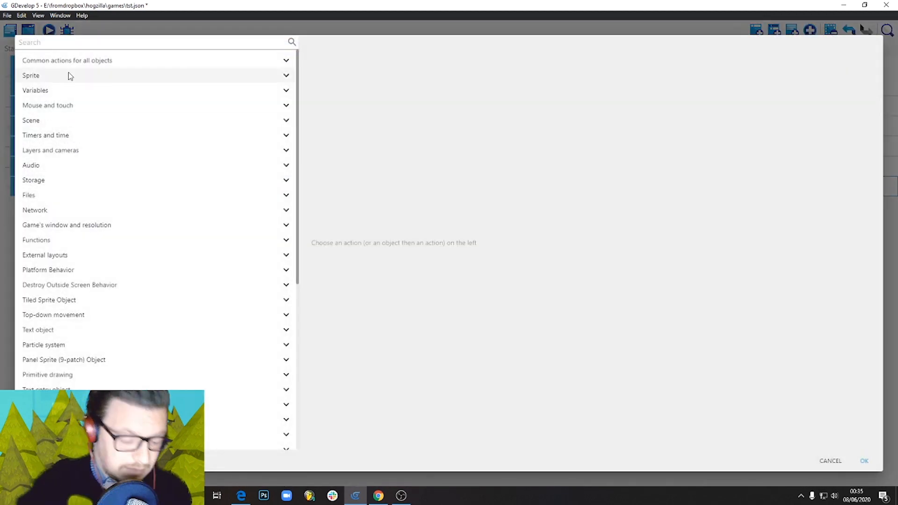
pyautogui.write('varia')
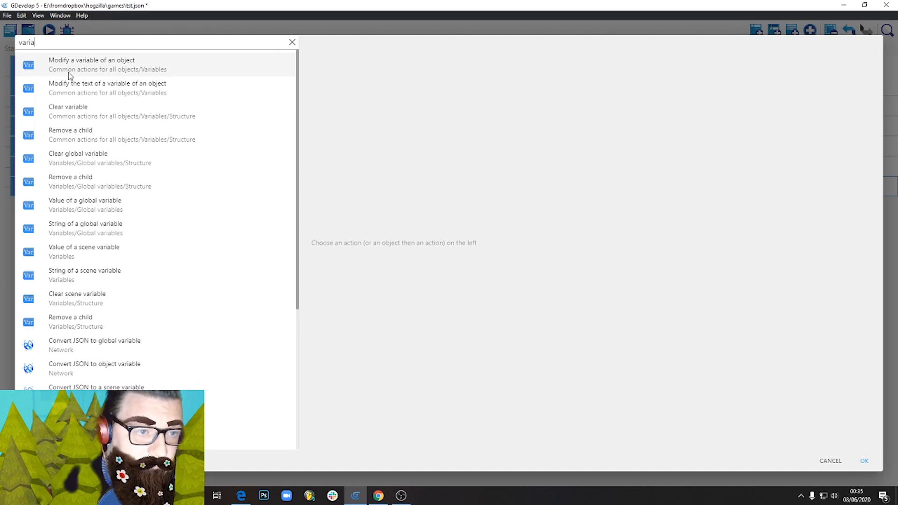
pyautogui.click(108, 71)
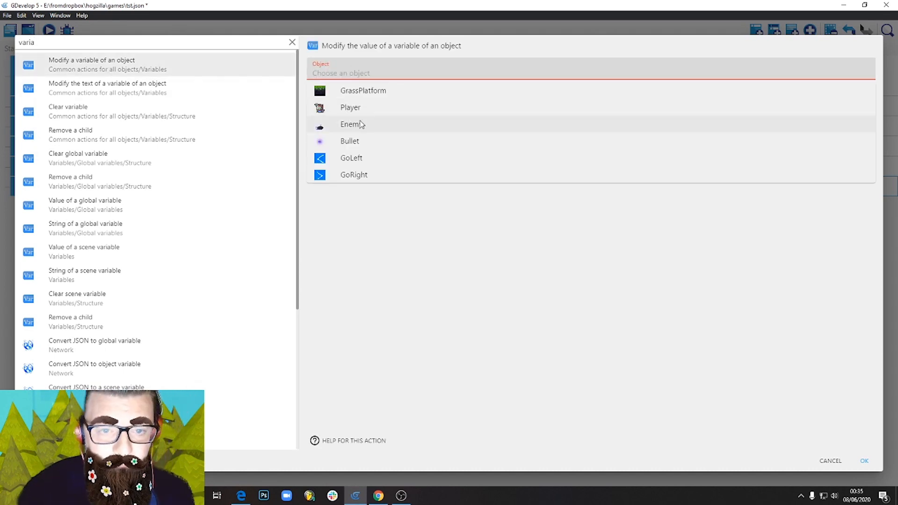
pyautogui.click(362, 124)
pyautogui.click(338, 96)
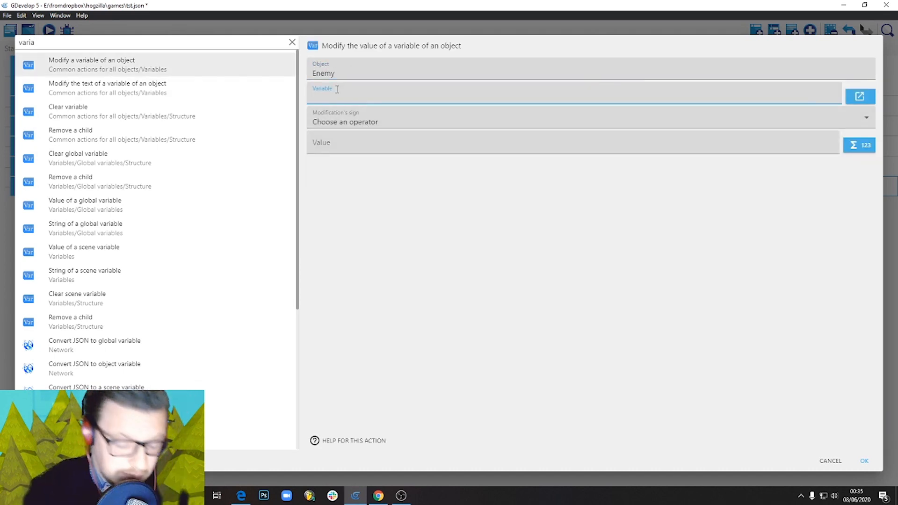
pyautogui.write('GoLeft')
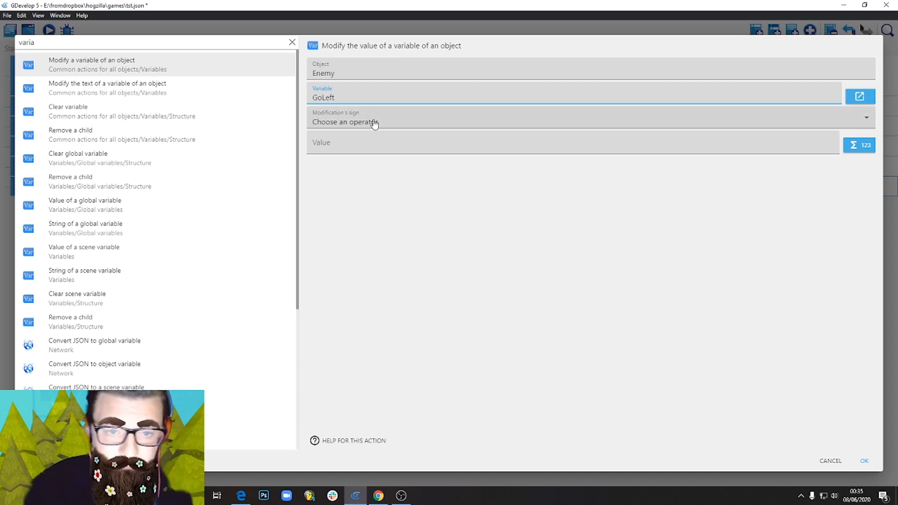
pyautogui.click(371, 125)
pyautogui.click(343, 145)
pyautogui.click(343, 145)
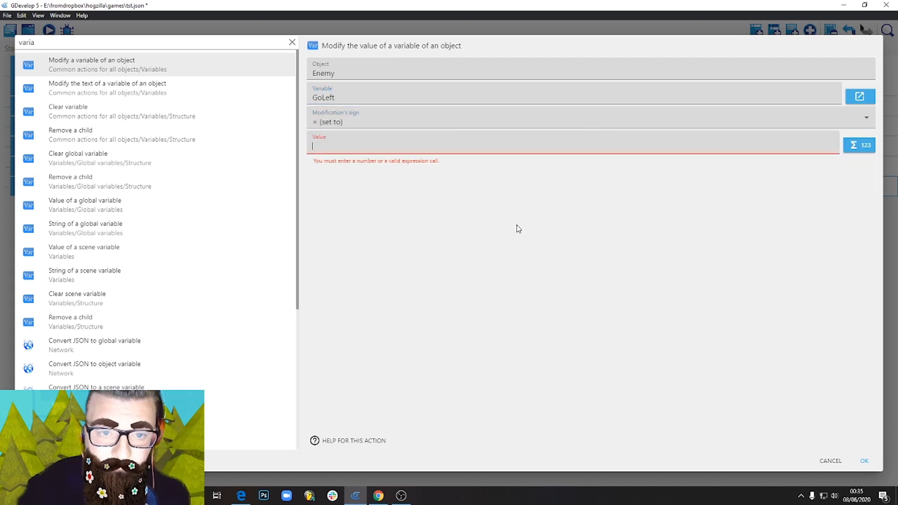
pyautogui.write('1')
pyautogui.click(865, 462)
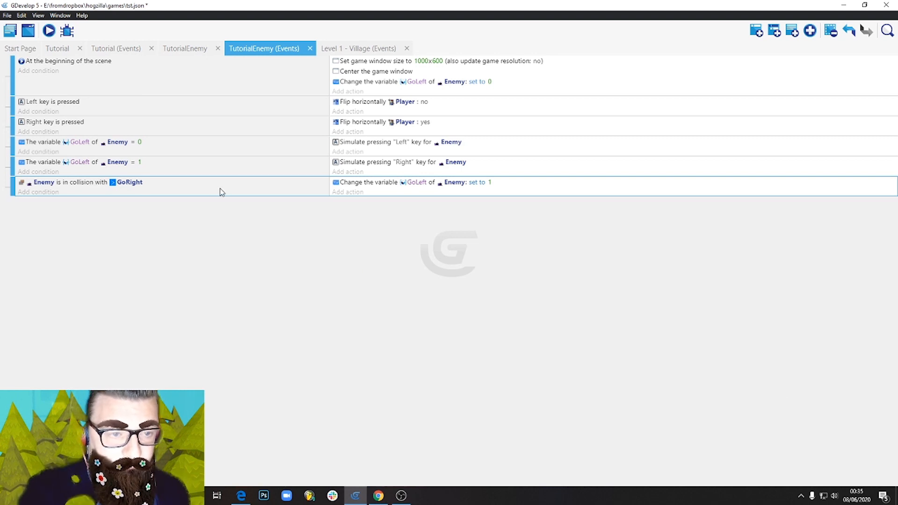
# Duplicate the GoRight collision event and change the copy's collision object to GoLeft.
pyautogui.hotkey('ctrl', 'c')
pyautogui.hotkey('ctrl', 'v')
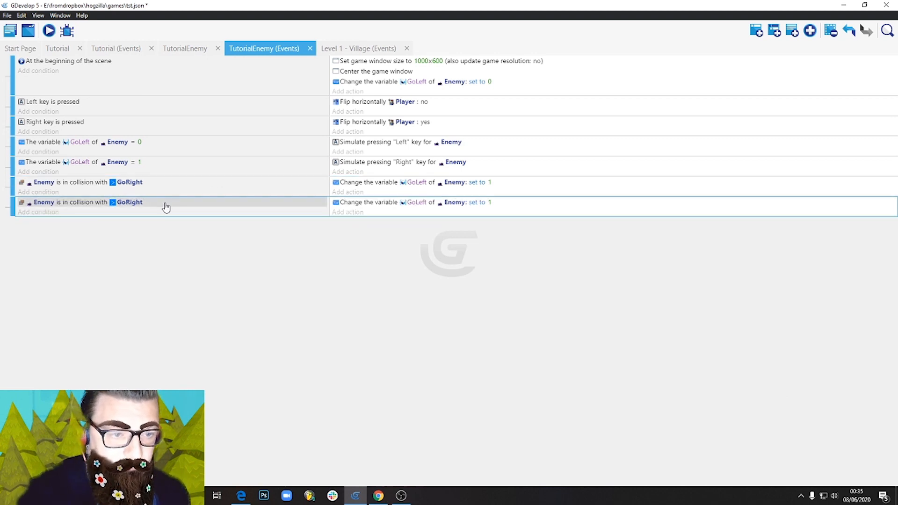
pyautogui.click(132, 203)
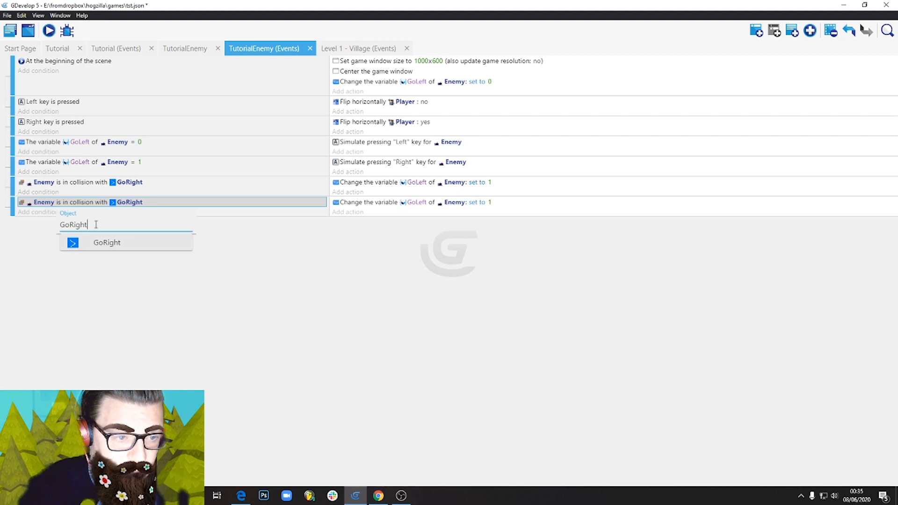
pyautogui.press('BackSpace')
pyautogui.press('BackSpace')
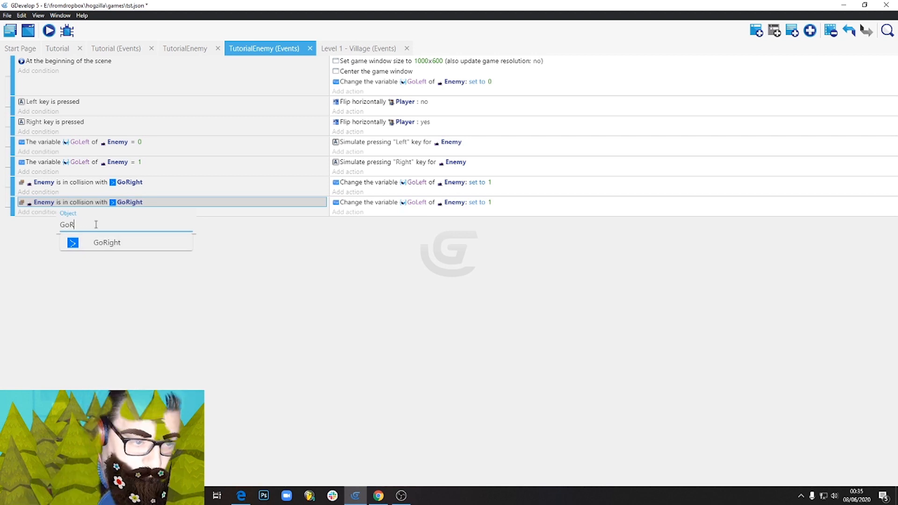
pyautogui.press('BackSpace')
pyautogui.write('Lef')
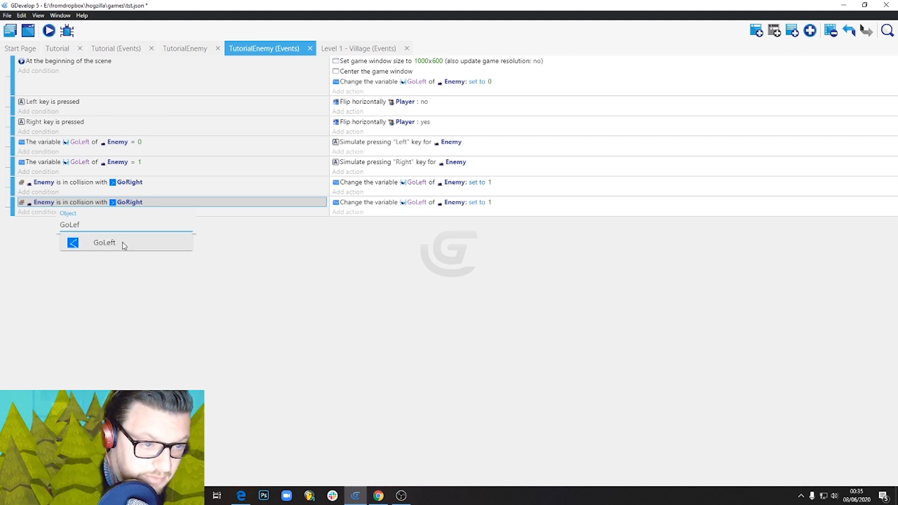
pyautogui.click(120, 243)
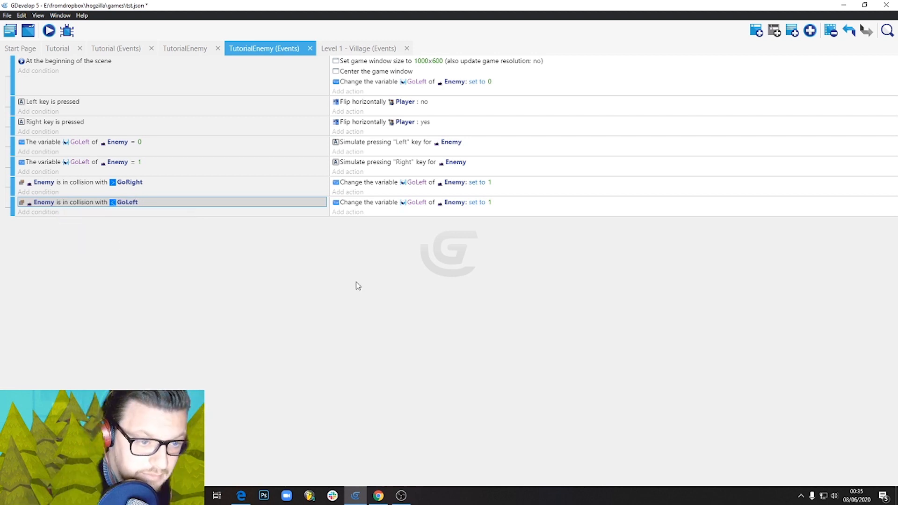
# Set the Enemy's GoLeft variable to 0 in the action of the GoLeft collision event.
pyautogui.click(490, 202)
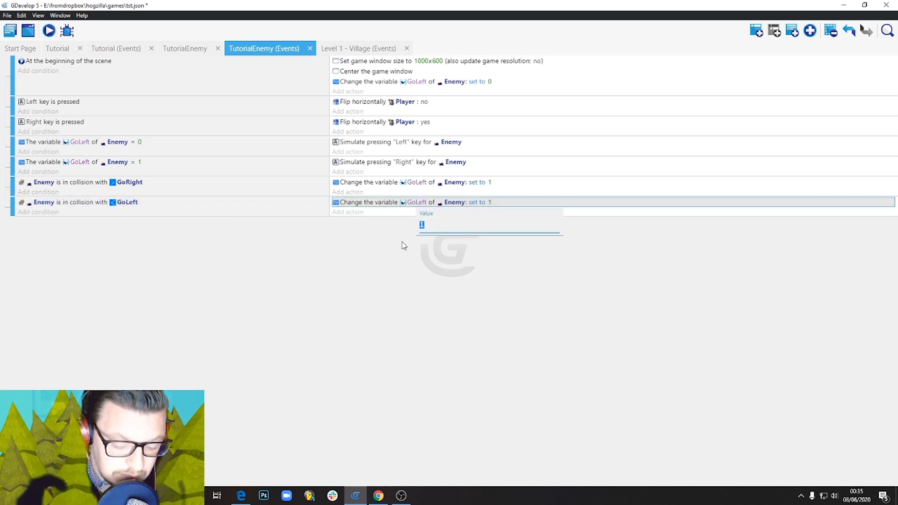
pyautogui.click(399, 272)
pyautogui.click(117, 206)
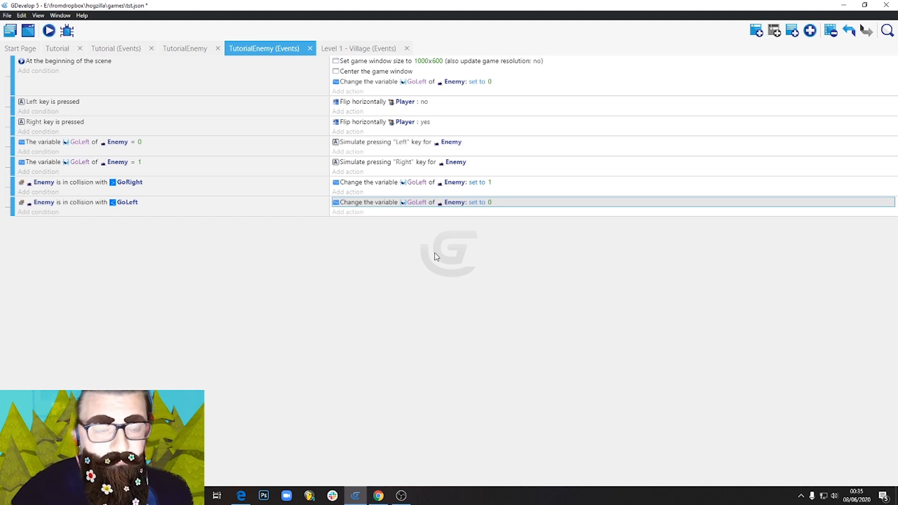
# Preview the scene and walk the player back and forth while checking how the enemy patrols between the markers.
pyautogui.click(50, 31)
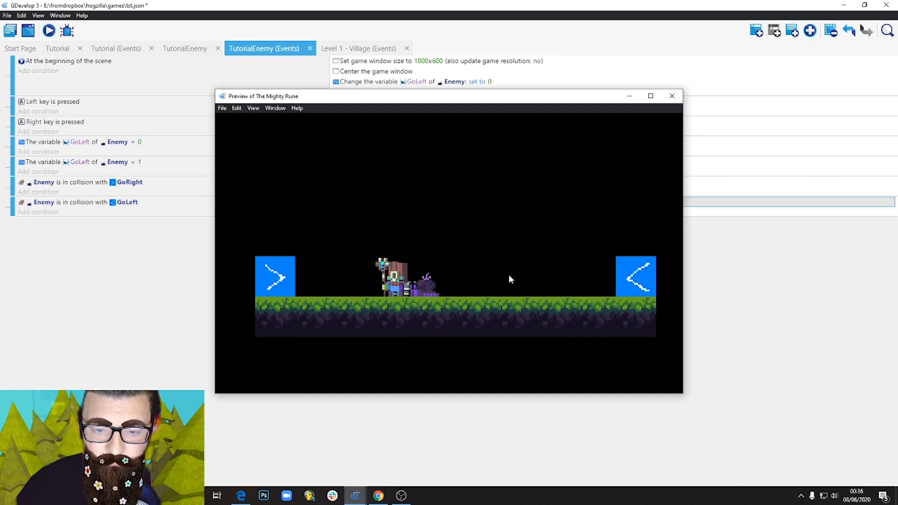
pyautogui.press('Right')
pyautogui.press('Left')
pyautogui.press('Right')
pyautogui.press('Right')
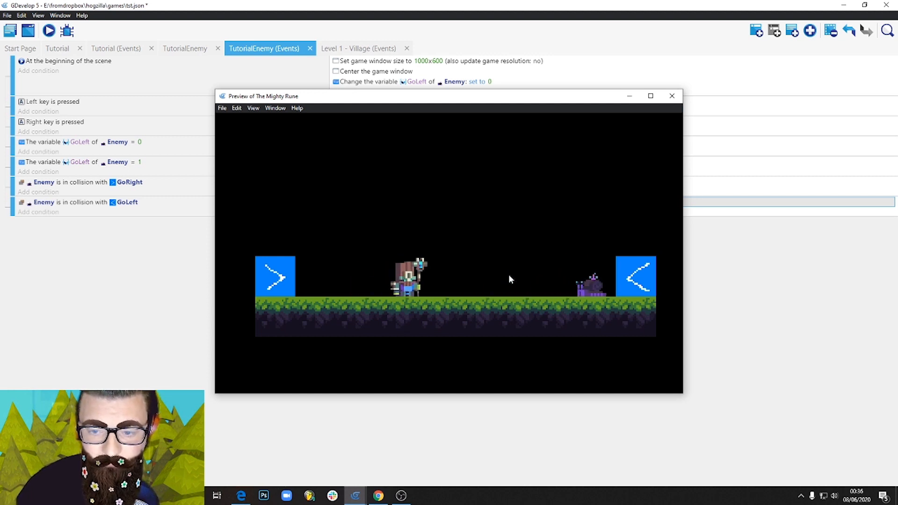
pyautogui.press('Left')
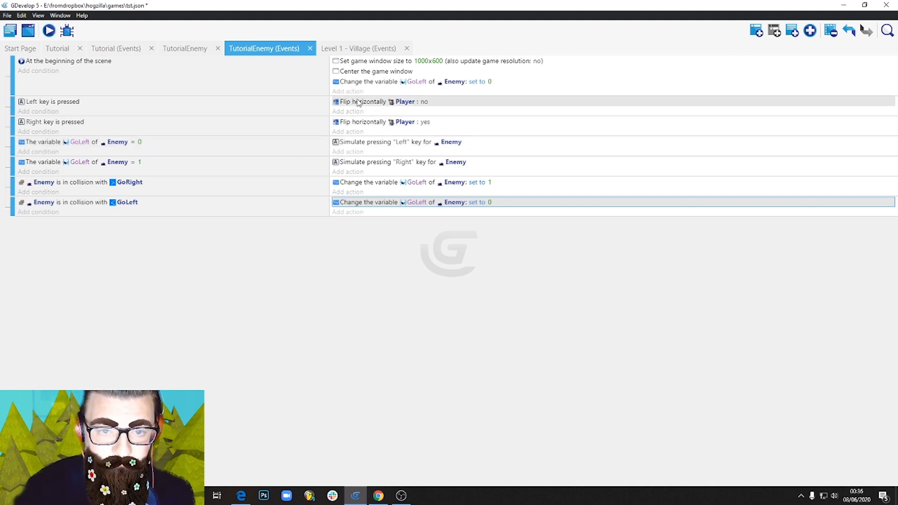
# Add a Flip the object horizontally action for Enemy, with flipping set to No, to the GoLeft = 0 event.
pyautogui.click(346, 152)
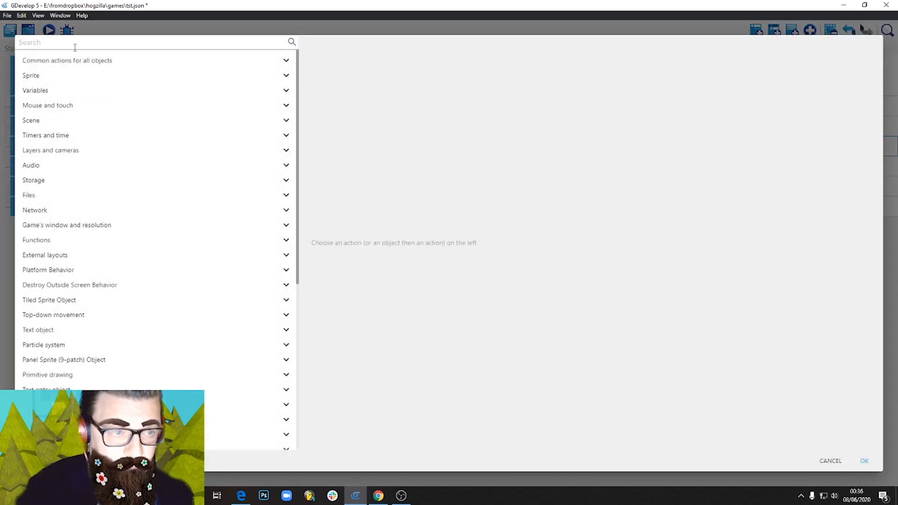
pyautogui.write('fil')
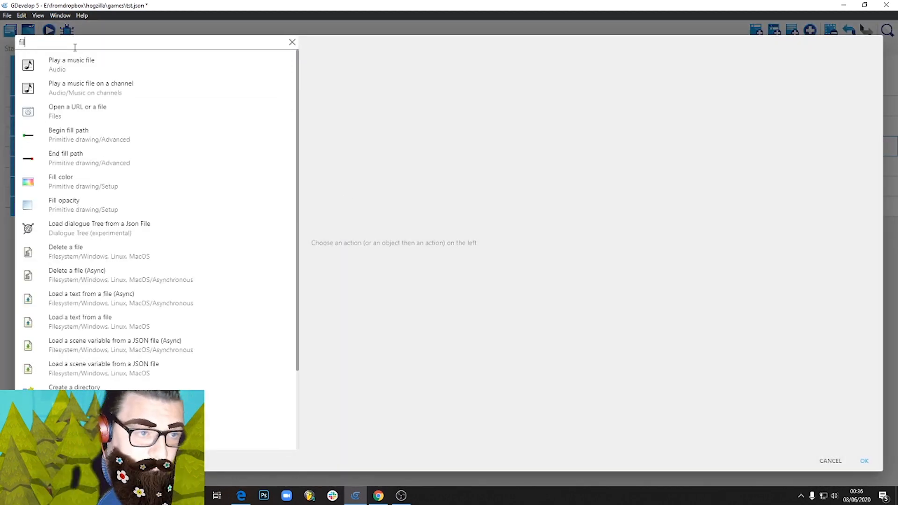
pyautogui.press('BackSpace')
pyautogui.press('BackSpace')
pyautogui.press('BackSpace')
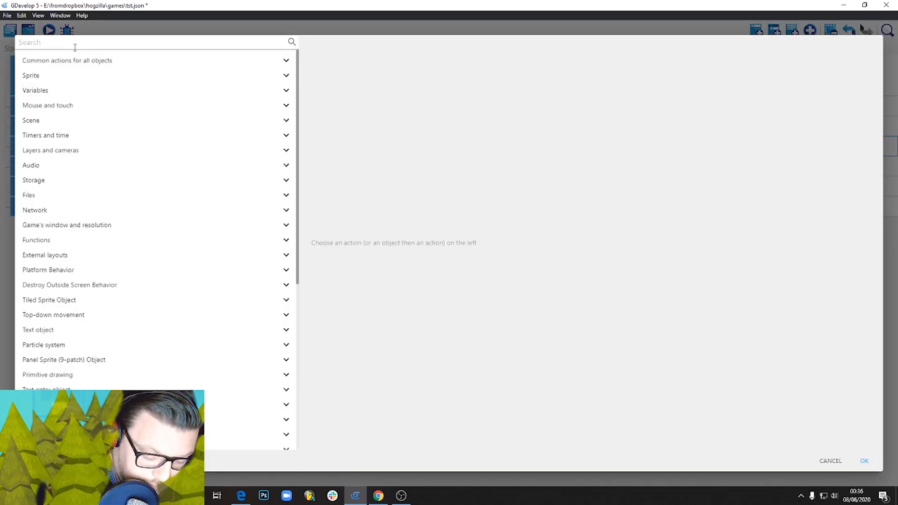
pyautogui.write('flip')
pyautogui.click(181, 243)
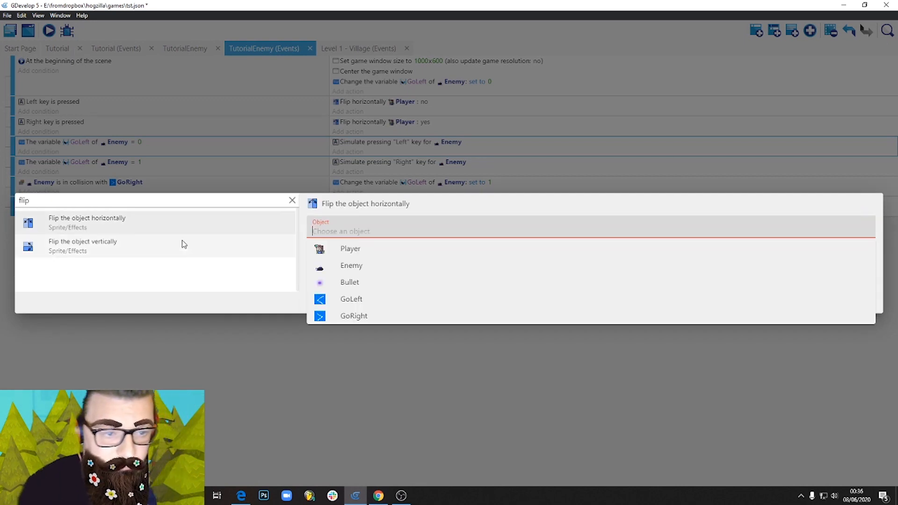
pyautogui.click(364, 265)
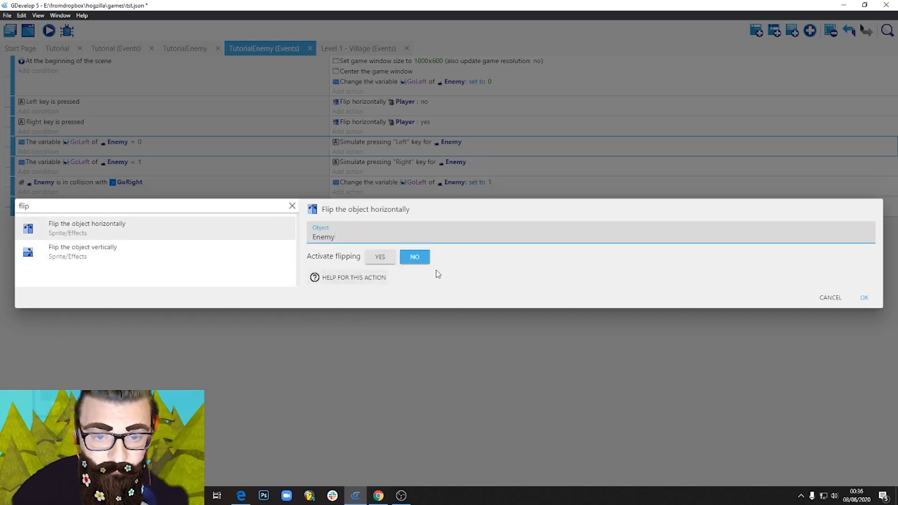
pyautogui.click(865, 298)
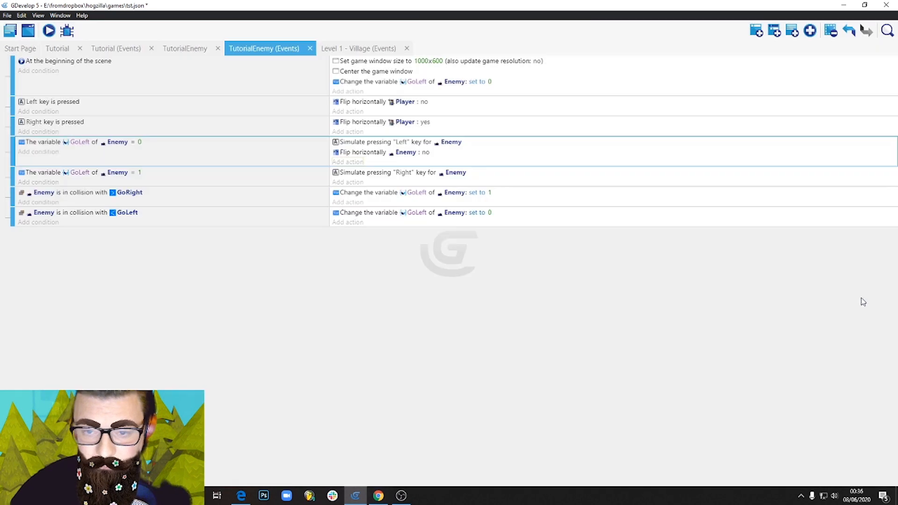
# Copy the Enemy flip action into the GoLeft = 1 event with flipping set to Yes, and save the project.
pyautogui.click(453, 154)
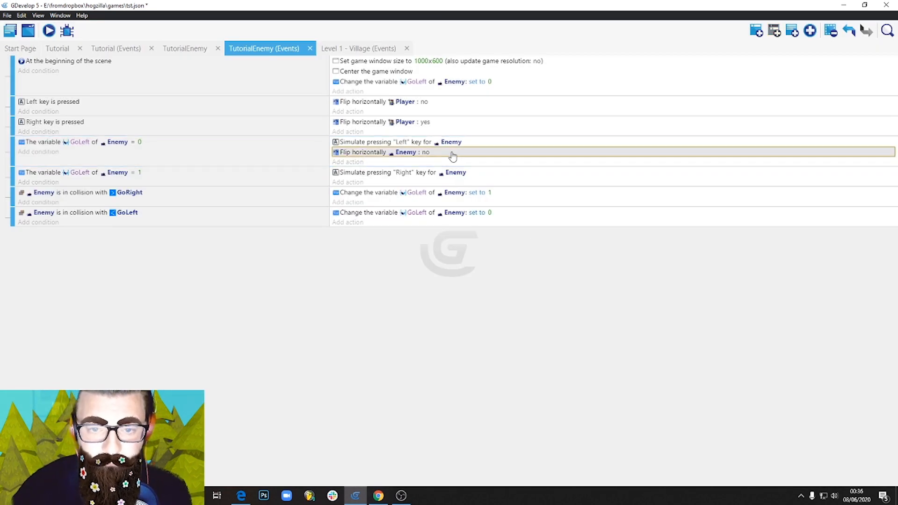
pyautogui.hotkey('ctrl', 'c')
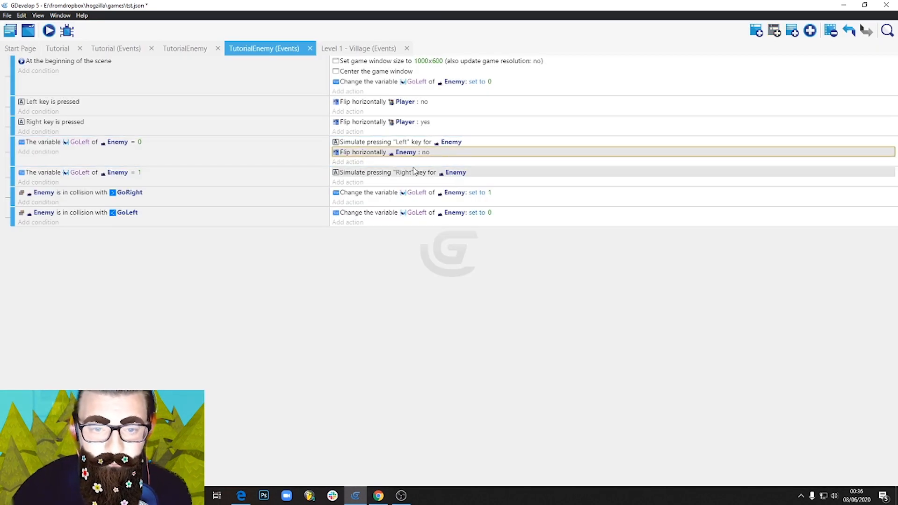
pyautogui.click(390, 184)
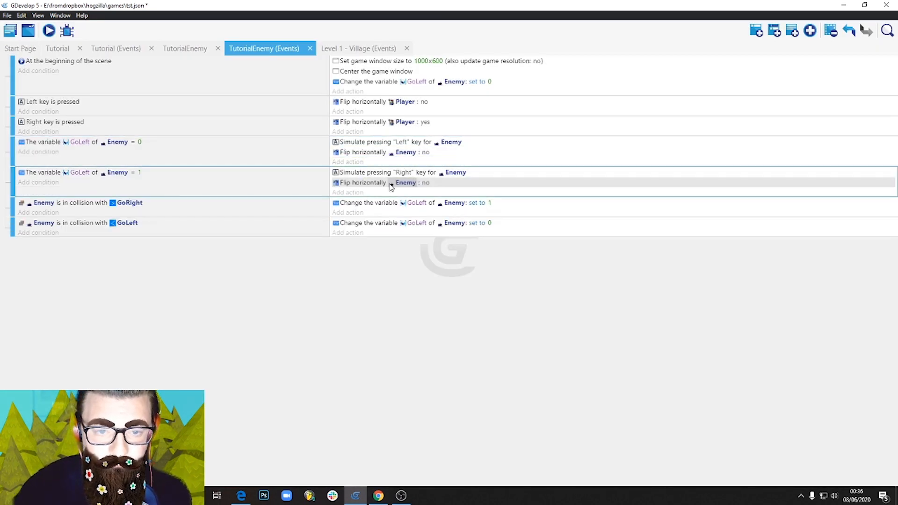
pyautogui.click(425, 182)
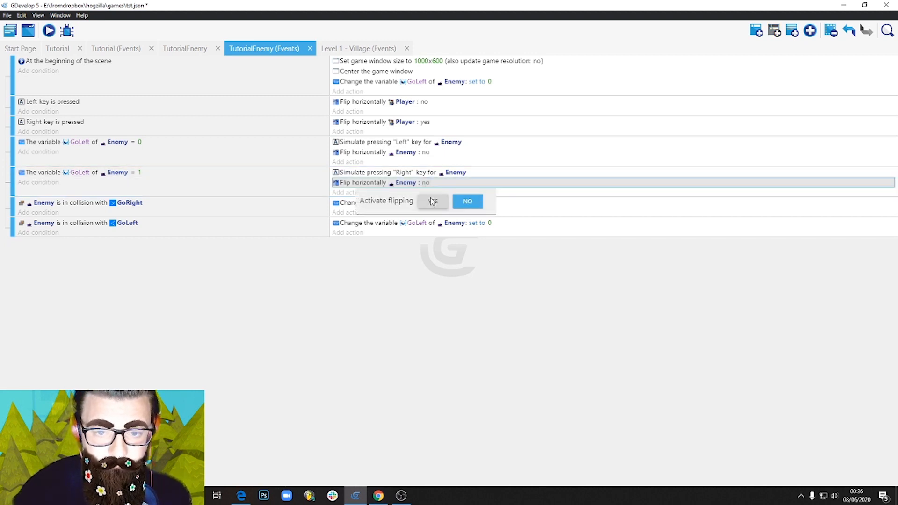
pyautogui.click(434, 203)
pyautogui.click(388, 258)
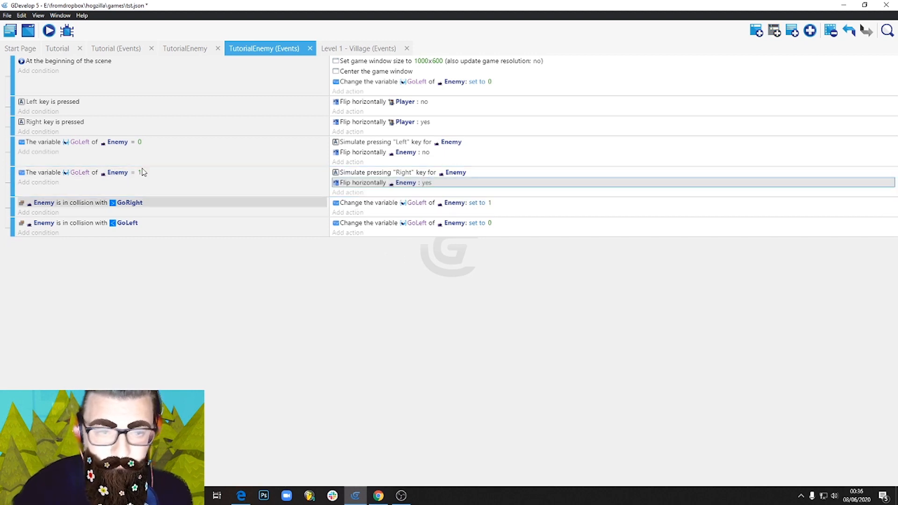
pyautogui.click(8, 15)
pyautogui.click(28, 71)
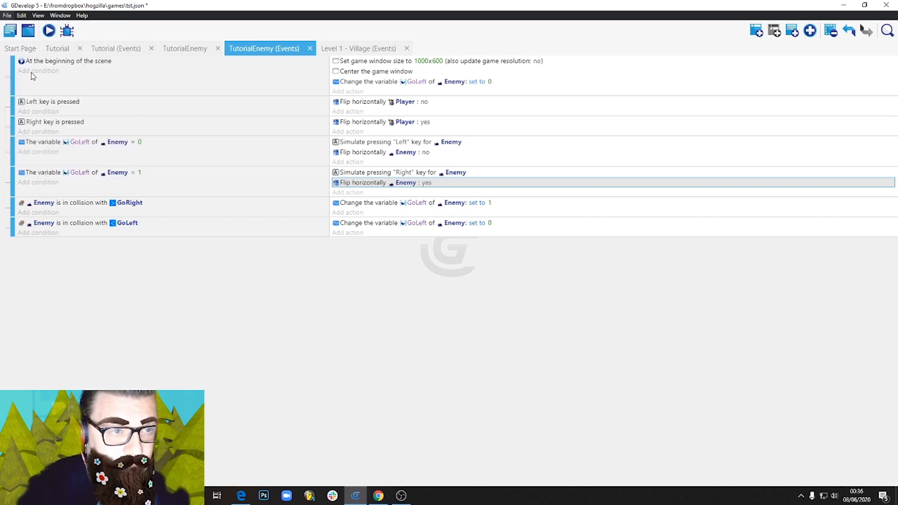
# Preview the scene again, walking and jumping the player around the enemy to check that it flips at each marker.
pyautogui.click(50, 31)
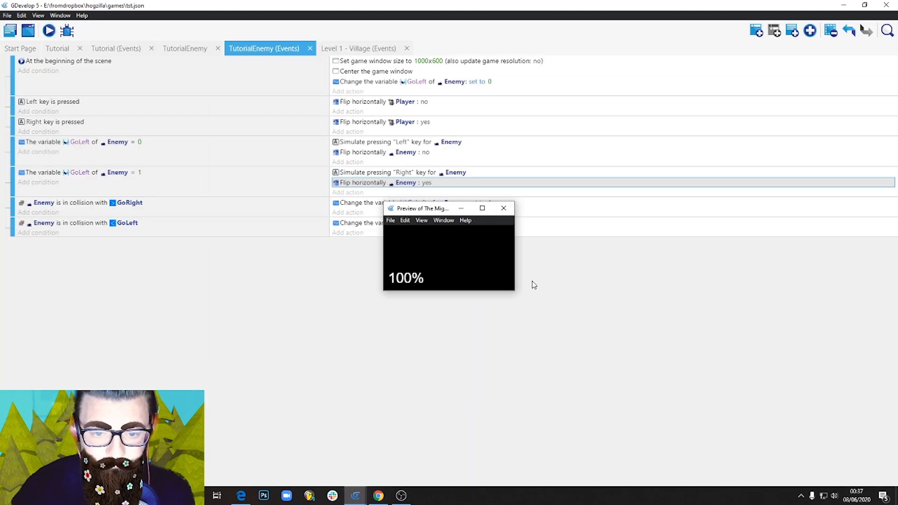
pyautogui.press('Right')
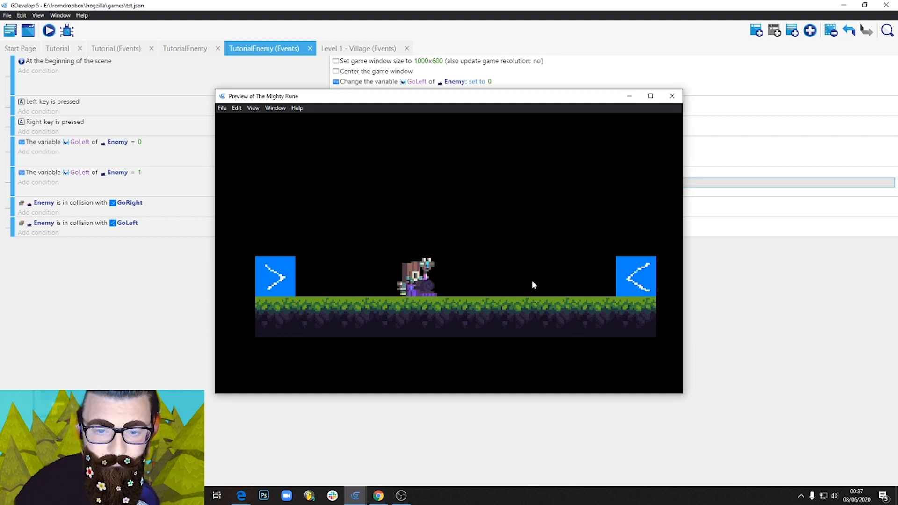
pyautogui.press('space')
pyautogui.press('Left')
pyautogui.press('Right')
pyautogui.press('space')
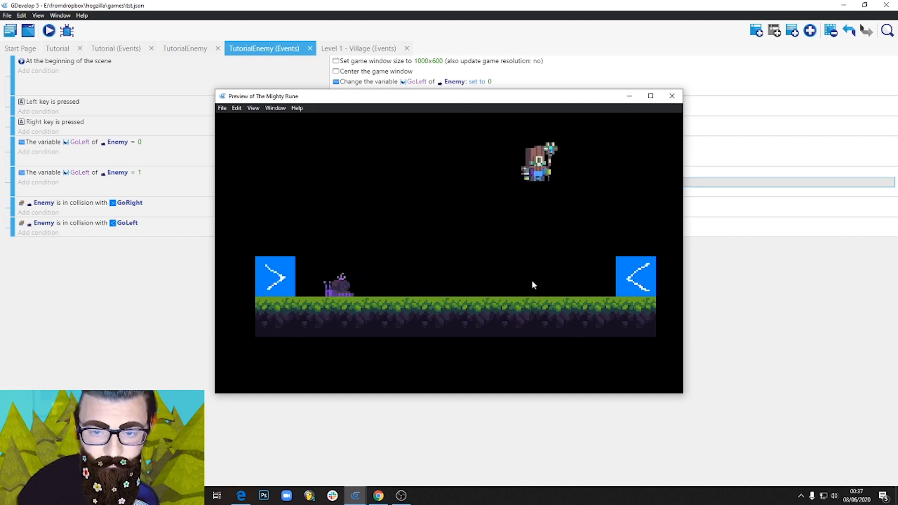
pyautogui.press('Left')
pyautogui.press('Right')
pyautogui.press('Left')
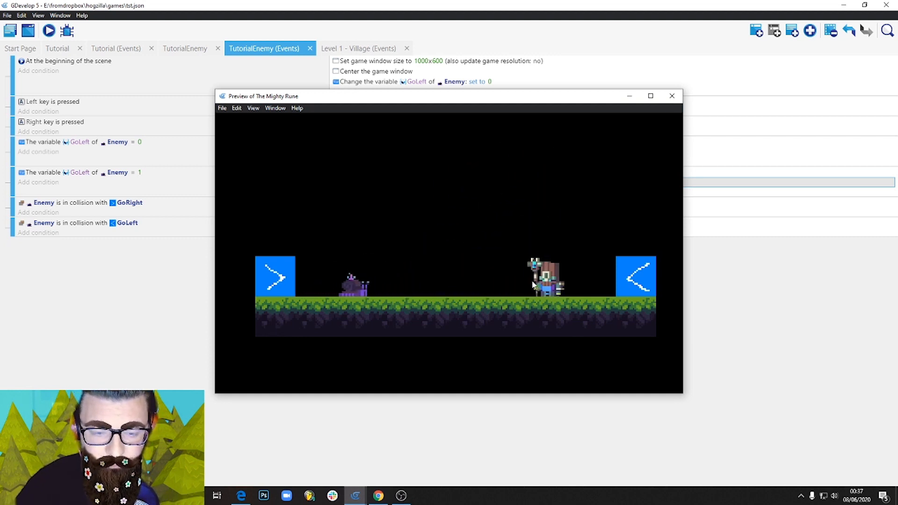
pyautogui.press('space')
pyautogui.press('Right')
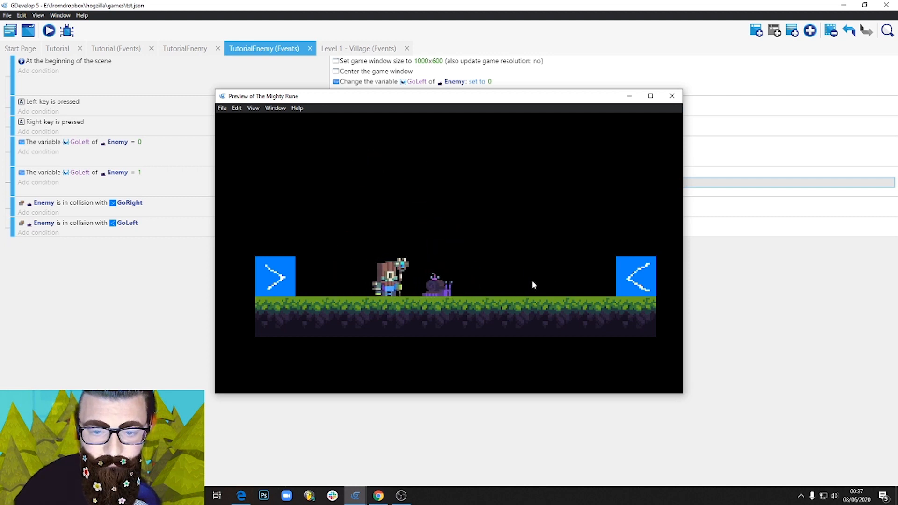
pyautogui.press('space')
# Walk and jump the player around the patrolling enemy in the preview to check its marker turns, and close the preview.
pyautogui.press('space')
pyautogui.press('Left')
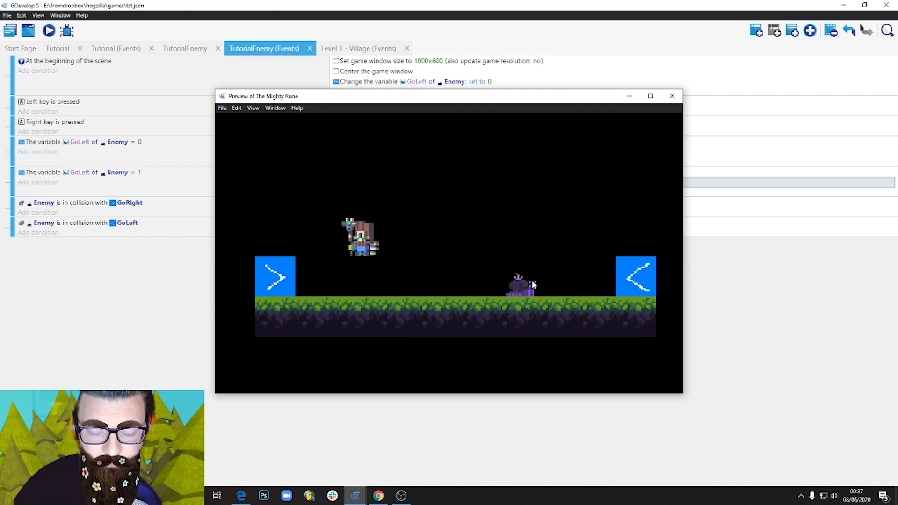
pyautogui.press('space')
pyautogui.press('Right')
pyautogui.press('space')
pyautogui.press('Left')
pyautogui.press('Right')
pyautogui.press('space')
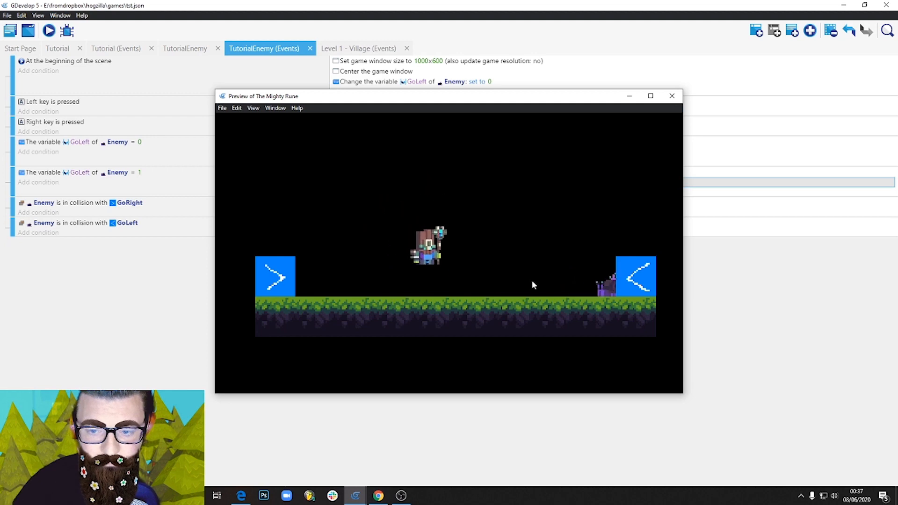
pyautogui.press('space')
pyautogui.press('Left')
pyautogui.press('Right')
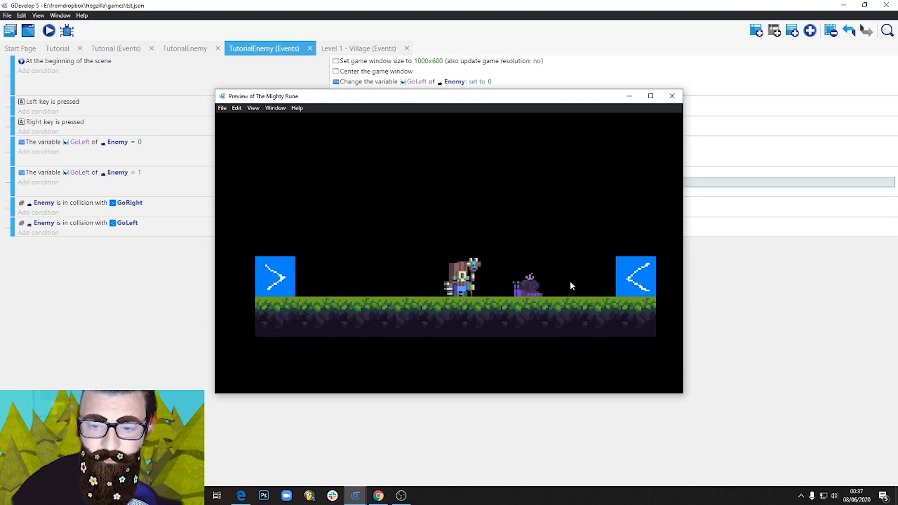
pyautogui.click(672, 96)
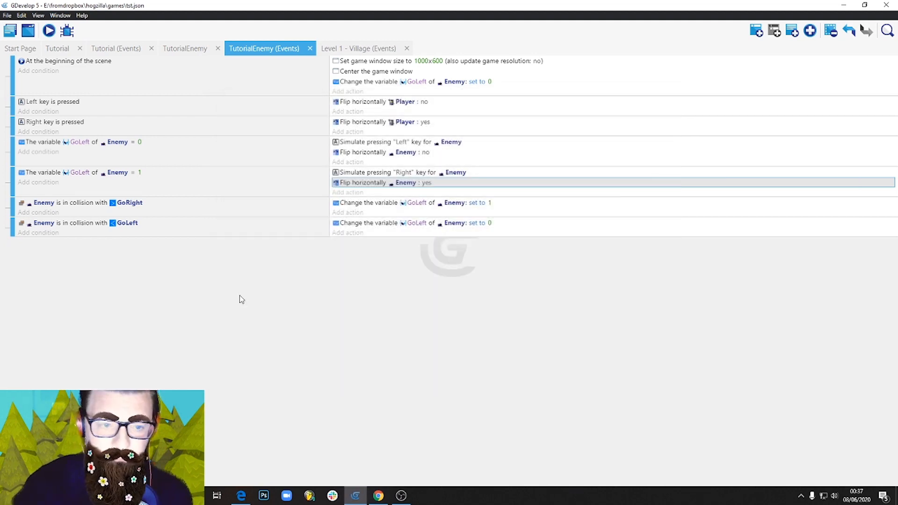
# Add a new Sprite object named EnemyVision to the TutorialEnemy scene and give it an empty animation.
pyautogui.click(189, 48)
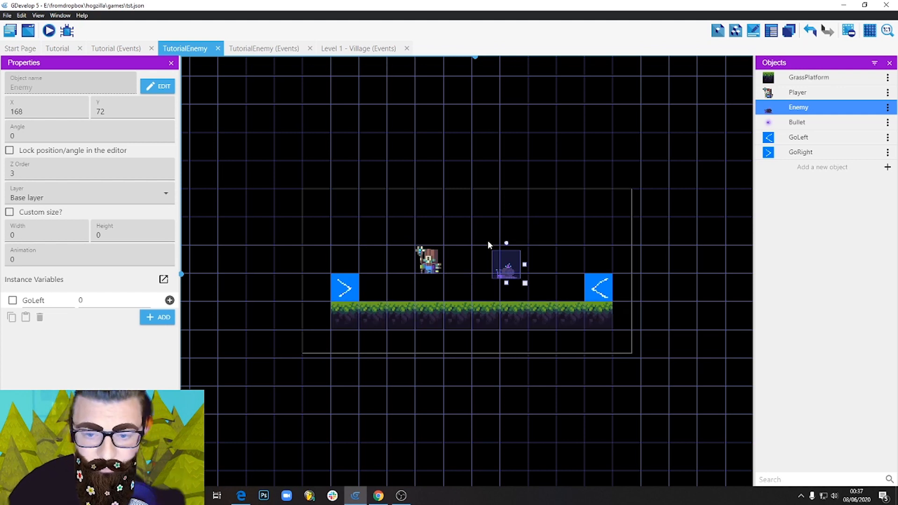
pyautogui.click(819, 167)
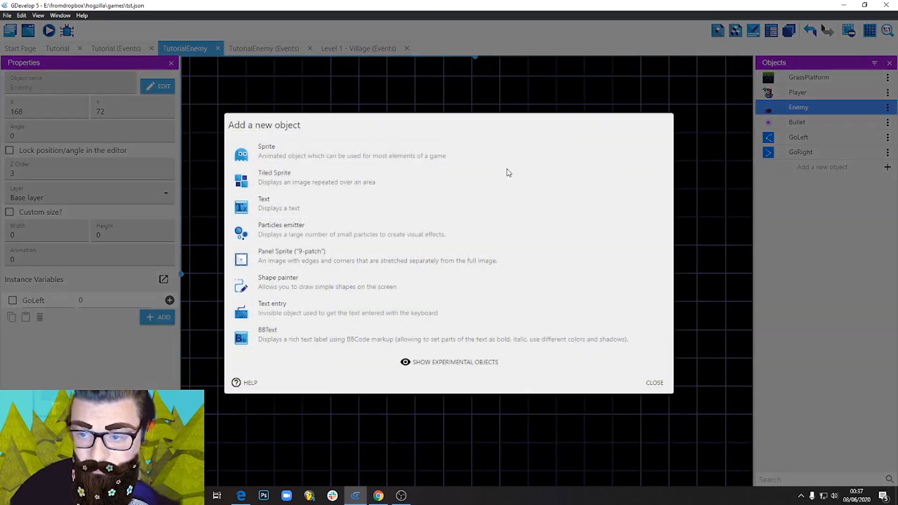
pyautogui.click(310, 157)
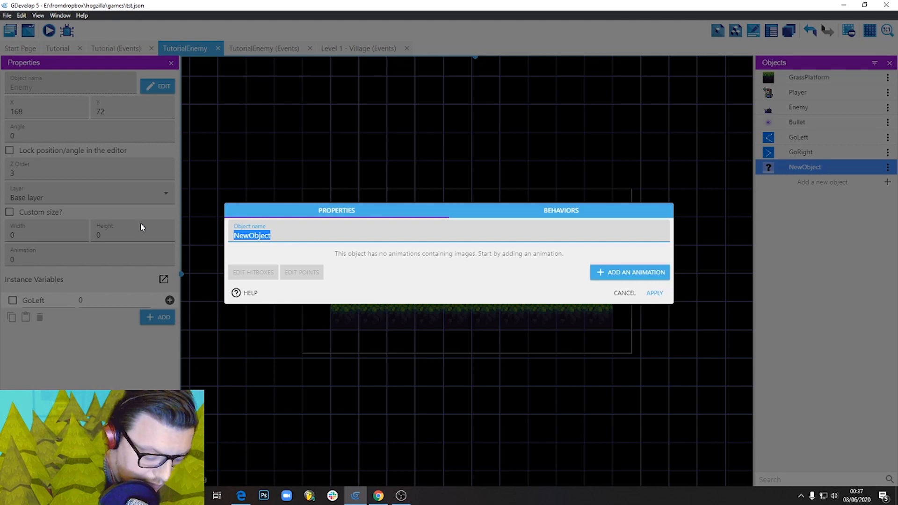
pyautogui.write('Enemy')
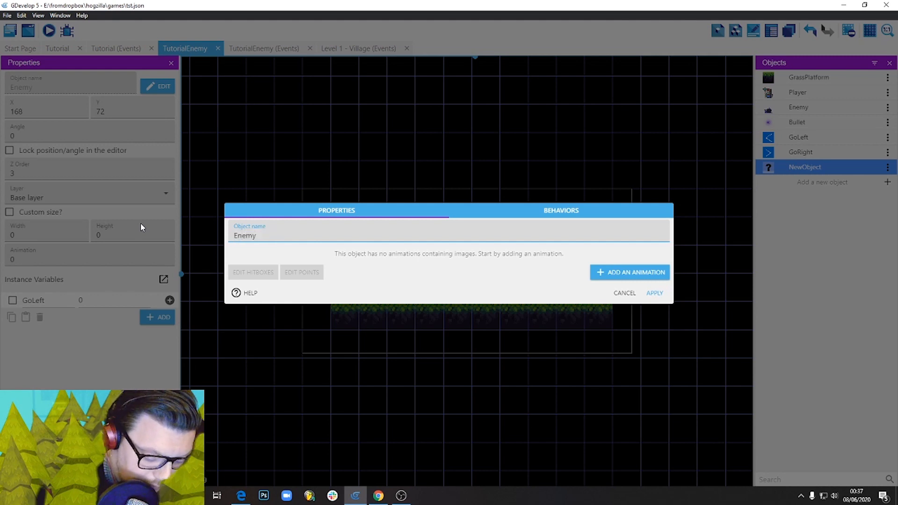
pyautogui.write('Vision')
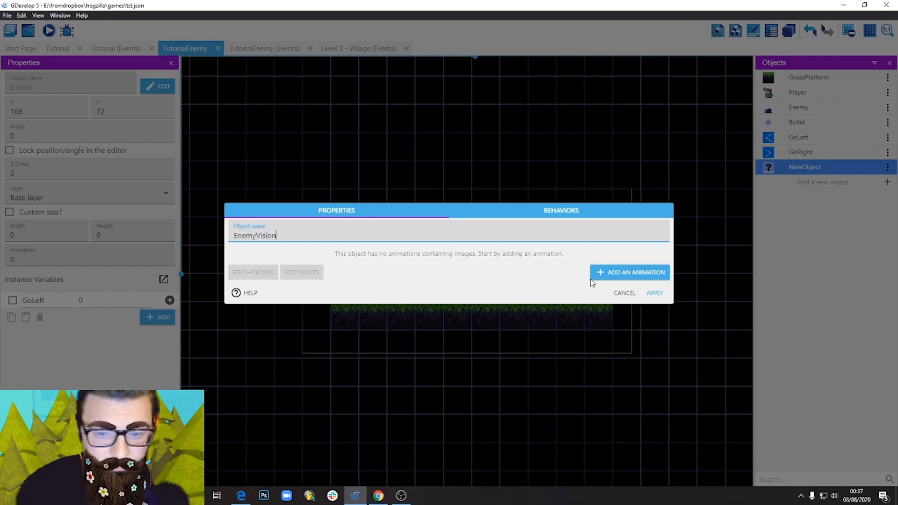
pyautogui.click(639, 277)
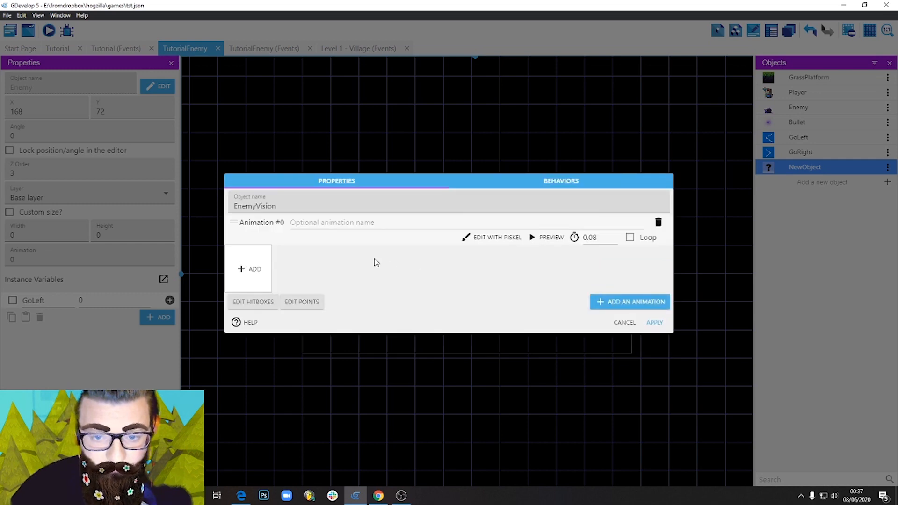
# Open the EnemyVision animation in Piskel and resize its canvas to 120 × 24 px.
pyautogui.click(491, 237)
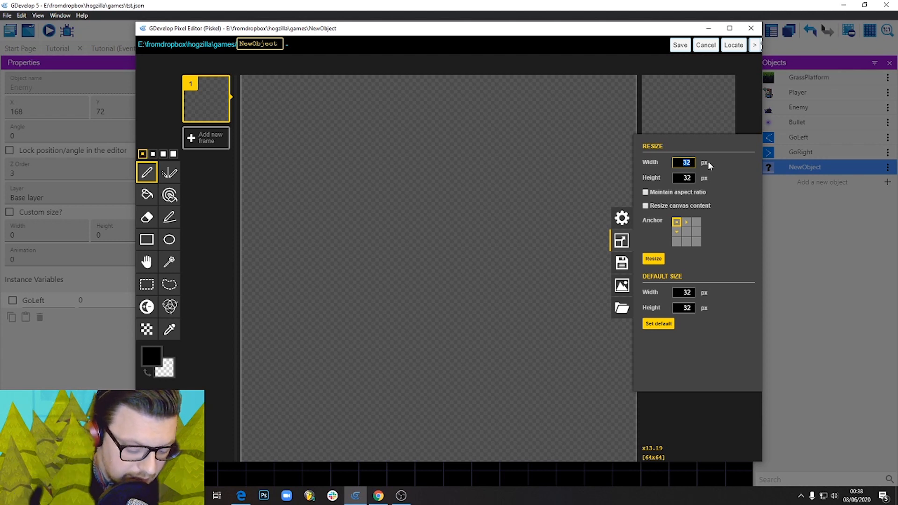
pyautogui.write('1')
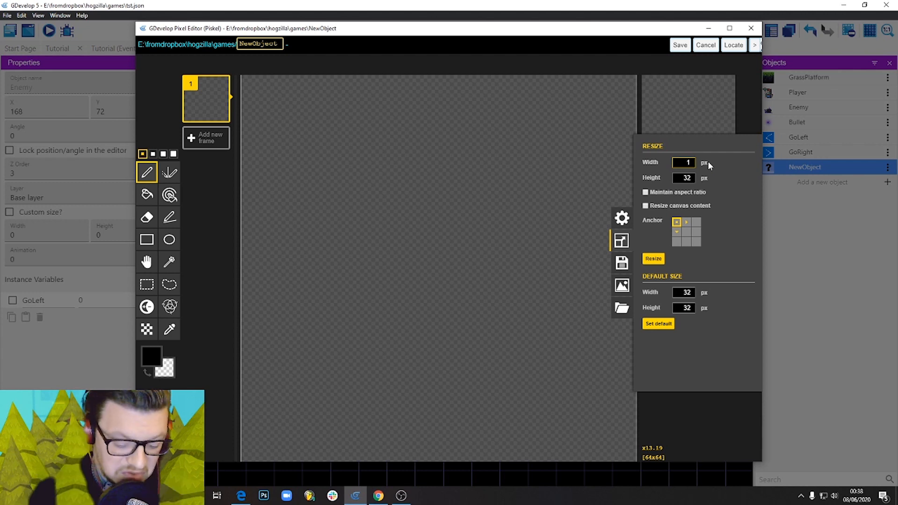
pyautogui.write('20')
pyautogui.press('Tab')
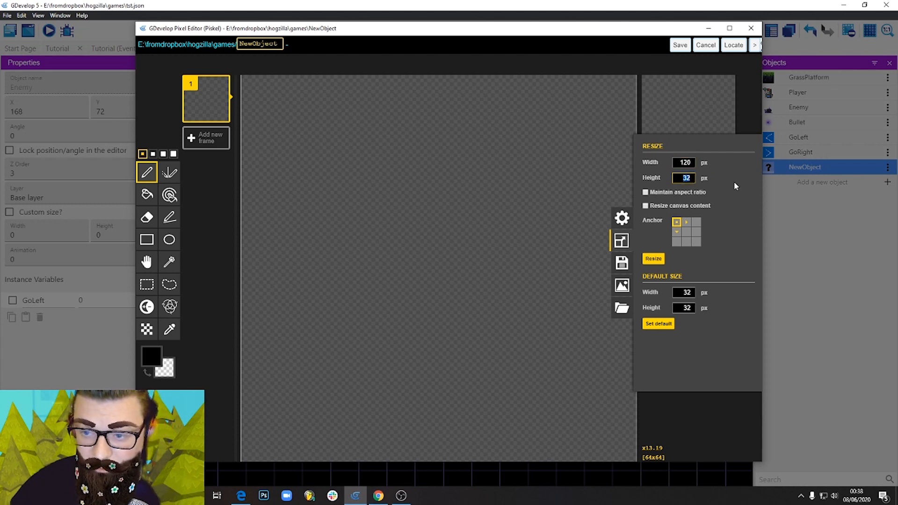
pyautogui.click(653, 259)
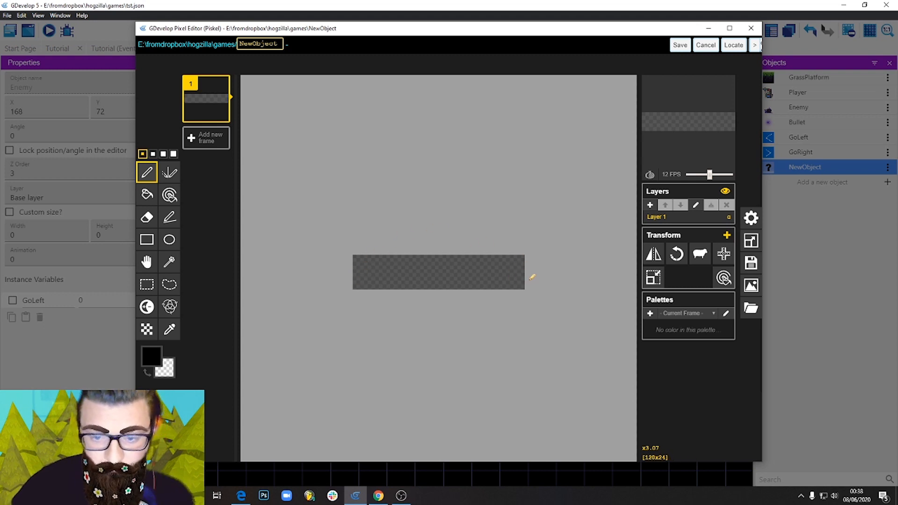
# Fill the whole EnemyVision canvas with dark green using the paint bucket.
pyautogui.scroll(-3, 514, 266)
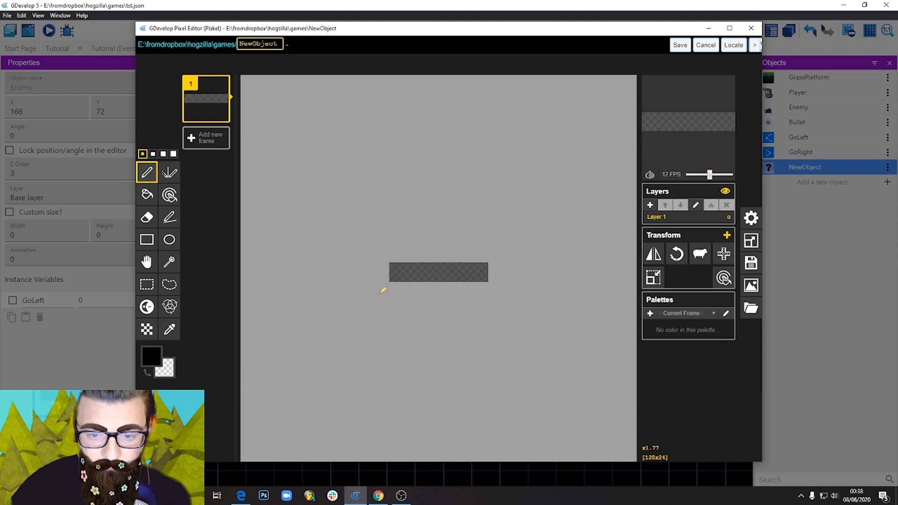
pyautogui.scroll(4, 423, 265)
pyautogui.scroll(-3, 422, 266)
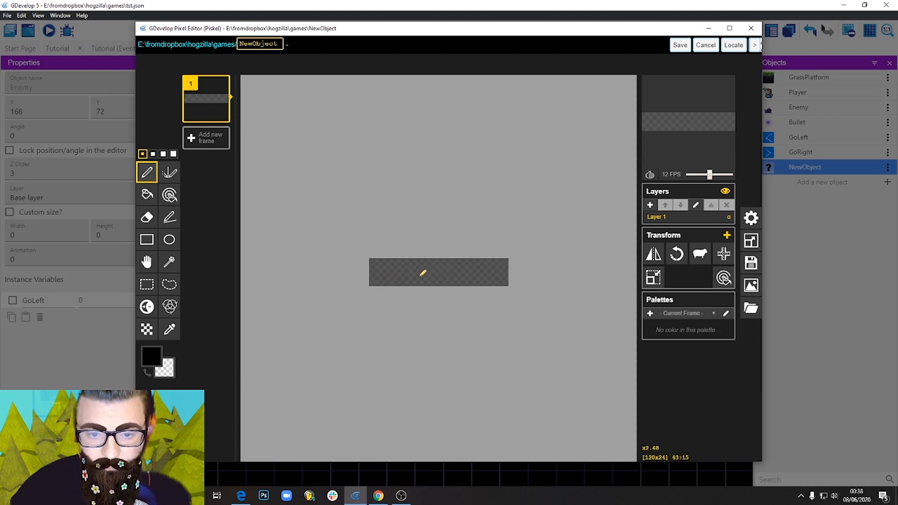
pyautogui.scroll(4, 423, 271)
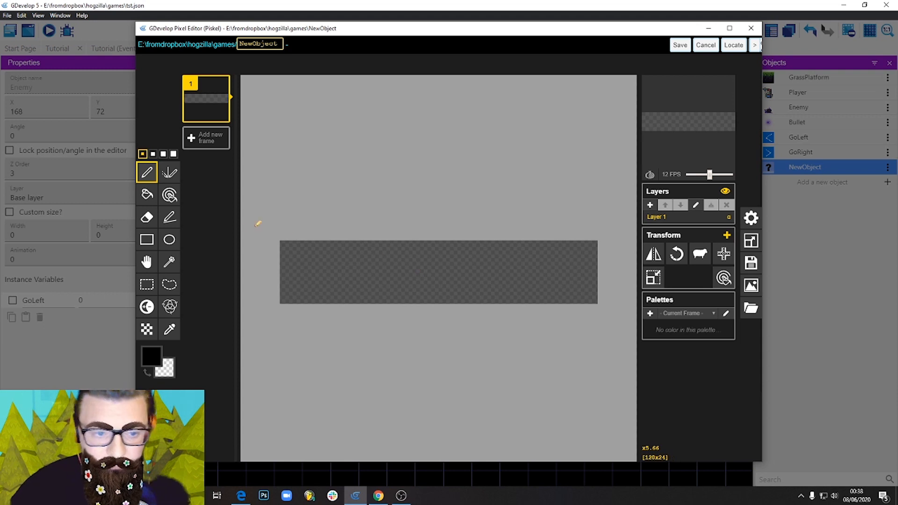
pyautogui.click(147, 194)
pyautogui.click(165, 368)
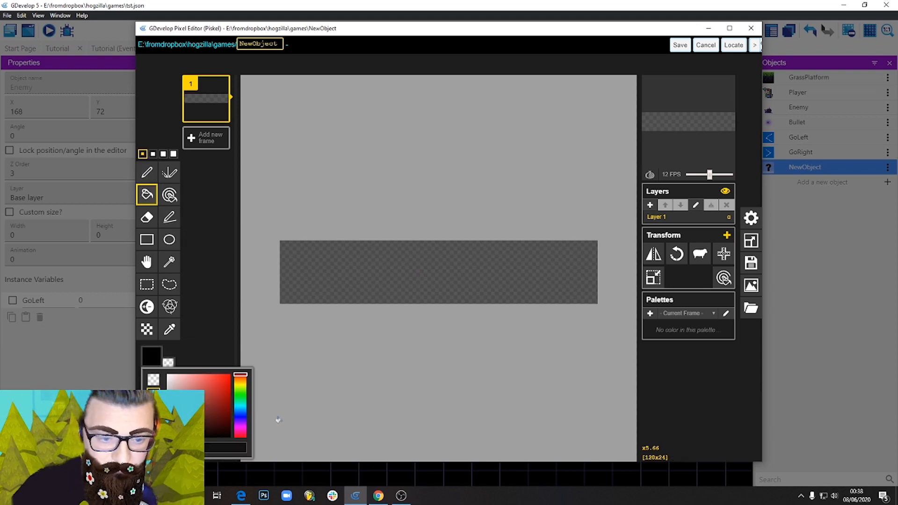
pyautogui.click(241, 391)
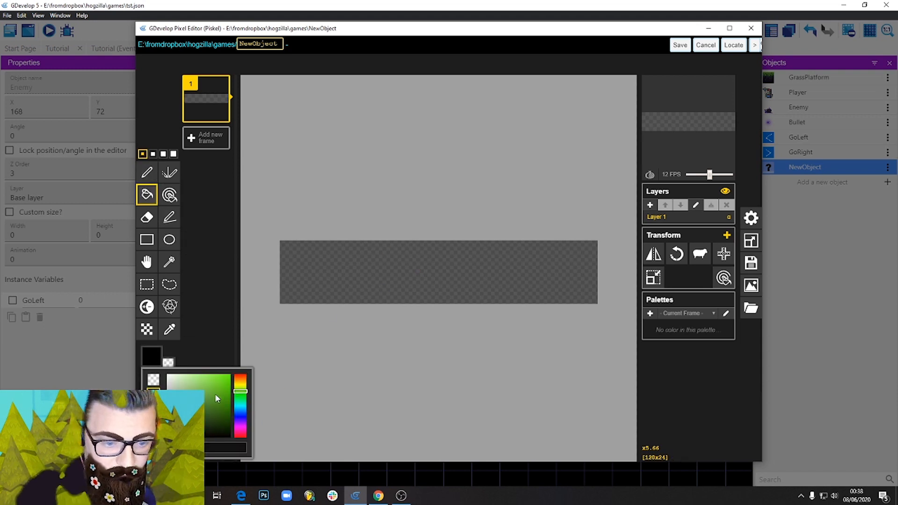
pyautogui.click(229, 409)
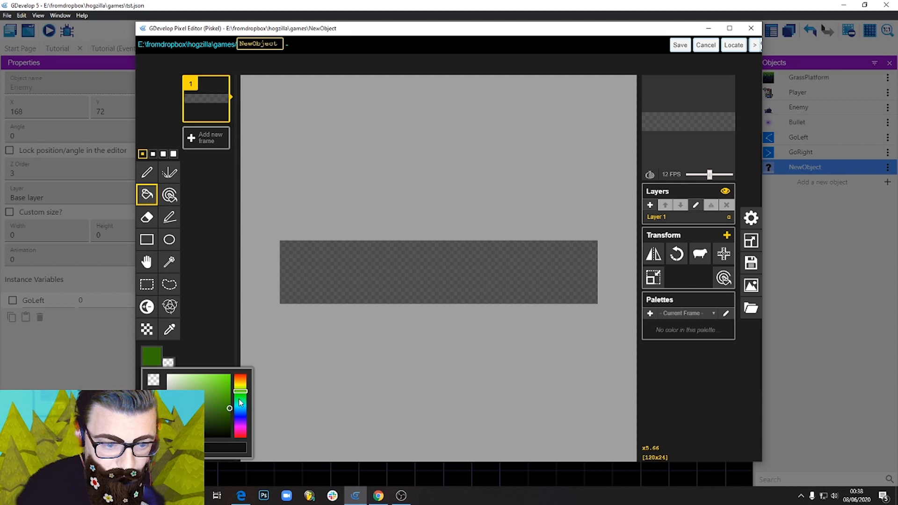
pyautogui.click(385, 252)
# Draw a white eye near the right end of the green bar and a white arrow pointing left from it, and save the image.
pyautogui.click(147, 172)
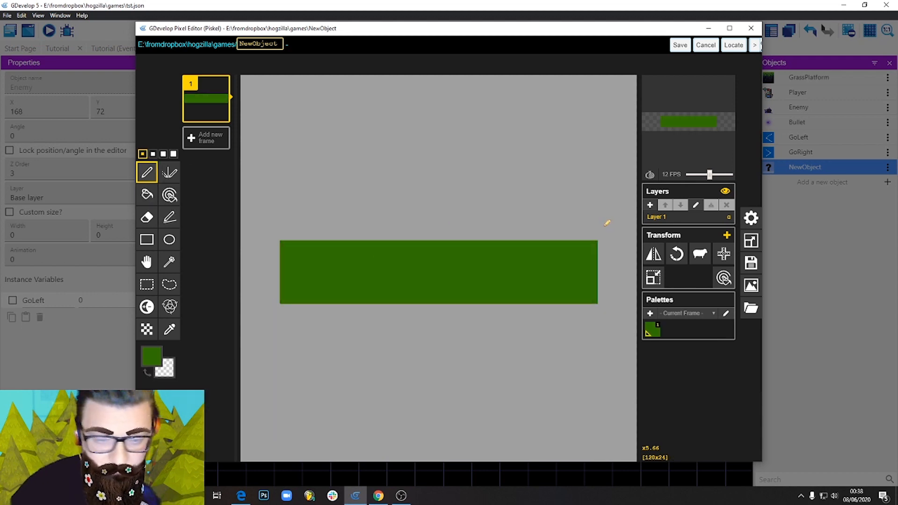
pyautogui.click(152, 356)
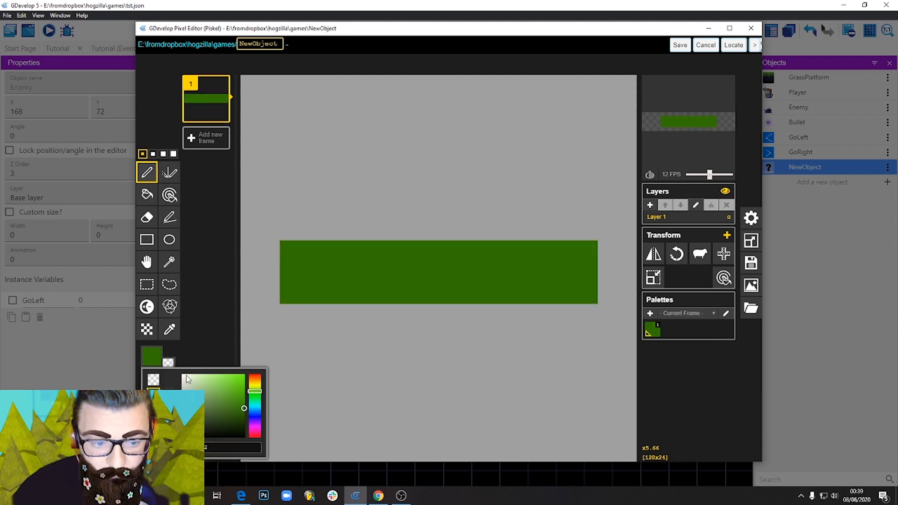
pyautogui.click(183, 376)
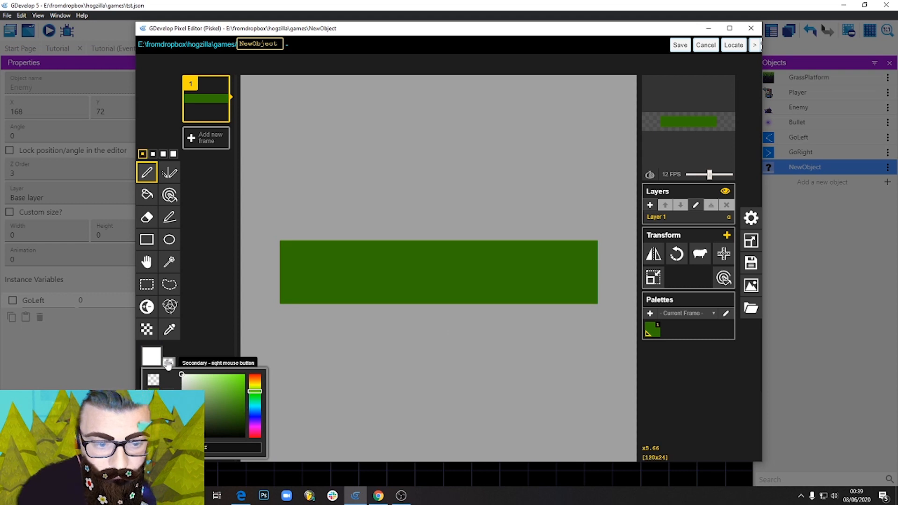
pyautogui.click(563, 269)
pyautogui.moveTo(547, 270)
pyautogui.mouseDown()
pyautogui.moveTo(571, 261)
pyautogui.moveTo(575, 281)
pyautogui.moveTo(547, 272)
pyautogui.mouseUp()
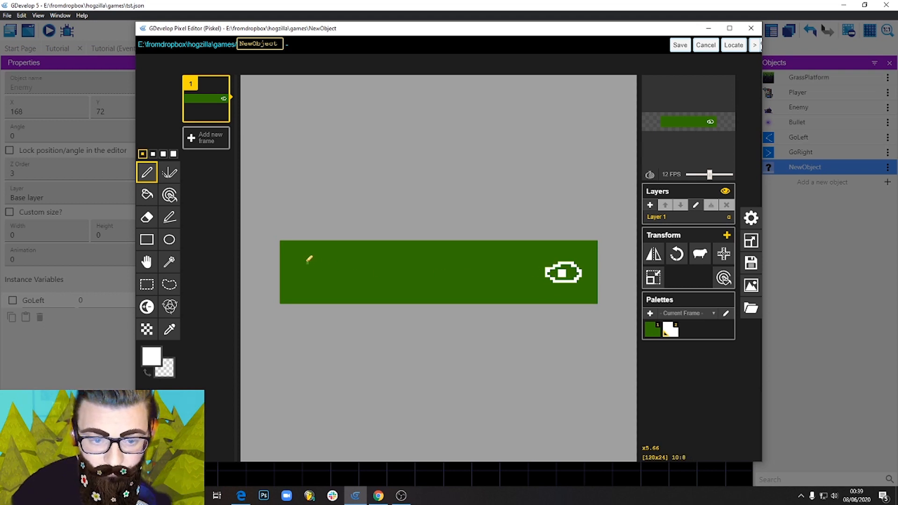
pyautogui.moveTo(306, 257)
pyautogui.mouseDown()
pyautogui.moveTo(297, 263)
pyautogui.moveTo(306, 284)
pyautogui.moveTo(333, 273)
pyautogui.moveTo(532, 273)
pyautogui.mouseUp()
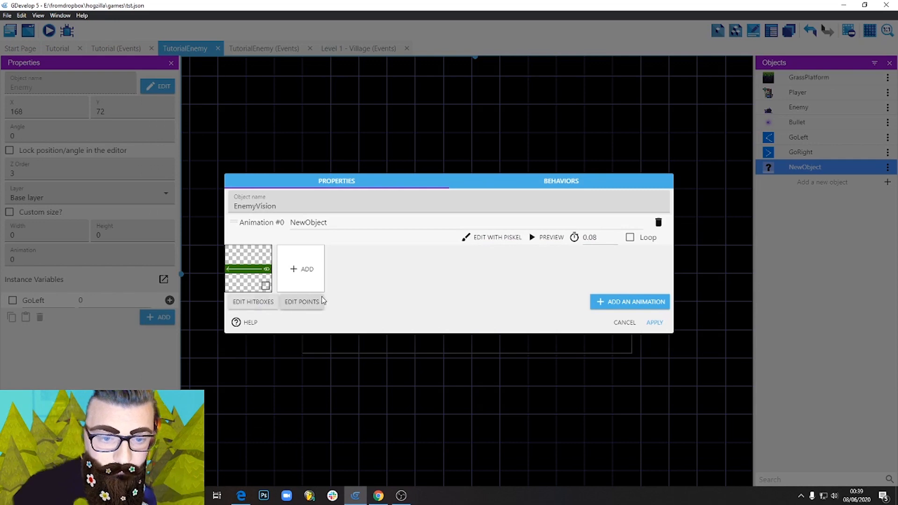
# Place EnemyVision's Center point at 108, 13.5 and its Origin point at 108, 12.5 on the eye, and apply the object changes.
pyautogui.click(302, 302)
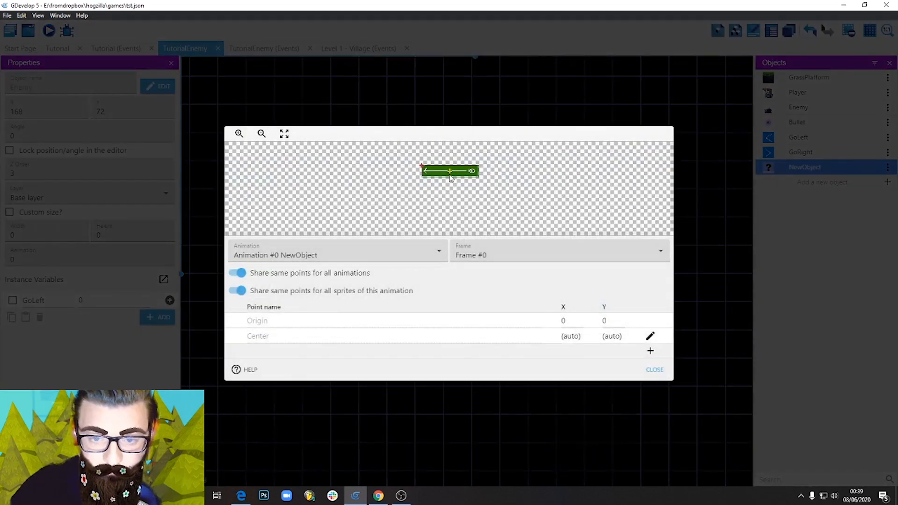
pyautogui.click(473, 171)
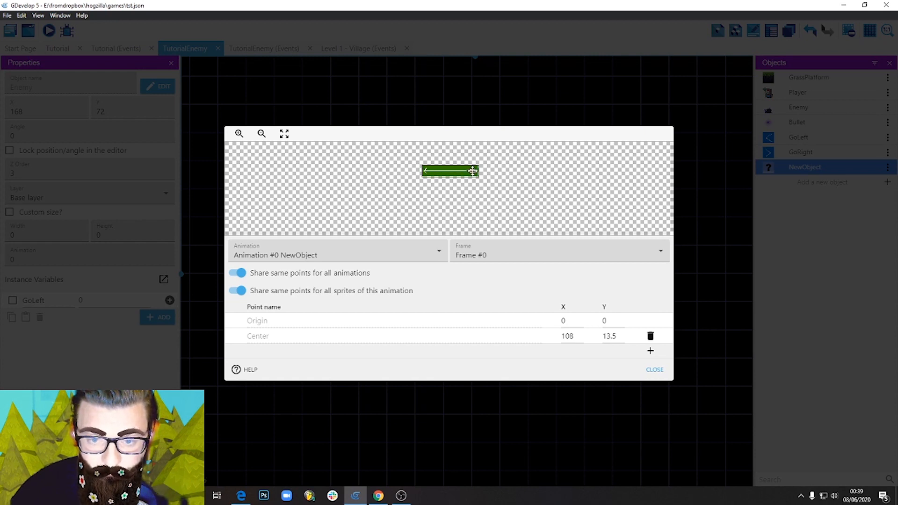
pyautogui.click(473, 171)
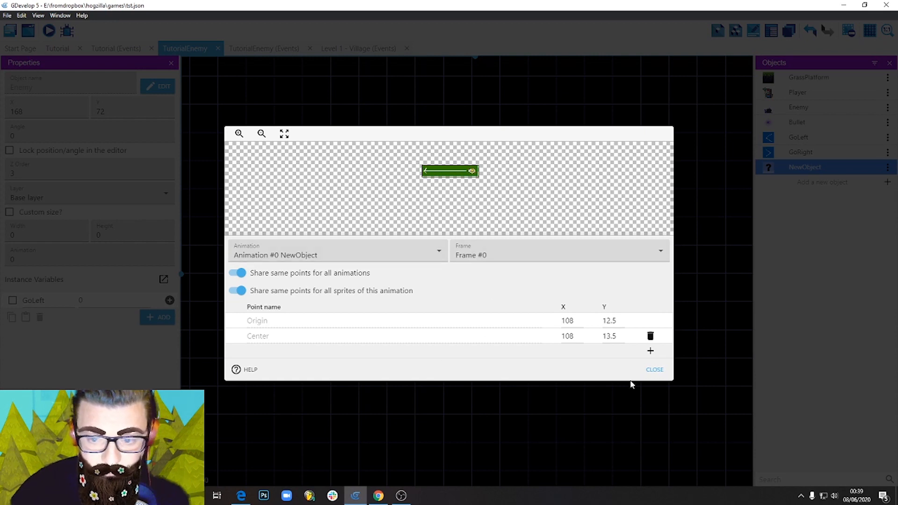
pyautogui.click(655, 370)
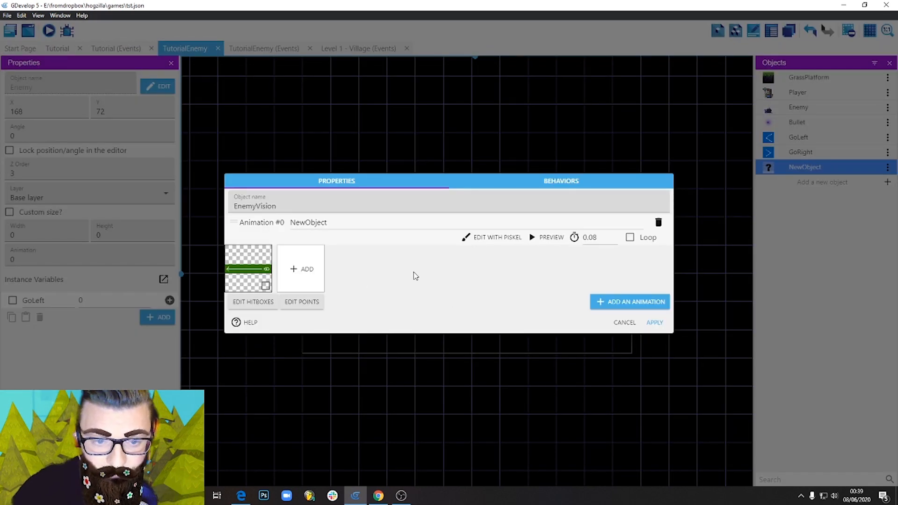
pyautogui.click(654, 323)
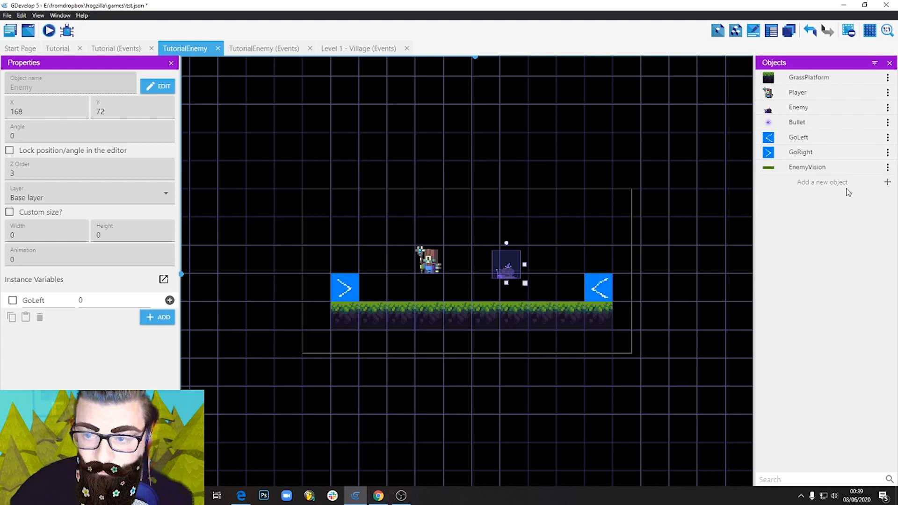
pyautogui.moveTo(807, 168); pyautogui.dragTo(473, 192)
pyautogui.click(474, 193)
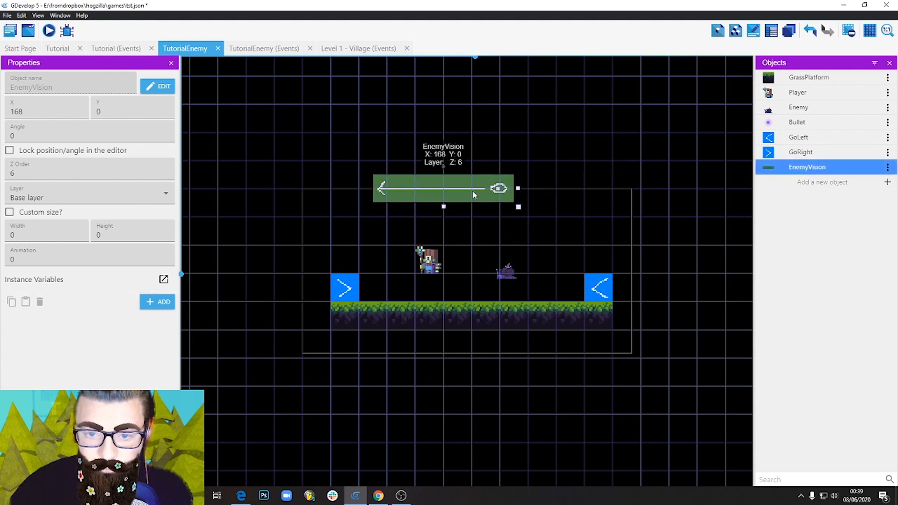
pyautogui.press('Delete')
pyautogui.click(506, 205)
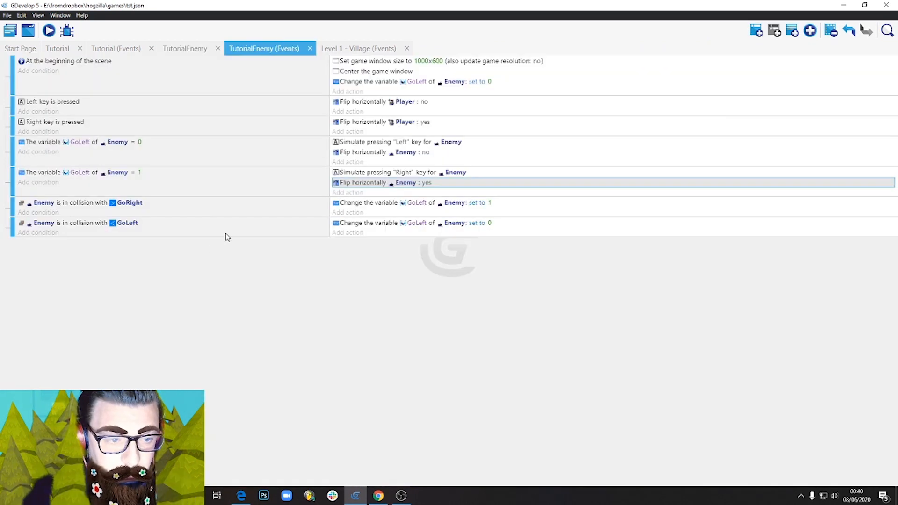
# Add a new event after the GoLeft collision event and give it a Trigger once while true condition.
pyautogui.click(226, 233)
pyautogui.click(752, 31)
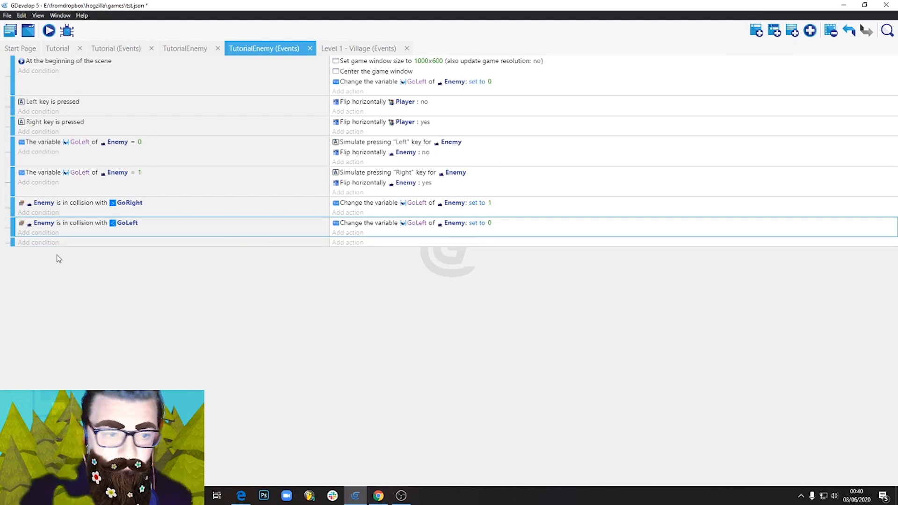
pyautogui.click(47, 242)
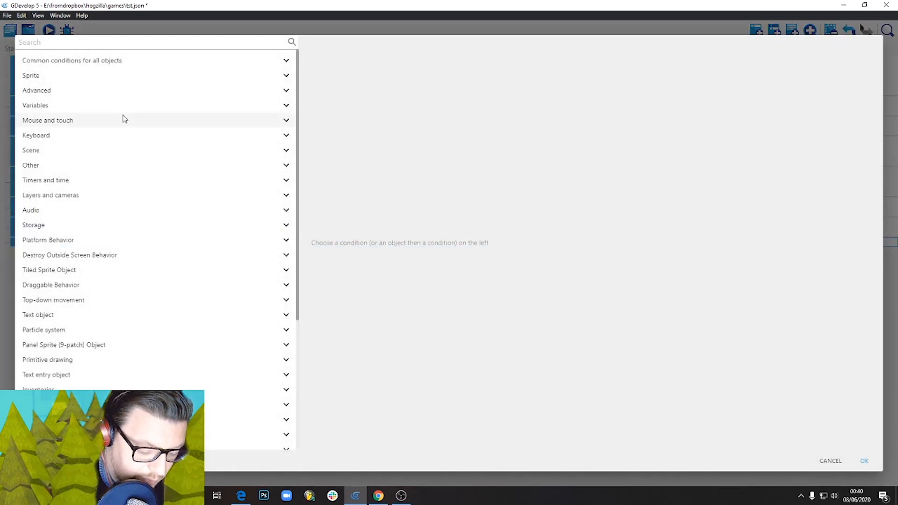
pyautogui.write('tri')
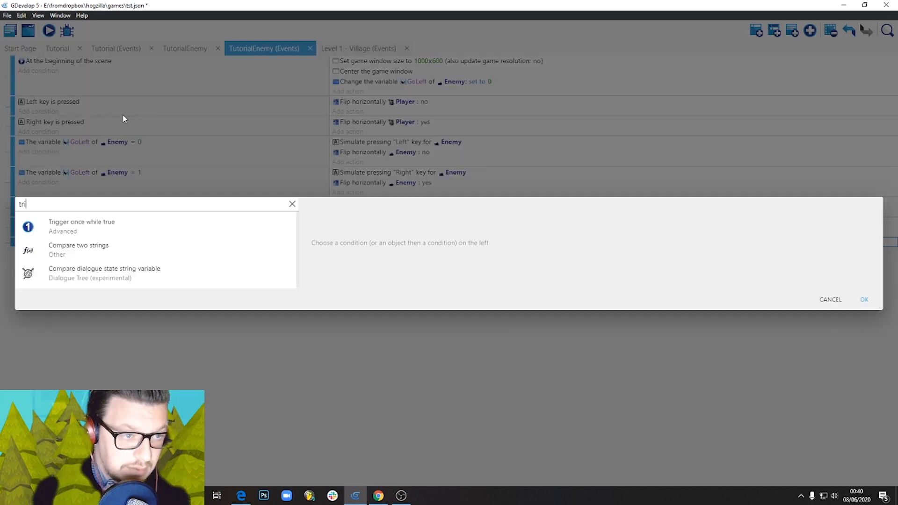
pyautogui.click(58, 231)
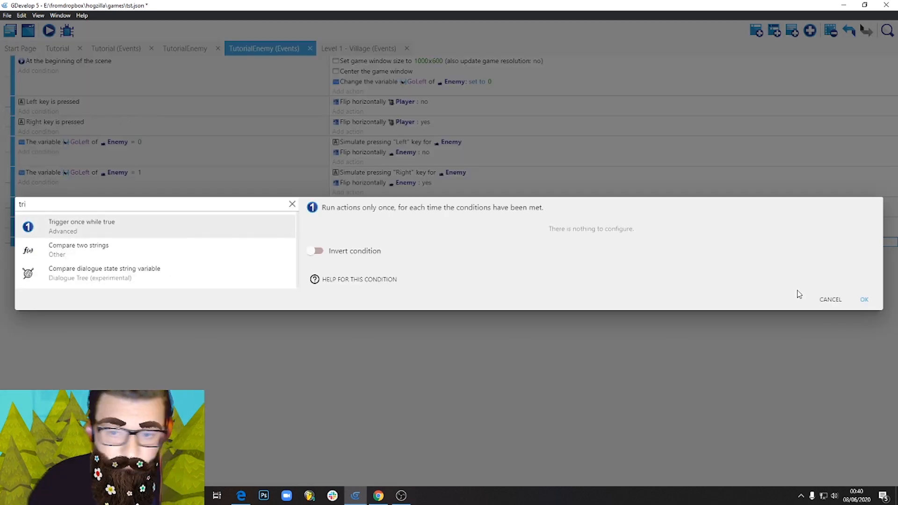
pyautogui.click(864, 300)
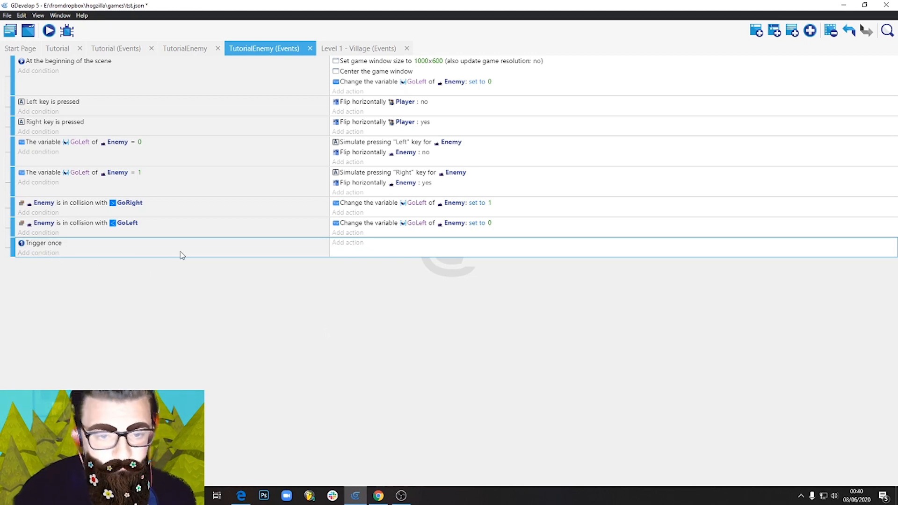
# Add a Create an object action to the Trigger once event for EnemyVision, with the X position set to Enemy.X().
pyautogui.click(355, 244)
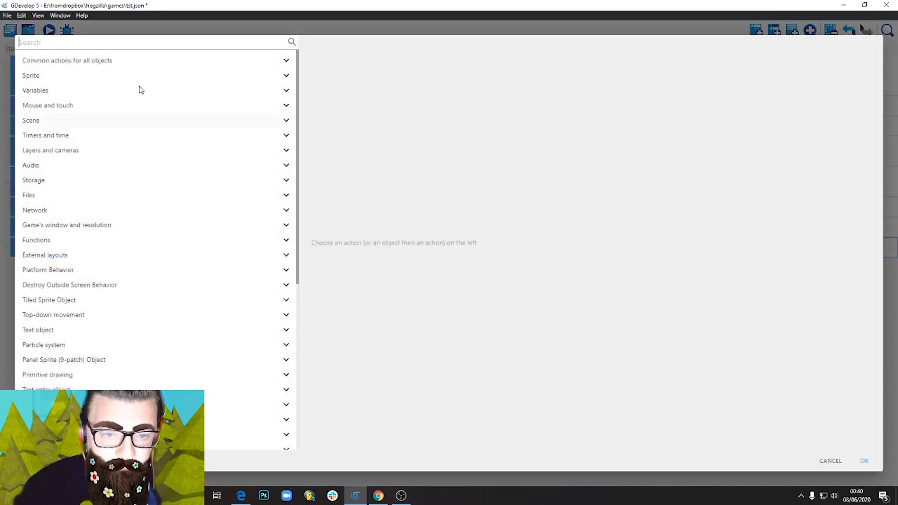
pyautogui.click(90, 41)
pyautogui.write('crea')
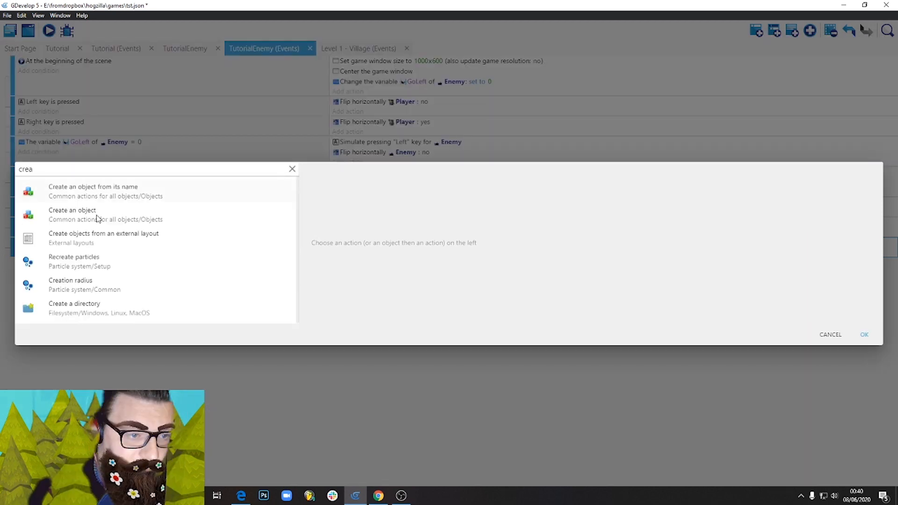
pyautogui.click(102, 214)
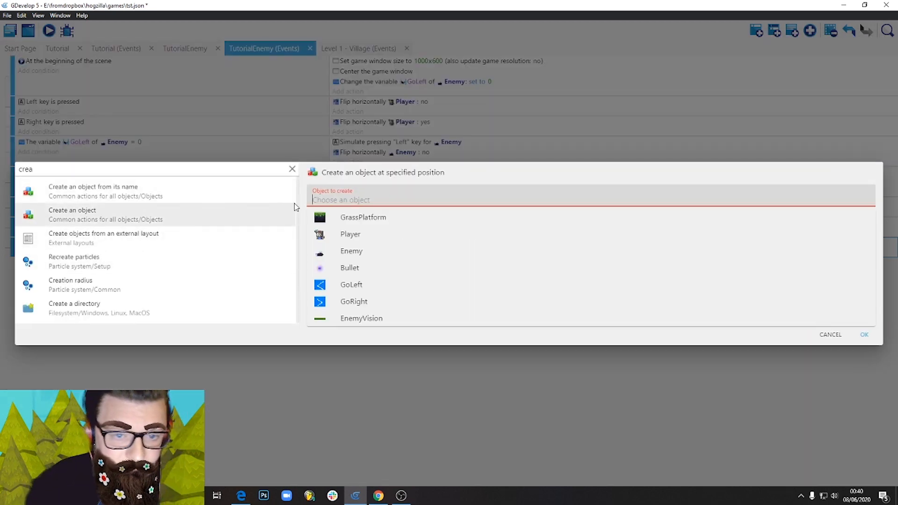
pyautogui.click(368, 322)
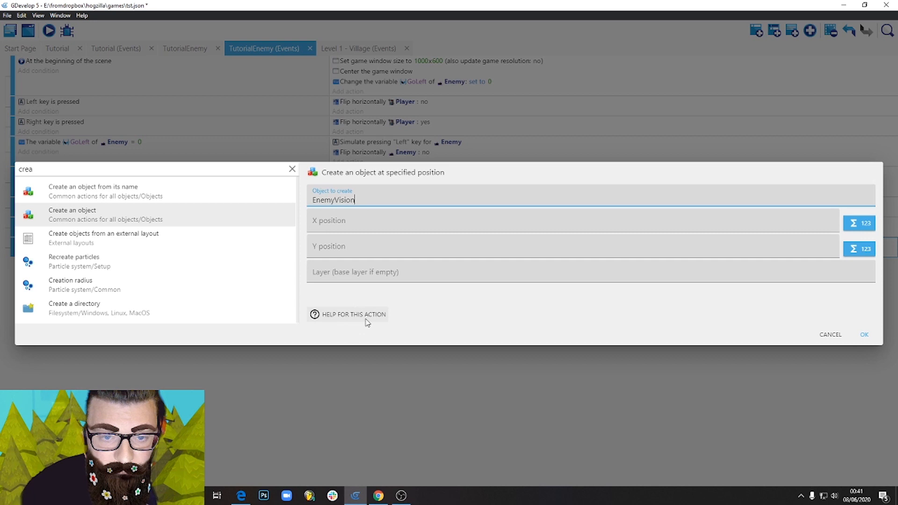
pyautogui.click(344, 222)
pyautogui.write('Ene')
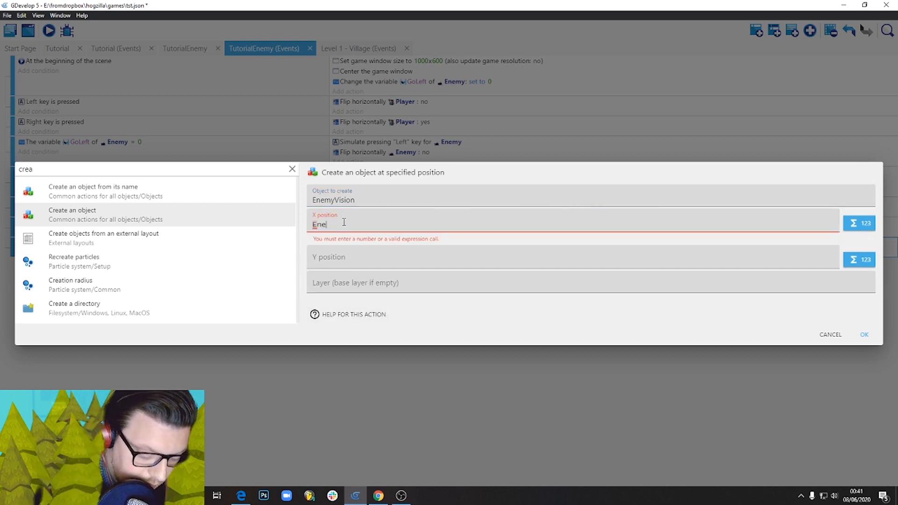
pyautogui.write('my.X(')
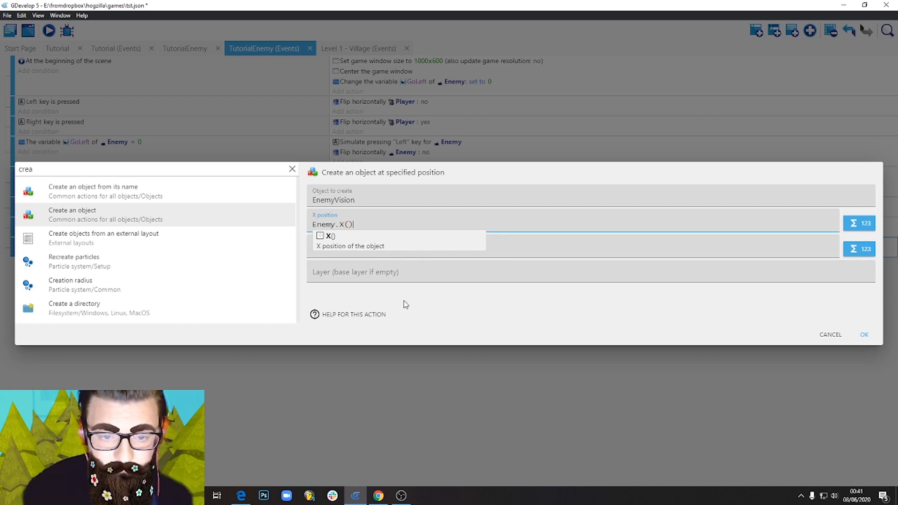
# Set the new EnemyVision object's Y position to Enemy.Y(), apply the action, and preview the game.
pyautogui.click(406, 305)
pyautogui.moveTo(365, 225); pyautogui.dragTo(258, 225)
pyautogui.hotkey('ctrl', 'c')
pyautogui.click(340, 250)
pyautogui.hotkey('ctrl', 'v')
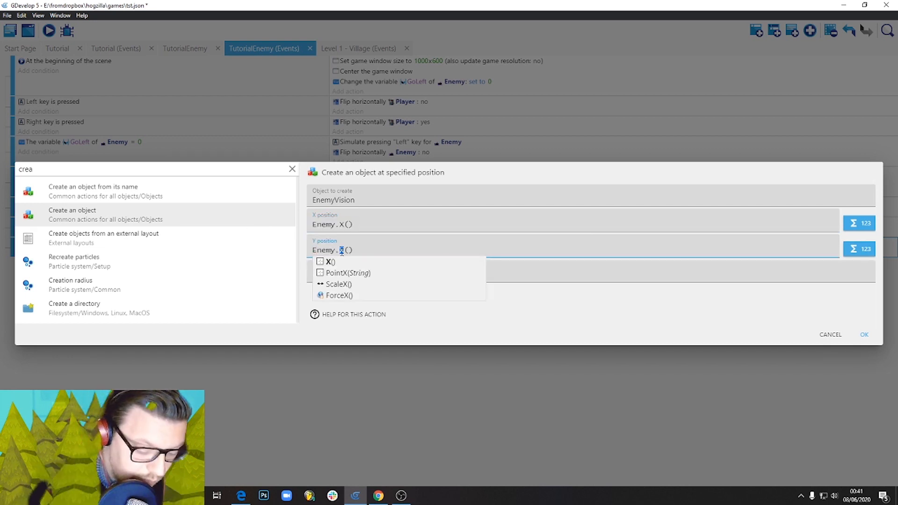
pyautogui.write('Y')
pyautogui.click(546, 316)
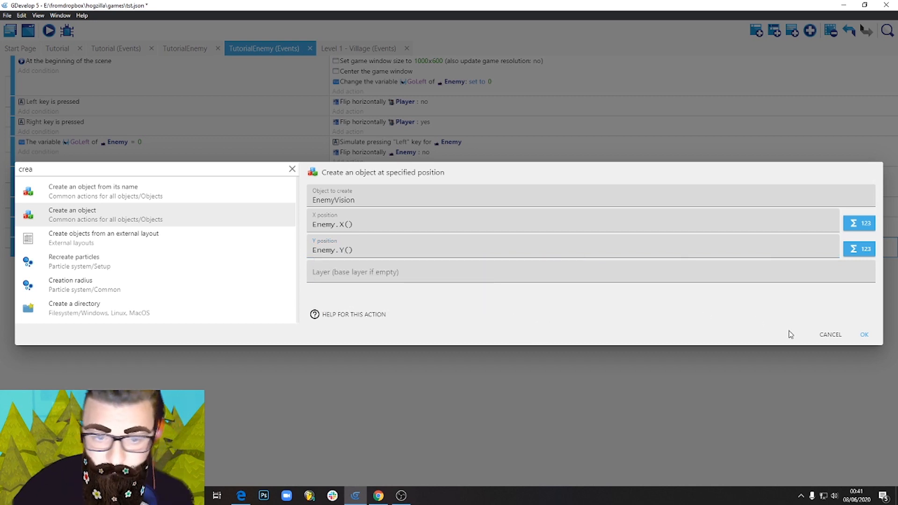
pyautogui.click(865, 335)
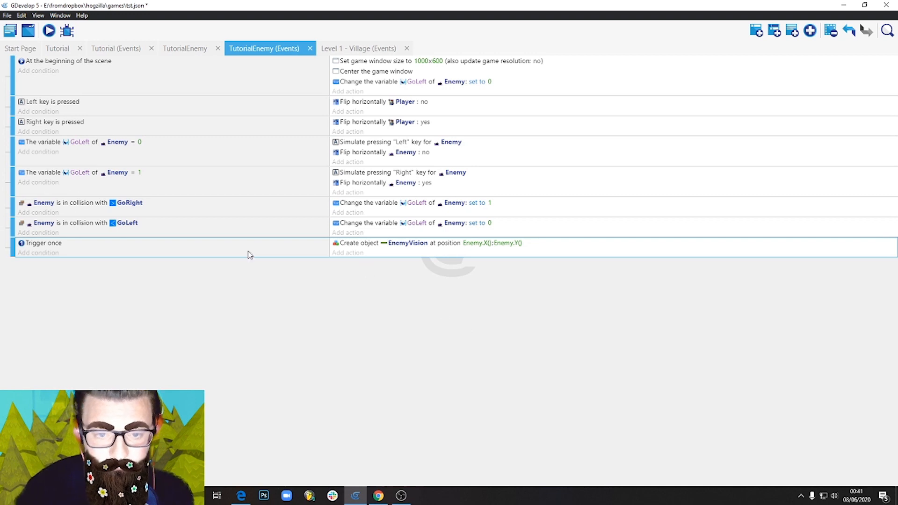
pyautogui.click(49, 31)
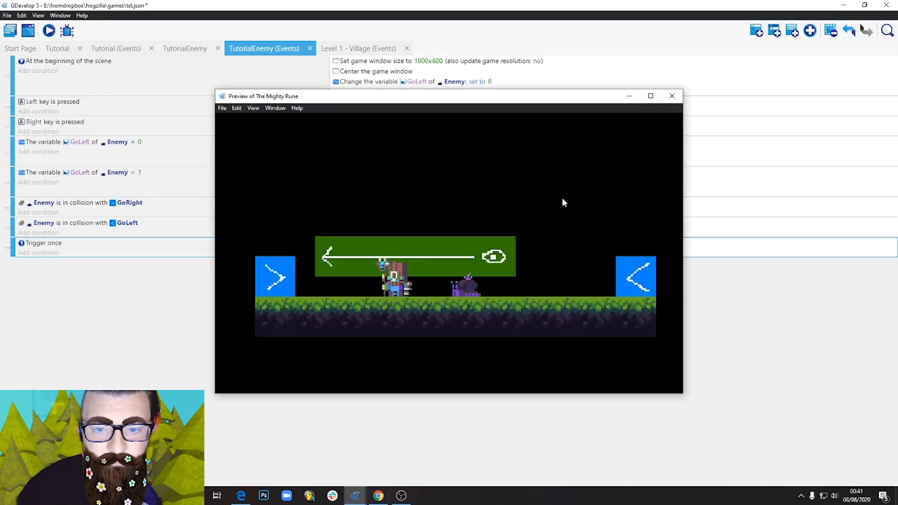
pyautogui.click(671, 96)
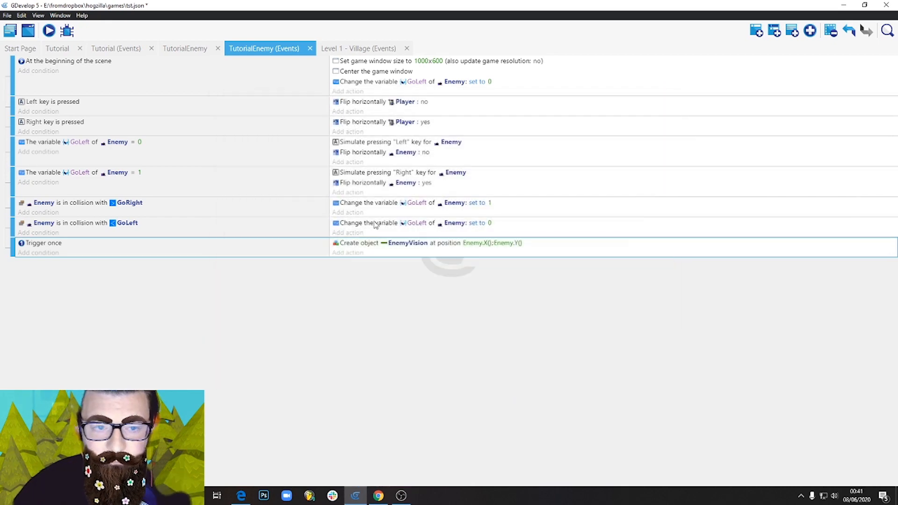
# In the TutorialEnemy scene, place a copy of the enemy above the platform at 144, 24 and preview the game.
pyautogui.click(196, 49)
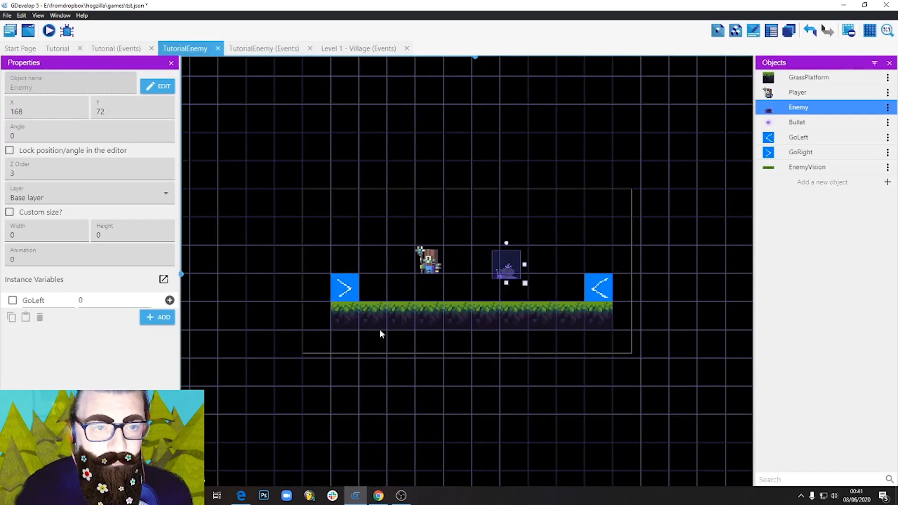
pyautogui.keyDown('ctrl'); pyautogui.moveTo(511, 275); pyautogui.dragTo(498, 238); pyautogui.keyUp('ctrl')
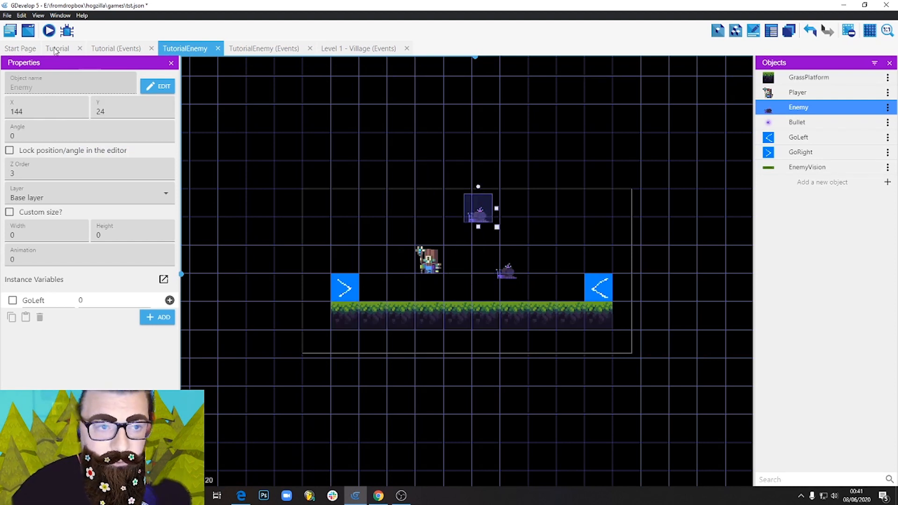
pyautogui.click(49, 31)
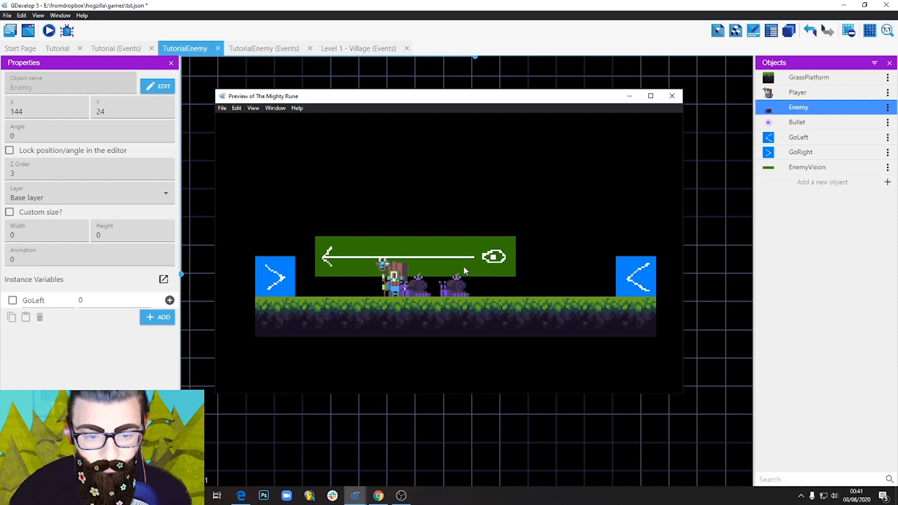
pyautogui.click(673, 96)
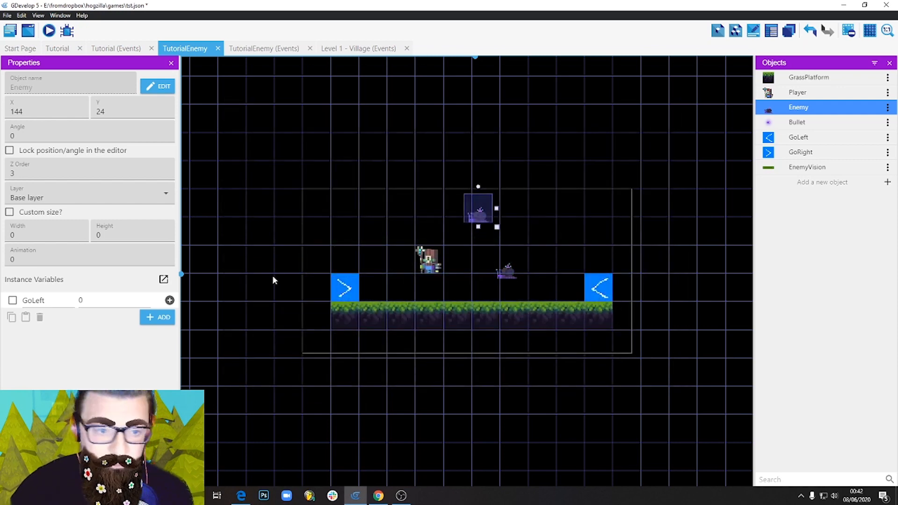
# Add a For each object event at the end of the TutorialEnemy events and set it to repeat for each Enemy.
pyautogui.click(282, 47)
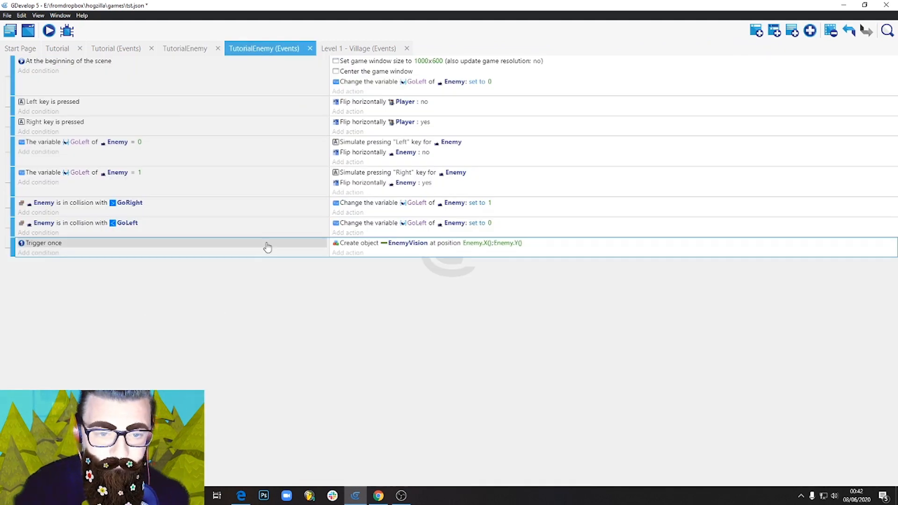
pyautogui.click(812, 34)
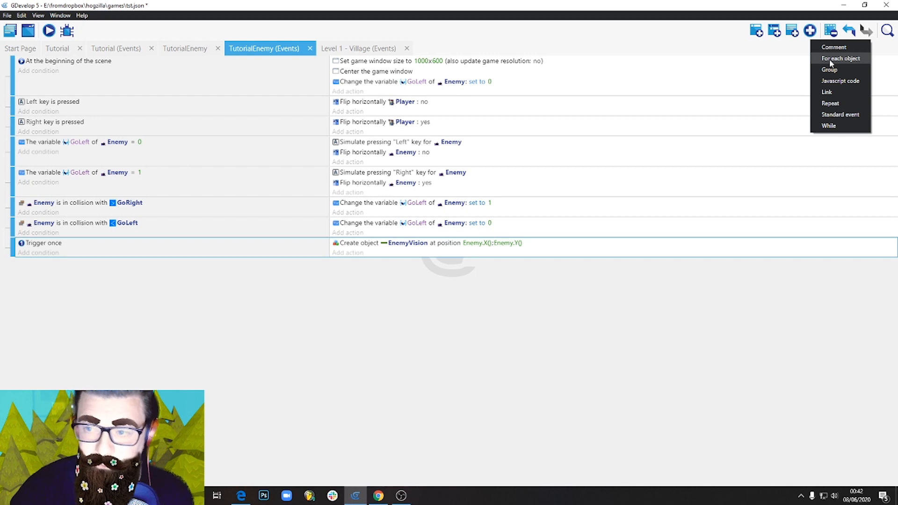
pyautogui.click(217, 311)
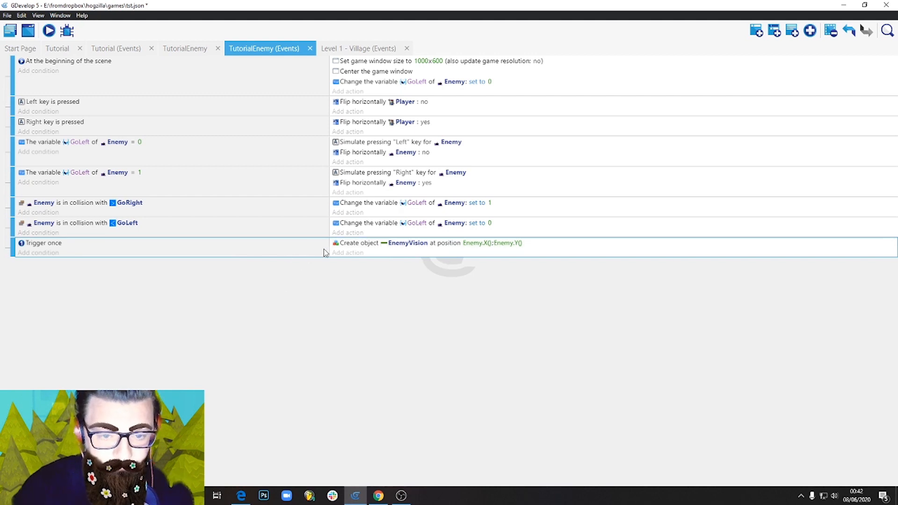
pyautogui.click(811, 31)
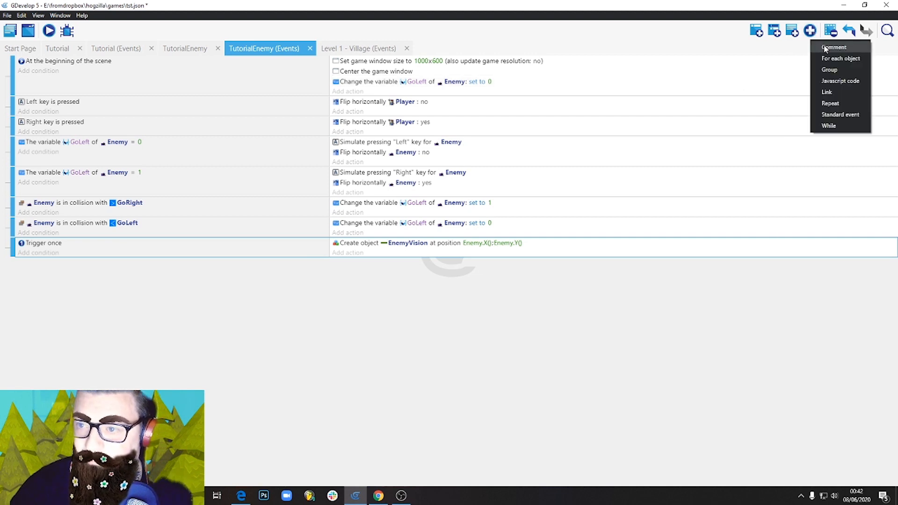
pyautogui.click(833, 59)
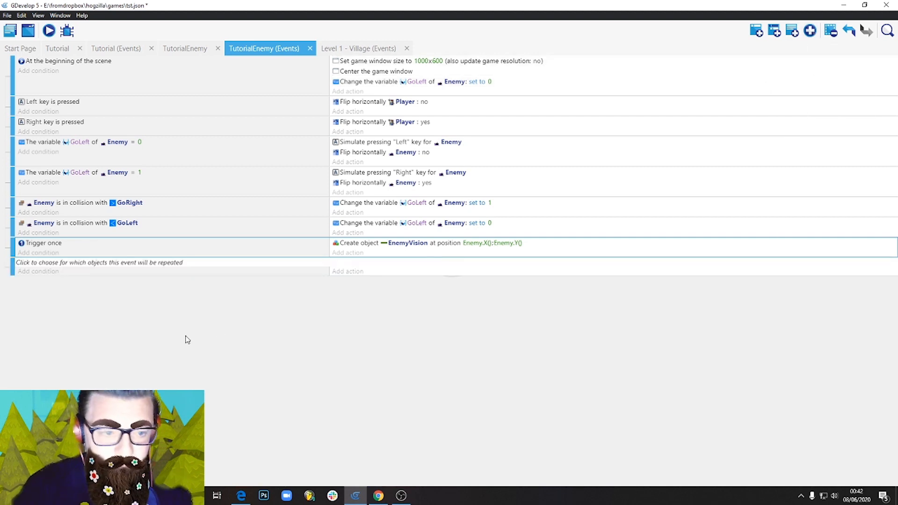
pyautogui.click(155, 262)
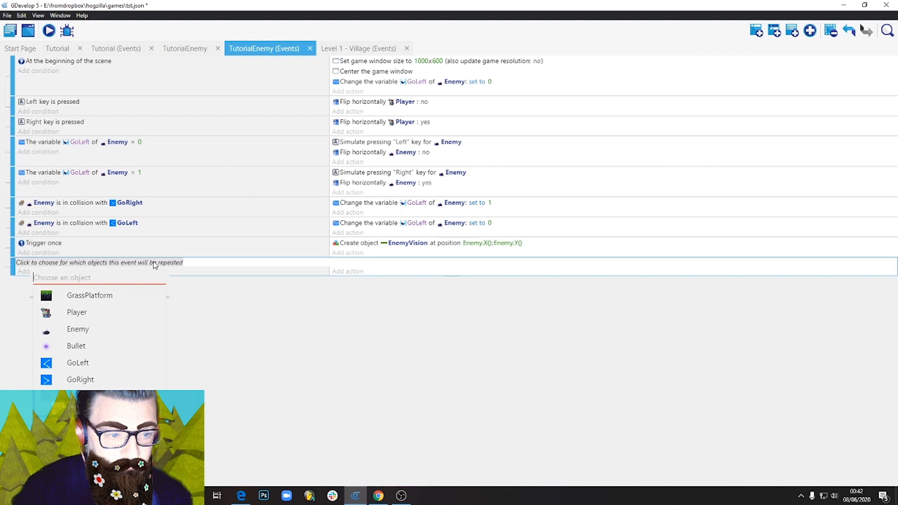
pyautogui.click(78, 329)
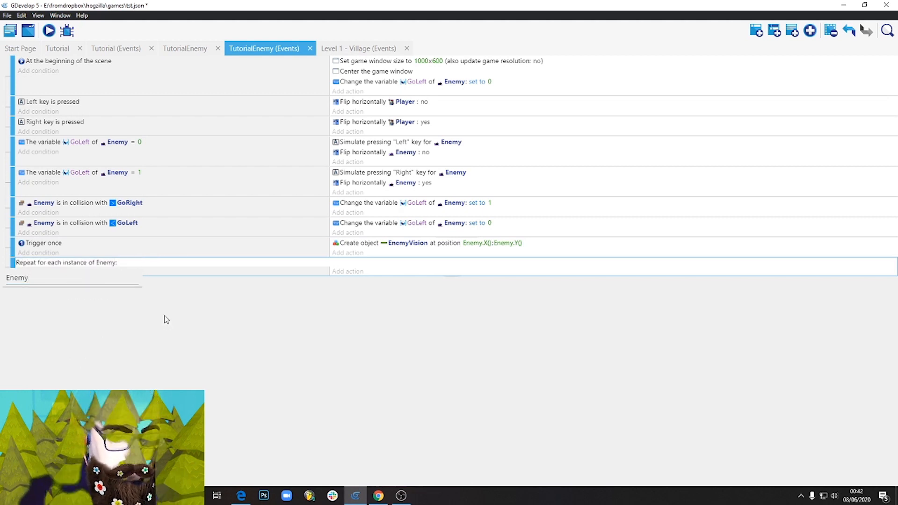
pyautogui.click(134, 307)
# Copy the Trigger once condition and the Create object EnemyVision action into the repeat event for Enemy.
pyautogui.click(74, 244)
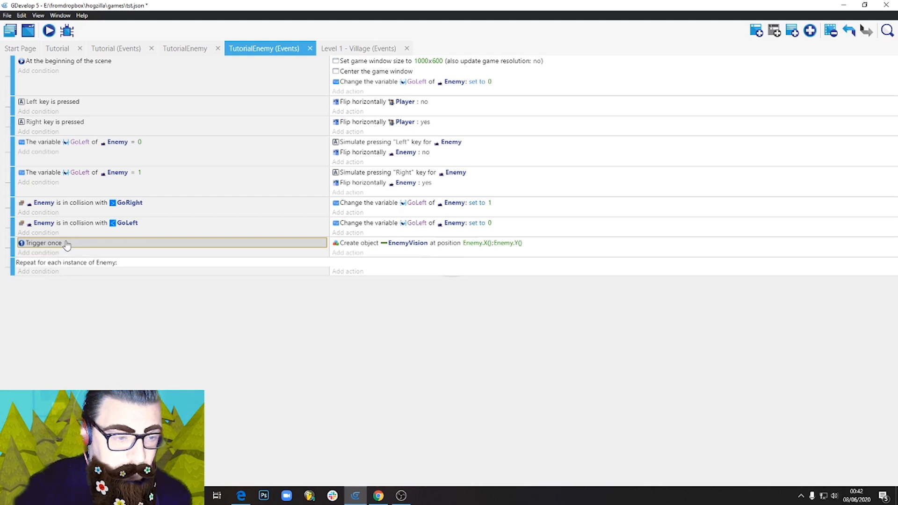
pyautogui.keyDown('ctrl'); pyautogui.moveTo(77, 247); pyautogui.dragTo(86, 276); pyautogui.keyUp('ctrl')
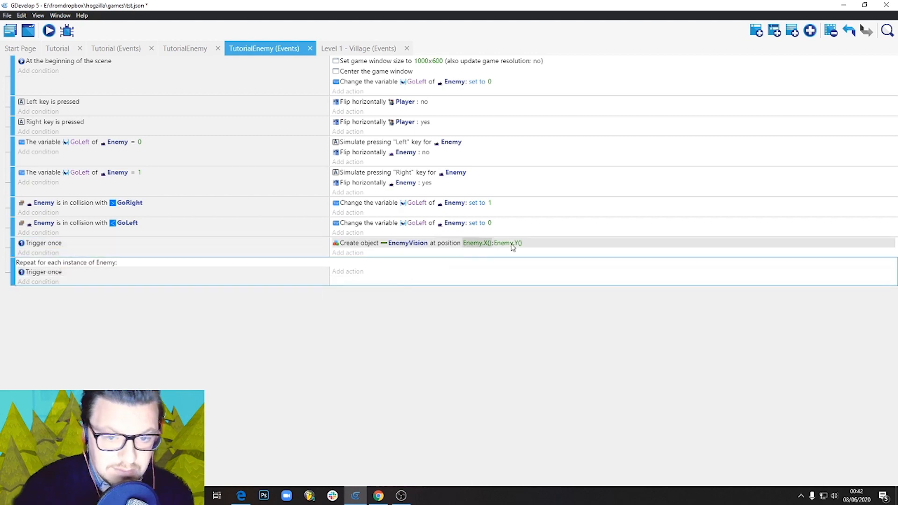
pyautogui.click(536, 249)
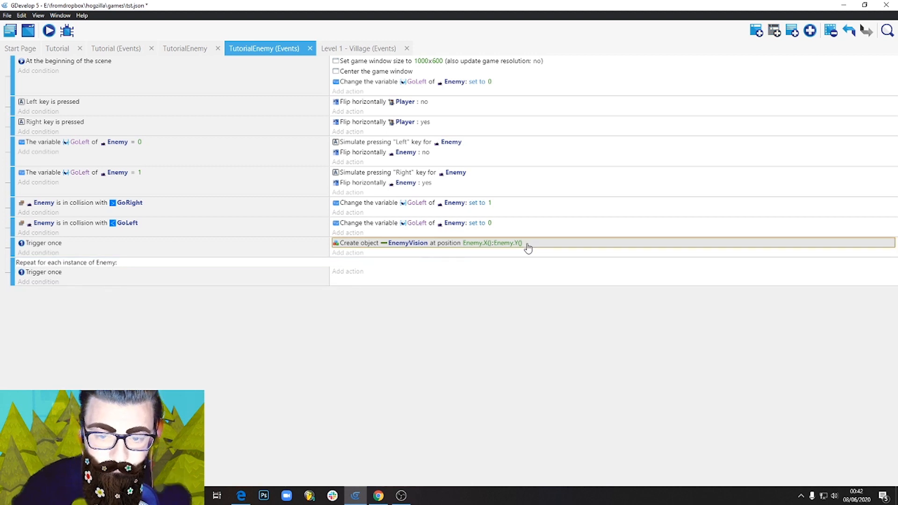
pyautogui.keyDown('ctrl'); pyautogui.moveTo(528, 248); pyautogui.dragTo(384, 274); pyautogui.keyUp('ctrl')
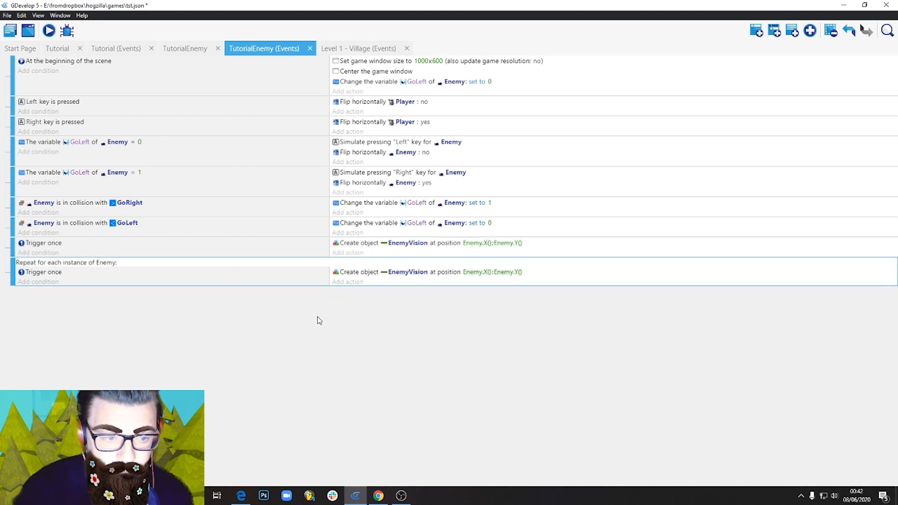
# Delete the original standalone Trigger once event, preview the game, and select the repeat event for Enemy.
pyautogui.click(197, 255)
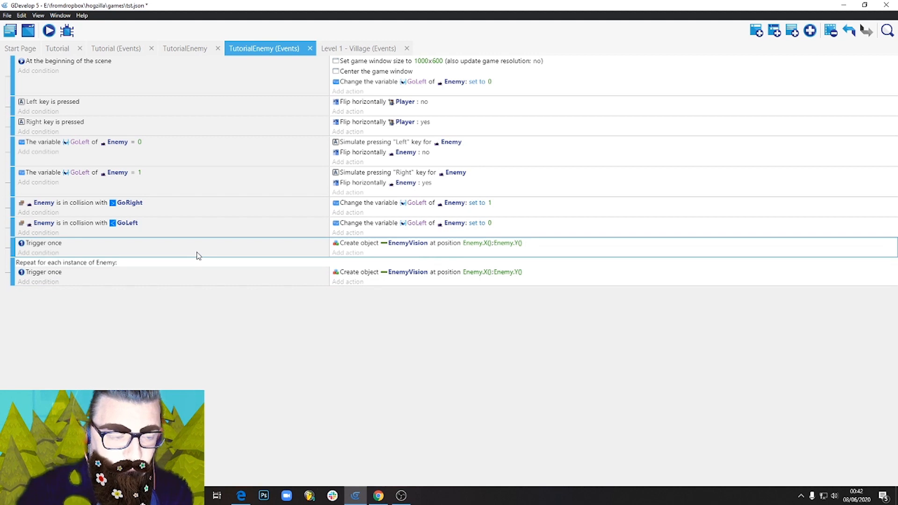
pyautogui.press('Delete')
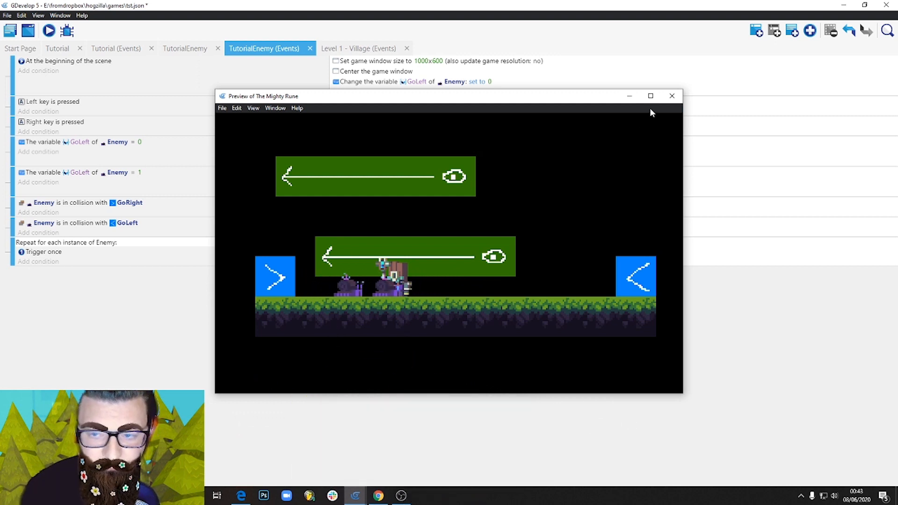
pyautogui.click(672, 97)
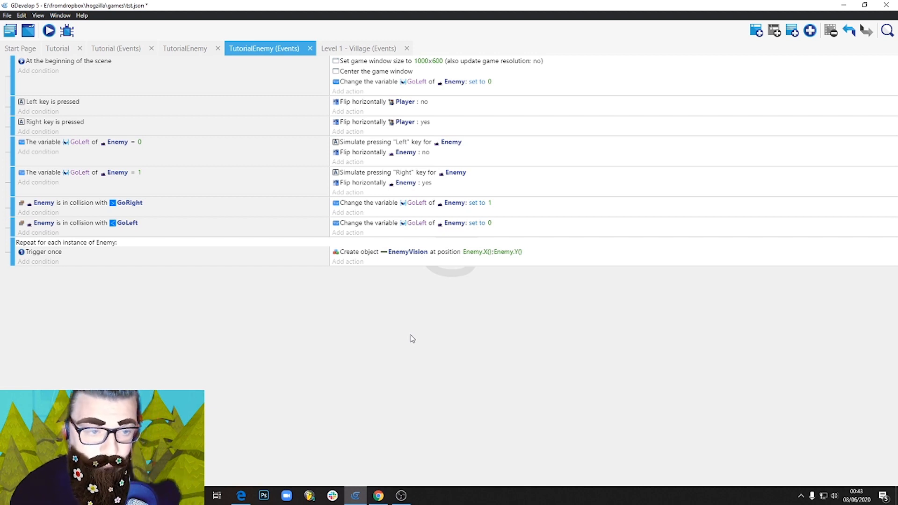
pyautogui.click(278, 265)
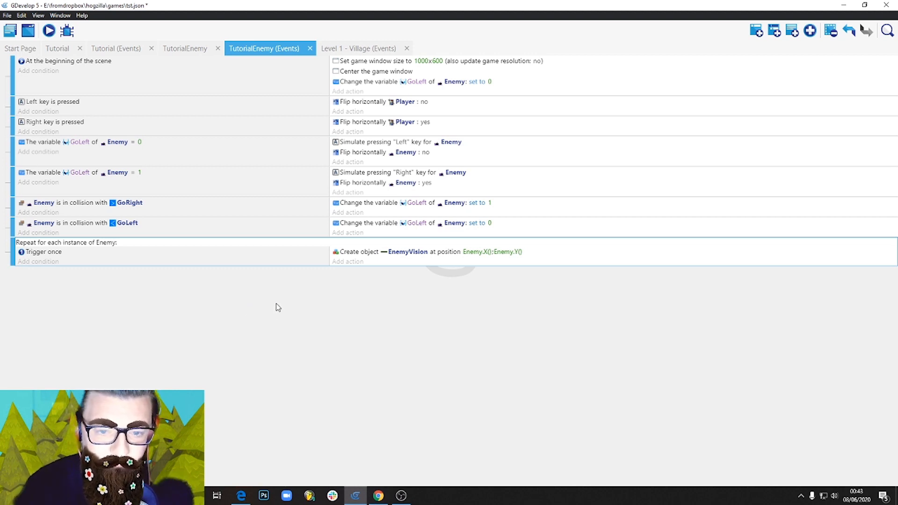
# Add a Link two objects action between EnemyVision and Enemy to the repeat event that creates EnemyVision.
pyautogui.click(350, 262)
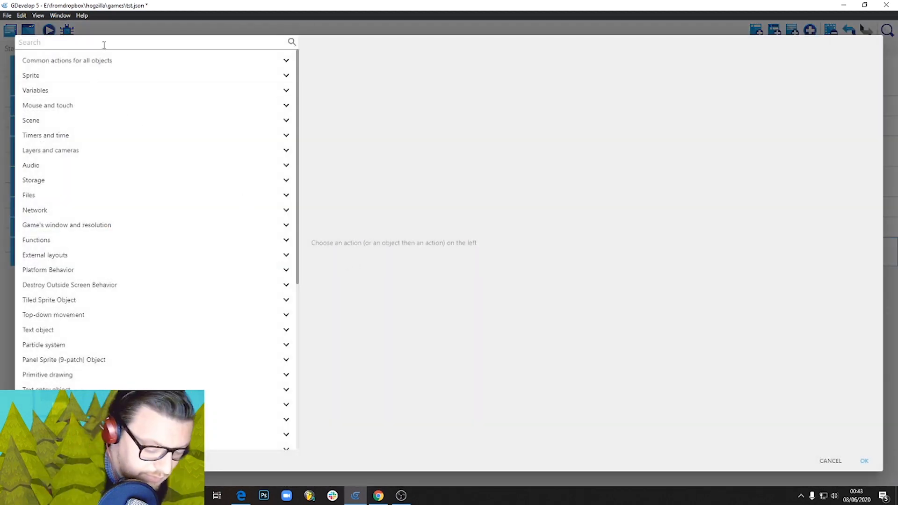
pyautogui.write('link')
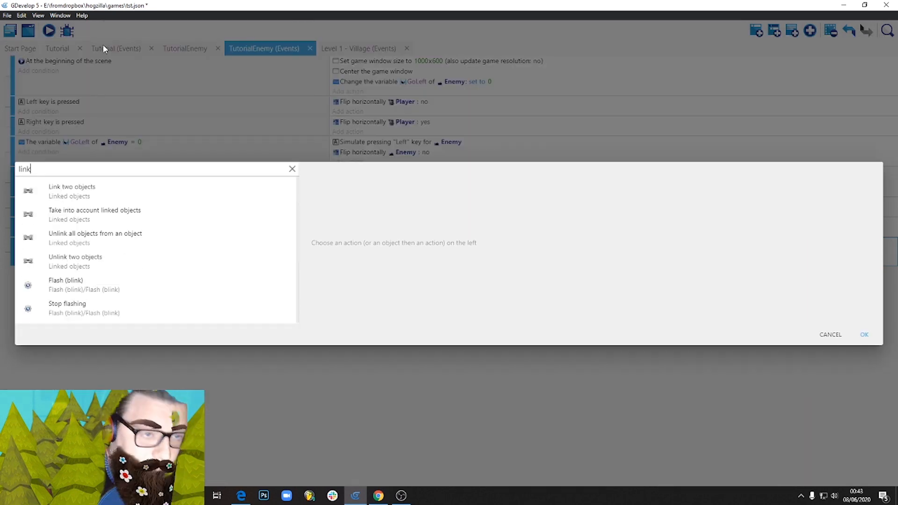
pyautogui.click(175, 184)
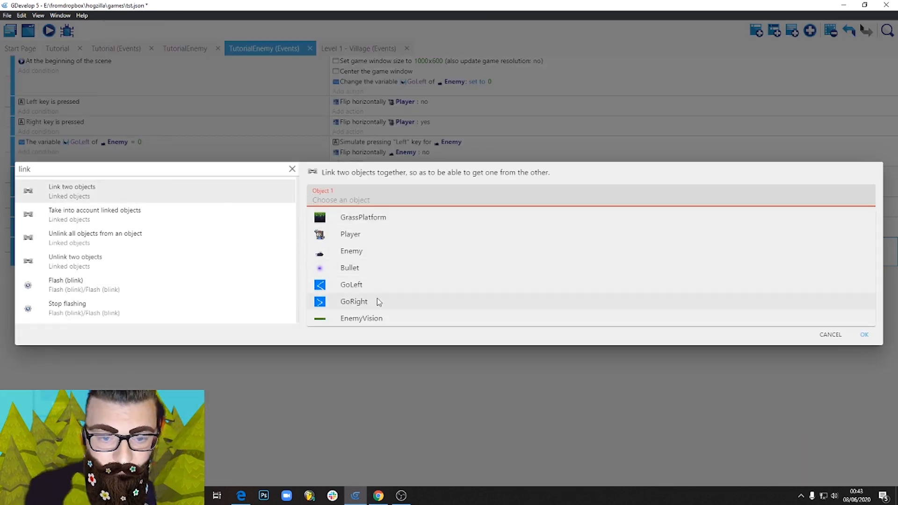
pyautogui.click(380, 318)
pyautogui.click(367, 227)
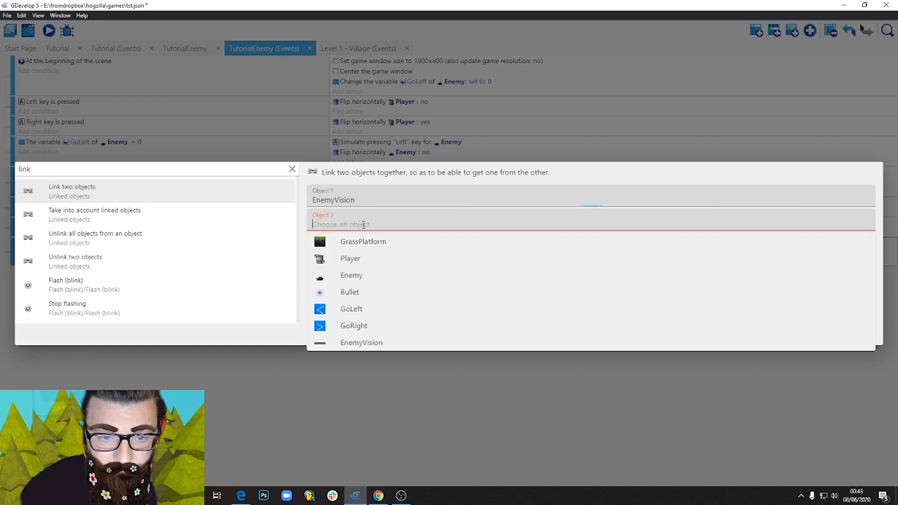
pyautogui.click(364, 276)
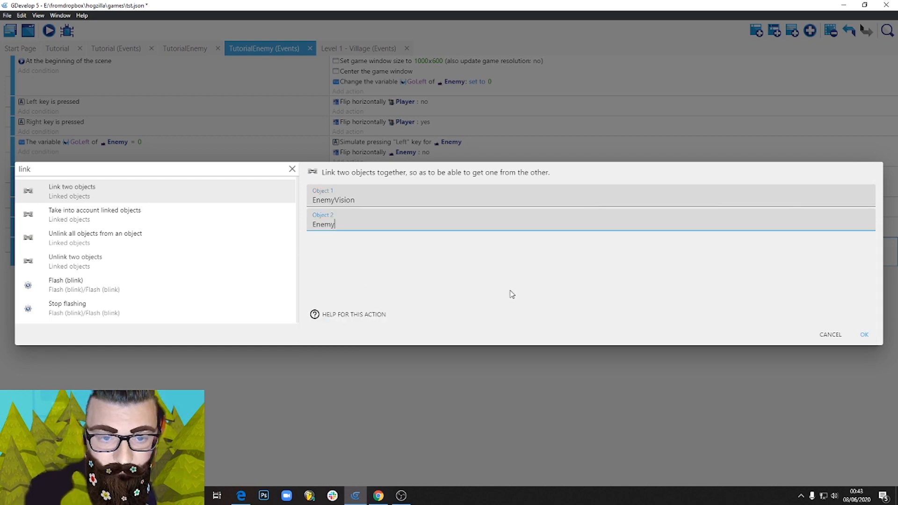
pyautogui.click(863, 335)
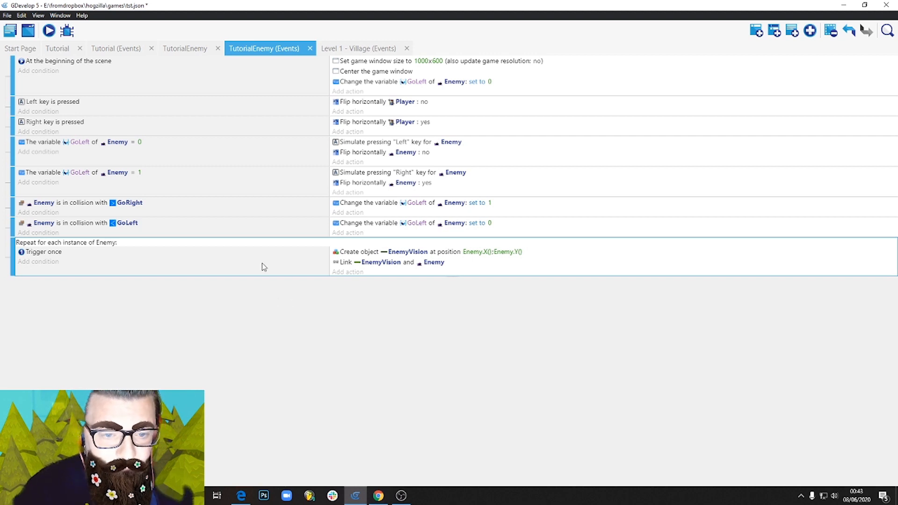
# Add a second For each object event at the end of the events and set it to repeat for each Enemy.
pyautogui.click(814, 31)
pyautogui.click(827, 61)
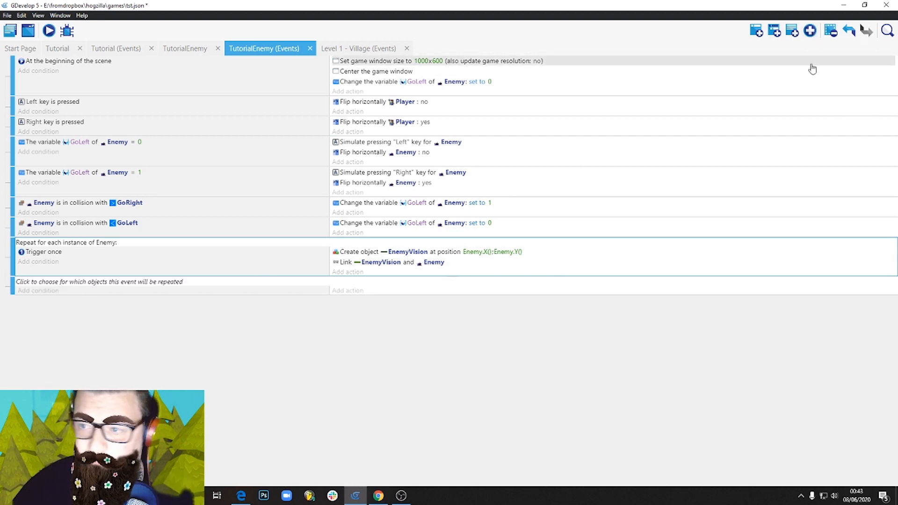
pyautogui.click(128, 283)
pyautogui.click(78, 350)
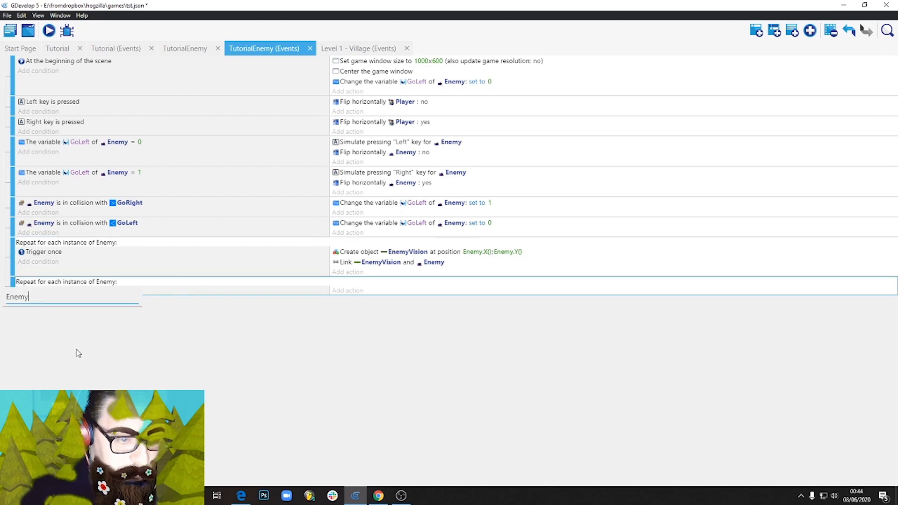
pyautogui.click(119, 326)
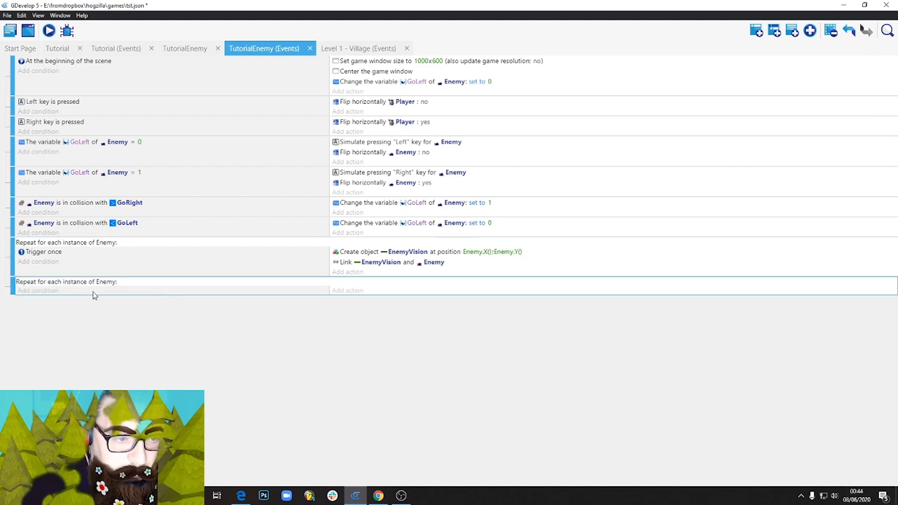
# Add a Take into account linked objects condition to the new repeat event, picking EnemyVision linked to Enemy.
pyautogui.click(45, 291)
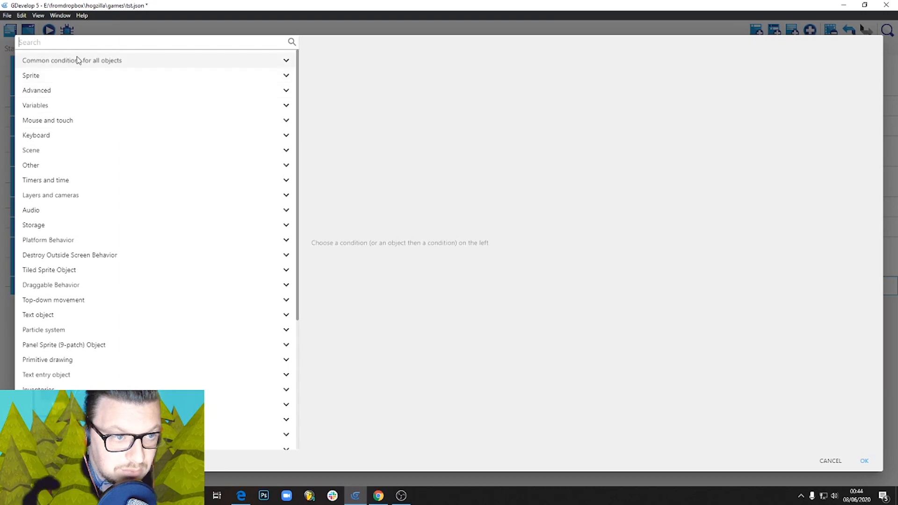
pyautogui.write('lik')
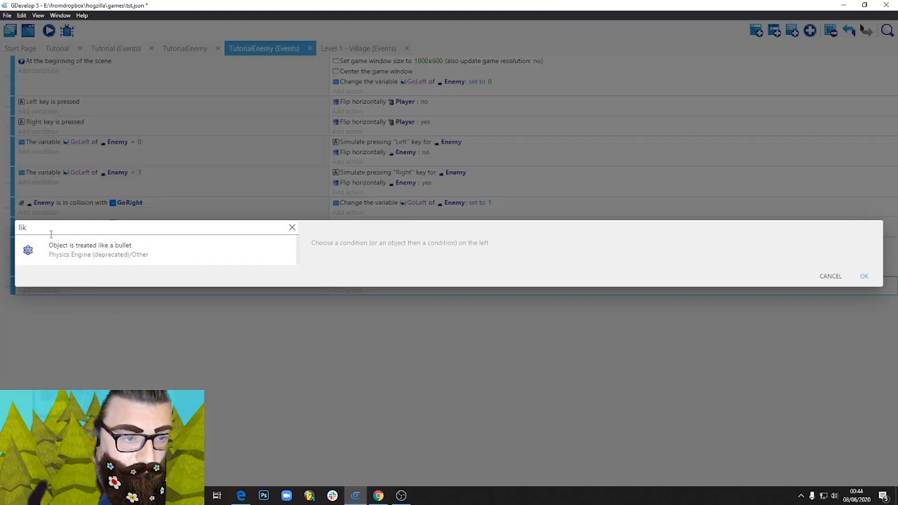
pyautogui.moveTo(51, 234); pyautogui.dragTo(10, 233)
pyautogui.write('link')
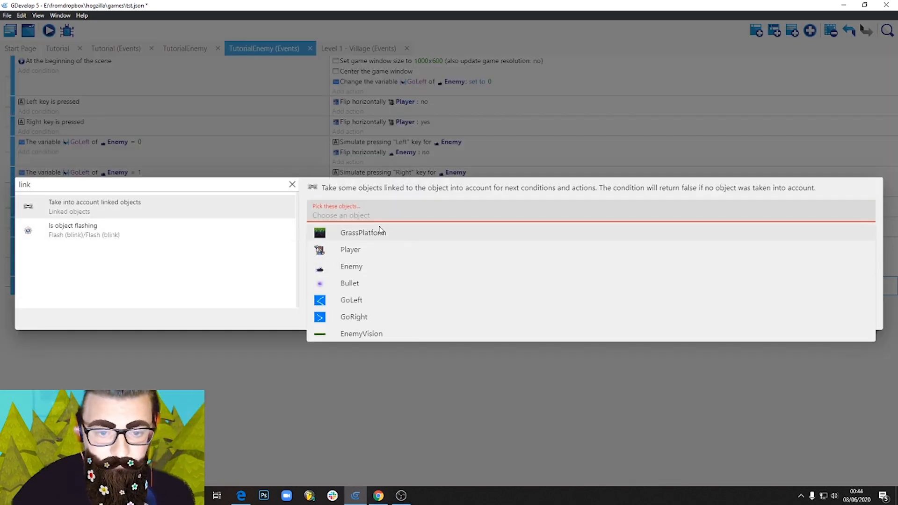
pyautogui.click(370, 334)
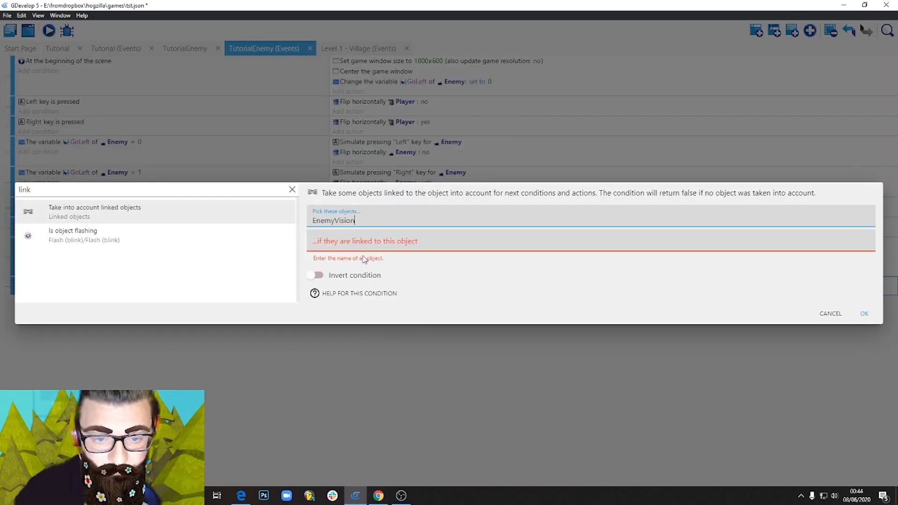
pyautogui.click(363, 244)
pyautogui.click(365, 297)
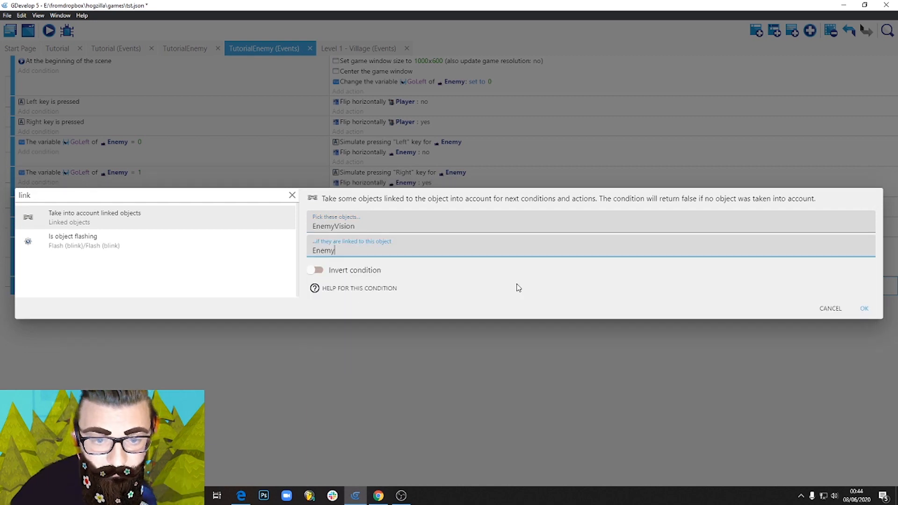
pyautogui.click(867, 309)
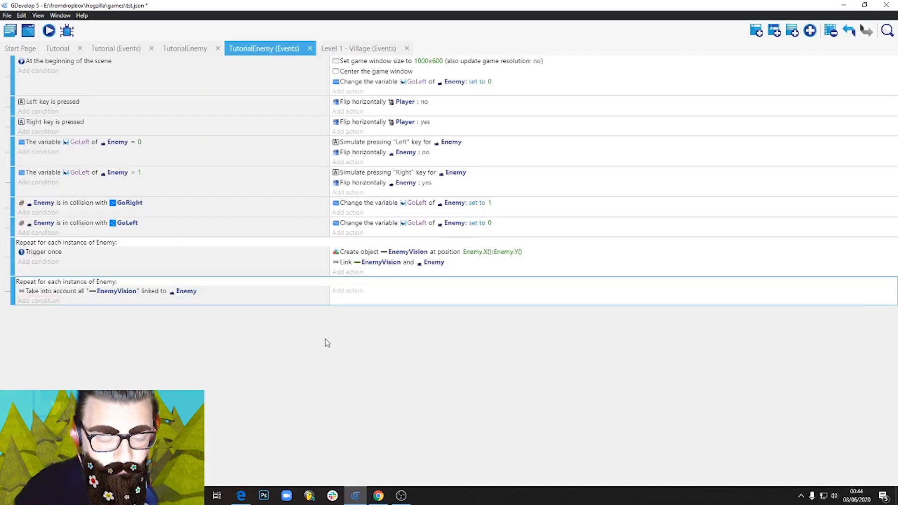
# Start a Position of an object action for EnemyVision in the new repeat event, with its X position set to Enemy.X().
pyautogui.click(349, 295)
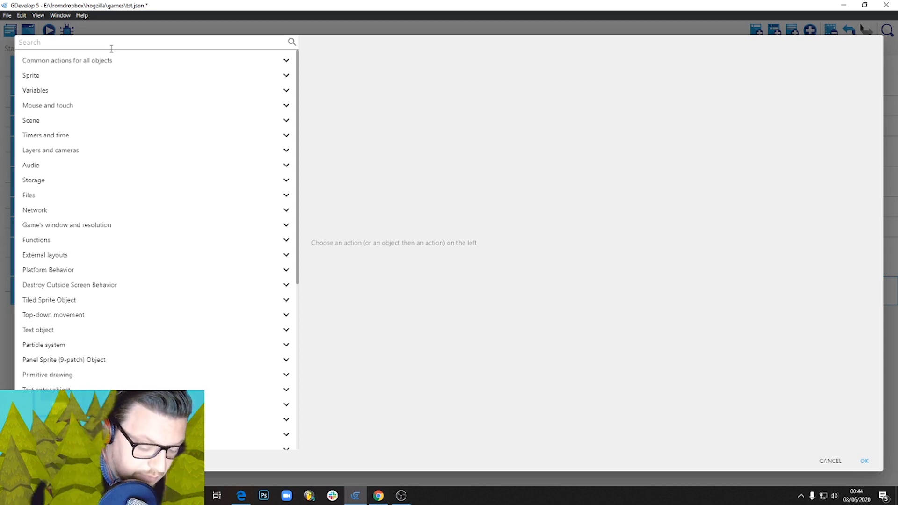
pyautogui.write('posi')
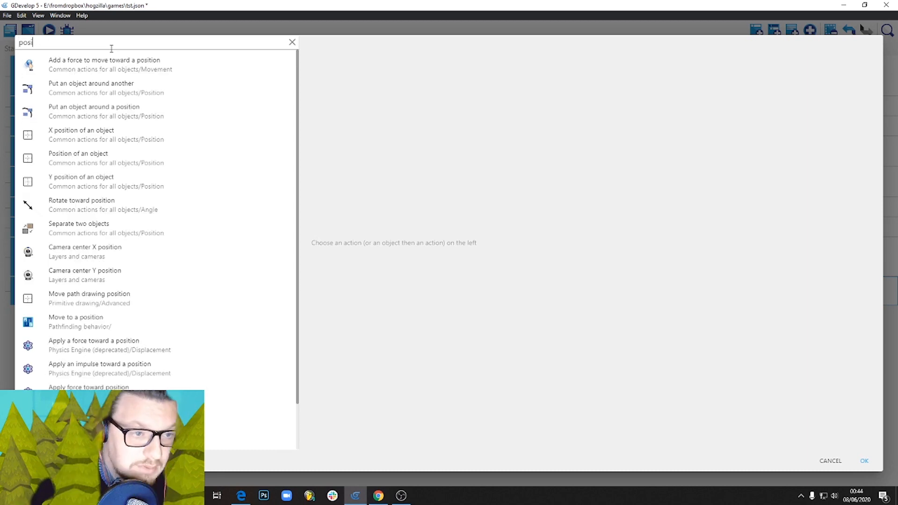
pyautogui.click(105, 161)
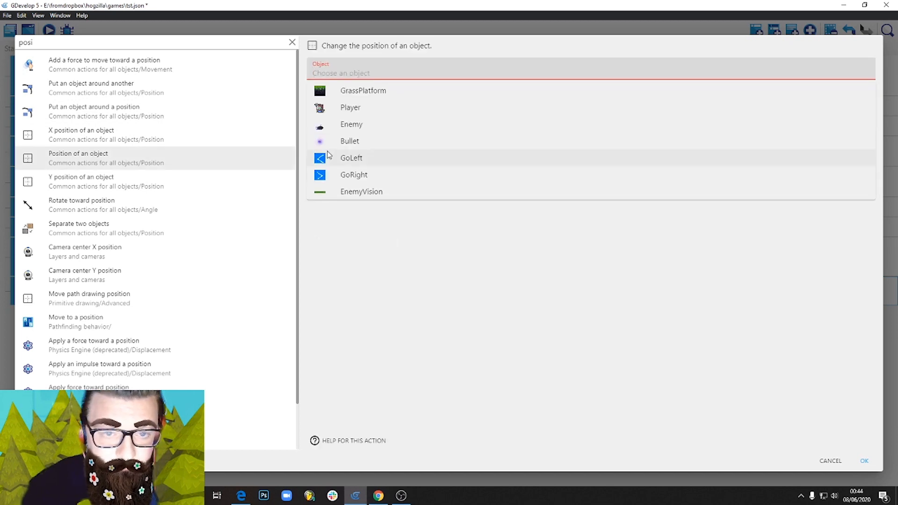
pyautogui.click(370, 192)
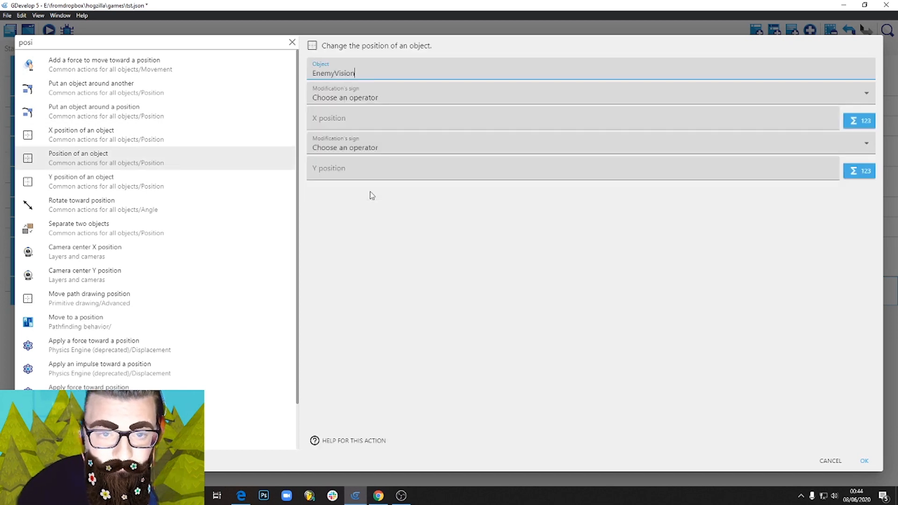
pyautogui.click(366, 99)
pyautogui.click(361, 121)
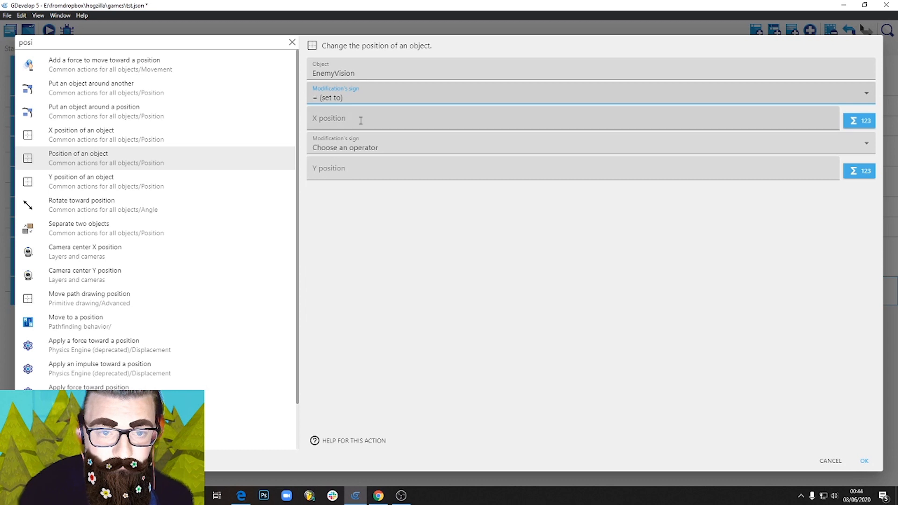
pyautogui.click(360, 121)
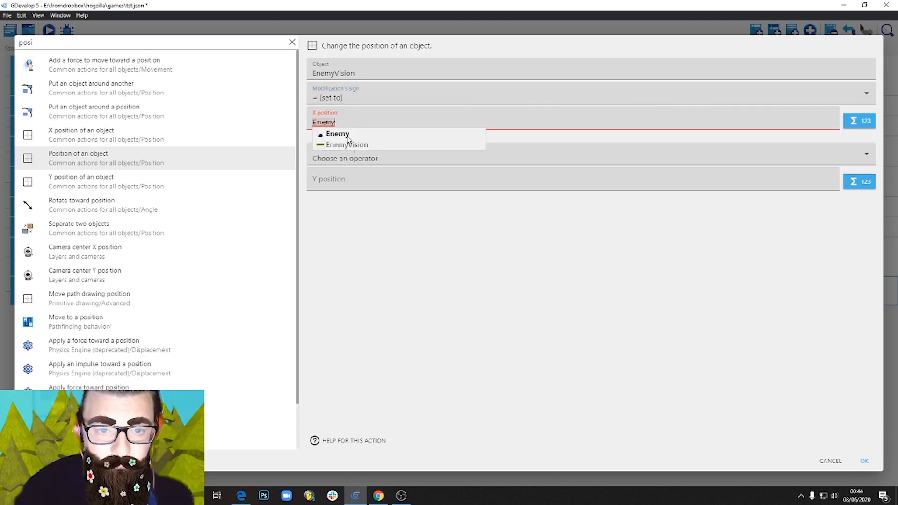
pyautogui.click(347, 136)
pyautogui.write('X()')
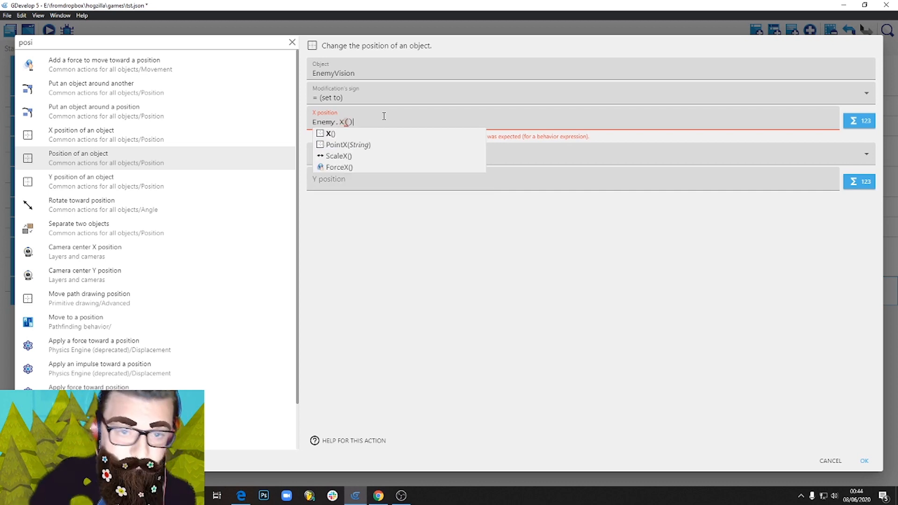
pyautogui.click(459, 249)
# Set the EnemyVision action's Y position to Enemy.Y() and add the action to the event.
pyautogui.click(360, 151)
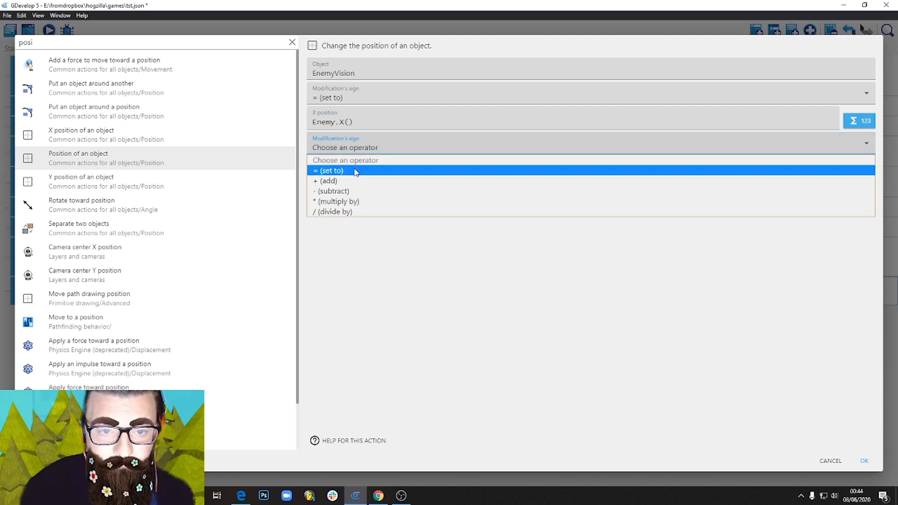
pyautogui.click(357, 170)
pyautogui.click(341, 169)
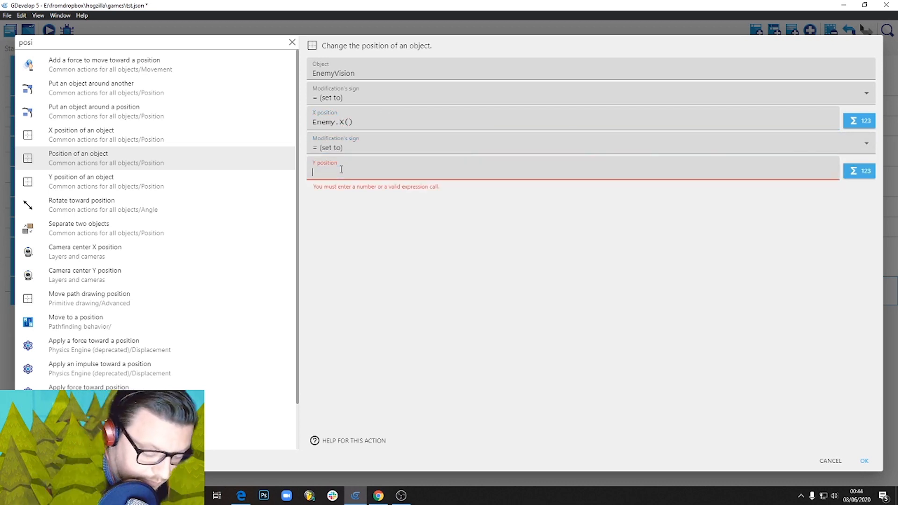
pyautogui.write('Enemy.')
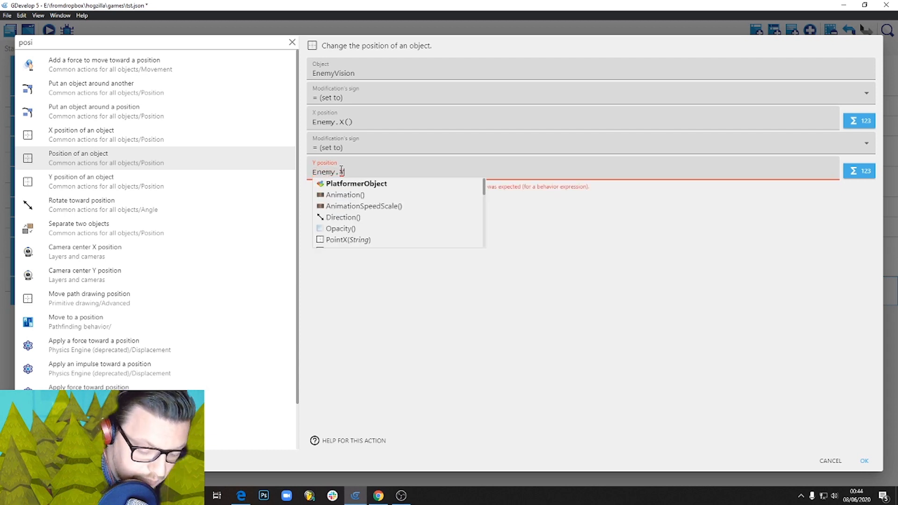
pyautogui.write('Y()')
pyautogui.click(698, 307)
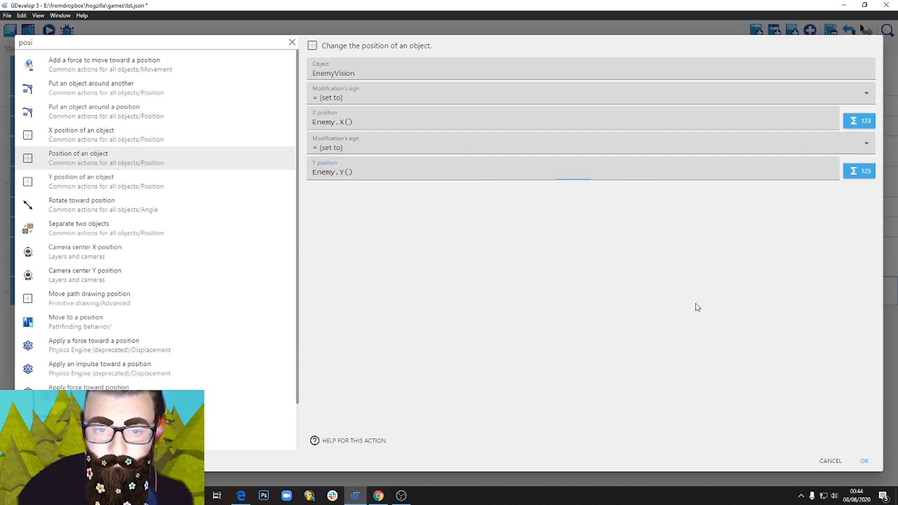
pyautogui.click(864, 461)
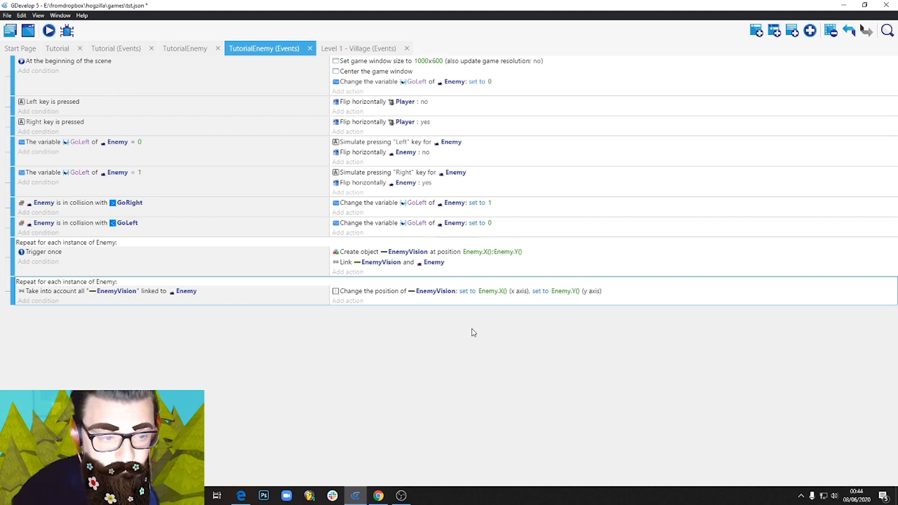
# Preview the game and move and jump the player around the platform to check how EnemyVision follows each enemy.
pyautogui.click(50, 31)
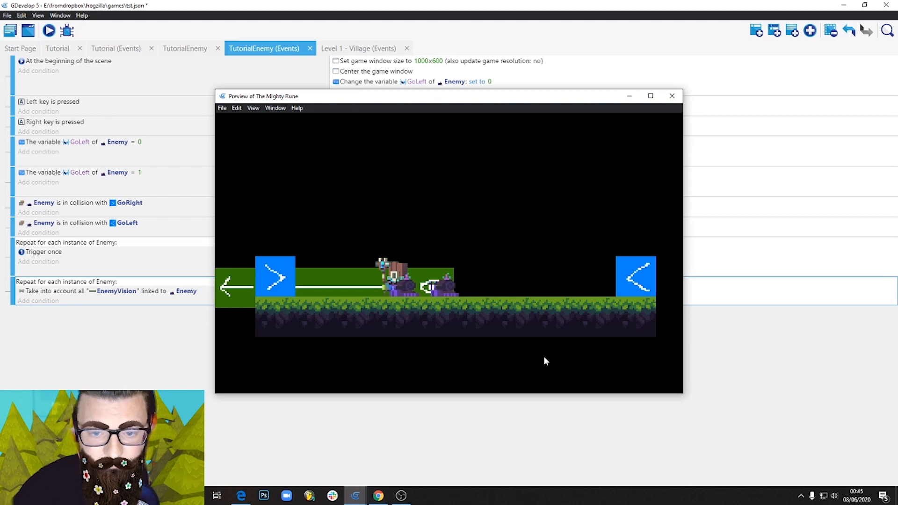
pyautogui.press('Right')
pyautogui.press('Left')
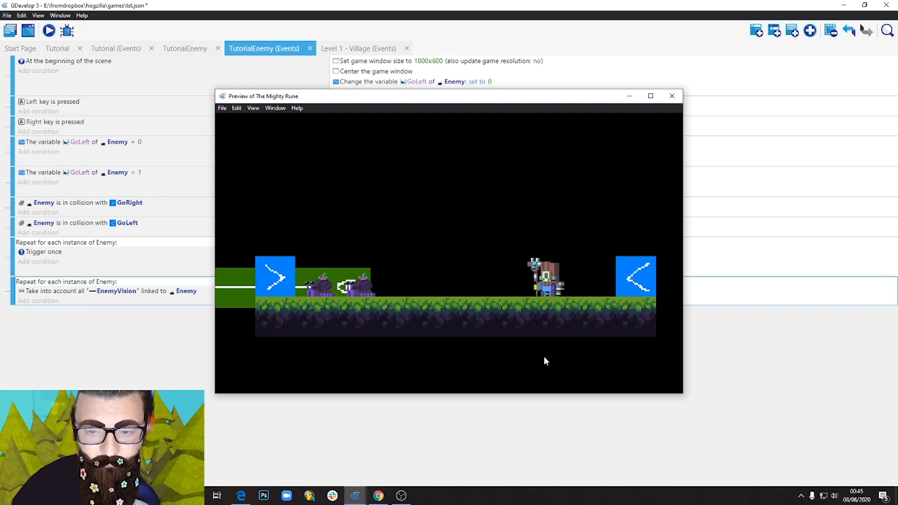
pyautogui.press('Right')
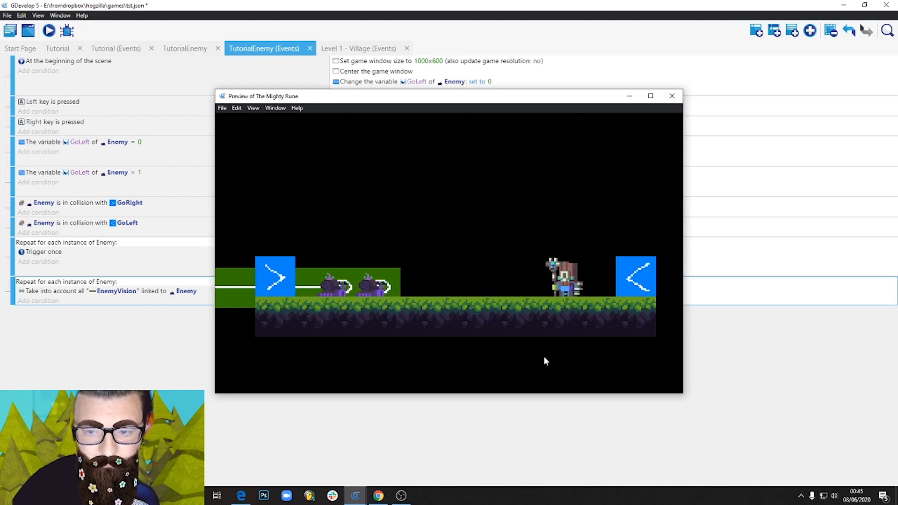
pyautogui.press('Left')
pyautogui.press('space')
pyautogui.press('Right')
pyautogui.press('space')
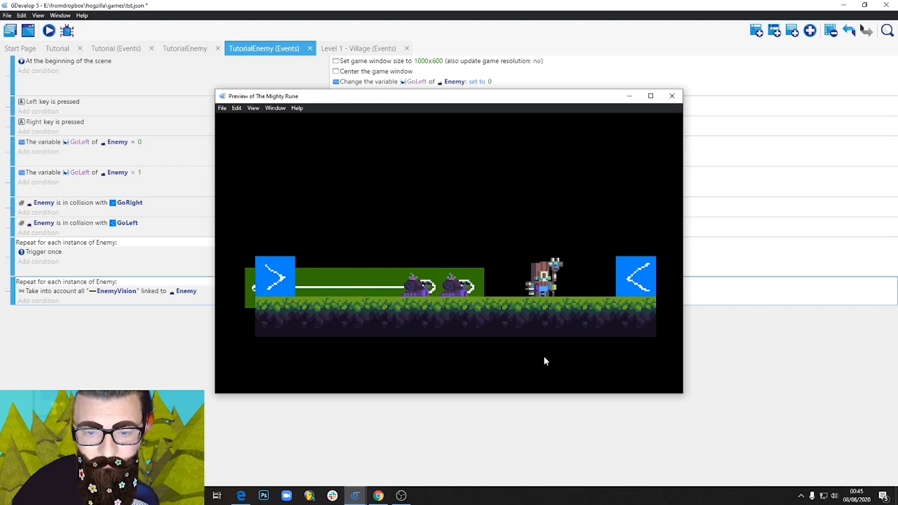
pyautogui.press('Left')
pyautogui.press('space')
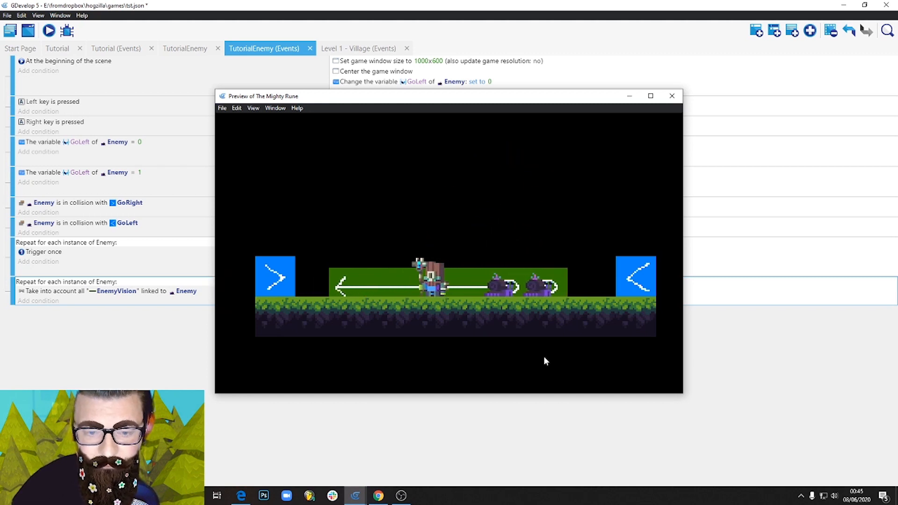
pyautogui.press('Left')
pyautogui.press('space')
pyautogui.press('Right')
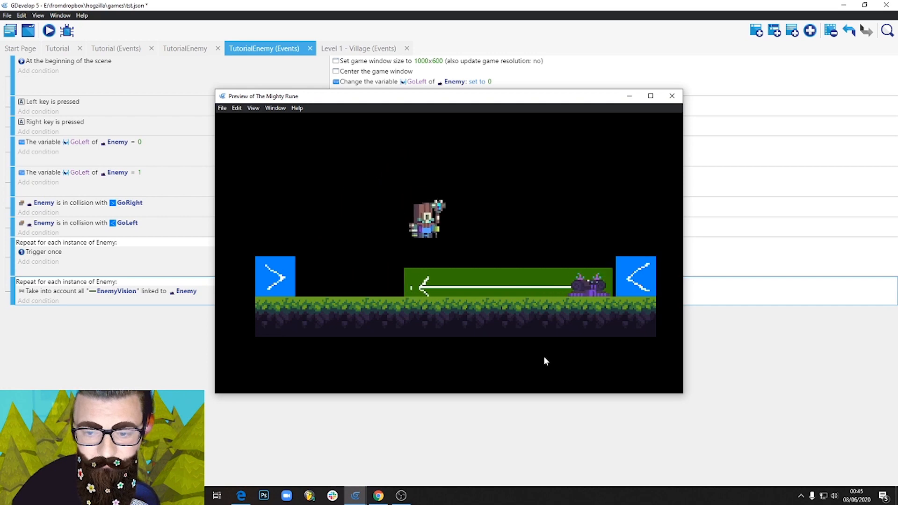
pyautogui.press('space')
pyautogui.press('Left')
pyautogui.press('space')
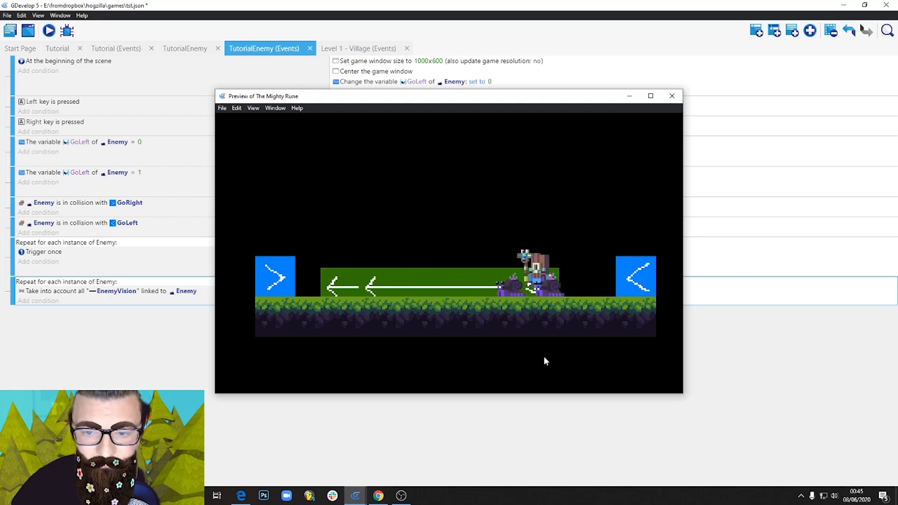
pyautogui.press('Right')
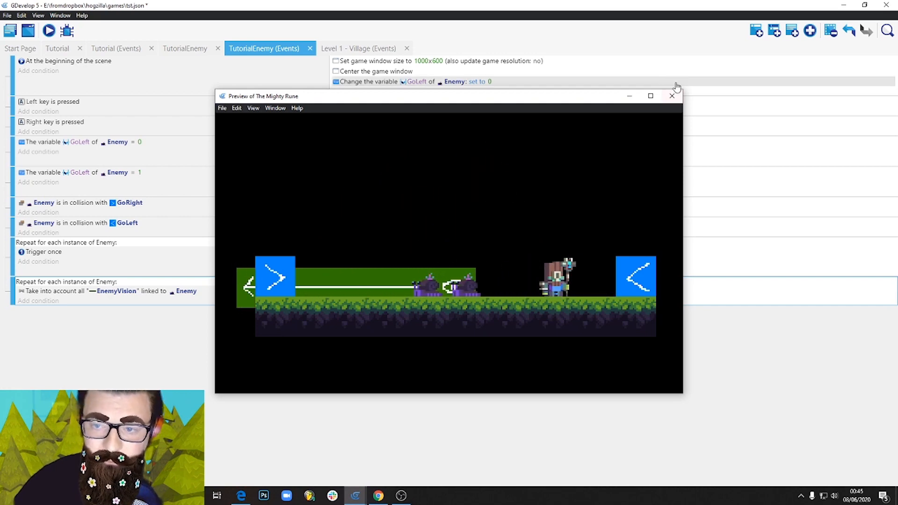
# Close the game preview and add a For each object event that repeats for each instance of Enemy.
pyautogui.click(672, 95)
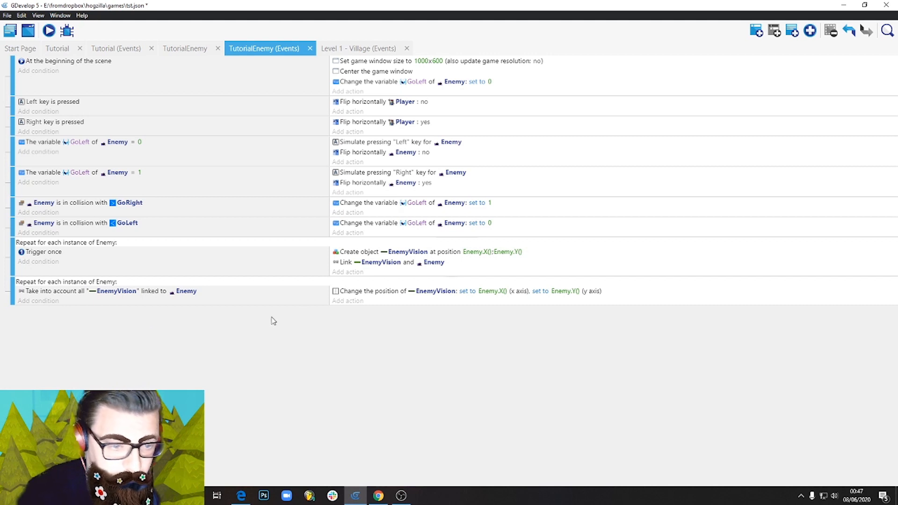
pyautogui.click(811, 31)
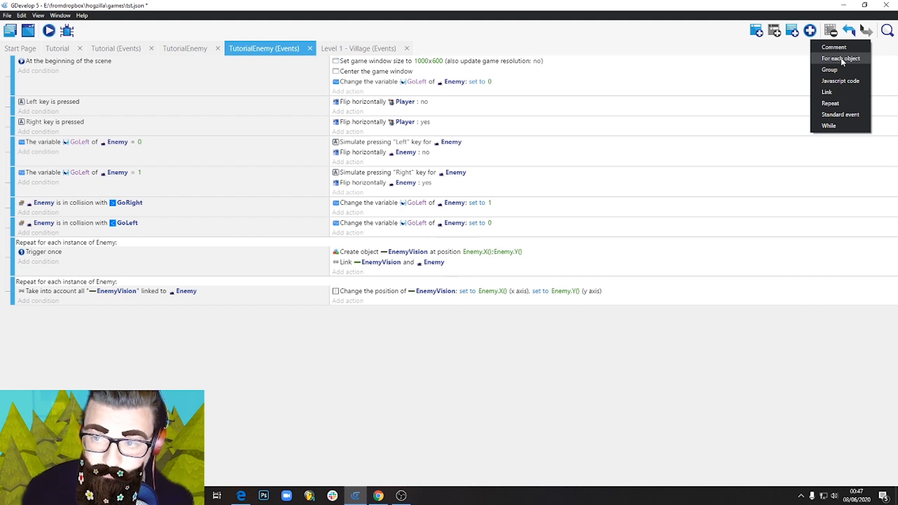
pyautogui.click(842, 61)
pyautogui.click(155, 312)
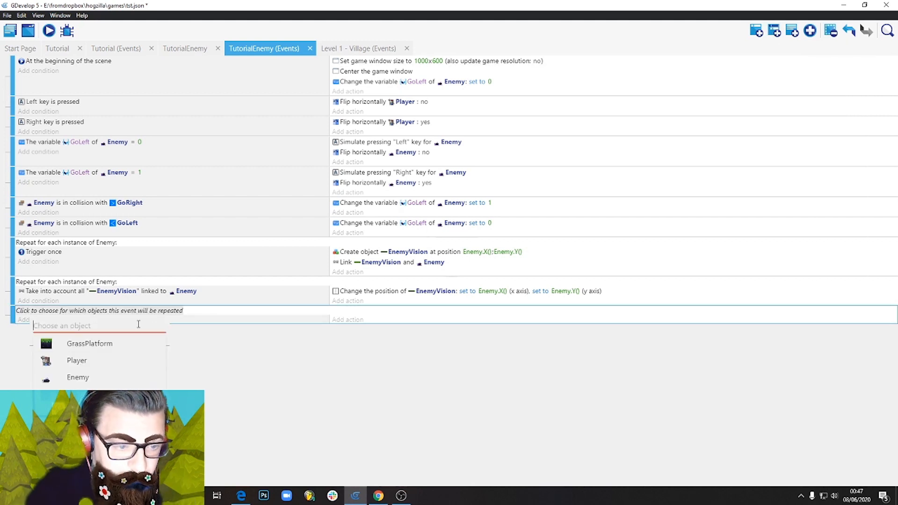
pyautogui.click(78, 378)
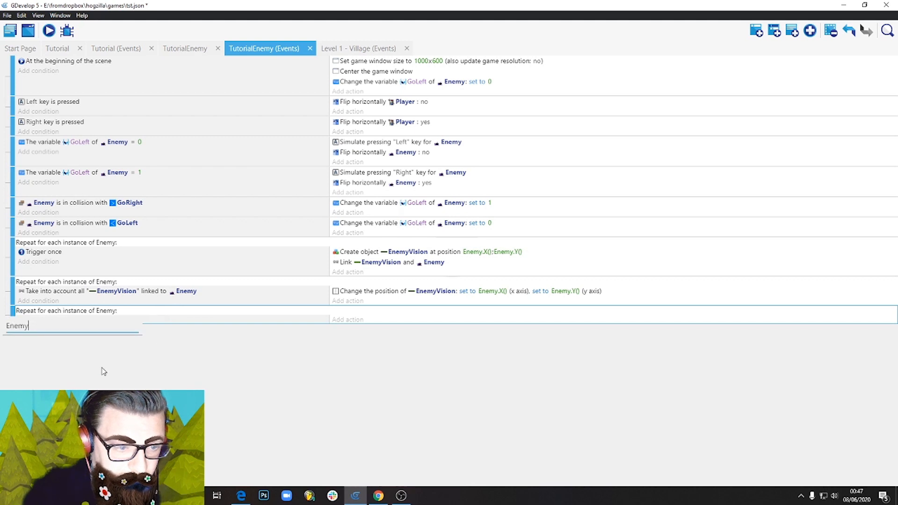
# Add a Take into account linked objects condition to the new repeat event, picking EnemyVision objects linked to Enemy.
pyautogui.click(169, 321)
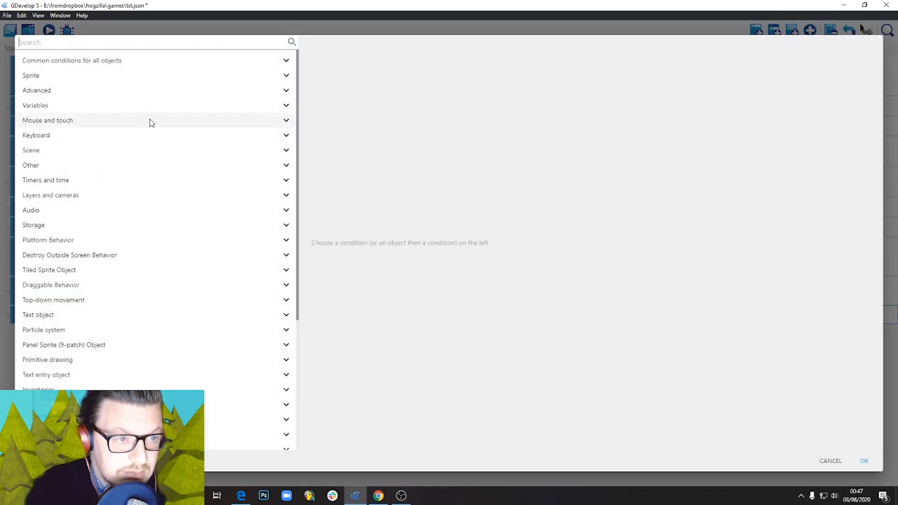
pyautogui.write('take')
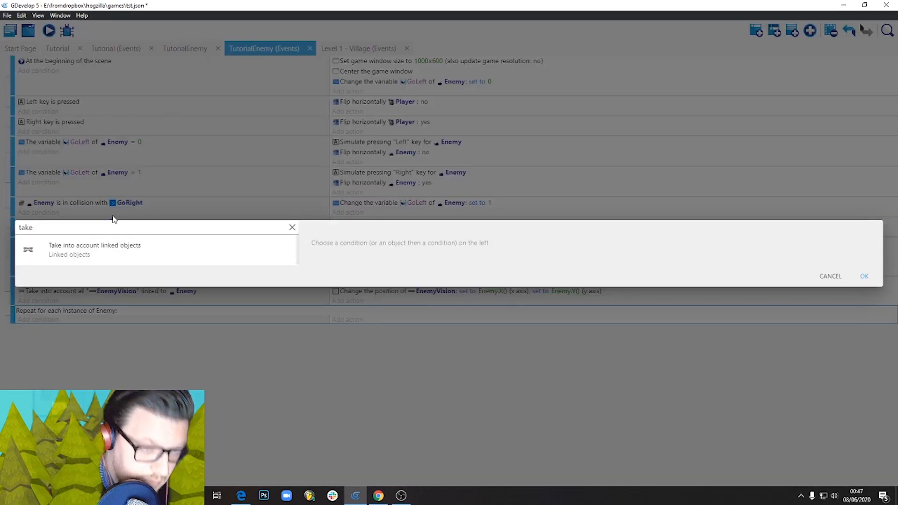
pyautogui.click(117, 252)
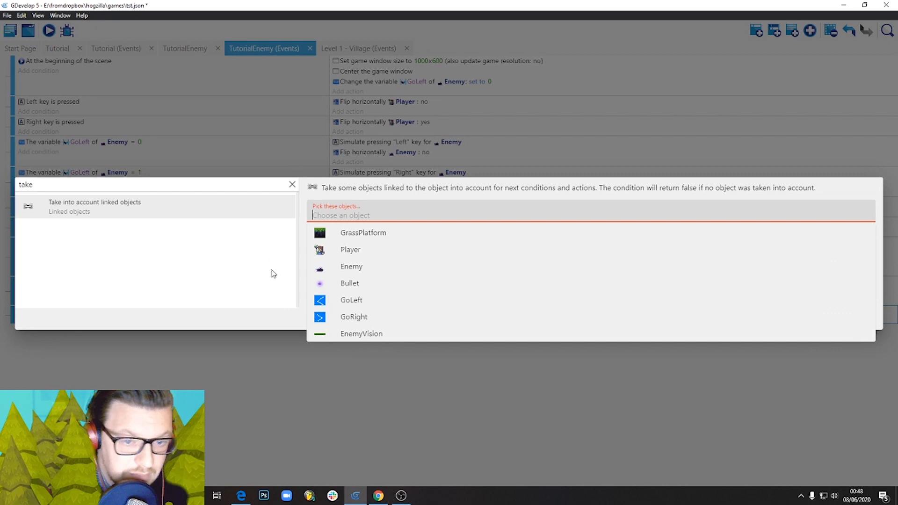
pyautogui.click(367, 331)
pyautogui.click(363, 240)
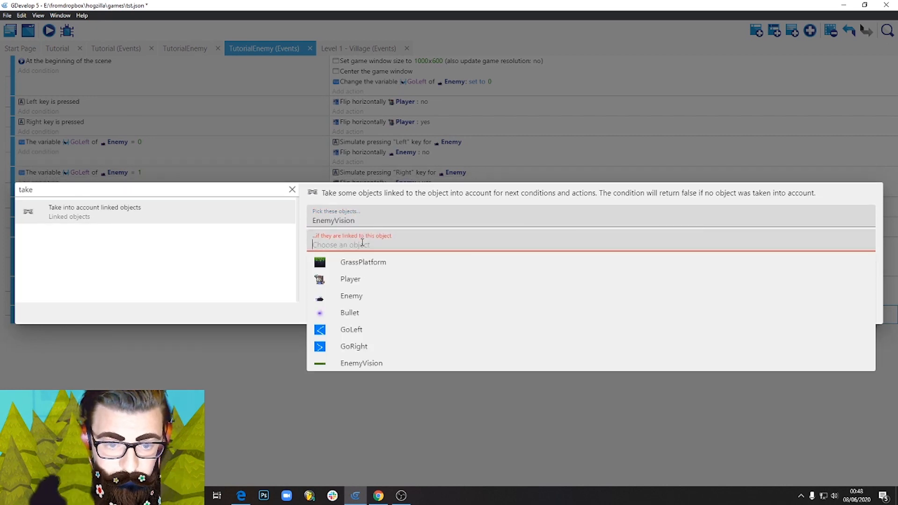
pyautogui.click(365, 296)
pyautogui.click(864, 310)
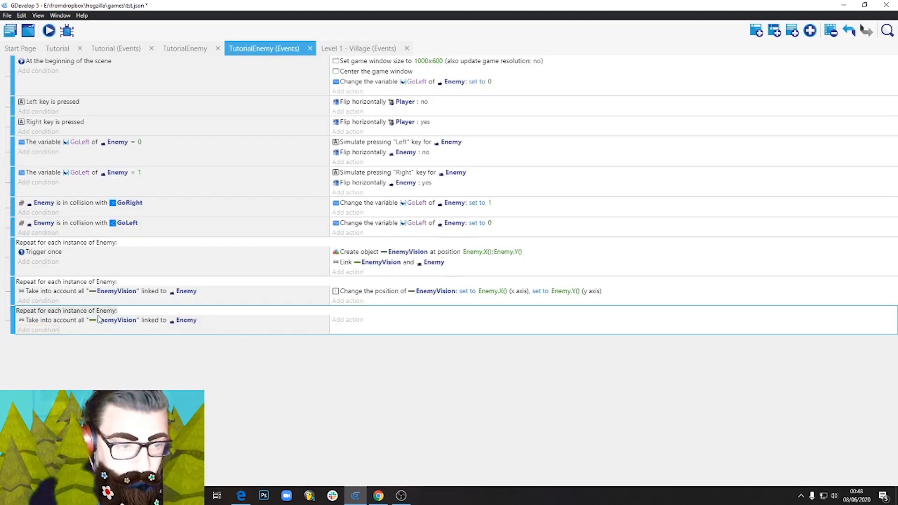
# Add a Horizontally flipped condition for Enemy below the linked objects condition in the last repeat event.
pyautogui.click(37, 330)
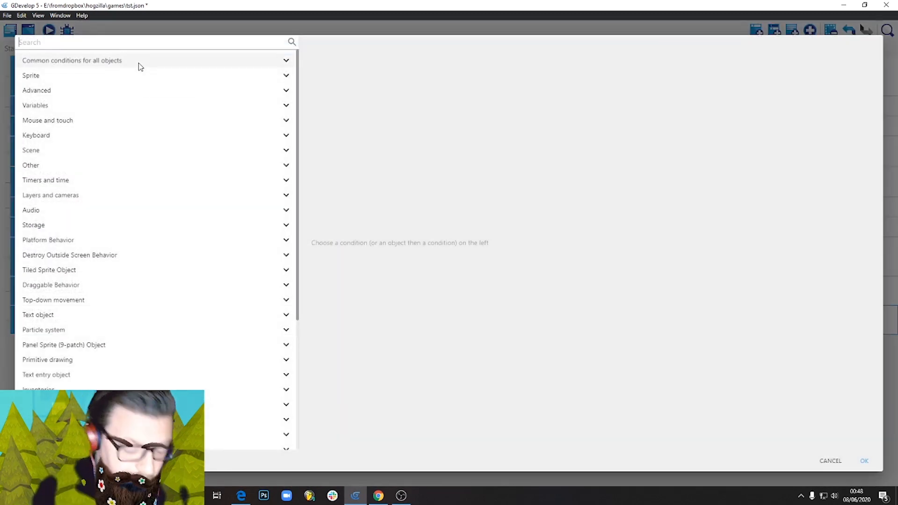
pyautogui.write('fli')
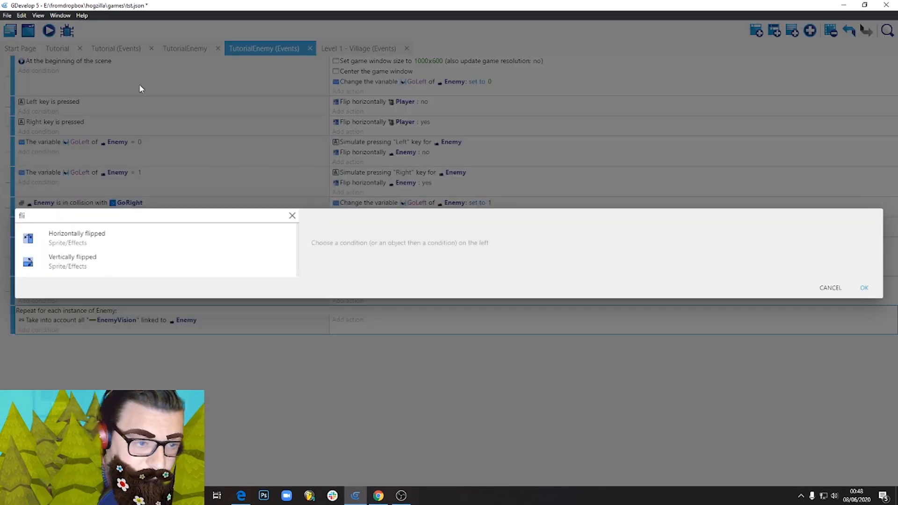
pyautogui.click(138, 239)
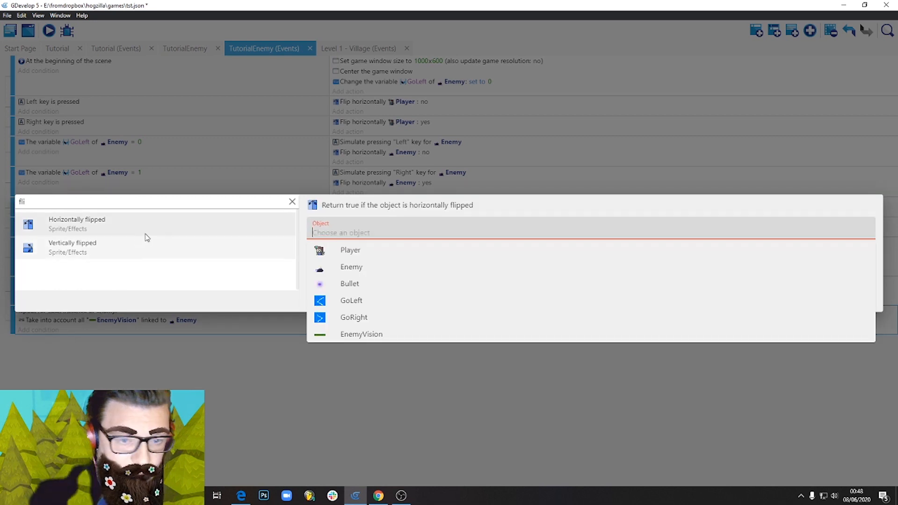
pyautogui.click(365, 267)
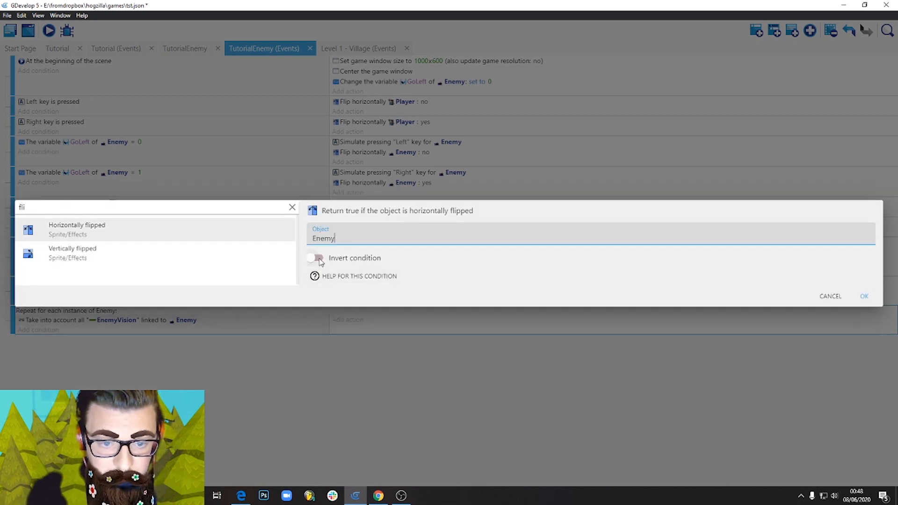
pyautogui.click(862, 298)
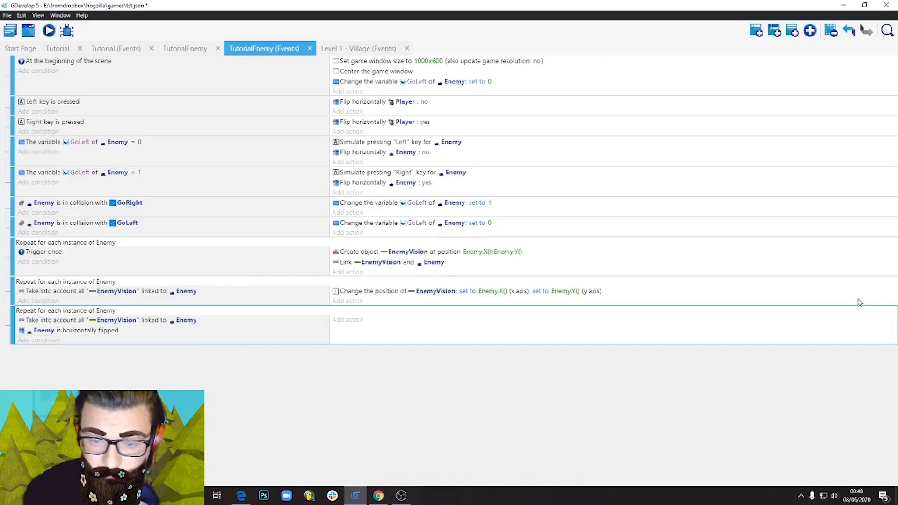
# Add a Flip the object horizontally action for EnemyVision to the last repeat event, with flipping activated.
pyautogui.click(353, 321)
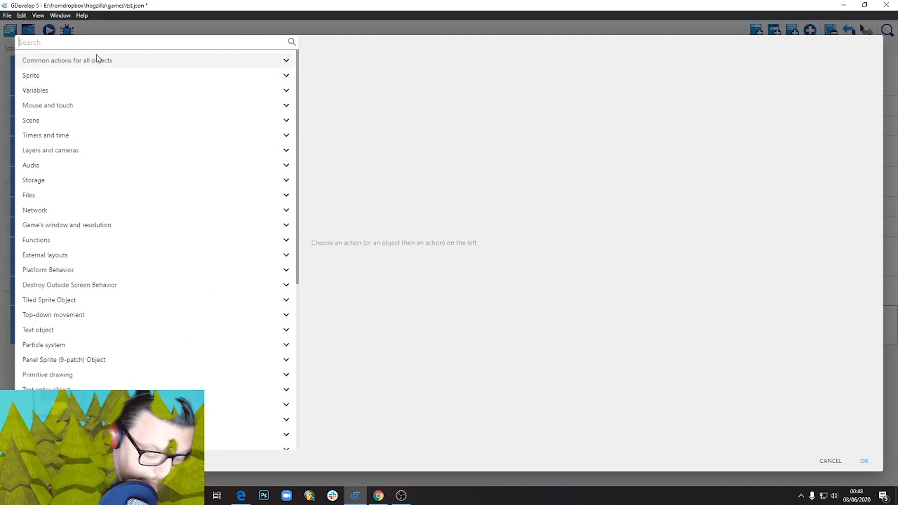
pyautogui.write('flip')
pyautogui.click(149, 232)
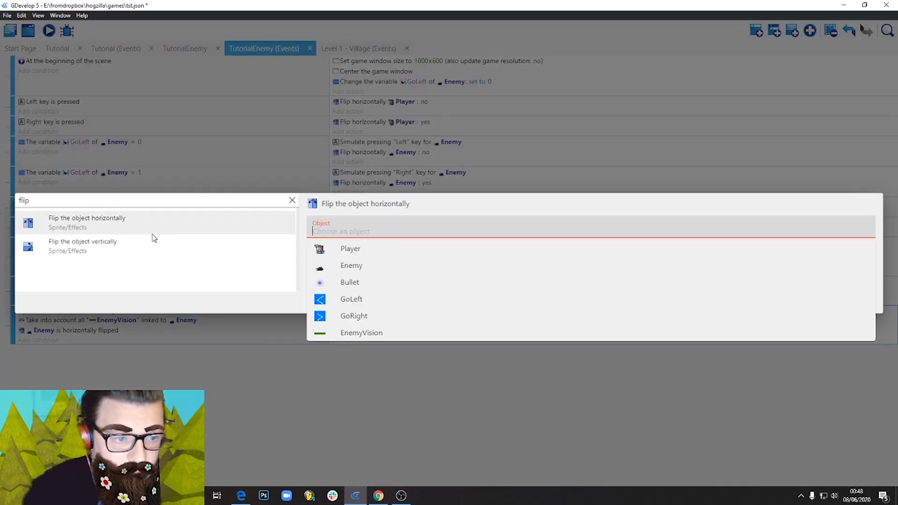
pyautogui.click(377, 333)
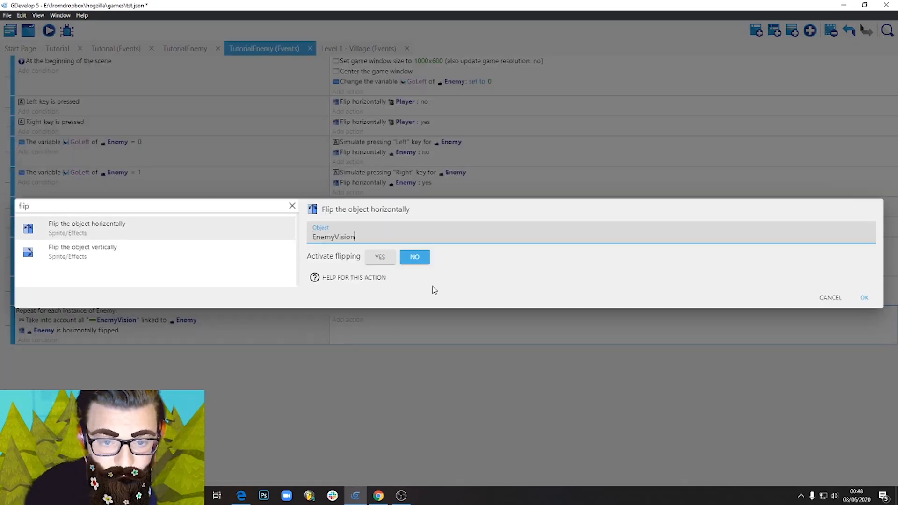
pyautogui.click(379, 257)
pyautogui.click(864, 297)
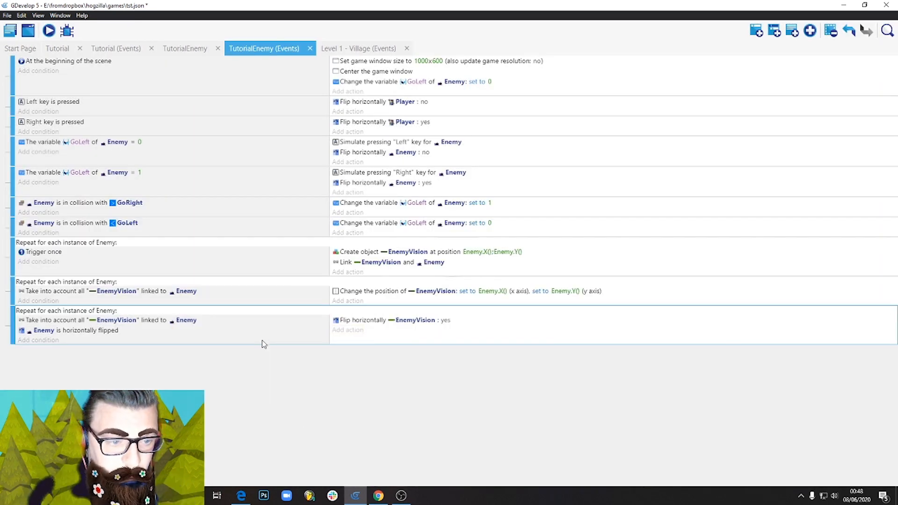
# Duplicate the EnemyVision flipping event and invert the copy's condition that Enemy is horizontally flipped.
pyautogui.hotkey('ctrl', 'c')
pyautogui.hotkey('ctrl', 'v')
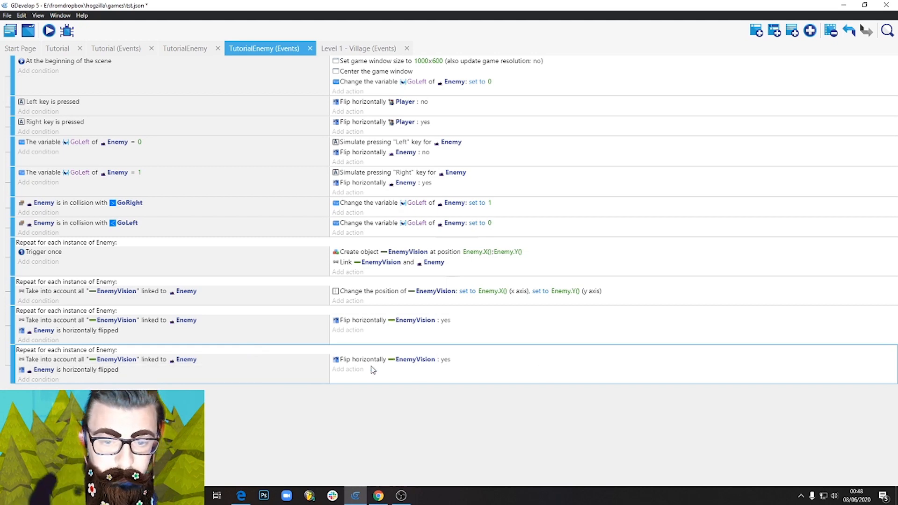
pyautogui.doubleClick(128, 370)
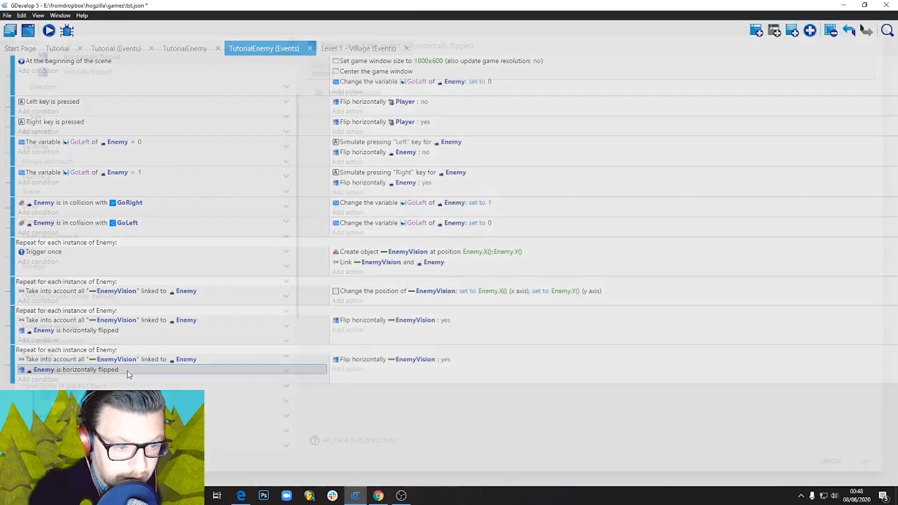
pyautogui.click(315, 92)
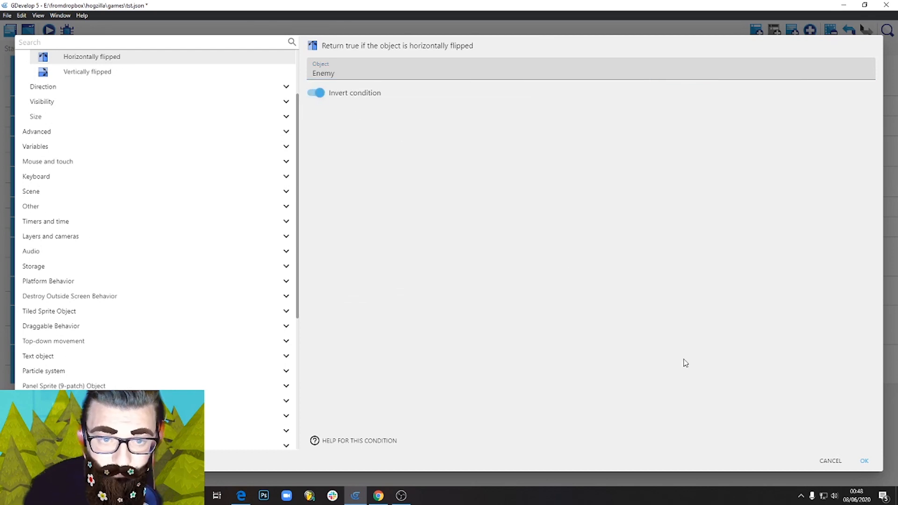
pyautogui.click(865, 461)
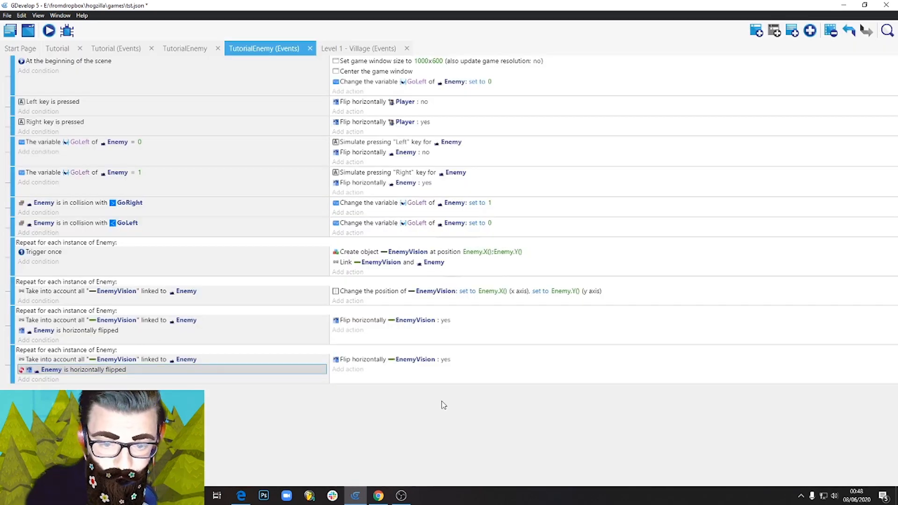
# Set the duplicated event's horizontal flip action for EnemyVision to no.
pyautogui.click(445, 360)
pyautogui.click(488, 378)
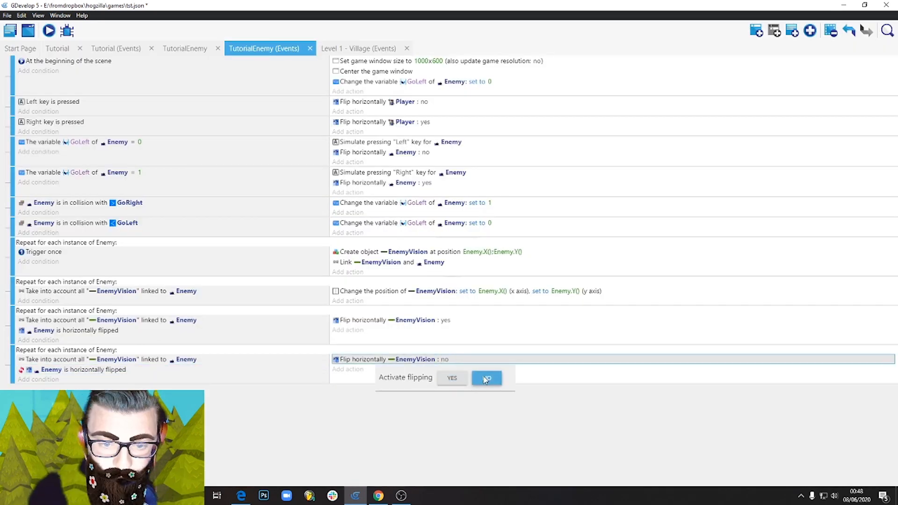
pyautogui.click(422, 413)
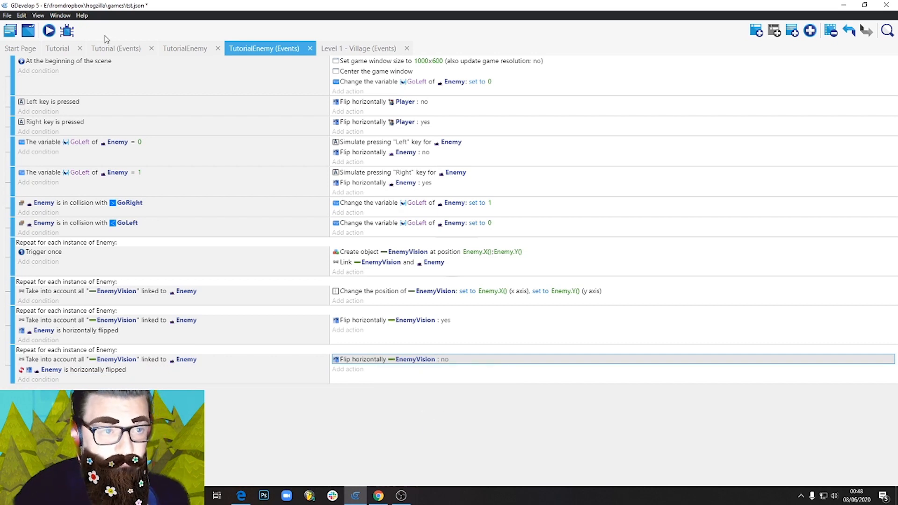
# Preview the game, moving and jumping the player around the slugs to check how EnemyVision flips with each Enemy, and close the preview.
pyautogui.click(48, 30)
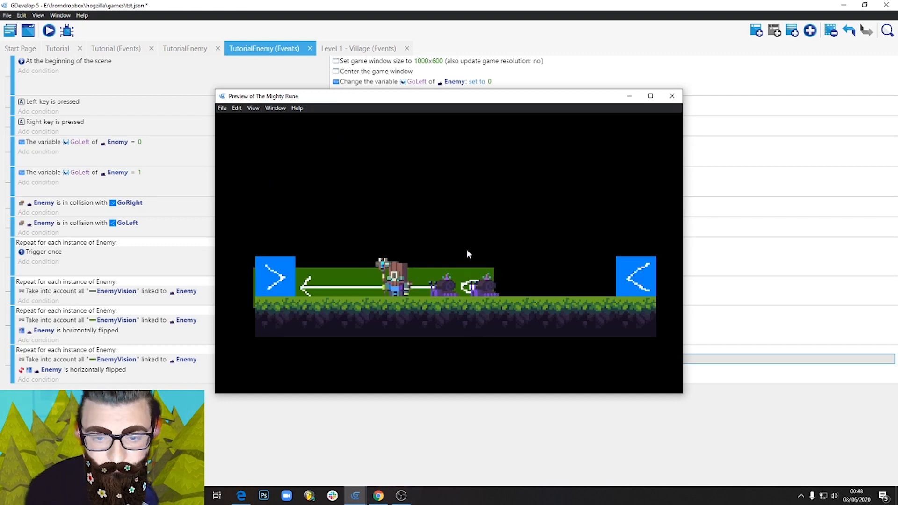
pyautogui.press('Right')
pyautogui.press('Left')
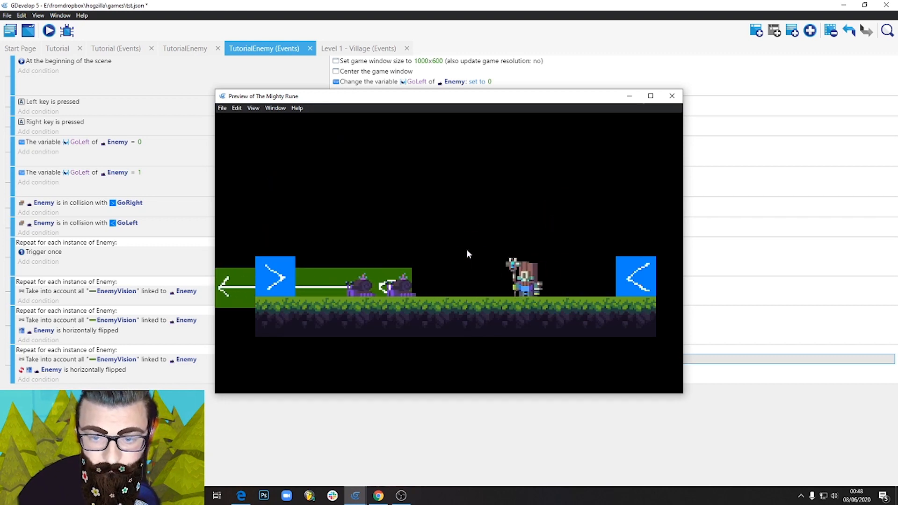
pyautogui.press('Right')
pyautogui.press('space')
pyautogui.press('Left')
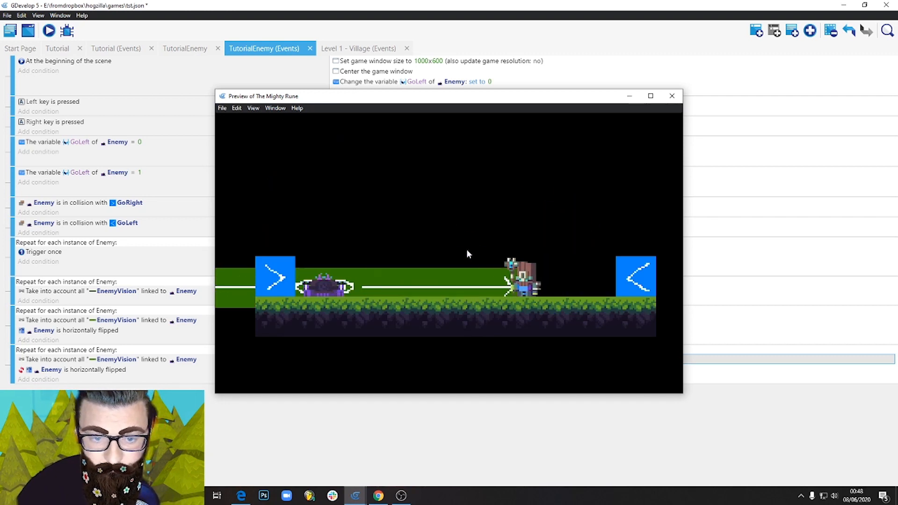
pyautogui.press('Left')
pyautogui.press('space')
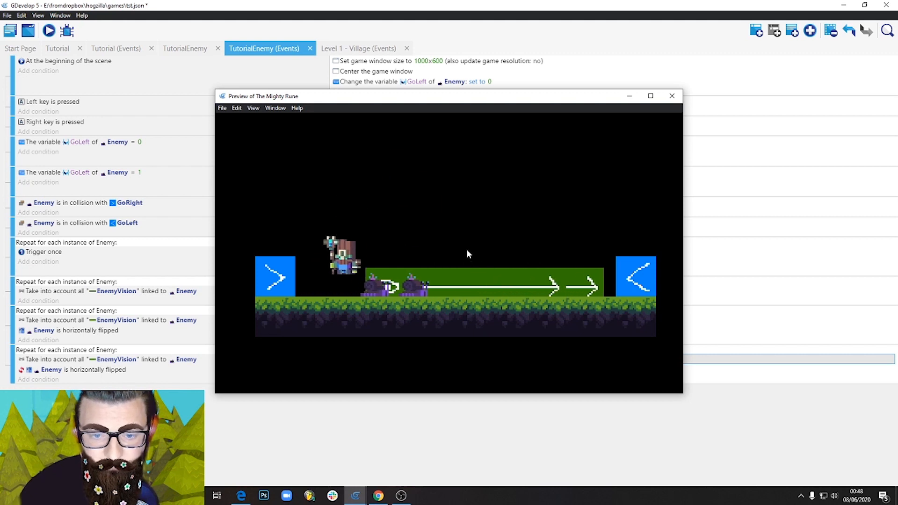
pyautogui.press('Right')
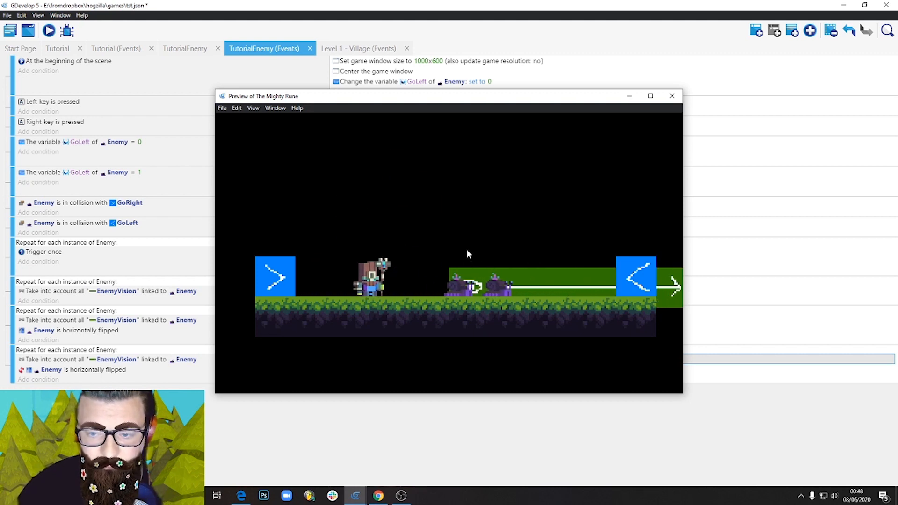
pyautogui.press('Left')
pyautogui.press('Right')
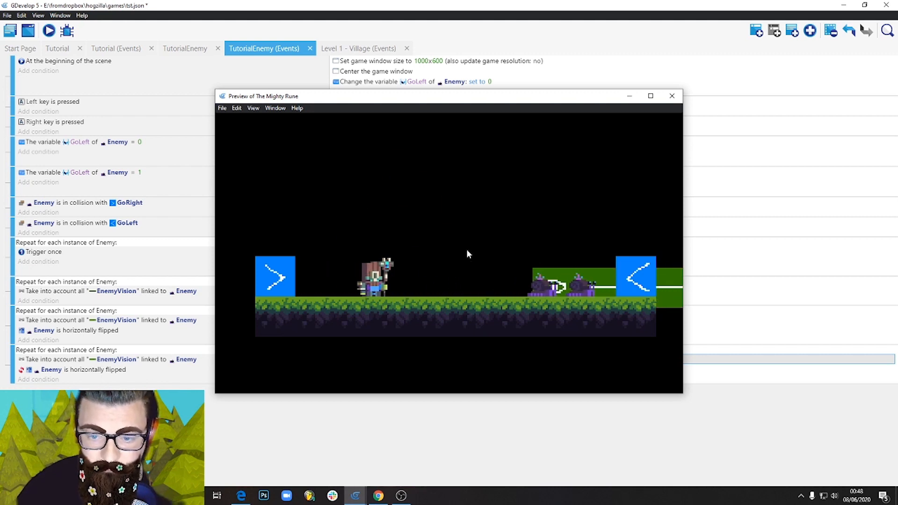
pyautogui.press('Left')
pyautogui.press('Right')
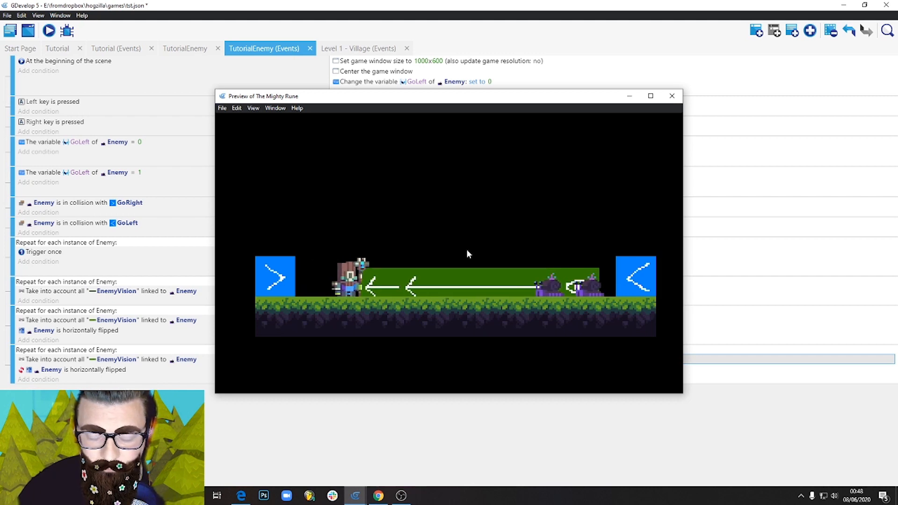
pyautogui.press('space')
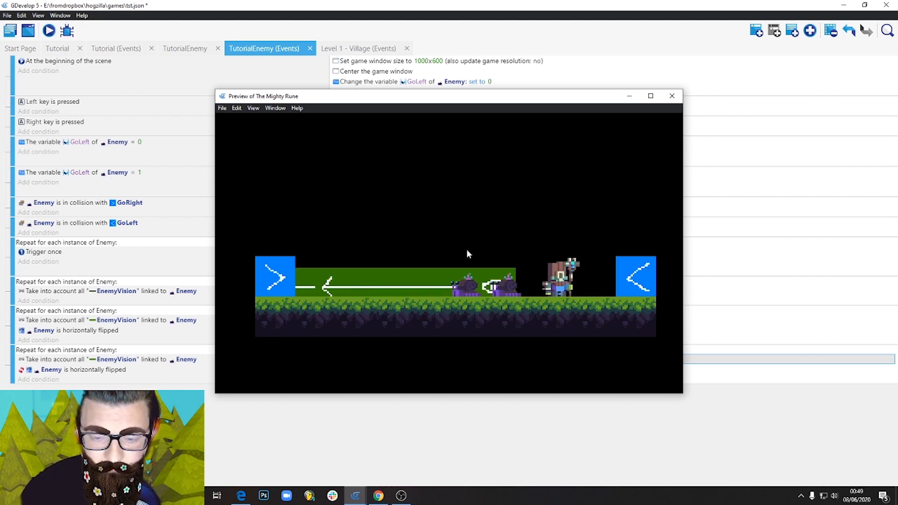
pyautogui.press('Left')
pyautogui.press('space')
pyautogui.press('Left')
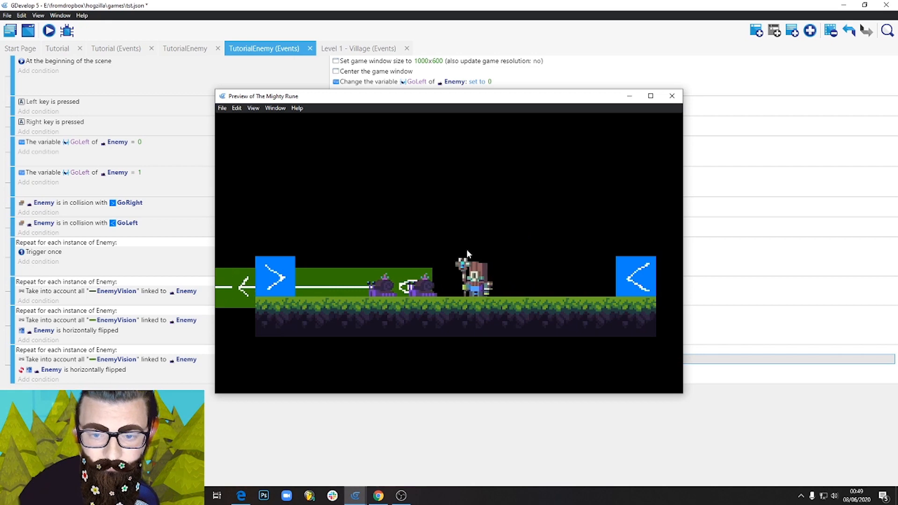
pyautogui.press('Right')
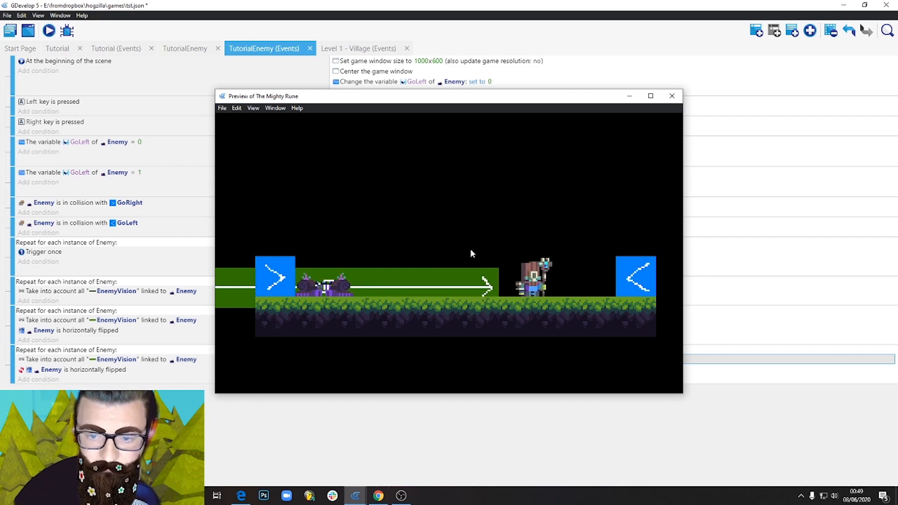
pyautogui.click(673, 97)
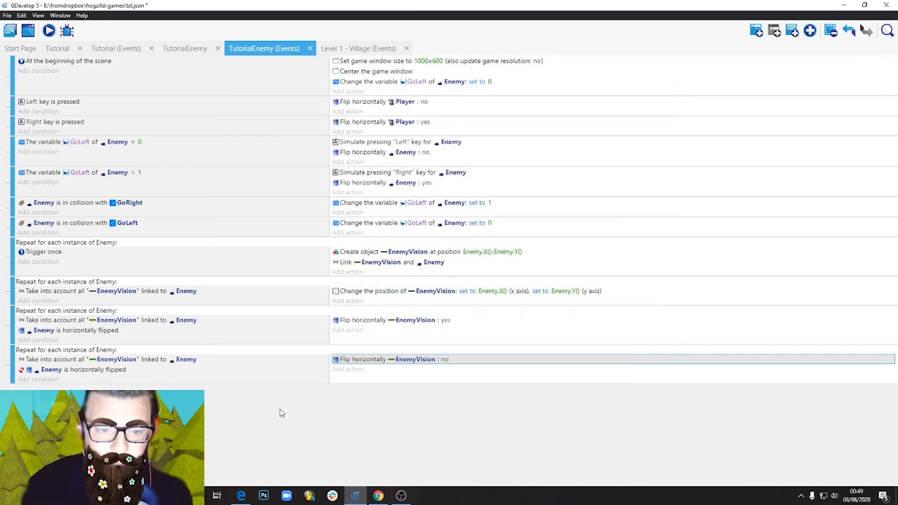
# Save the project and open the TutorialEnemy scene for editing.
pyautogui.click(7, 15)
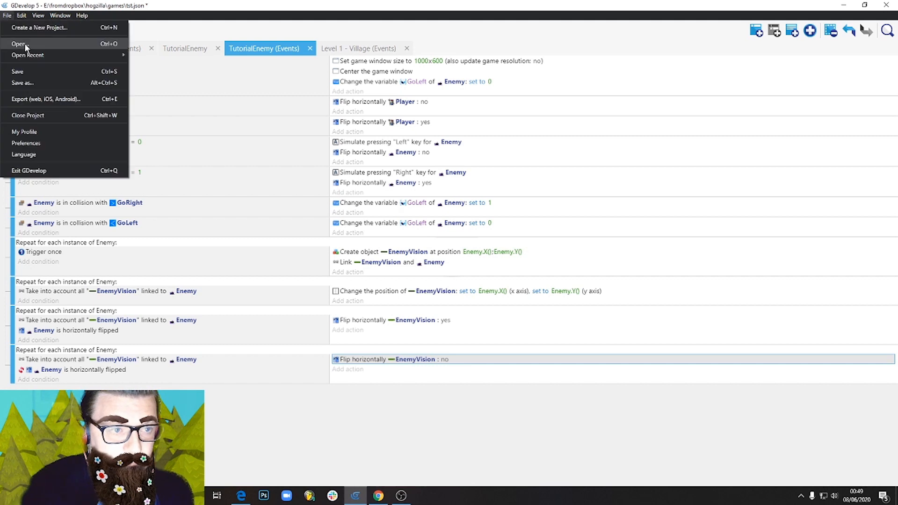
pyautogui.click(37, 70)
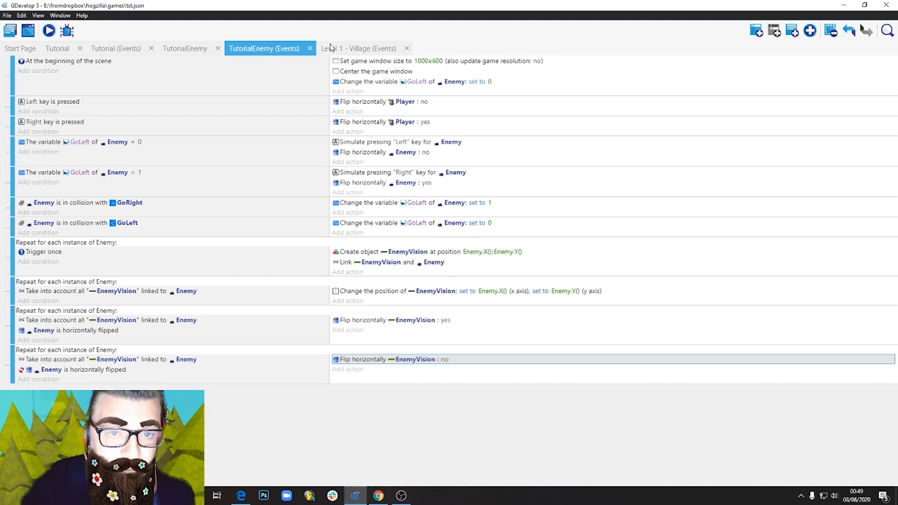
pyautogui.click(196, 50)
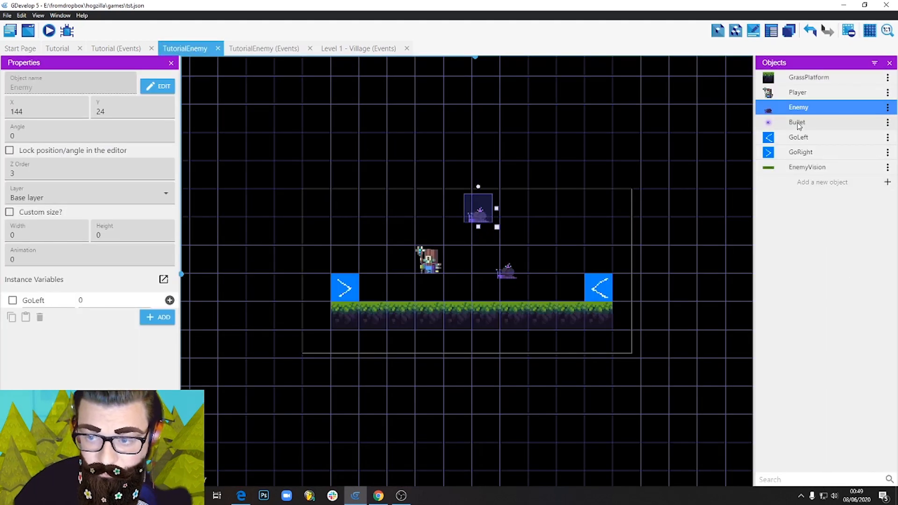
# Place a Bullet instance in the scene and position it above the platform near the slugs, at X 192, Y 24.
pyautogui.moveTo(799, 126); pyautogui.dragTo(551, 241)
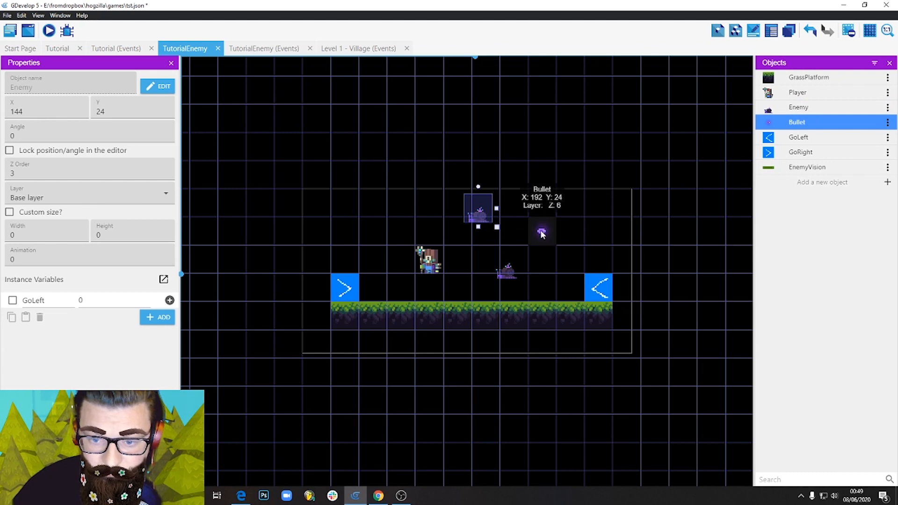
pyautogui.click(583, 235)
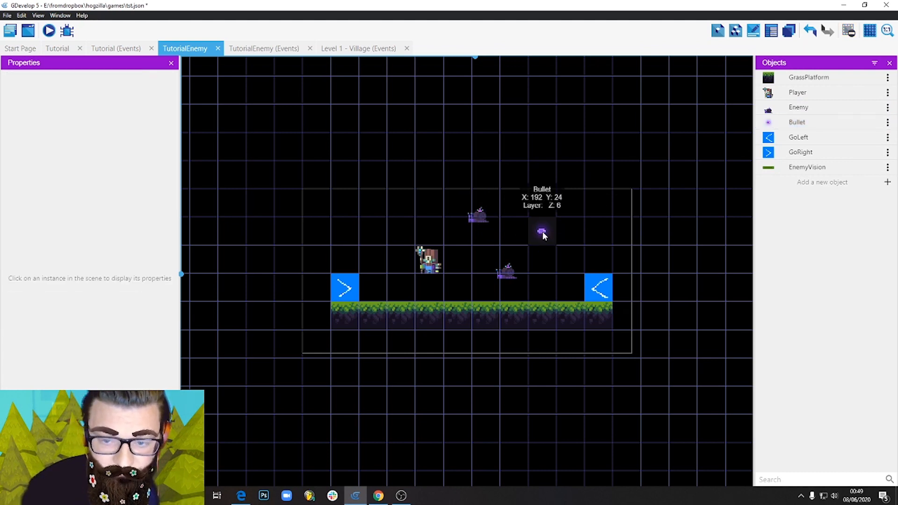
pyautogui.moveTo(543, 235); pyautogui.dragTo(551, 210)
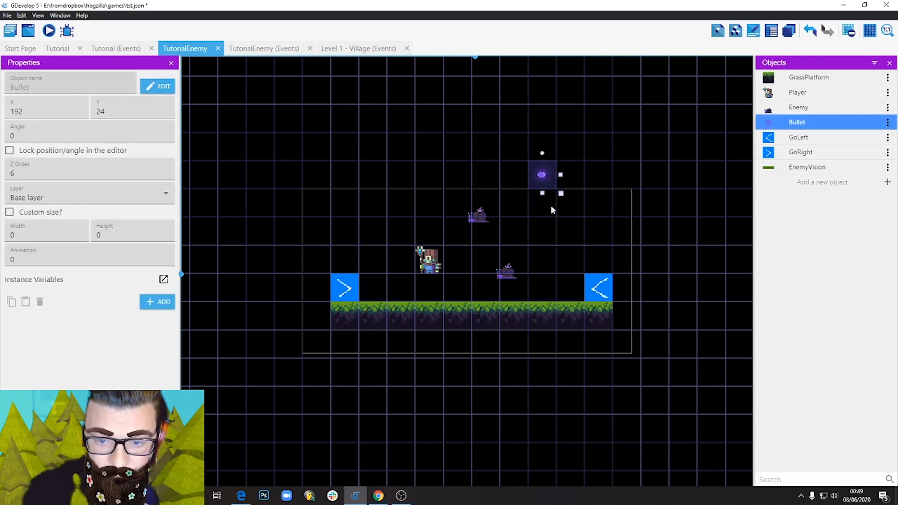
pyautogui.moveTo(553, 267); pyautogui.dragTo(553, 267)
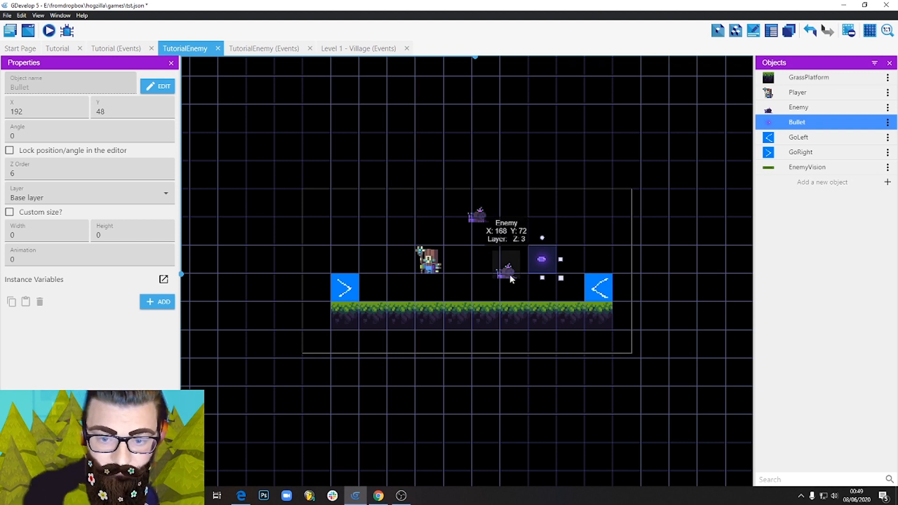
pyautogui.moveTo(523, 268); pyautogui.dragTo(243, 279)
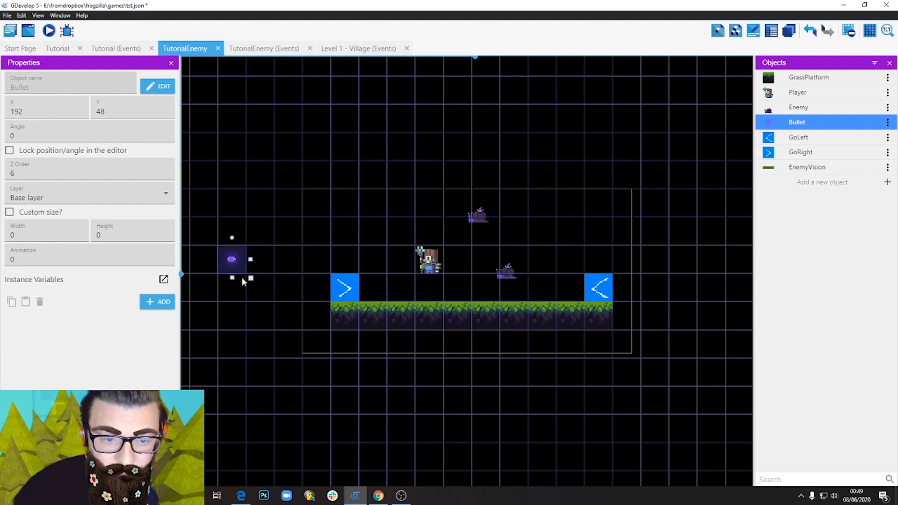
pyautogui.moveTo(209, 348); pyautogui.dragTo(565, 260)
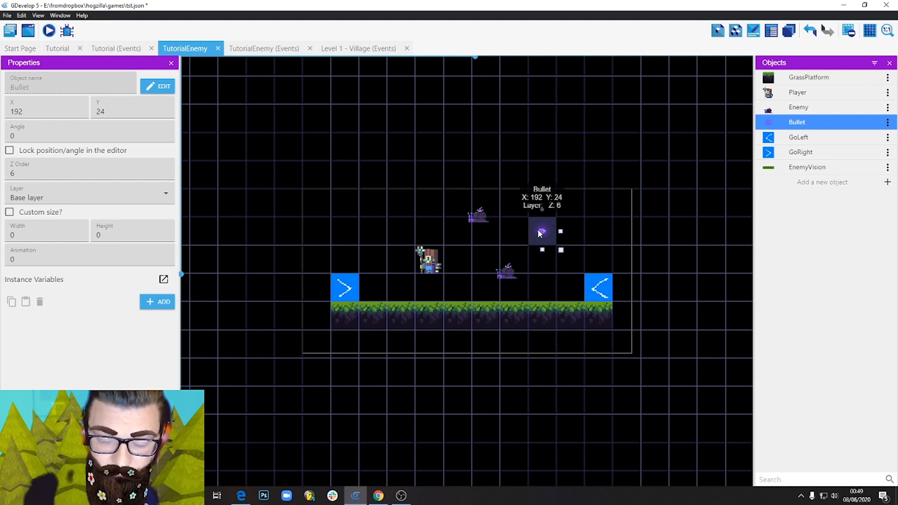
pyautogui.click(609, 230)
# Add the Destroy when outside of the screen behavior to Bullet with a deletion margin of 100 pixels, and apply it.
pyautogui.doubleClick(535, 230)
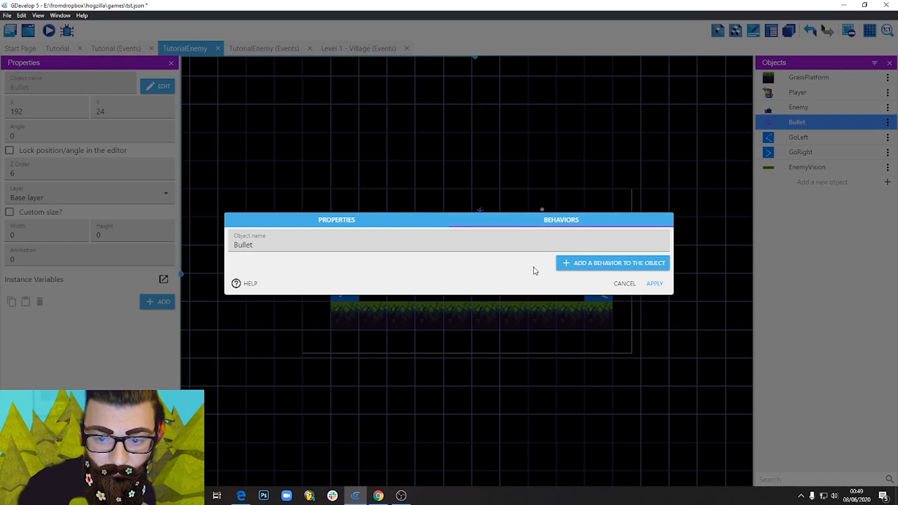
pyautogui.click(593, 265)
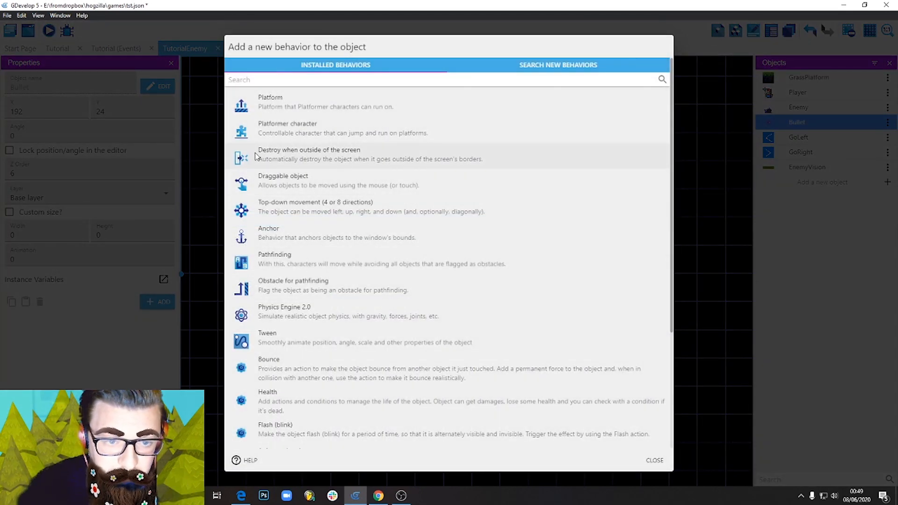
pyautogui.click(342, 161)
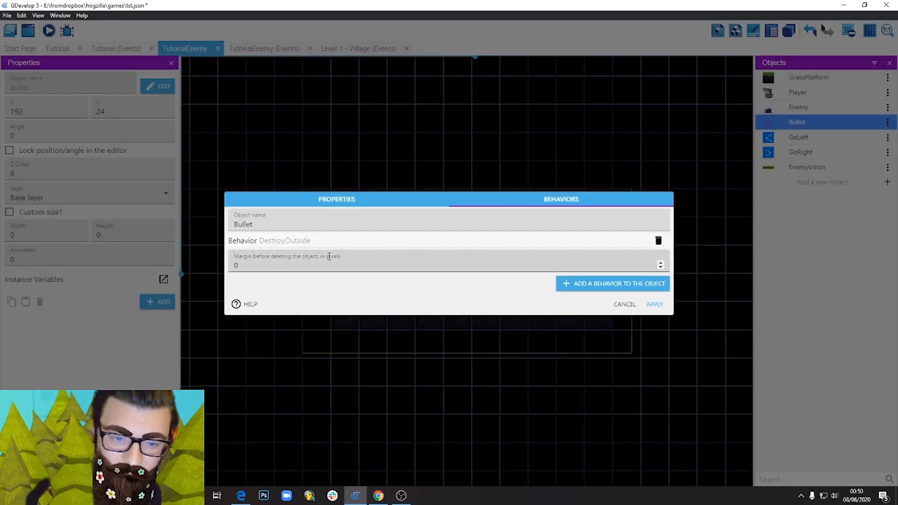
pyautogui.click(266, 260)
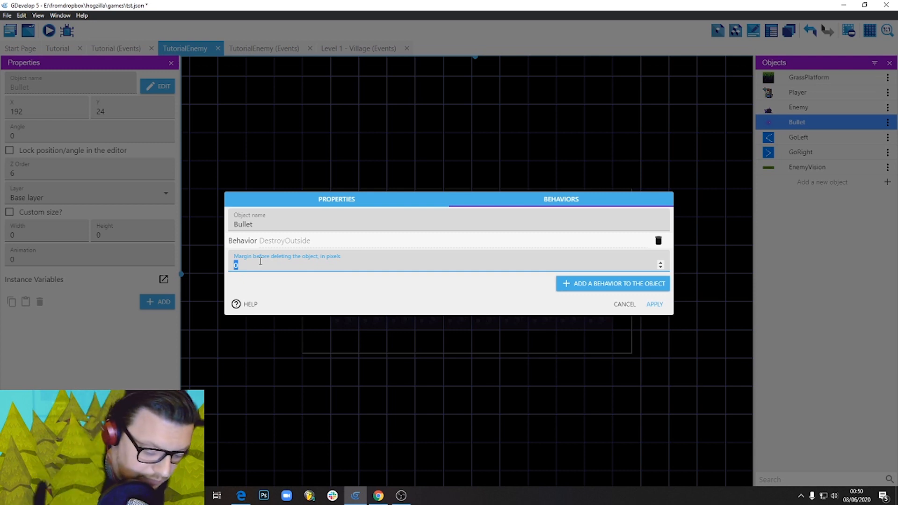
pyautogui.write('100')
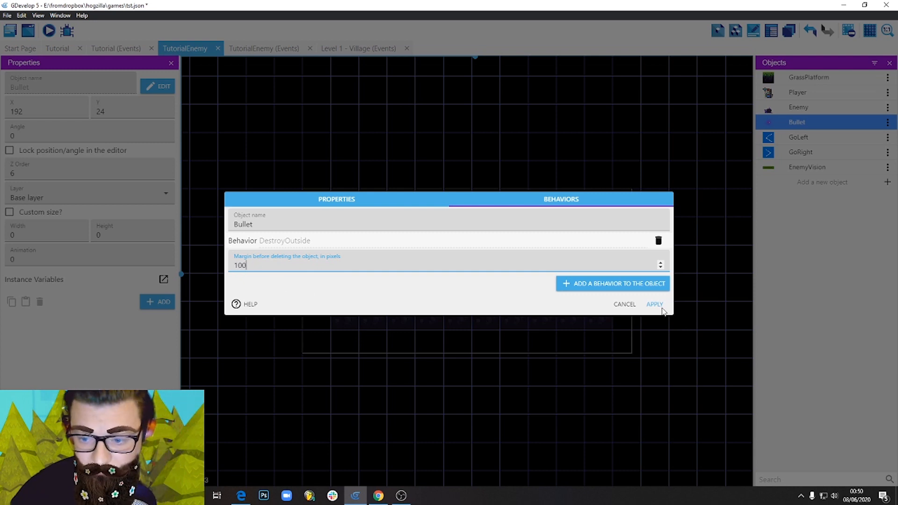
pyautogui.click(654, 304)
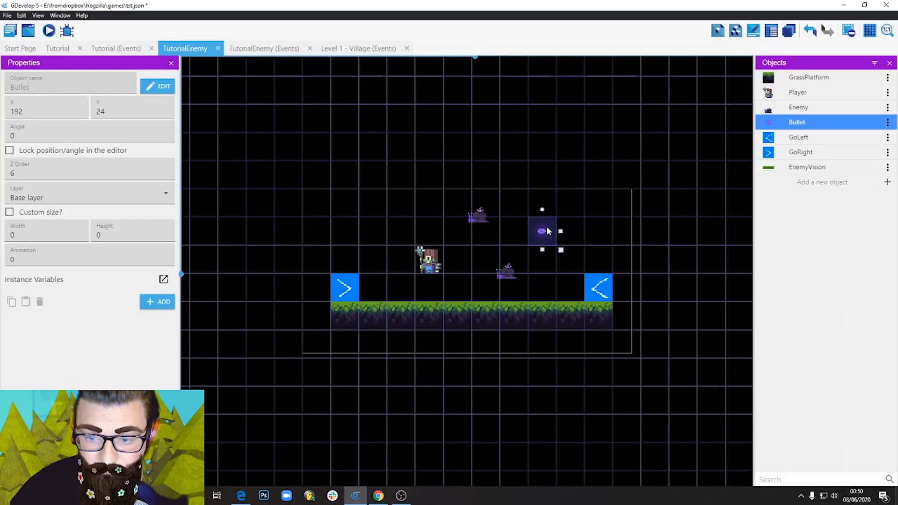
# Add the Physics Engine 2.0 behavior to the Bullet object.
pyautogui.doubleClick(541, 231)
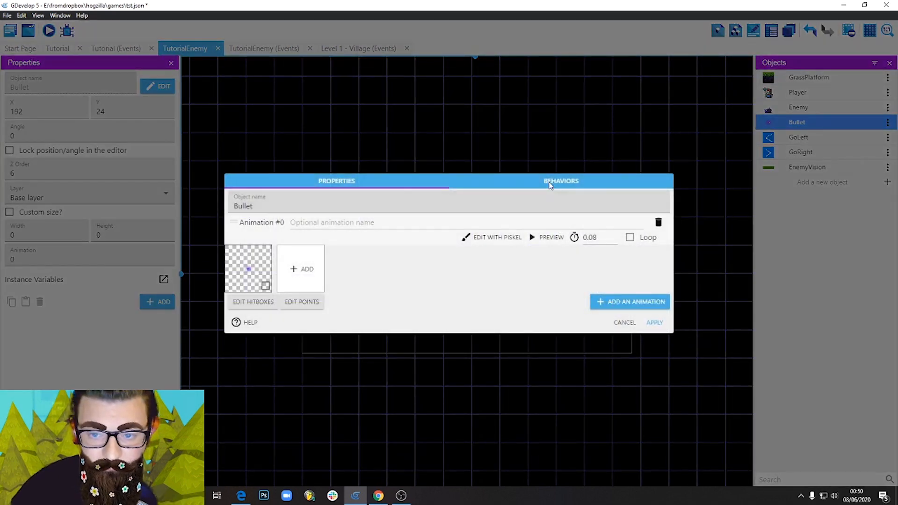
pyautogui.click(552, 181)
pyautogui.click(609, 286)
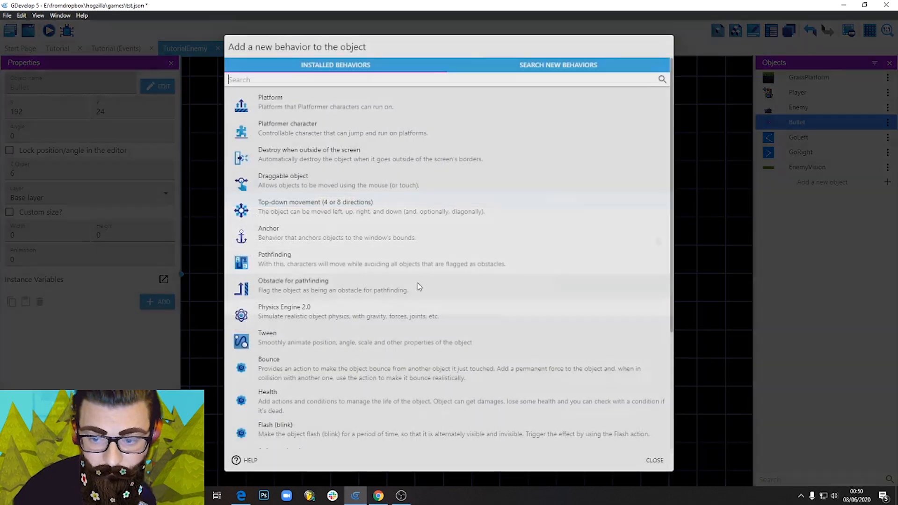
pyautogui.scroll(-3, 281, 292)
pyautogui.scroll(3, 318, 292)
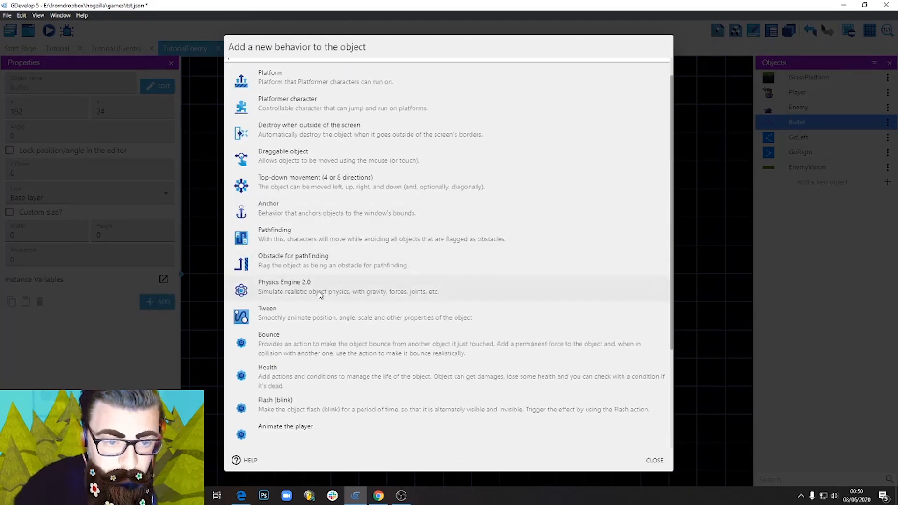
pyautogui.click(315, 292)
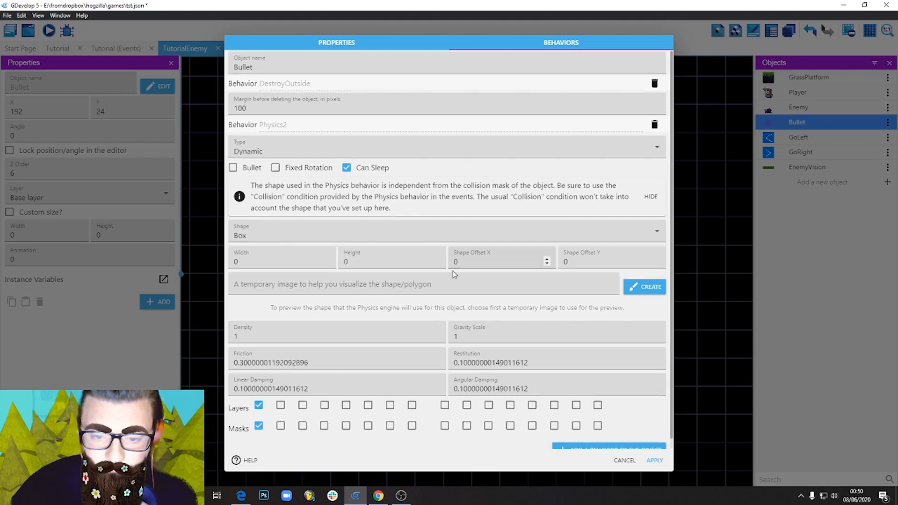
# Enable Fixed Rotation and set the gravity scale to 0.2 in Bullet's physics behavior, and apply the changes.
pyautogui.scroll(-1, 421, 281)
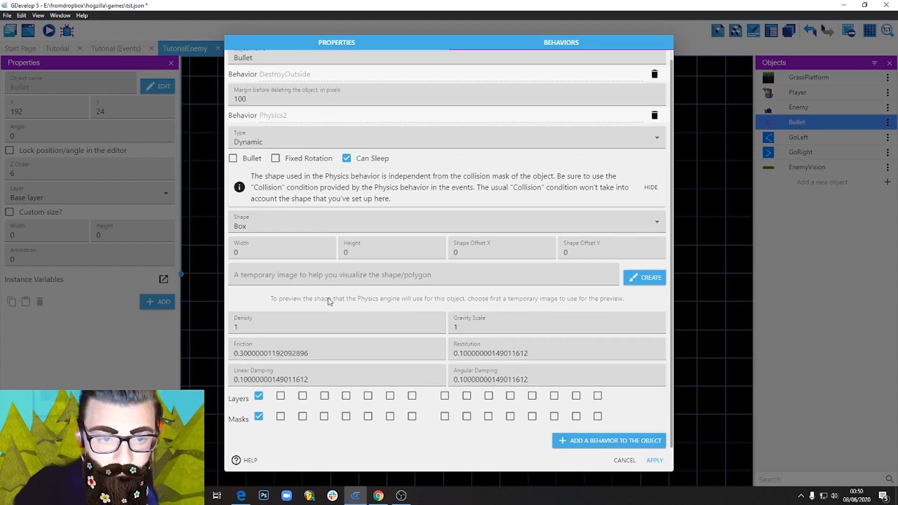
pyautogui.scroll(1, 468, 332)
pyautogui.scroll(-1, 472, 349)
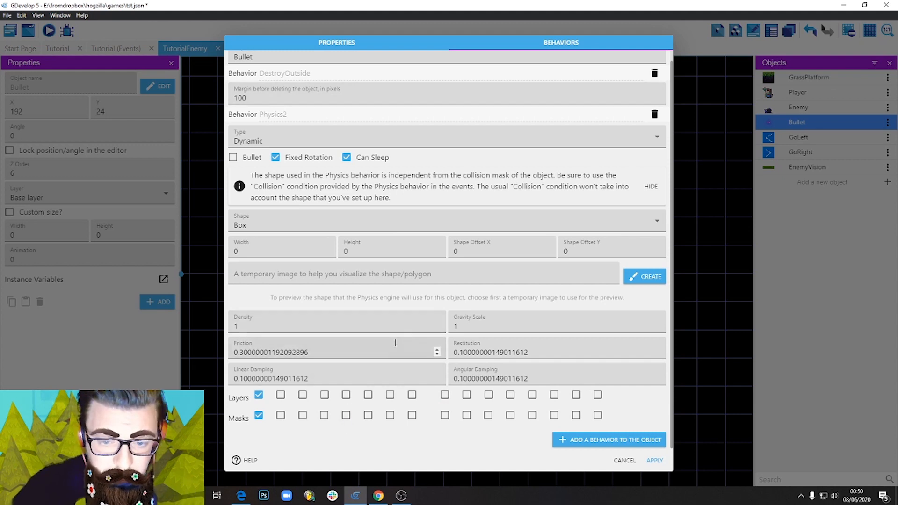
pyautogui.doubleClick(470, 326)
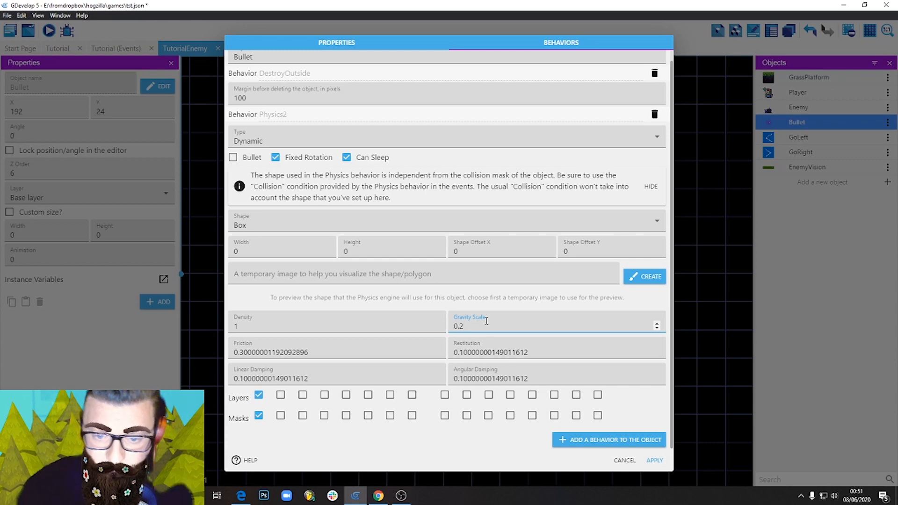
pyautogui.click(458, 454)
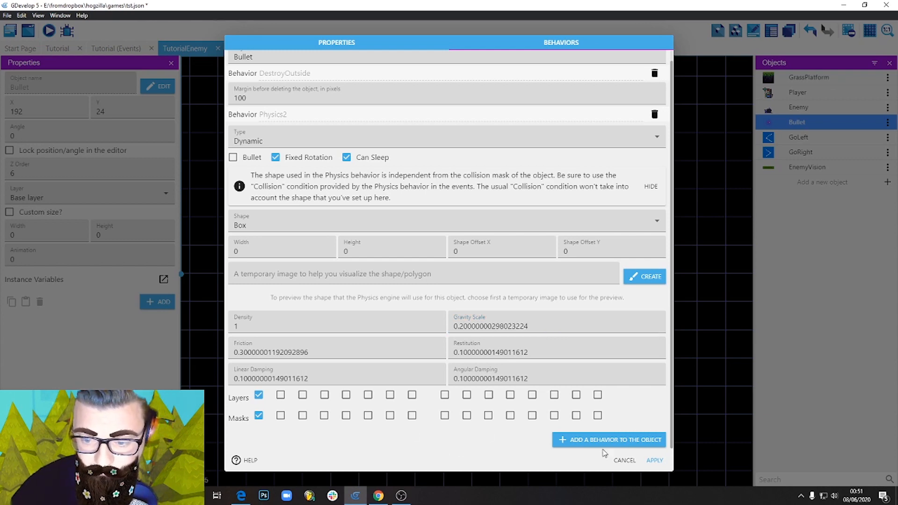
pyautogui.click(655, 461)
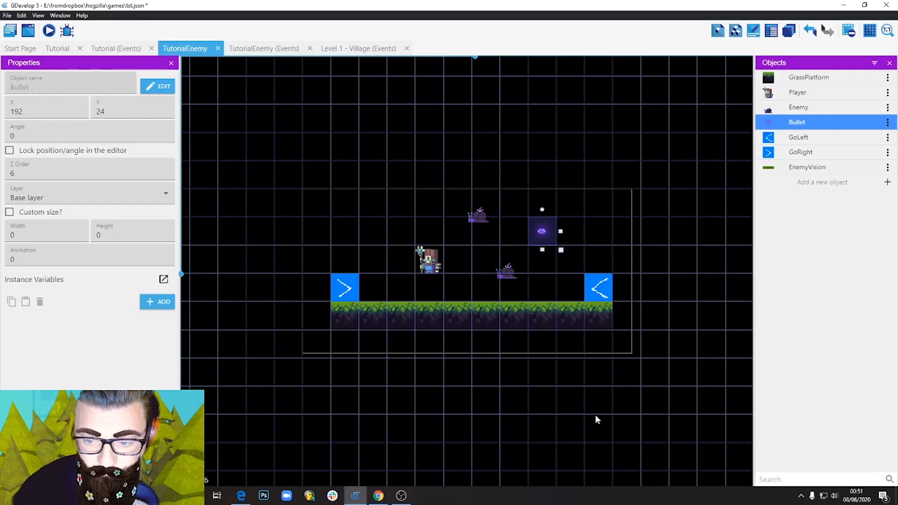
# Preview the game to check how the Bullet falls, close the preview, and delete the Bullet instance from the scene.
pyautogui.click(421, 185)
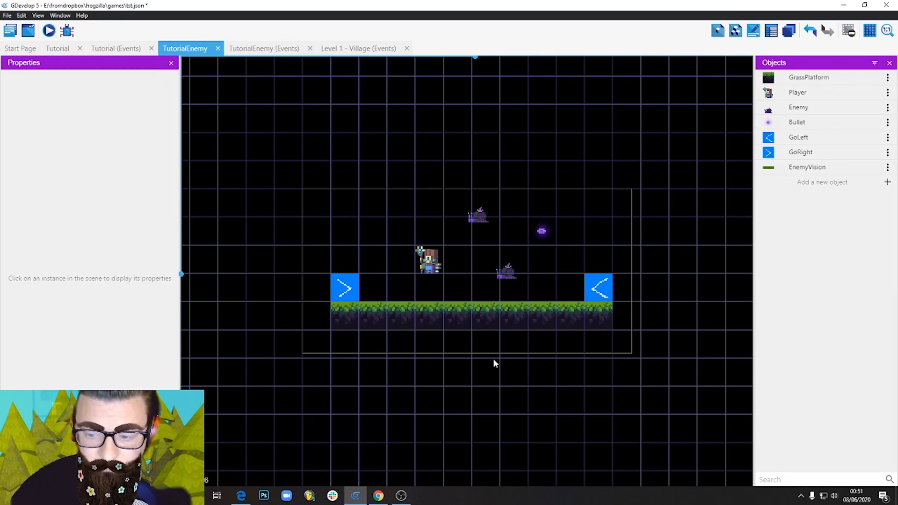
pyautogui.click(55, 33)
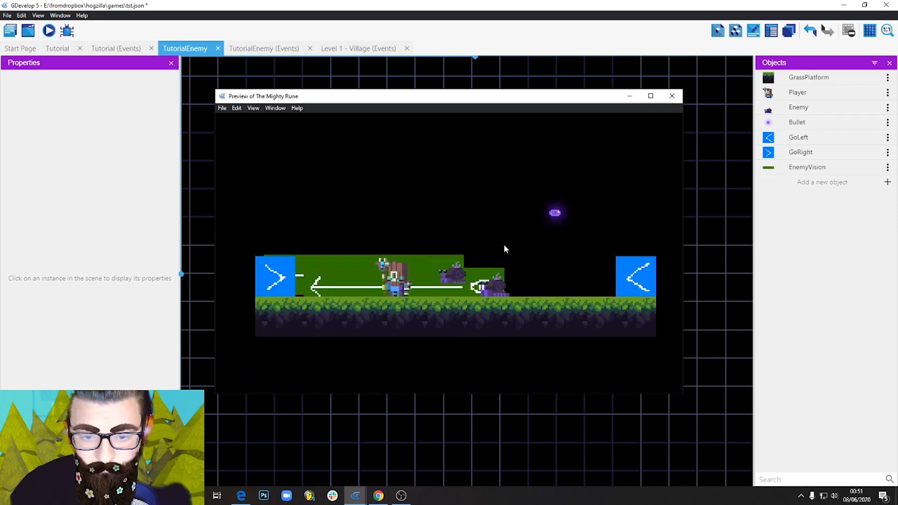
pyautogui.click(673, 95)
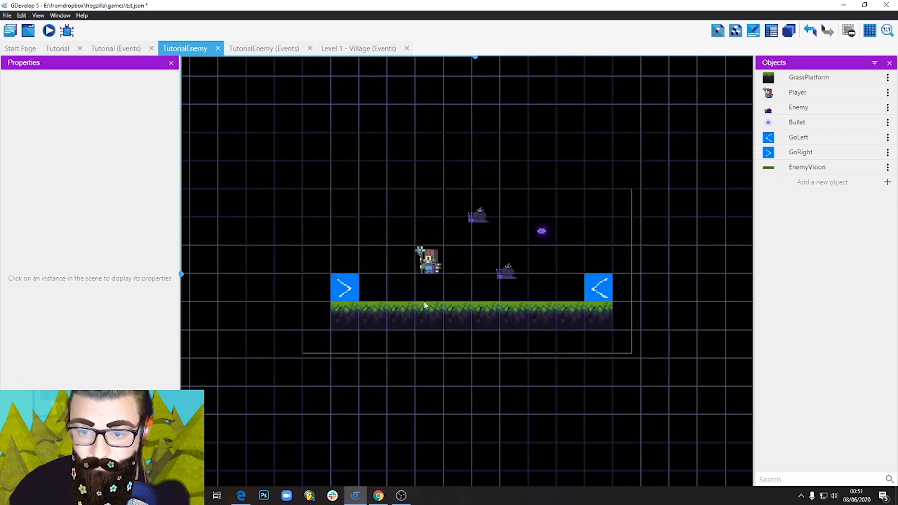
pyautogui.click(543, 231)
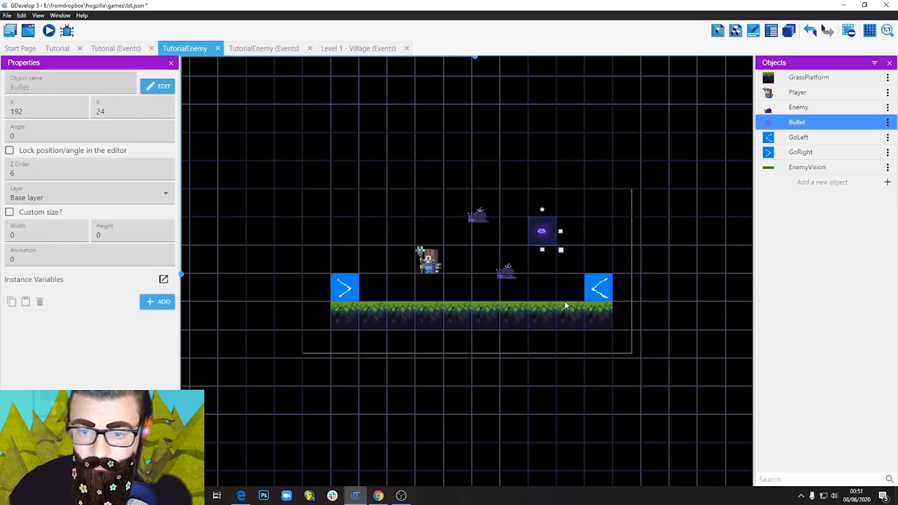
pyautogui.press('Delete')
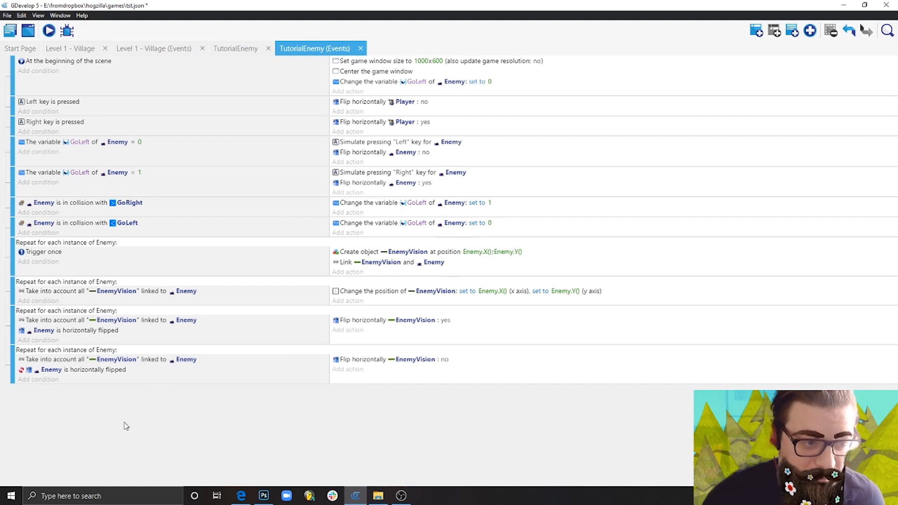
# Add an action to the beginning-of-scene event that starts or resets the "Attack" timer of Enemy.
pyautogui.click(346, 93)
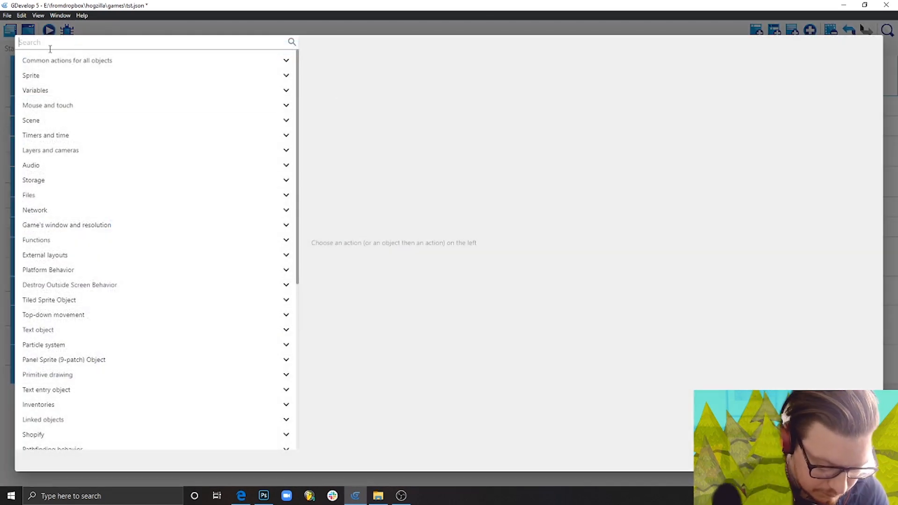
pyautogui.write('time')
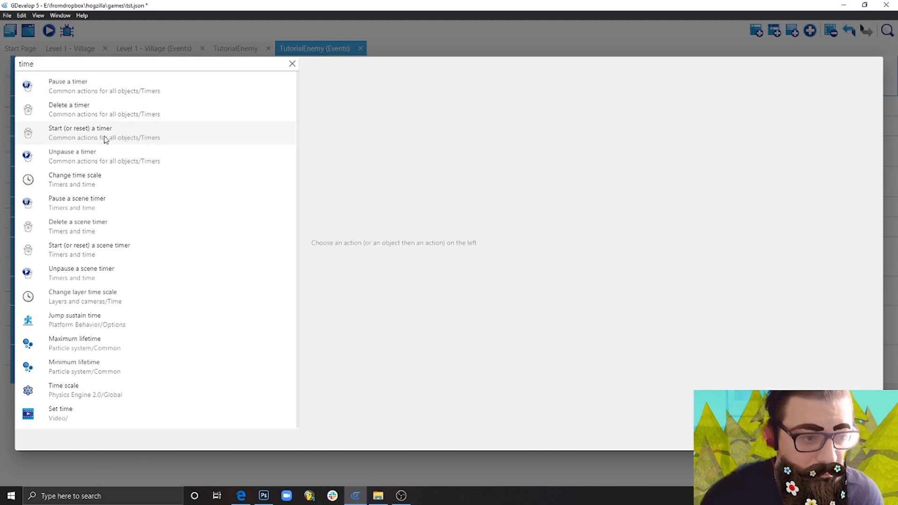
pyautogui.click(148, 139)
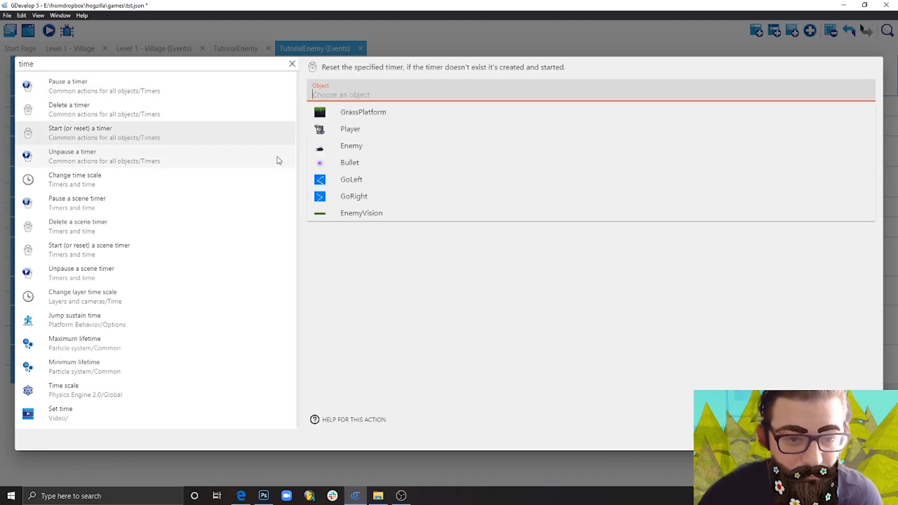
pyautogui.click(371, 150)
pyautogui.click(365, 119)
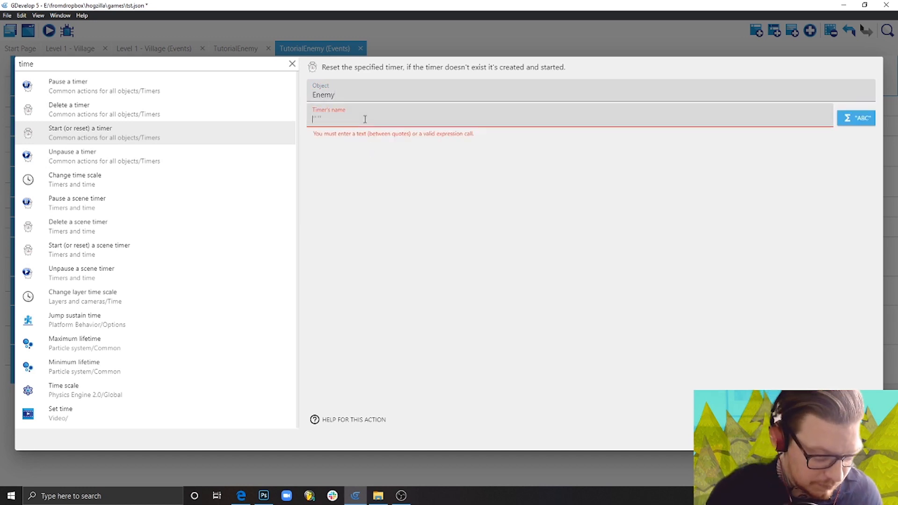
pyautogui.write('"A')
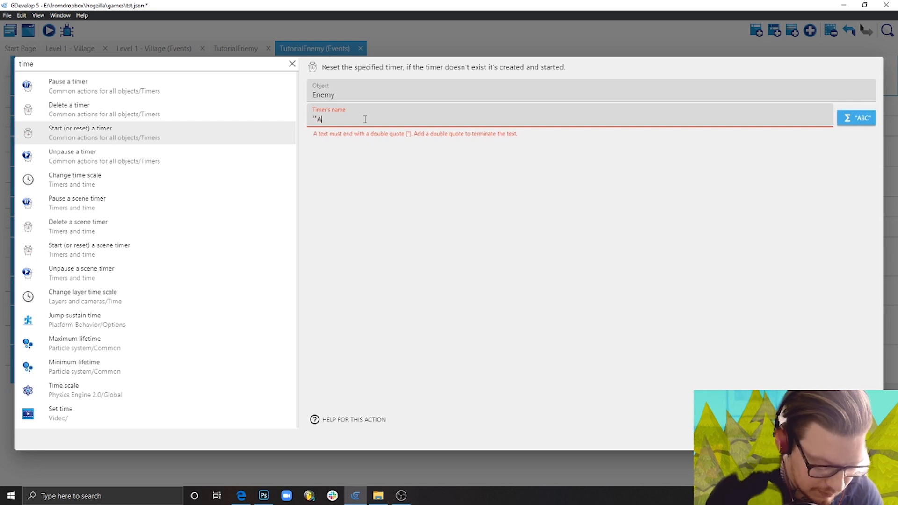
pyautogui.write('ttack"')
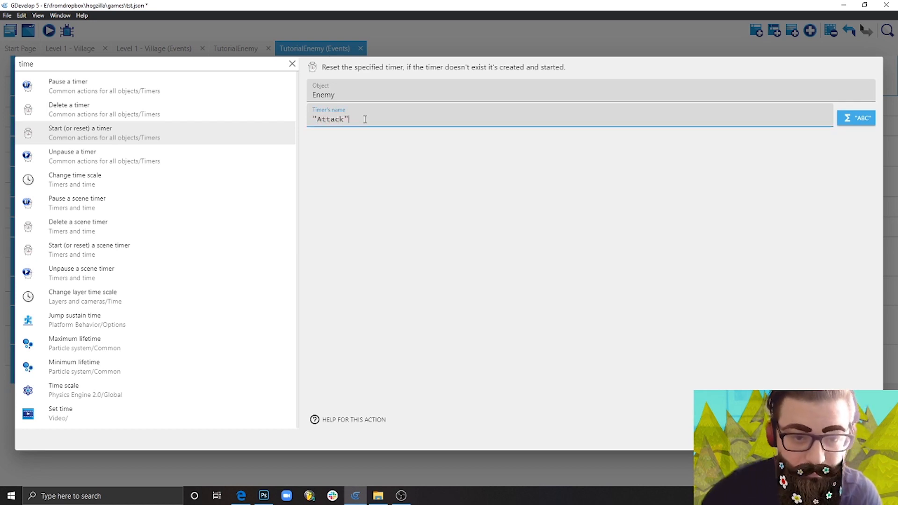
pyautogui.press('Return')
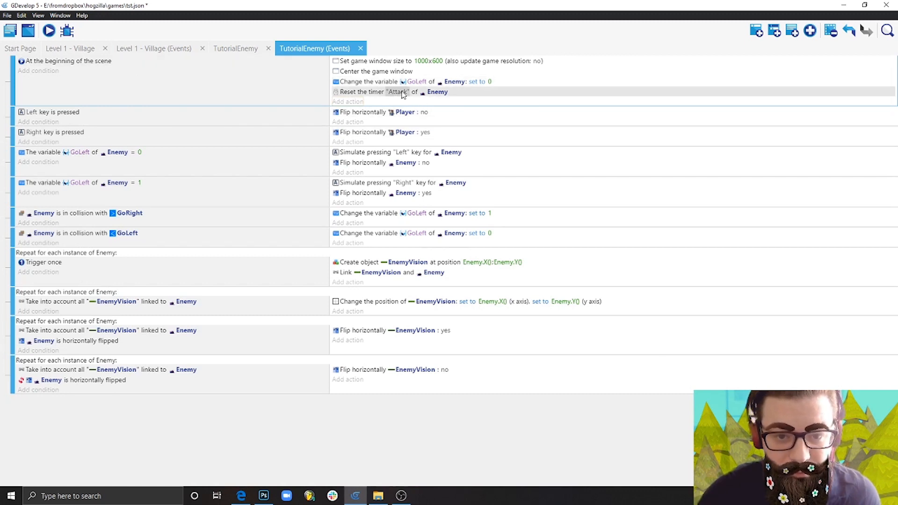
# Add a For each object event after the last event and set it to repeat for each instance of Enemy.
pyautogui.click(282, 389)
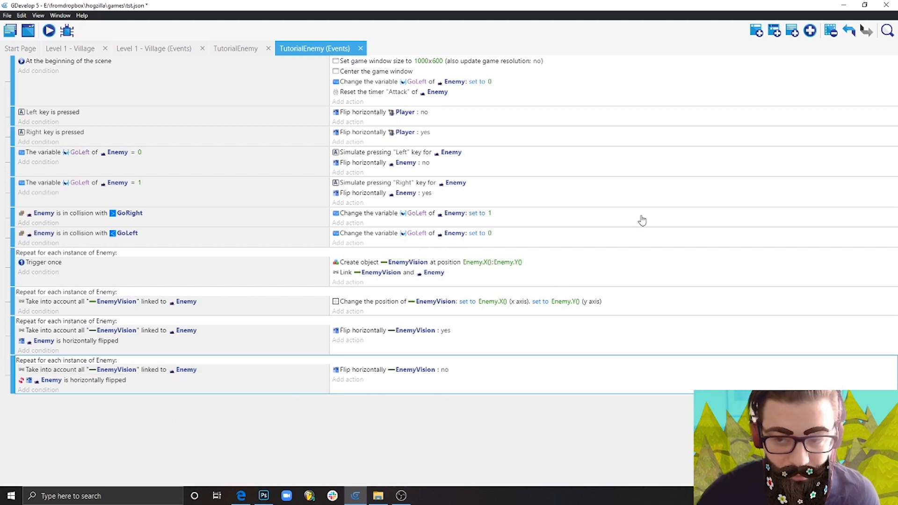
pyautogui.click(811, 31)
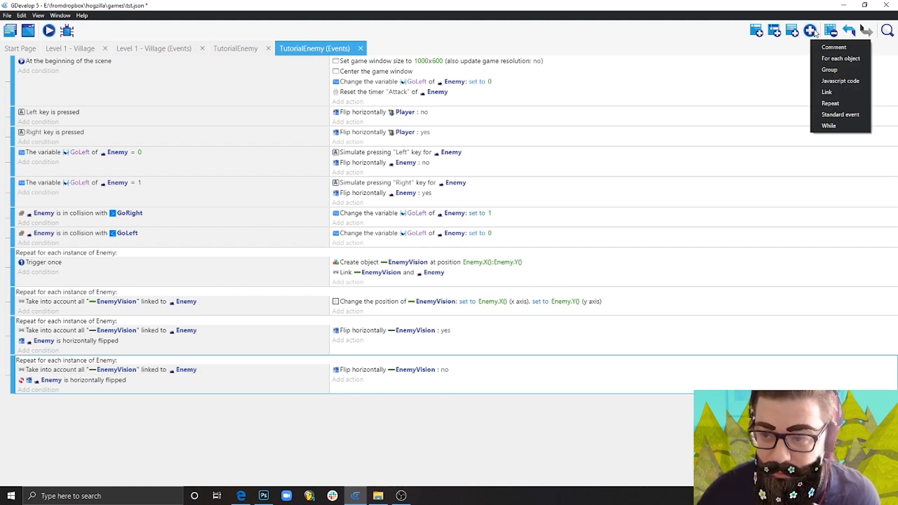
pyautogui.click(832, 58)
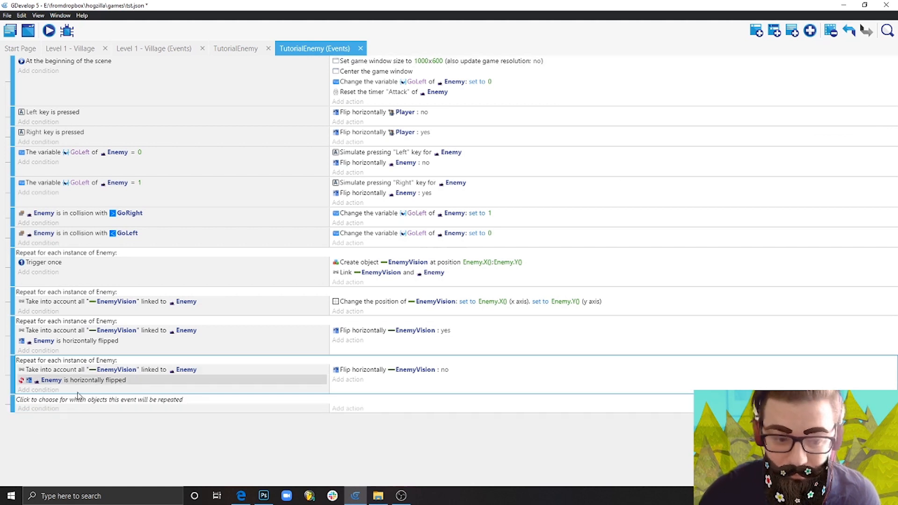
pyautogui.click(148, 401)
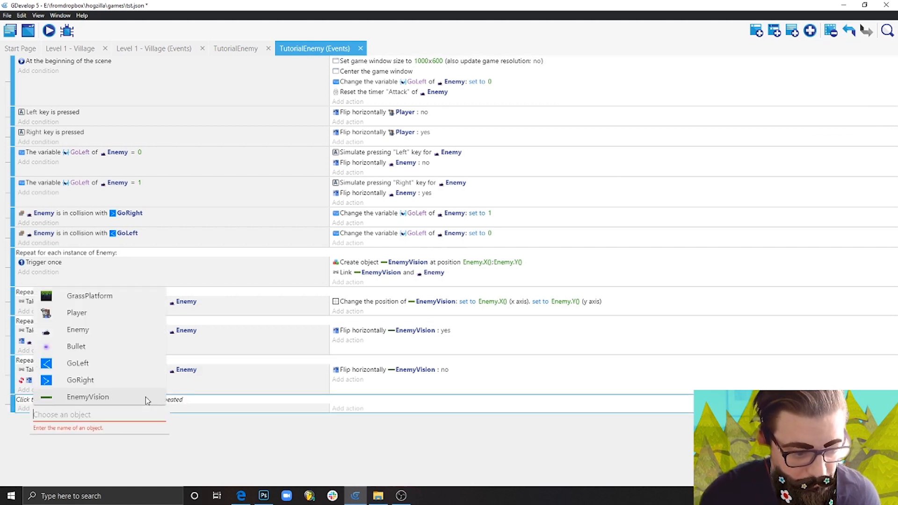
pyautogui.click(78, 330)
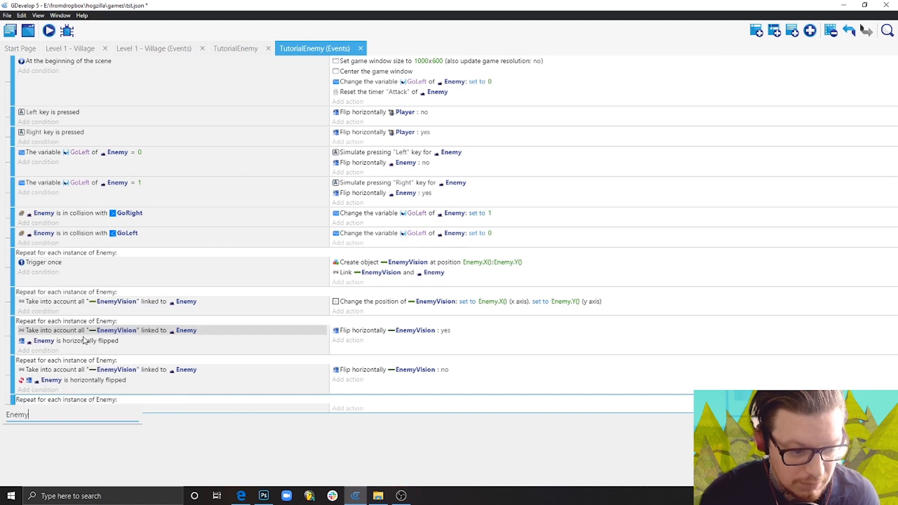
pyautogui.click(219, 444)
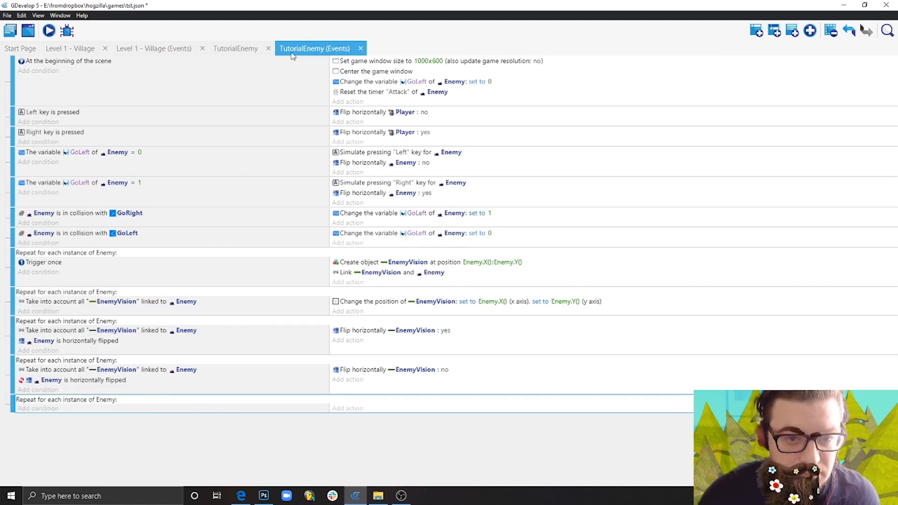
# Add a condition to the new event that takes into account all EnemyVision objects linked to Enemy.
pyautogui.click(40, 410)
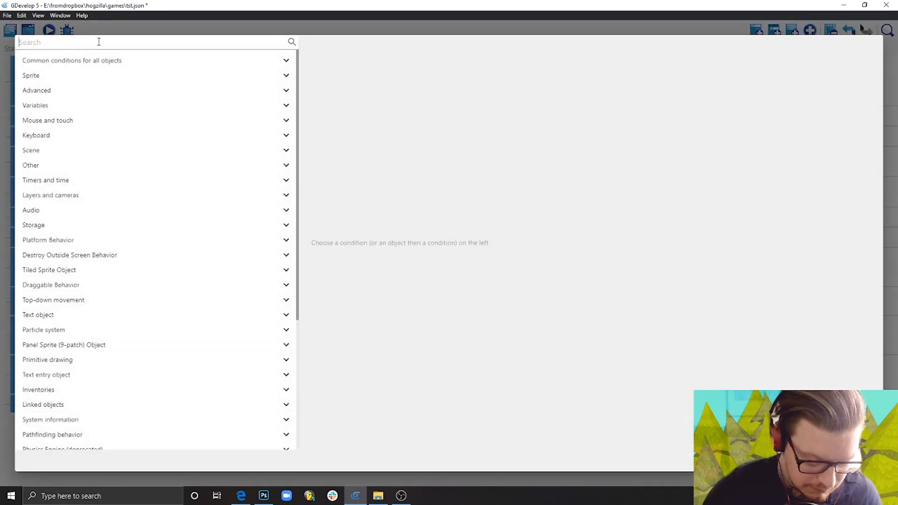
pyautogui.write('tak')
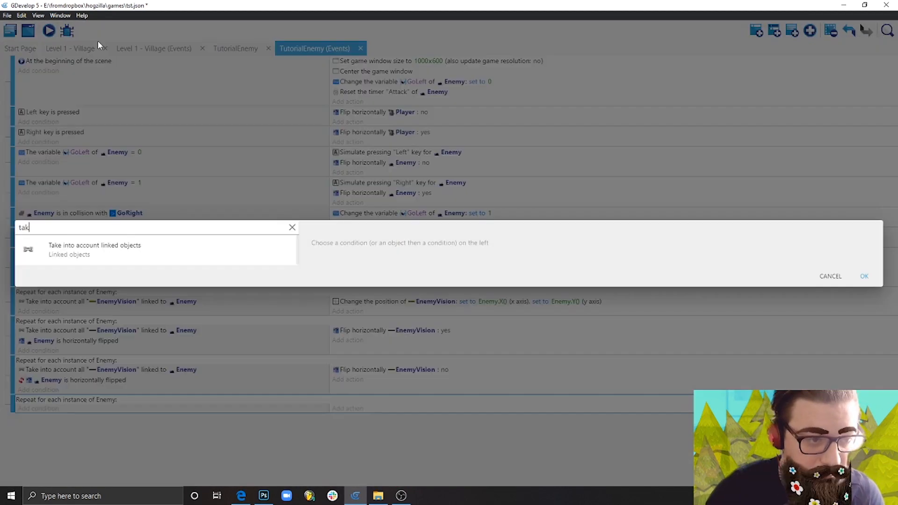
pyautogui.click(146, 260)
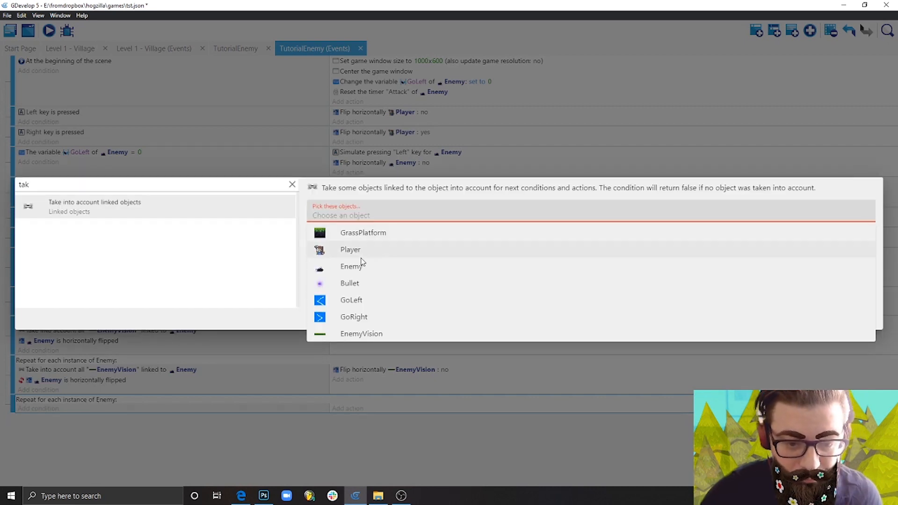
pyautogui.click(379, 334)
pyautogui.click(380, 242)
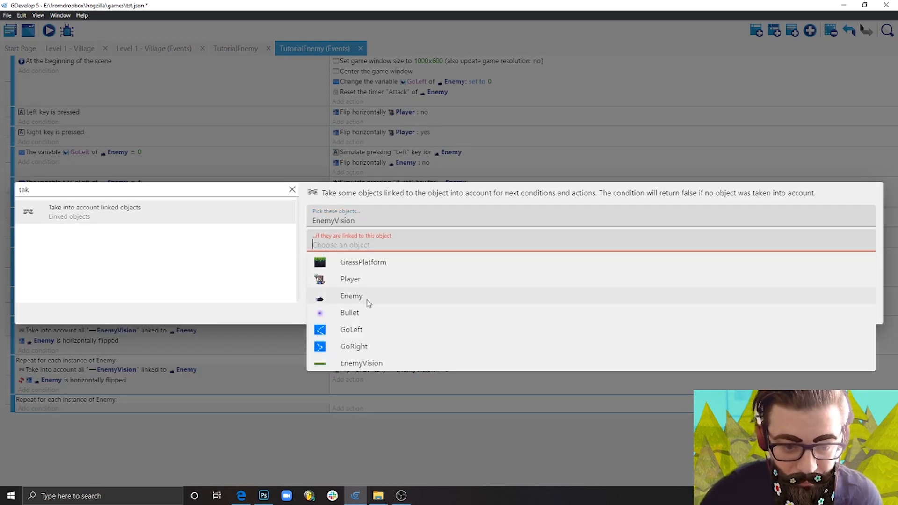
pyautogui.click(352, 296)
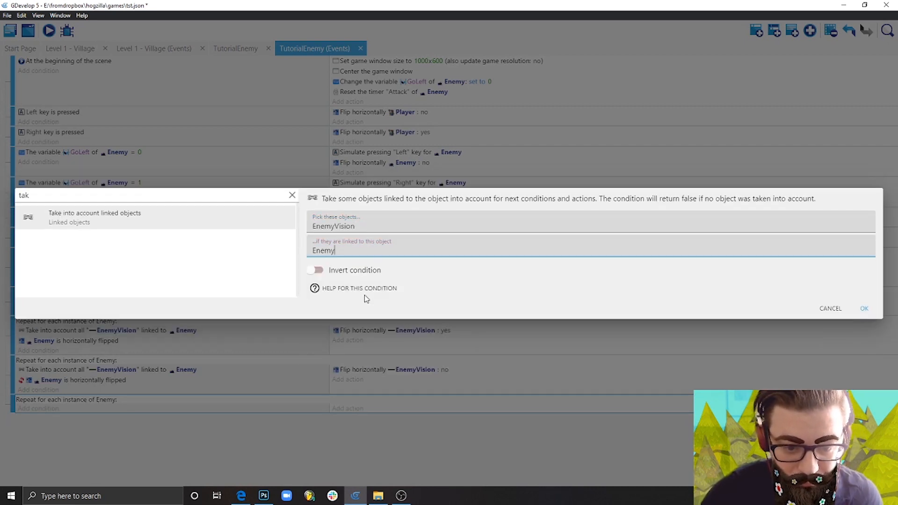
pyautogui.click(866, 309)
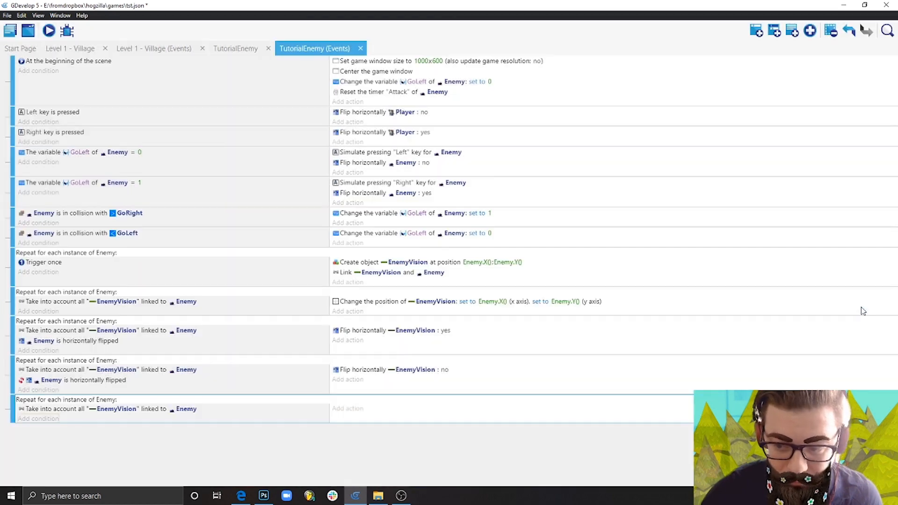
# Add a condition to the last event that tests the collision between Player and EnemyVision.
pyautogui.click(37, 419)
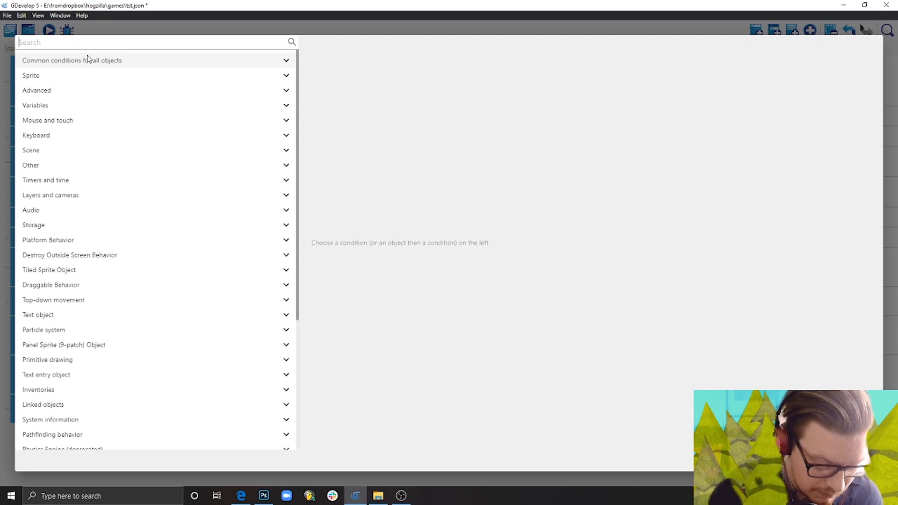
pyautogui.write('coll')
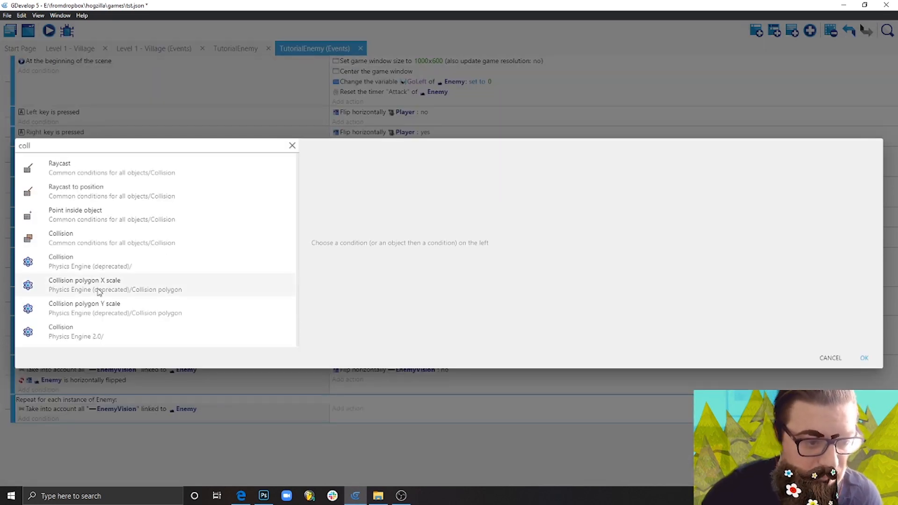
pyautogui.click(126, 245)
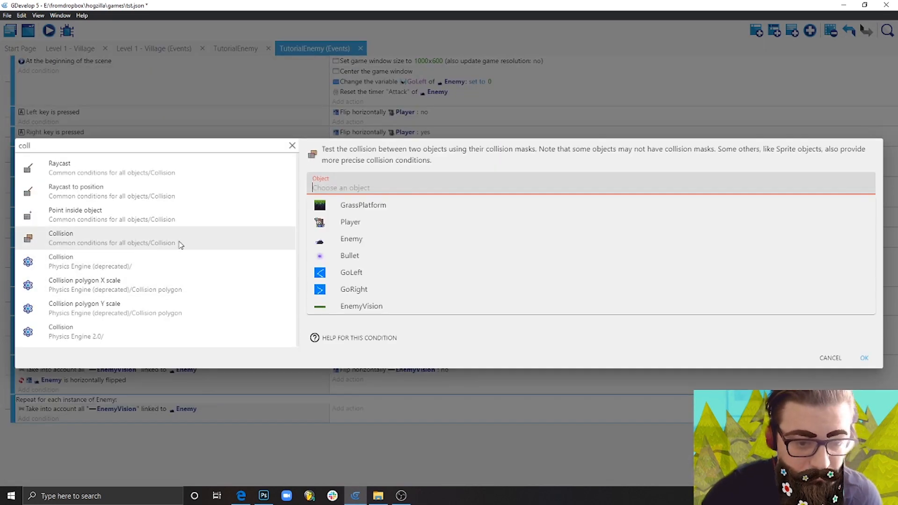
pyautogui.click(395, 225)
pyautogui.click(366, 211)
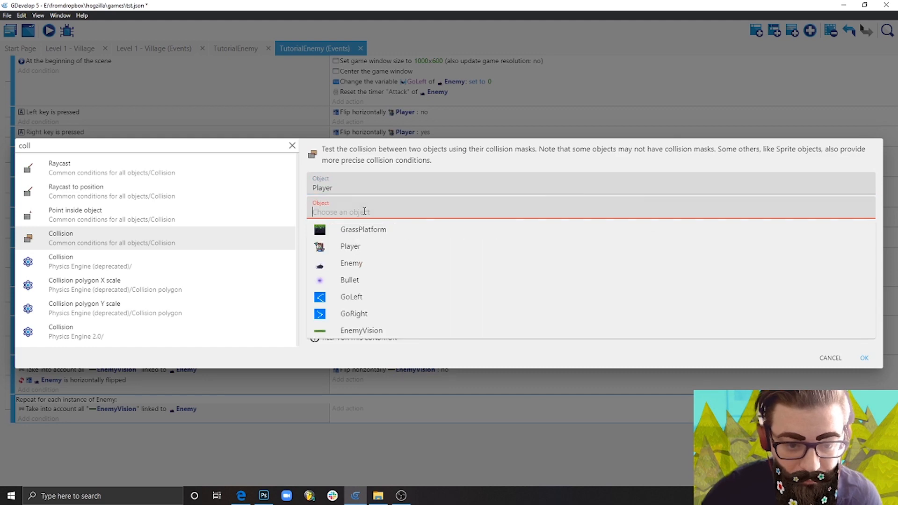
pyautogui.click(373, 331)
pyautogui.click(862, 358)
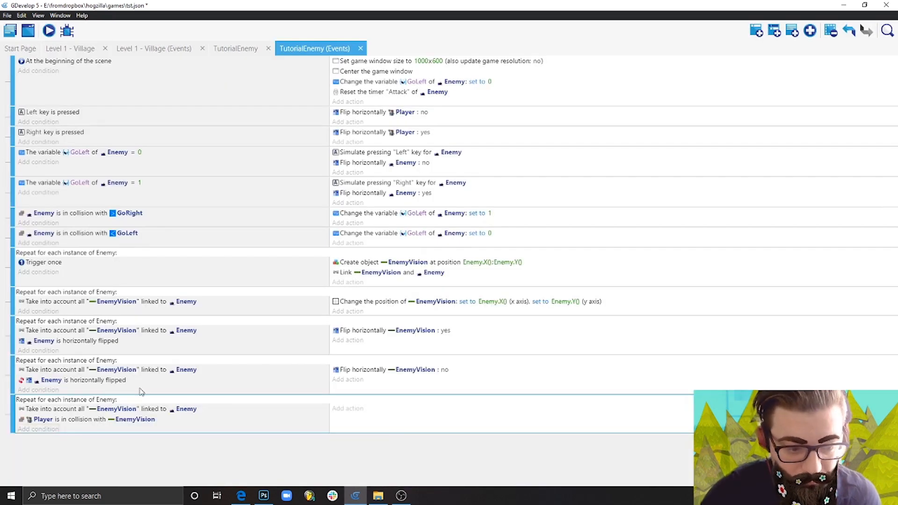
# Add a timer value condition to the last event testing Enemy's "Attack" timer against 2 seconds.
pyautogui.click(41, 430)
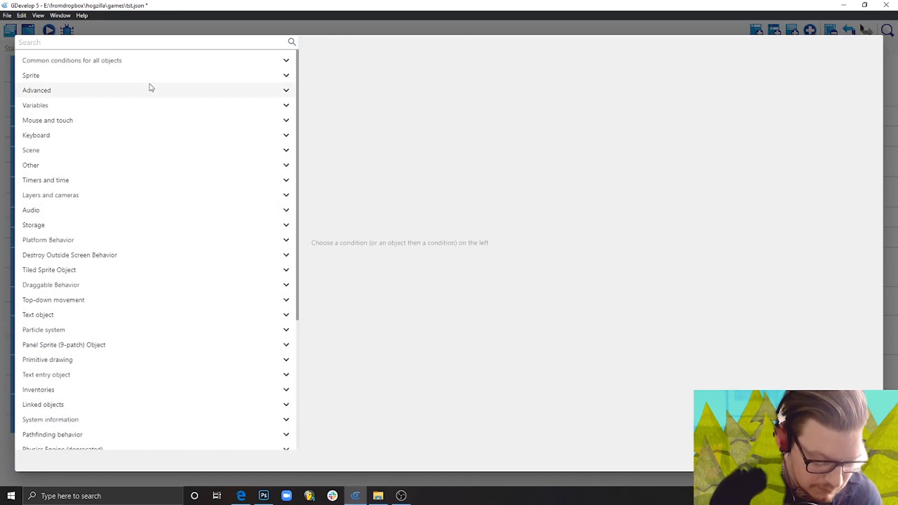
pyautogui.write('tier')
pyautogui.moveTo(64, 231); pyautogui.dragTo(2, 235)
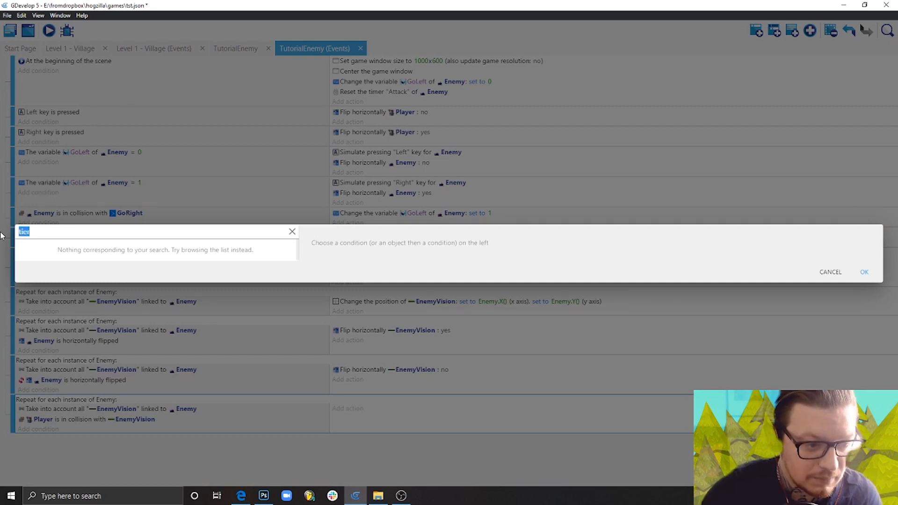
pyautogui.write('timer')
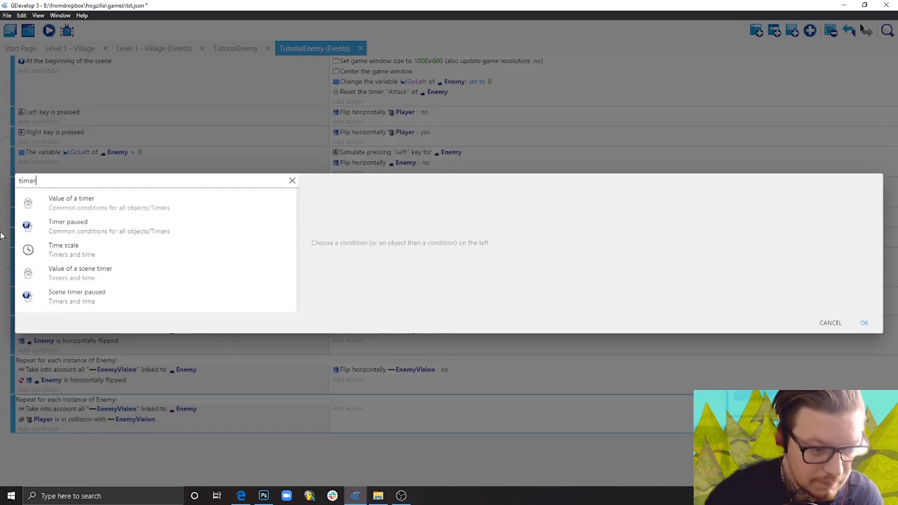
pyautogui.click(110, 211)
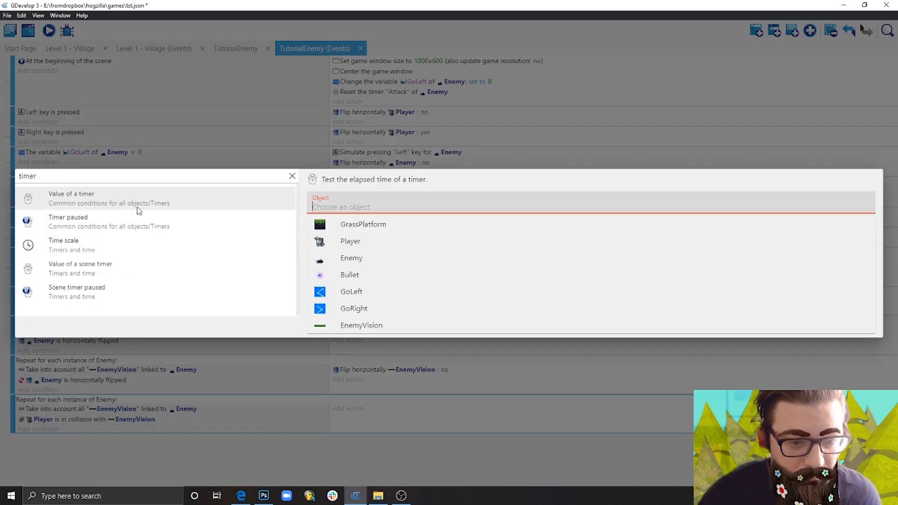
pyautogui.click(361, 256)
pyautogui.click(350, 235)
pyautogui.write('"')
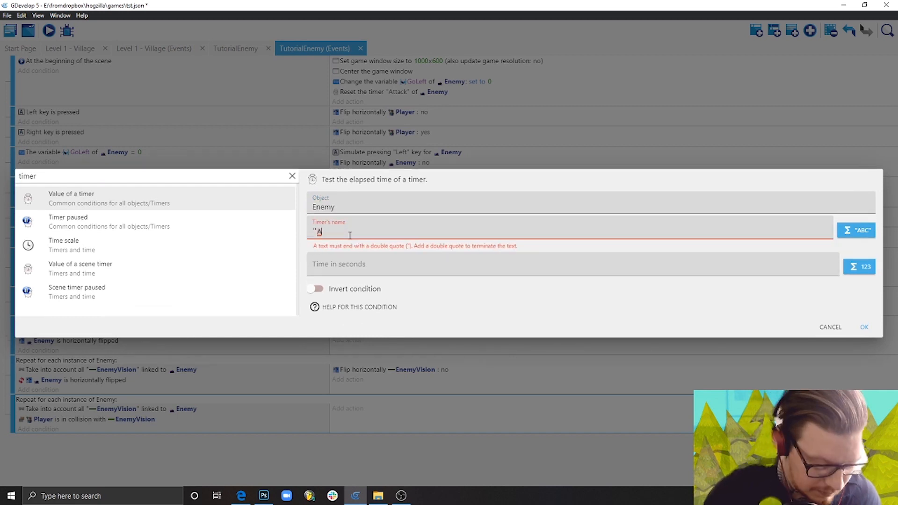
pyautogui.write('Attack"')
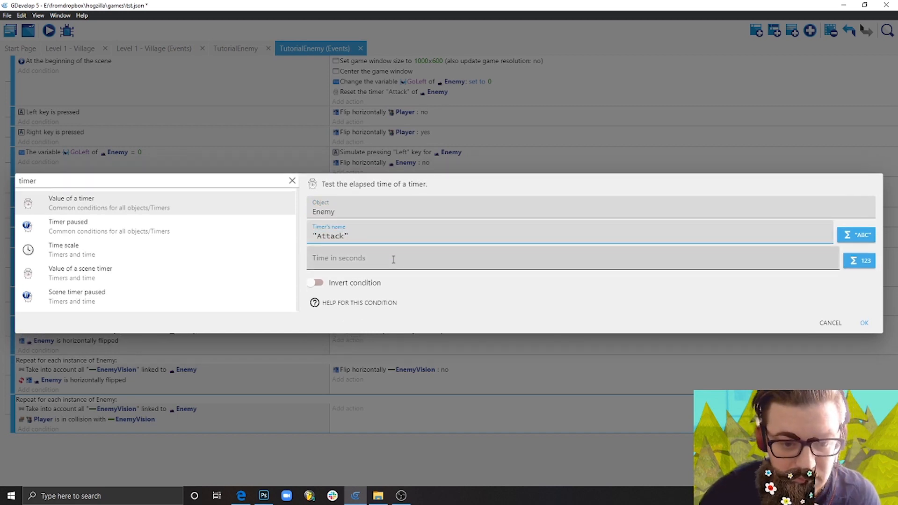
pyautogui.click(397, 255)
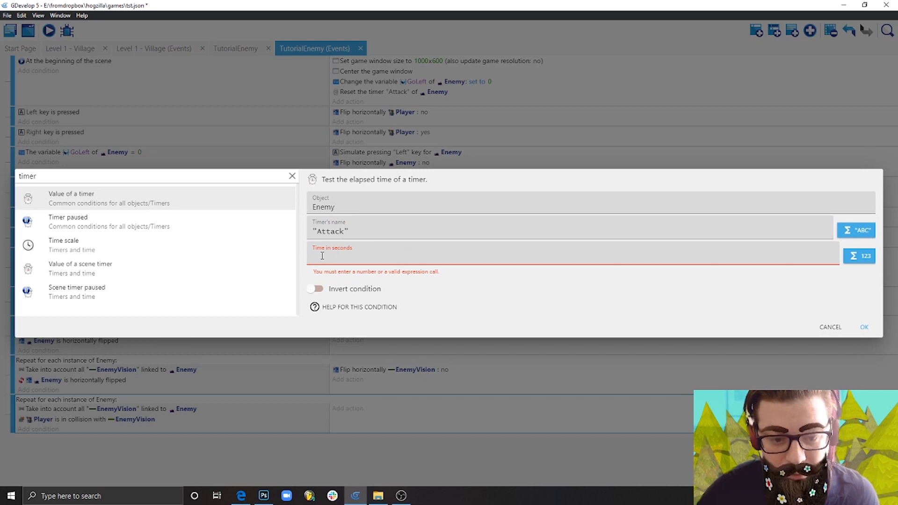
pyautogui.write('2')
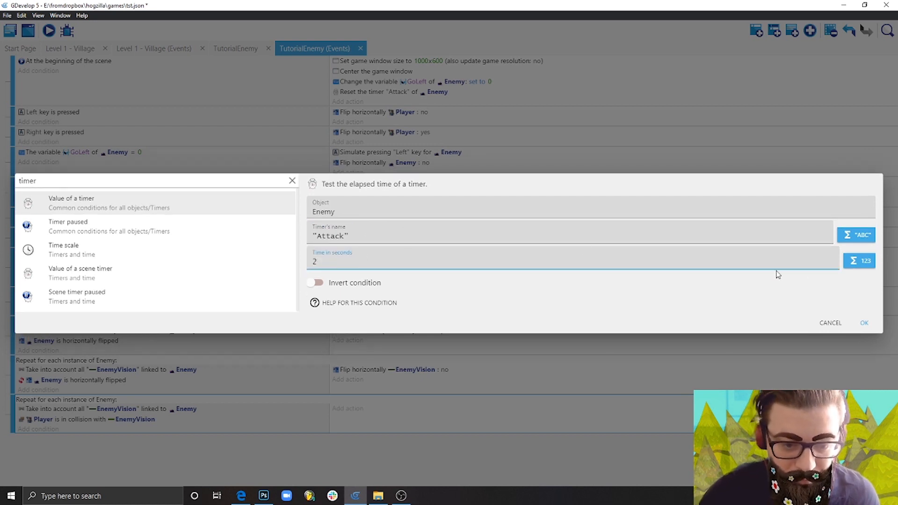
pyautogui.click(866, 323)
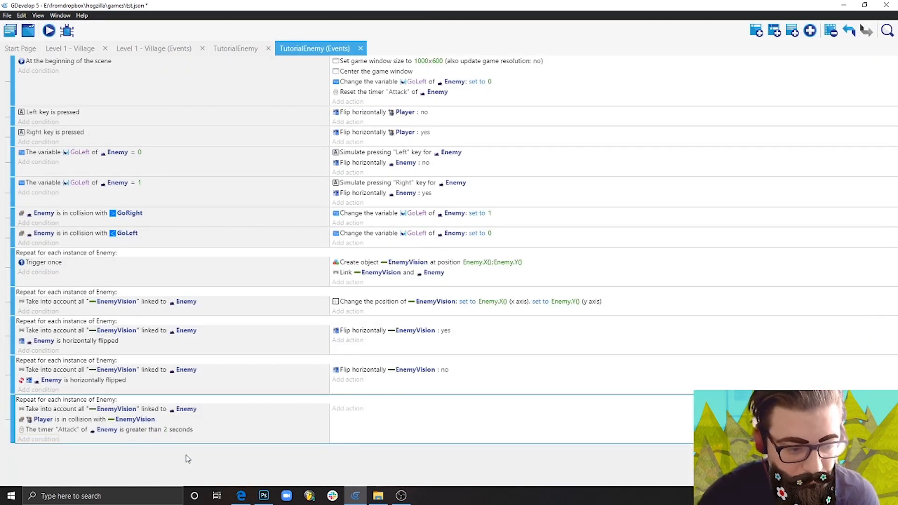
# Add a Trigger once condition to the last event and copy the action resetting Enemy's "Attack" timer from the scene-start event into it.
pyautogui.click(40, 440)
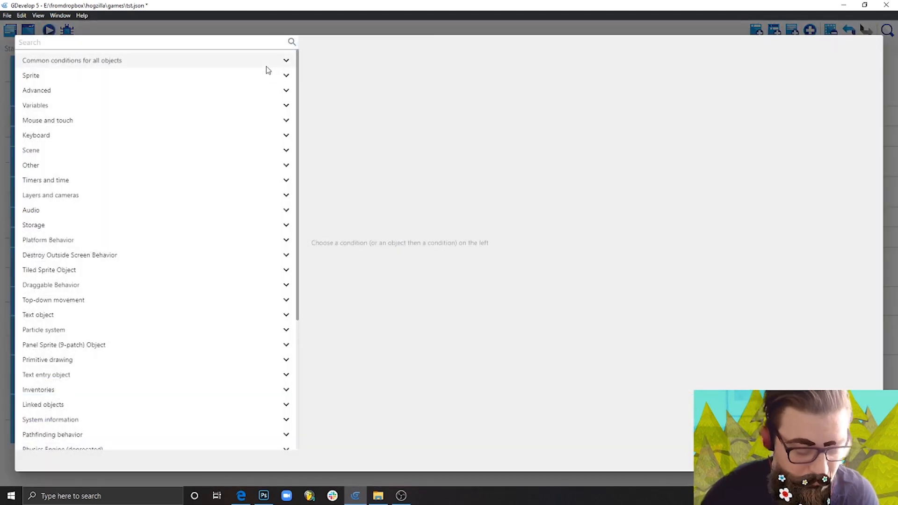
pyautogui.write('trigger')
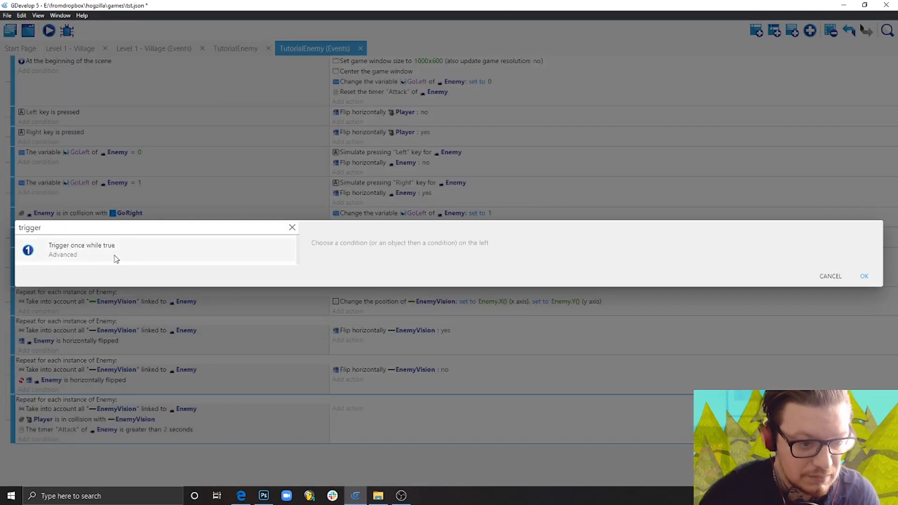
pyautogui.click(104, 249)
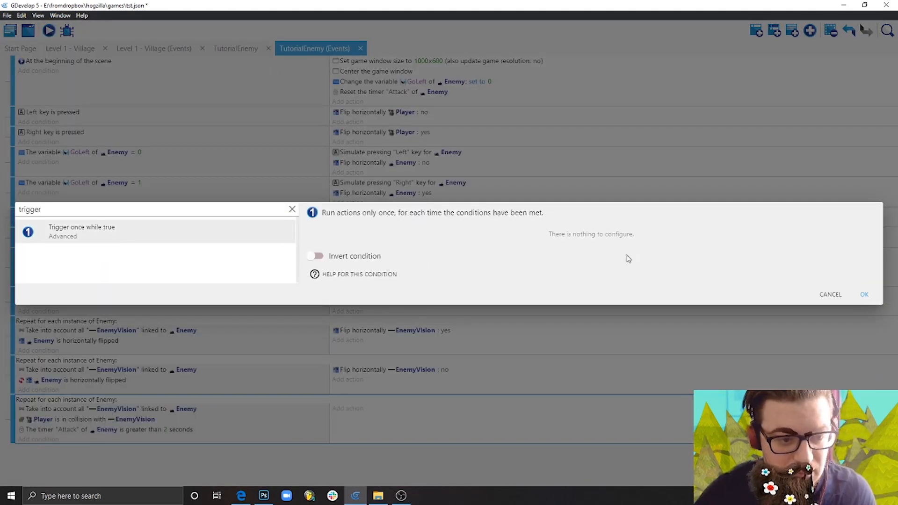
pyautogui.click(864, 295)
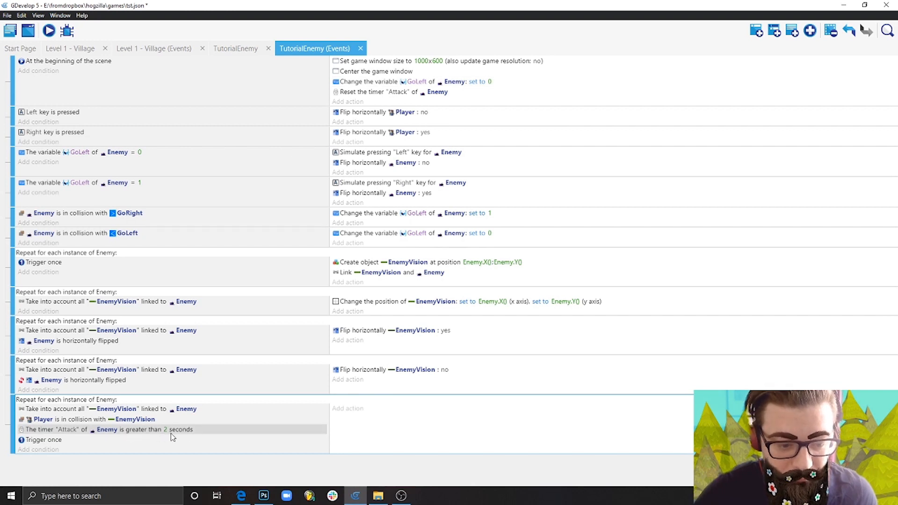
pyautogui.click(469, 93)
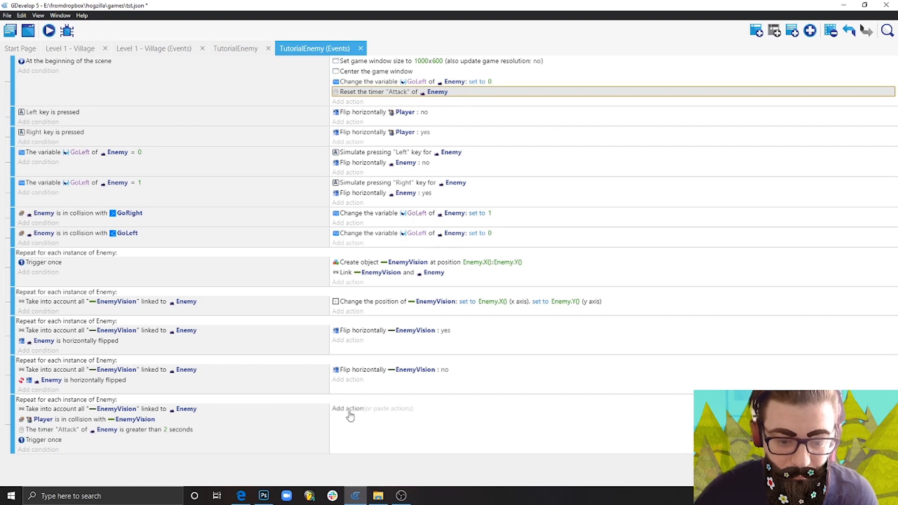
pyautogui.click(381, 411)
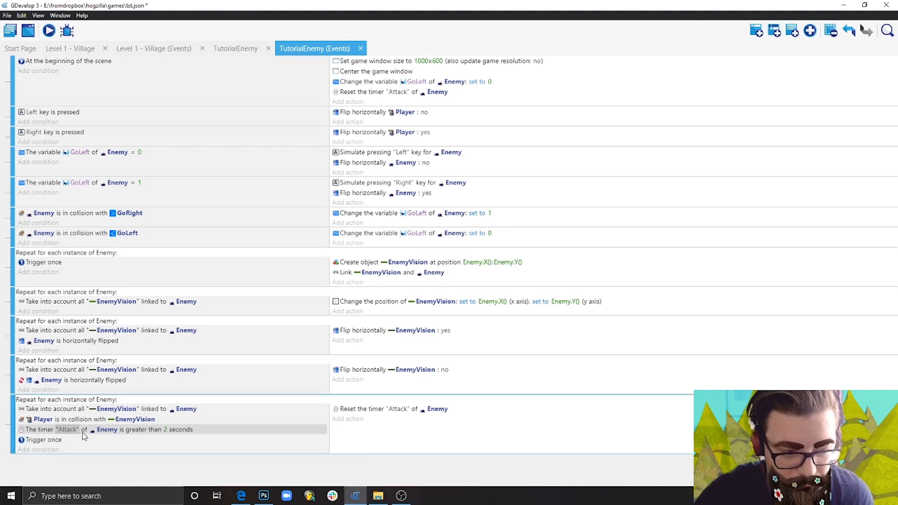
# Add a sub-event under the last For each event with the condition that Enemy is horizontally flipped.
pyautogui.click(757, 31)
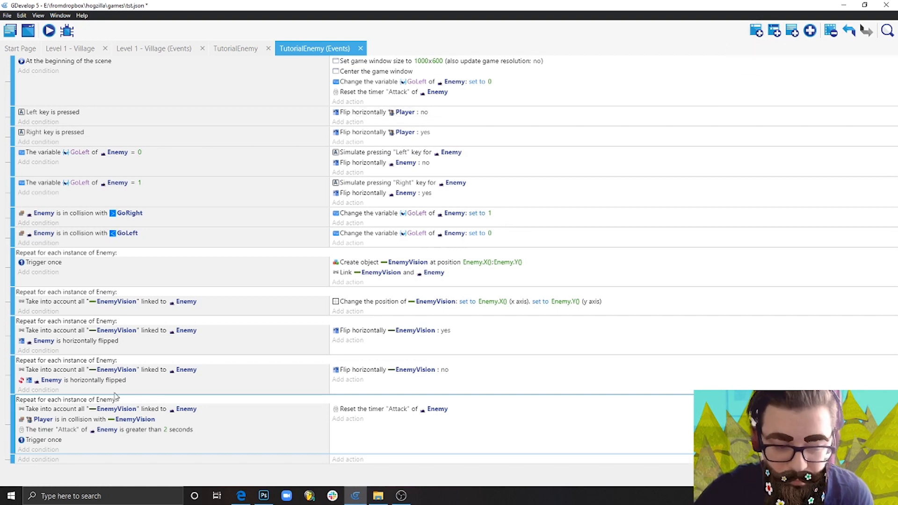
pyautogui.moveTo(10, 459); pyautogui.dragTo(37, 429)
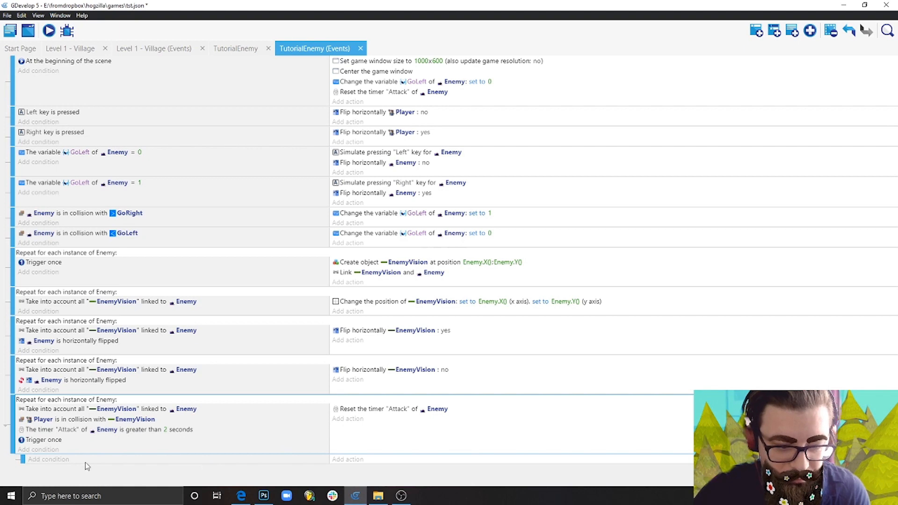
pyautogui.click(48, 460)
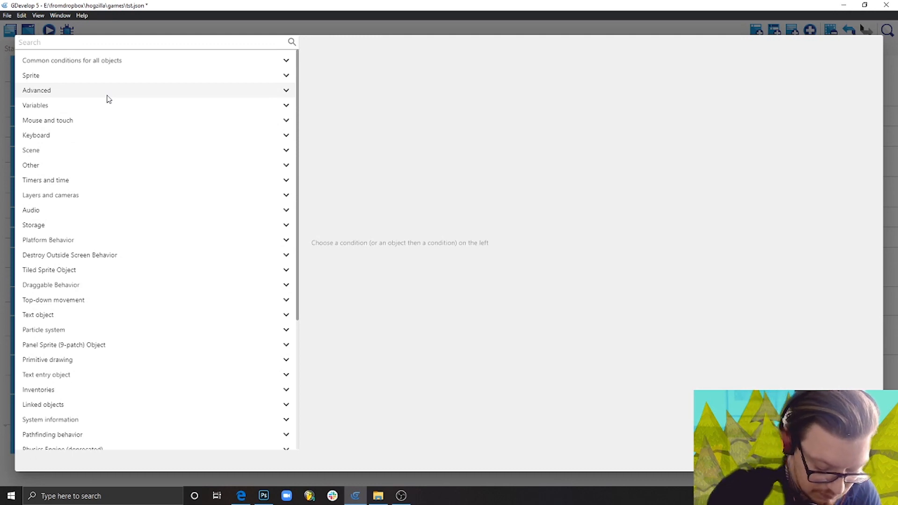
pyautogui.write('fl')
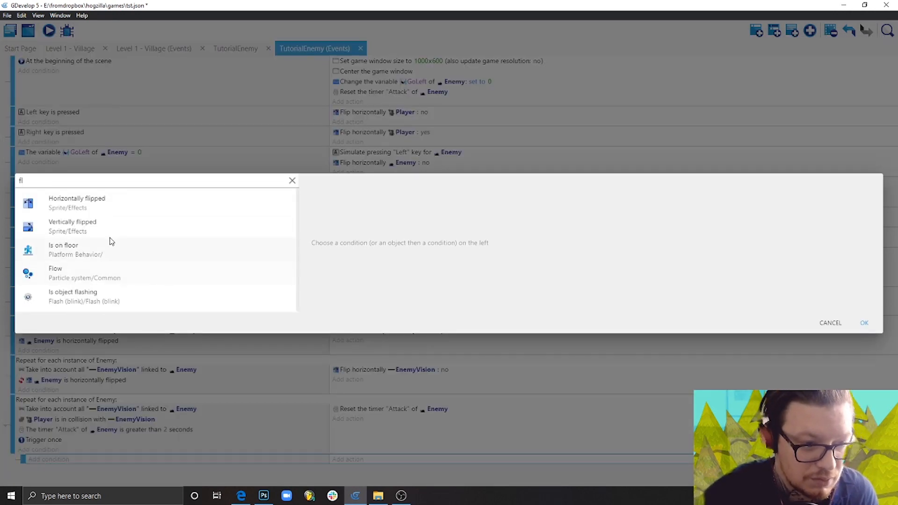
pyautogui.click(111, 206)
pyautogui.click(393, 246)
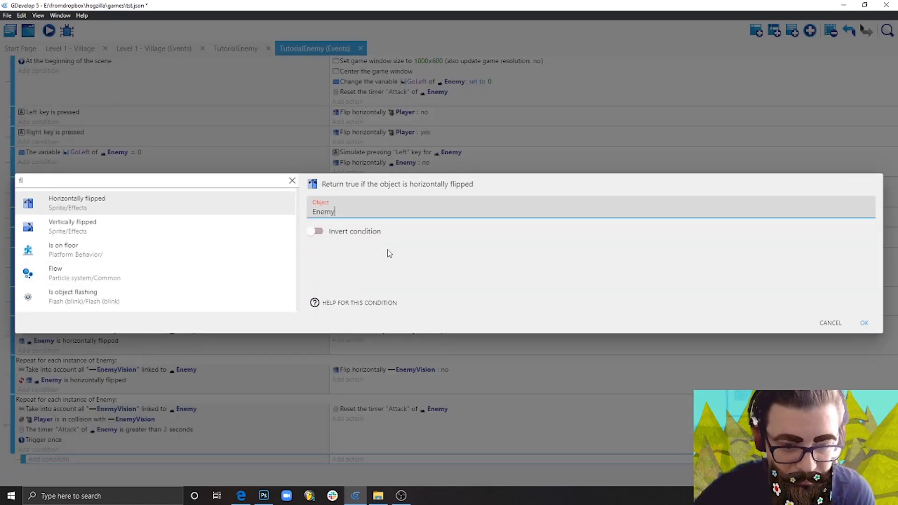
pyautogui.click(865, 322)
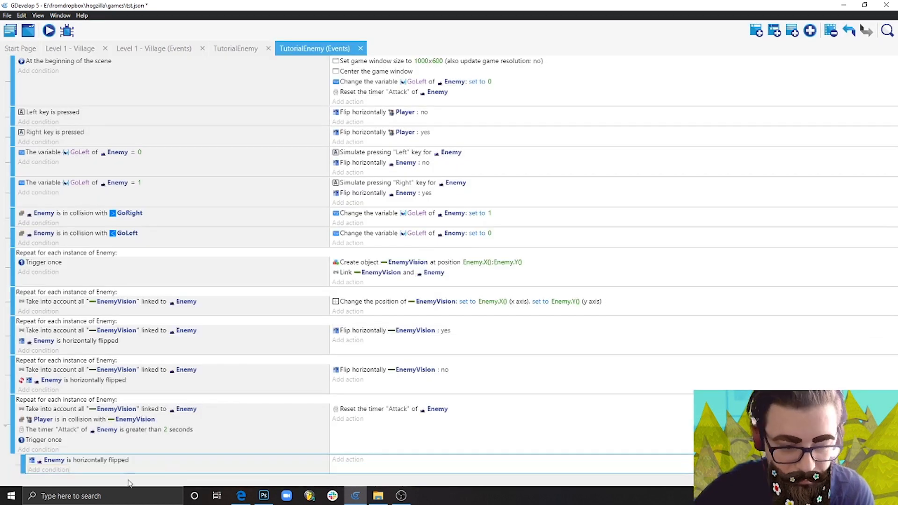
# Add an action to the sub-event that creates a Bullet object at X position Enemy.X() and Y position Enemy.Y().
pyautogui.click(355, 462)
pyautogui.write('create')
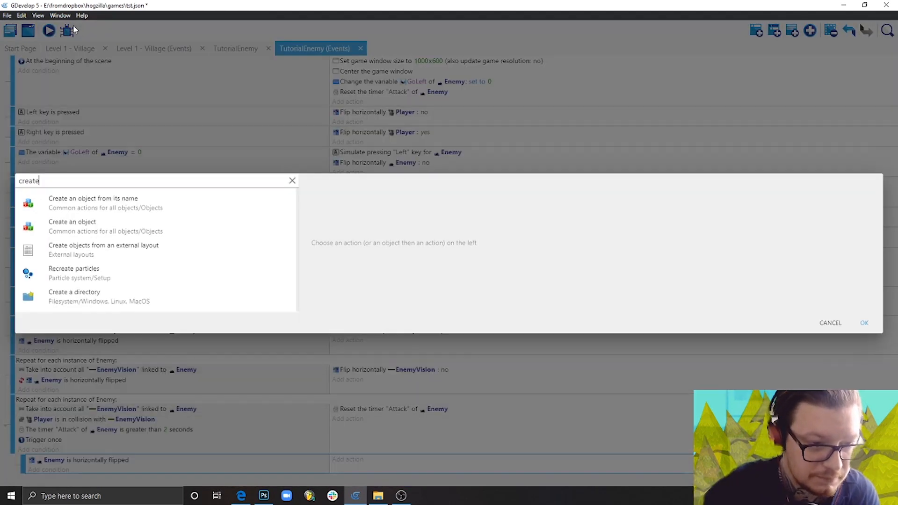
pyautogui.click(117, 227)
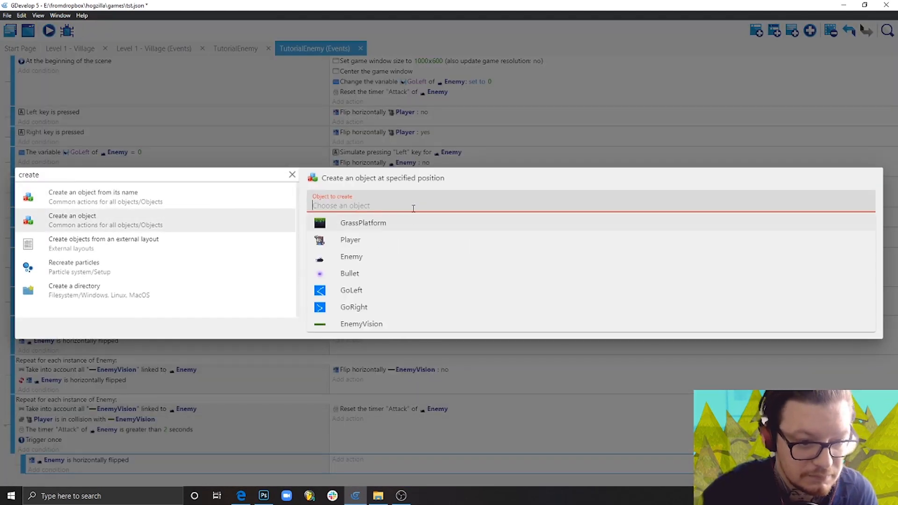
pyautogui.click(370, 275)
pyautogui.click(349, 236)
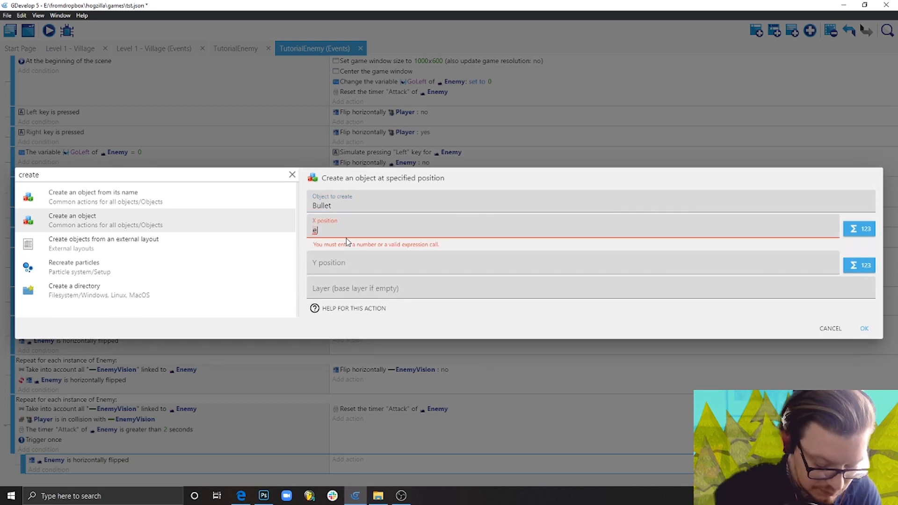
pyautogui.write('enemy')
pyautogui.click(348, 245)
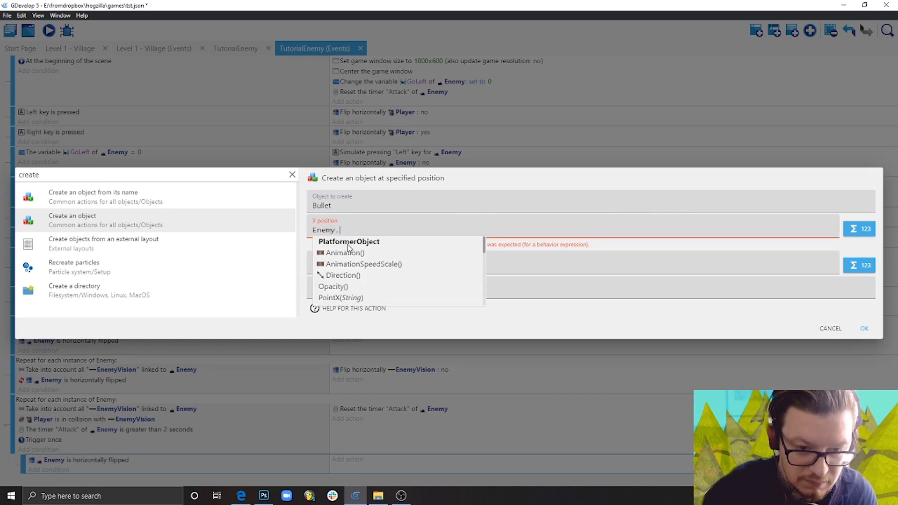
pyautogui.write('X()')
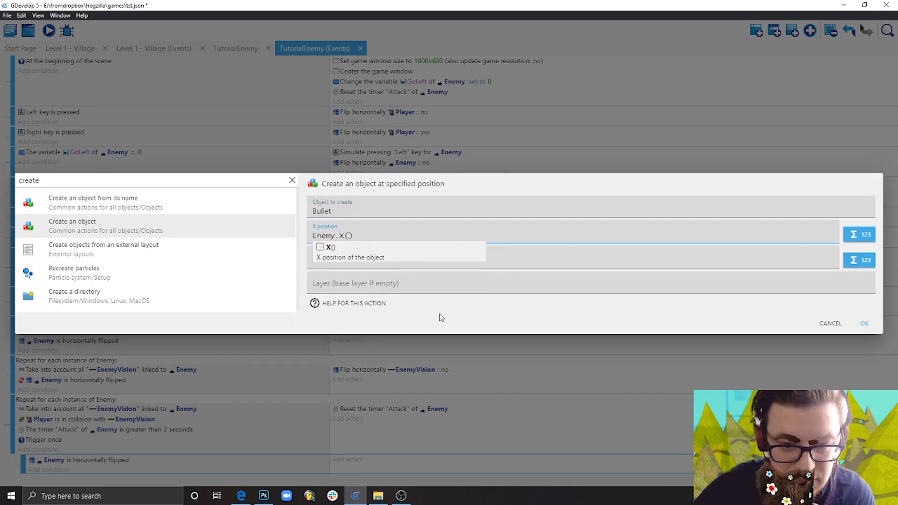
pyautogui.click(373, 254)
pyautogui.write('Enem')
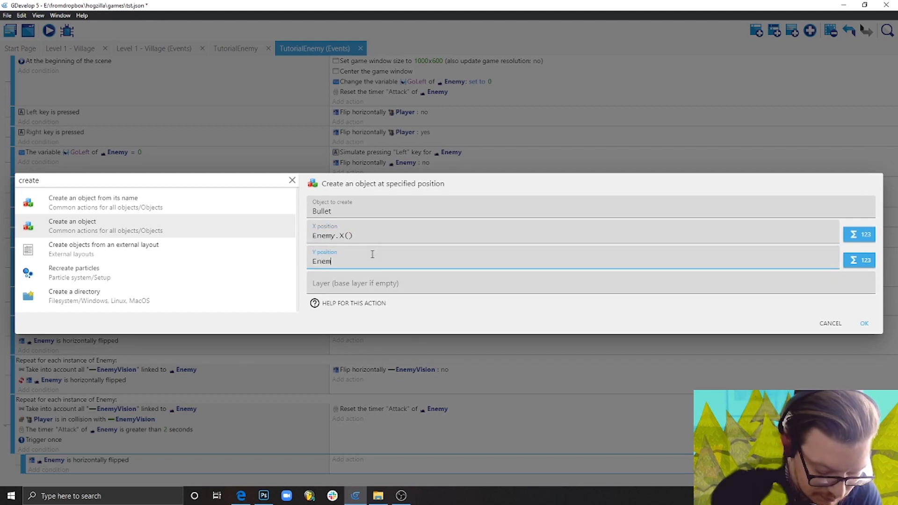
pyautogui.write('y.Y()')
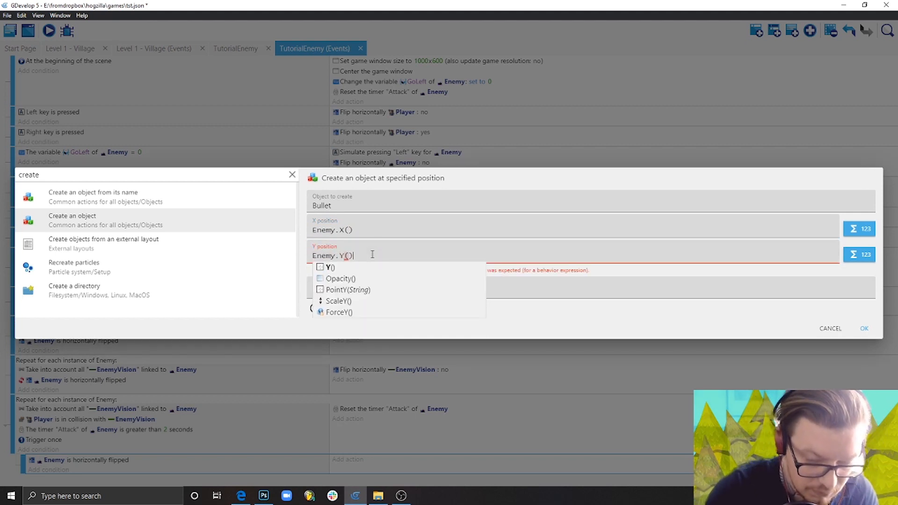
pyautogui.click(865, 324)
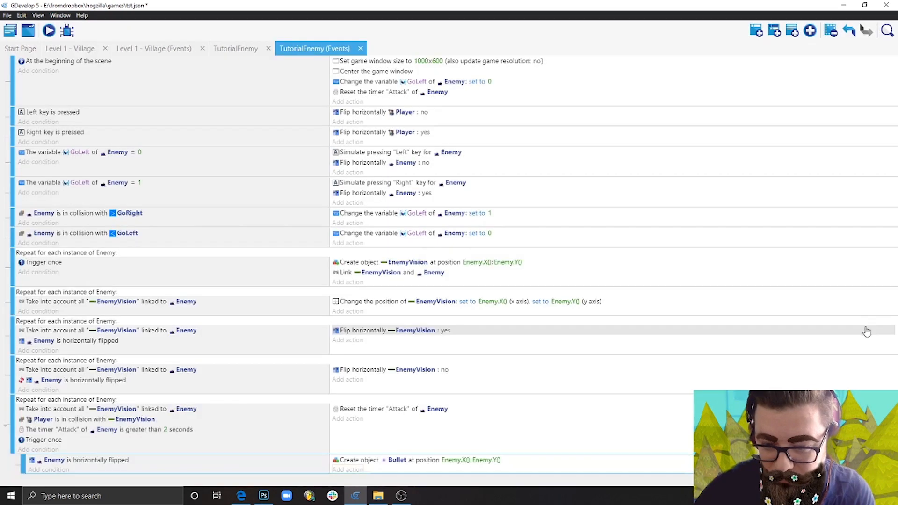
# Add a Z order action below the Bullet creation action in the sub-event.
pyautogui.click(349, 470)
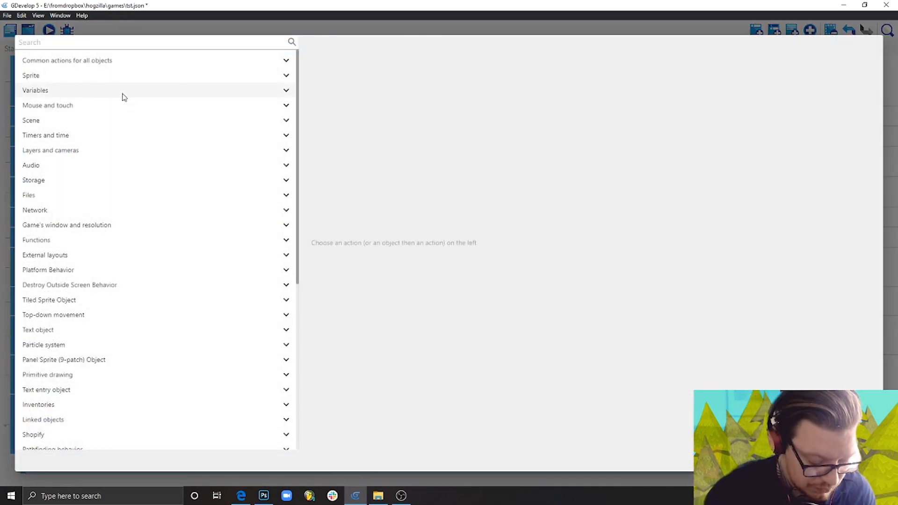
pyautogui.write('z')
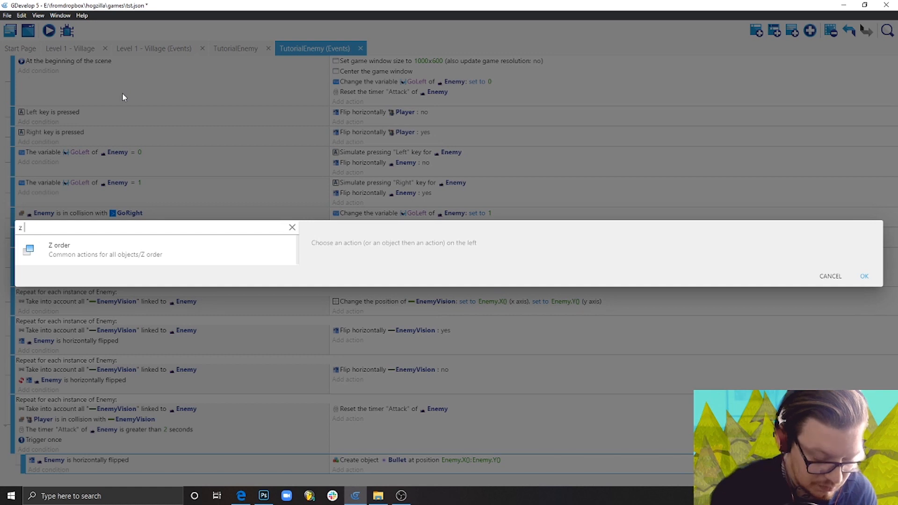
pyautogui.click(95, 253)
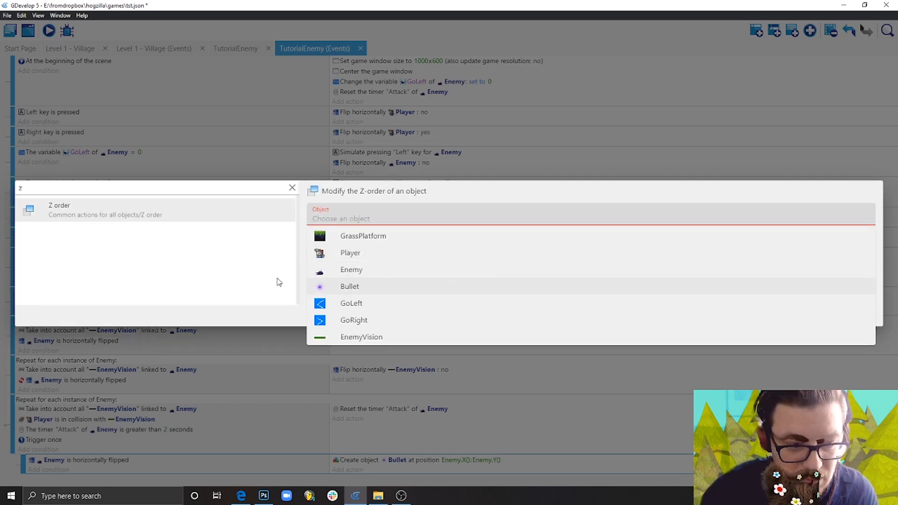
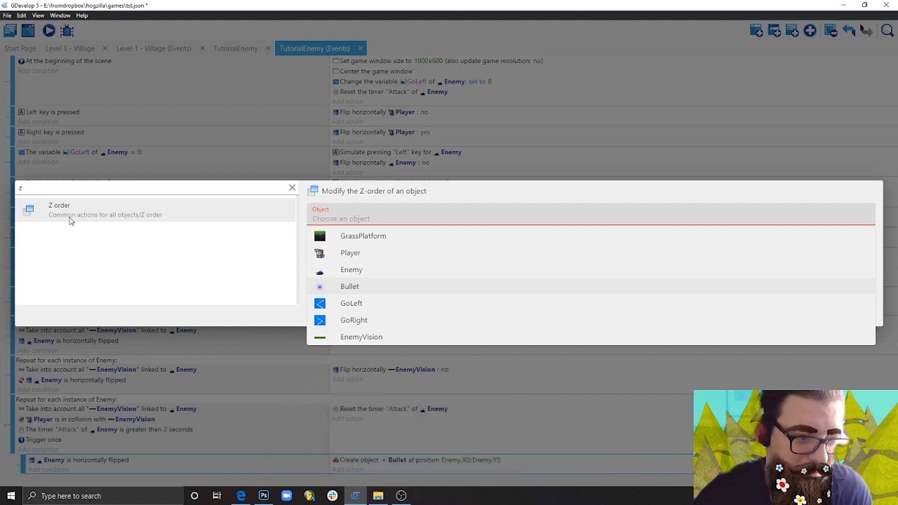
# Set the Z-order action to act on Bullet with the operator = (set to) and the value 10.
pyautogui.click(351, 287)
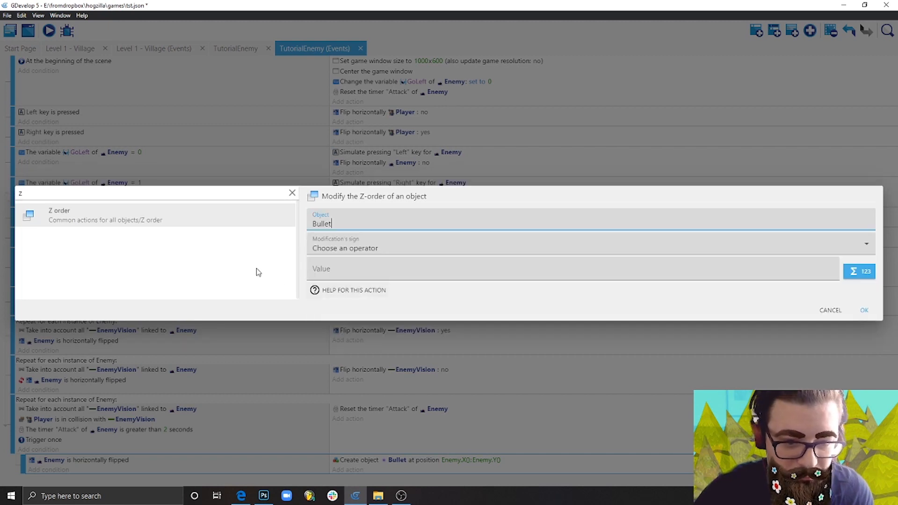
pyautogui.click(369, 248)
pyautogui.click(351, 269)
pyautogui.click(352, 275)
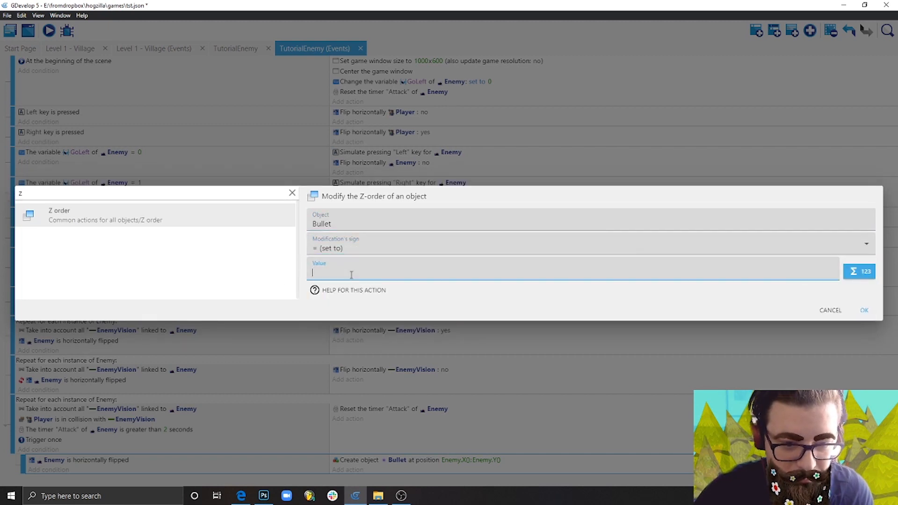
pyautogui.write('10')
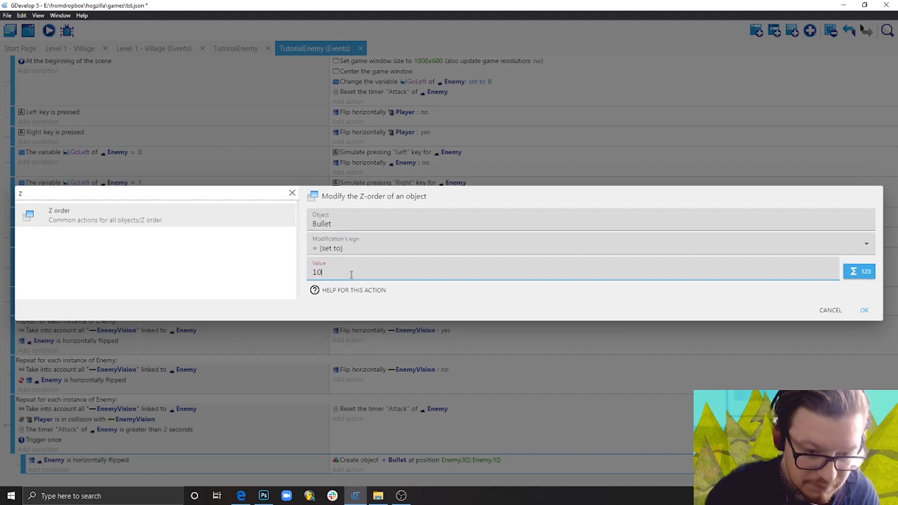
pyautogui.click(865, 311)
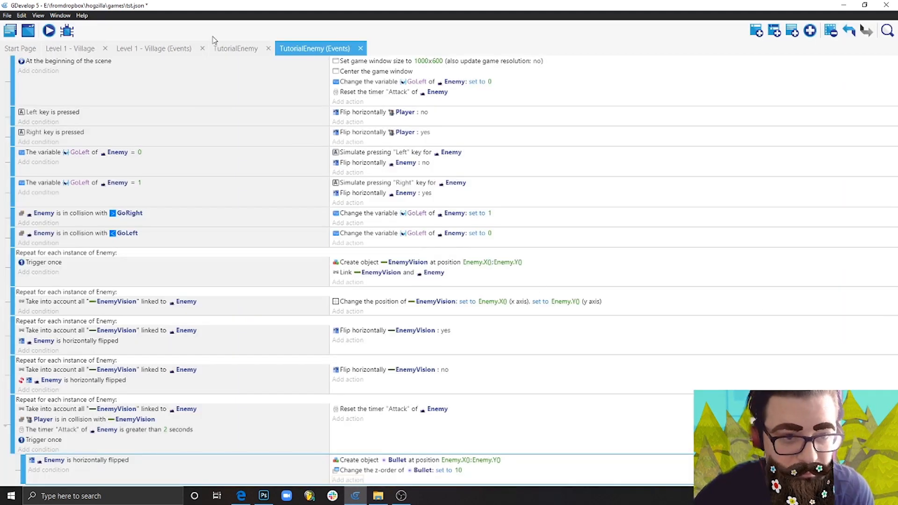
# Check the Z order of the Player, Enemy, GoLeft, GrassPlatform and GoRight instances in the TutorialEnemy scene, then return to its events.
pyautogui.click(238, 49)
pyautogui.click(428, 261)
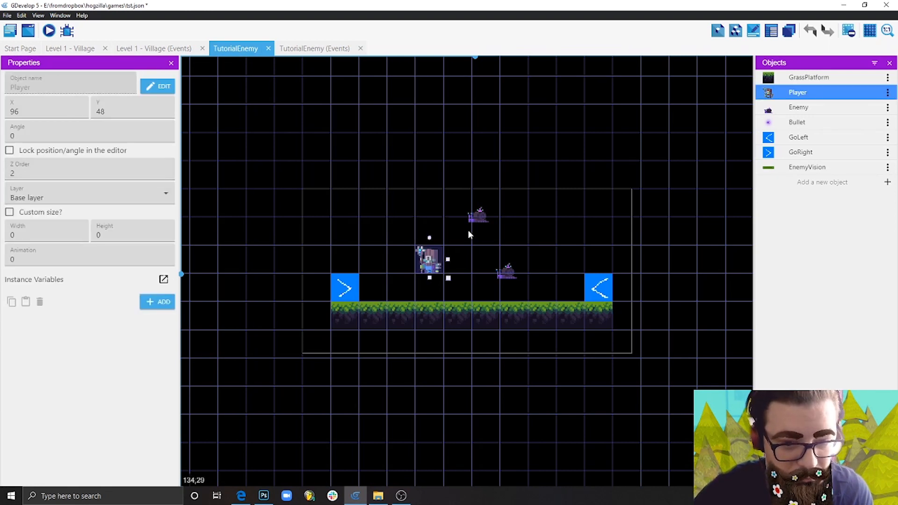
pyautogui.click(482, 219)
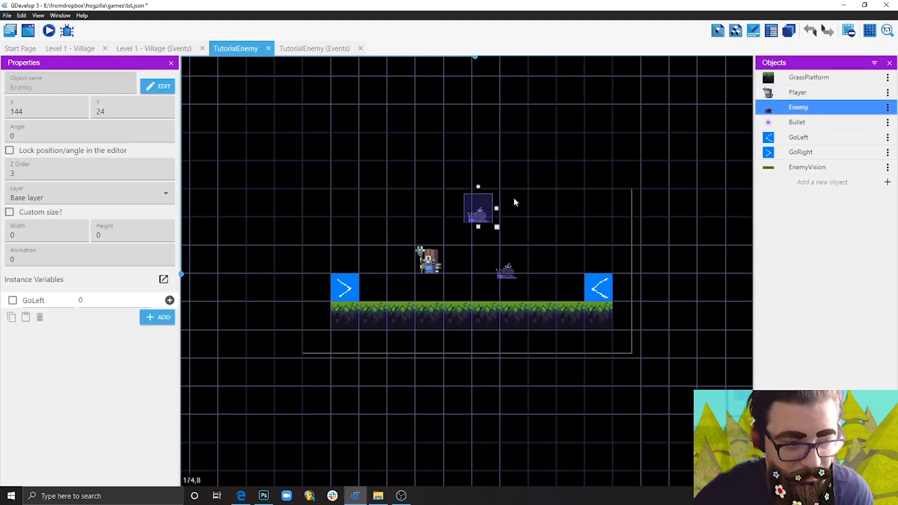
pyautogui.moveTo(482, 218); pyautogui.dragTo(489, 239)
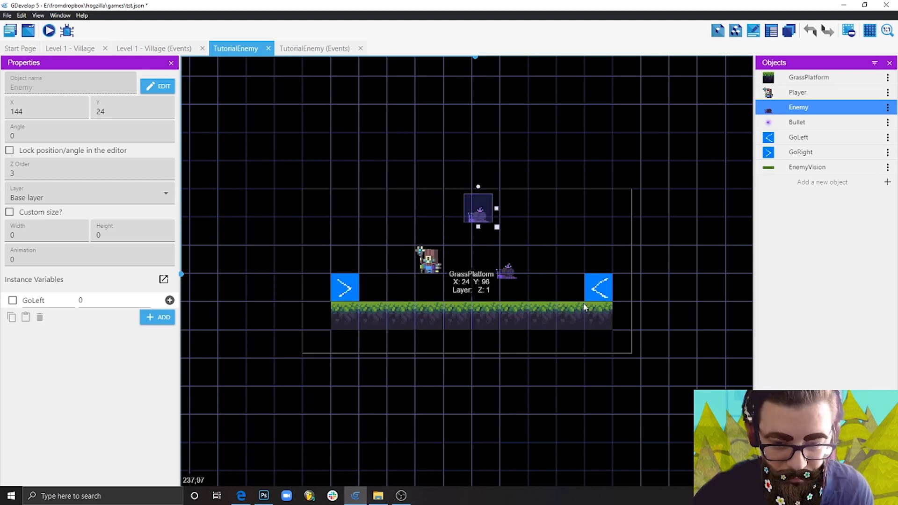
pyautogui.click(607, 287)
pyautogui.click(502, 317)
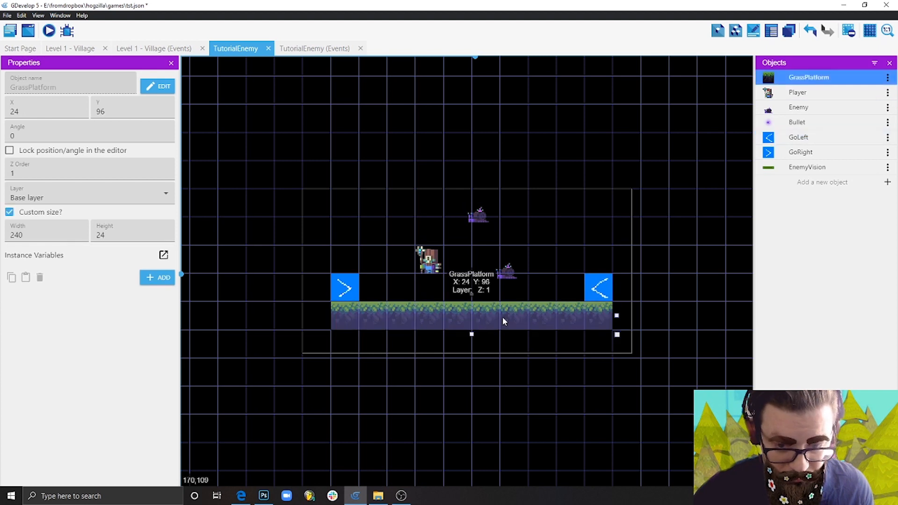
pyautogui.click(345, 288)
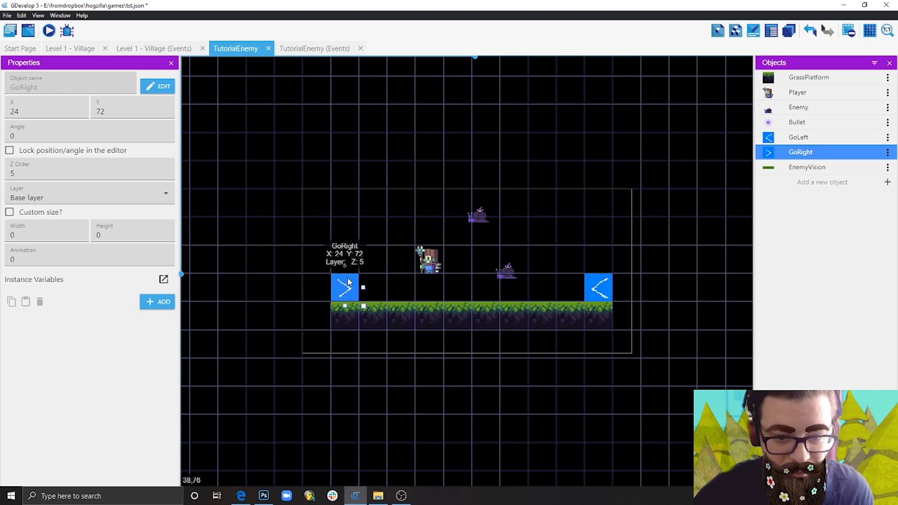
pyautogui.click(327, 48)
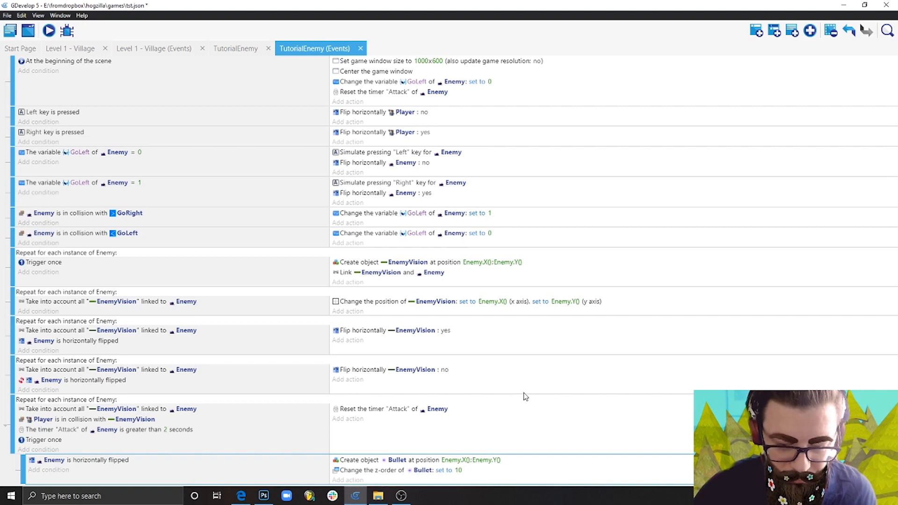
# Add a Physics Engine 2.0 Apply force toward position action for Bullet to the flipped-Enemy sub-event, with a length of 5.
pyautogui.click(348, 480)
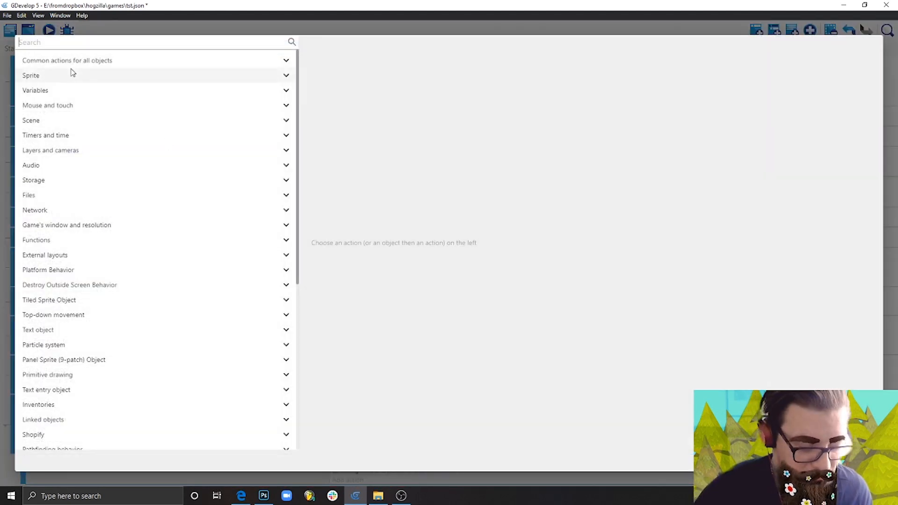
pyautogui.write('for')
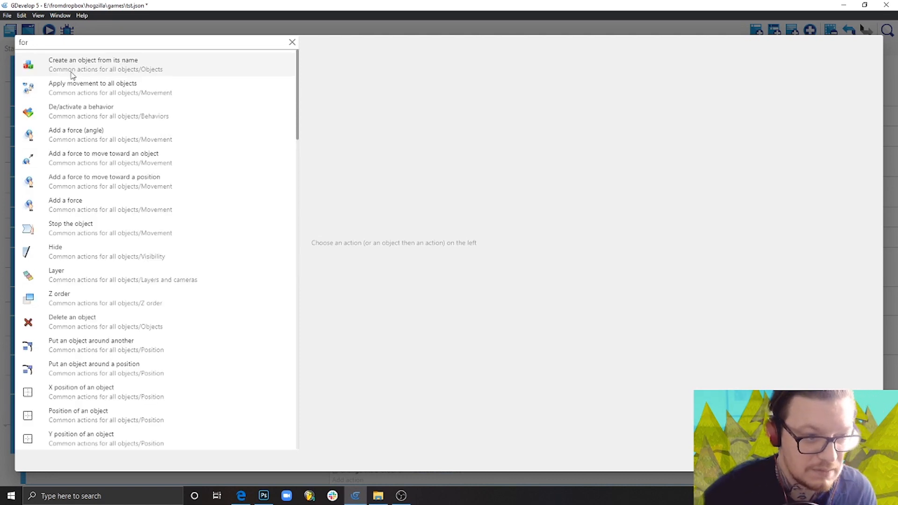
pyautogui.scroll(-10, 185, 297)
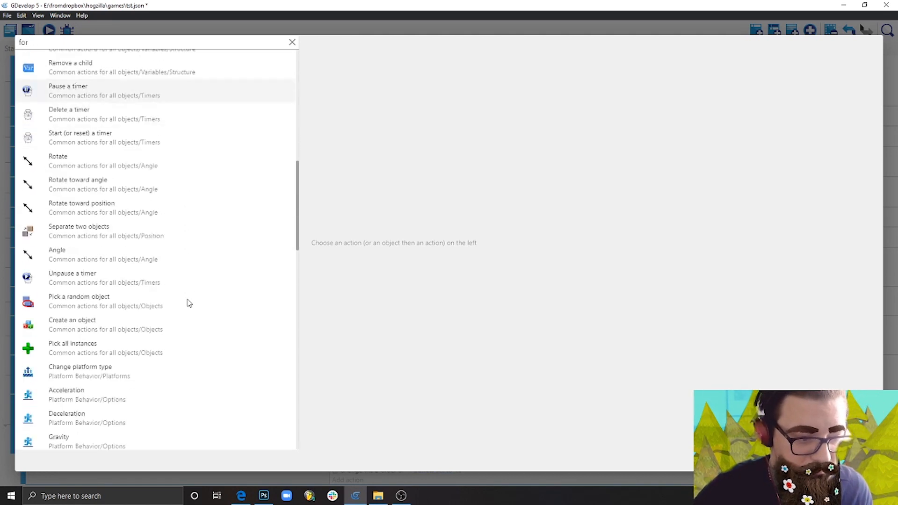
pyautogui.scroll(-8, 187, 303)
pyautogui.write('ce')
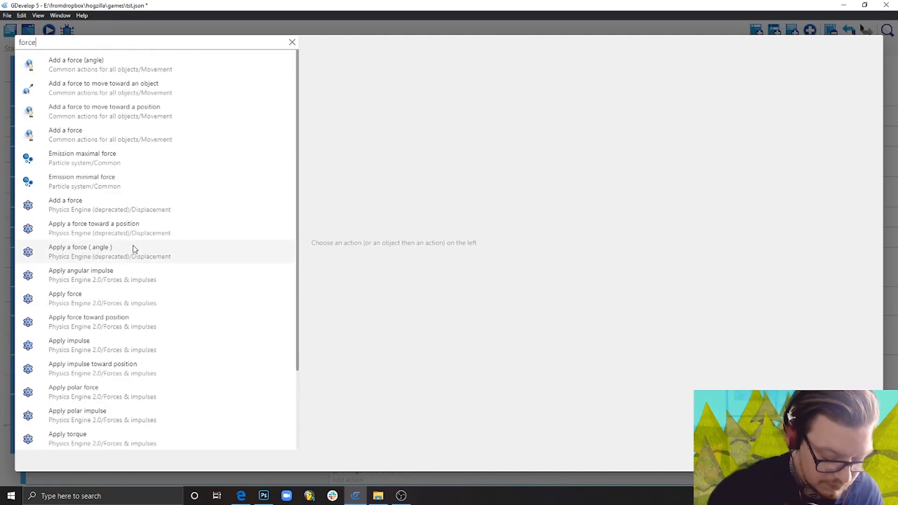
pyautogui.click(143, 323)
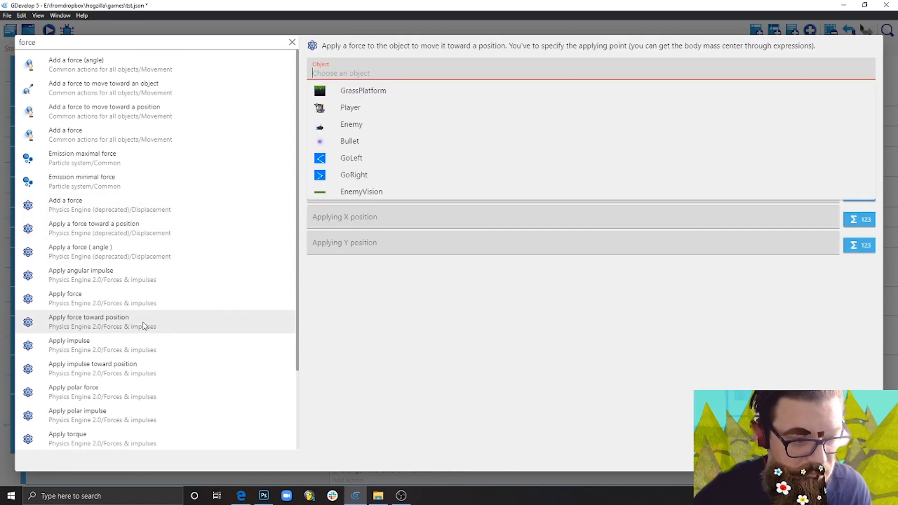
pyautogui.click(364, 140)
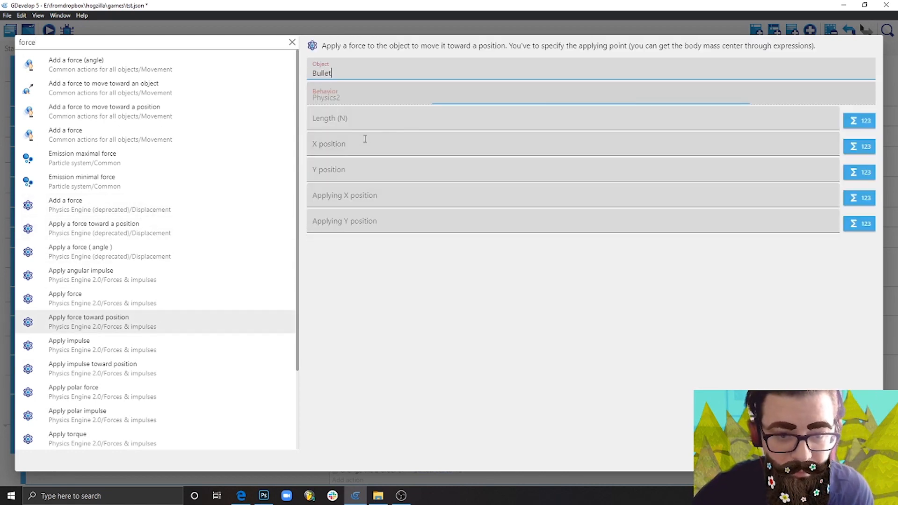
pyautogui.click(413, 127)
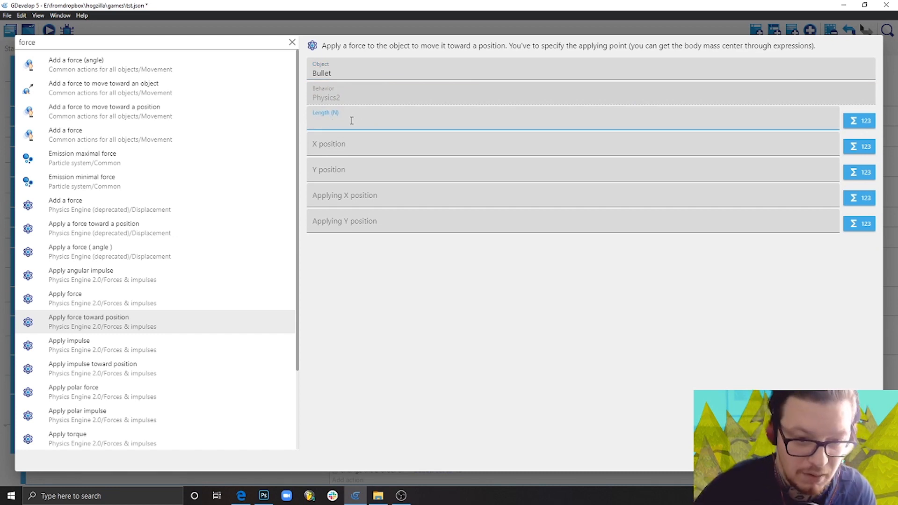
pyautogui.click(373, 280)
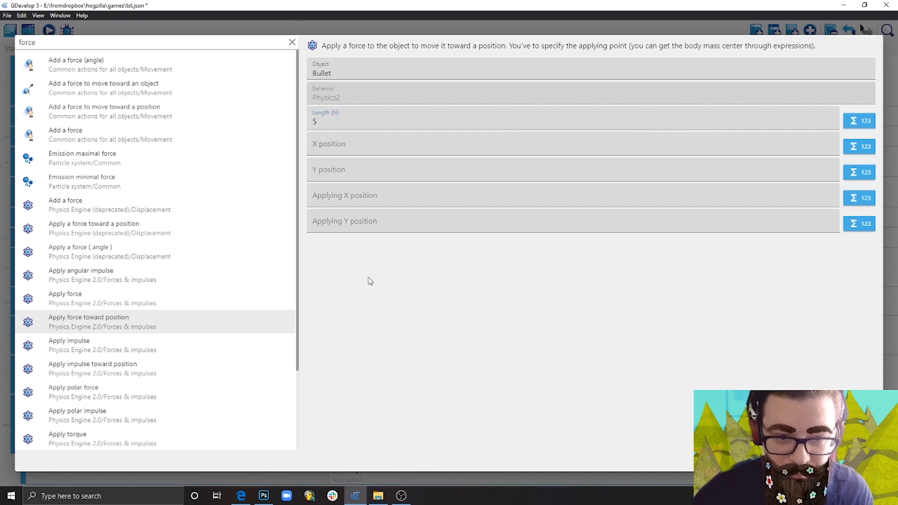
# Set the force's target X position to Player.X()+200.
pyautogui.click(350, 143)
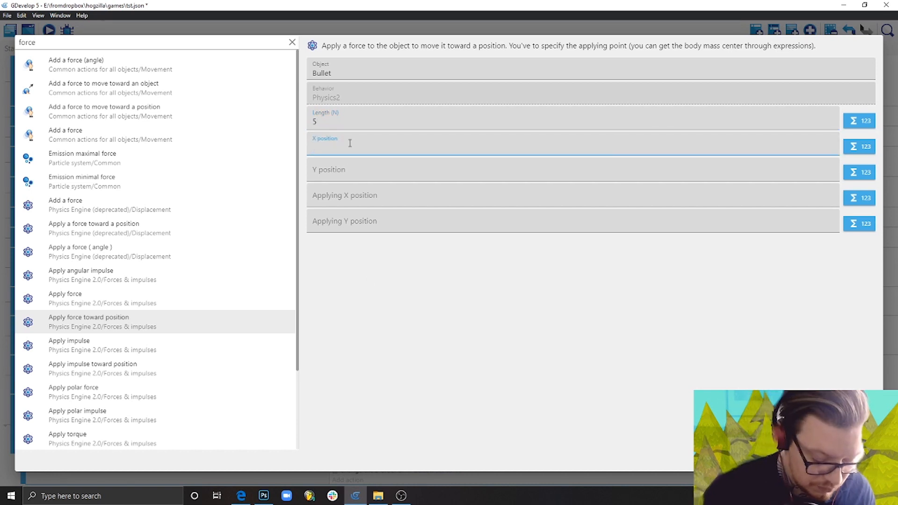
pyautogui.write('pla')
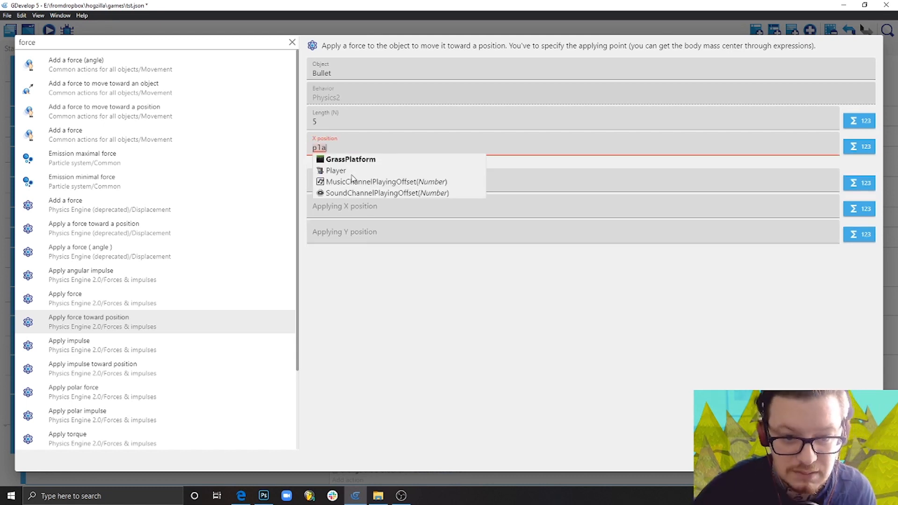
pyautogui.click(351, 171)
pyautogui.write('X(')
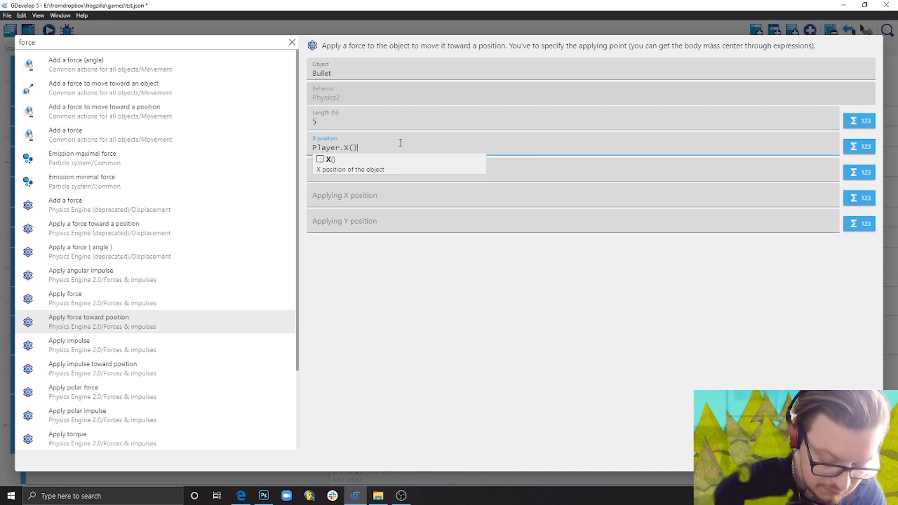
pyautogui.write('+200')
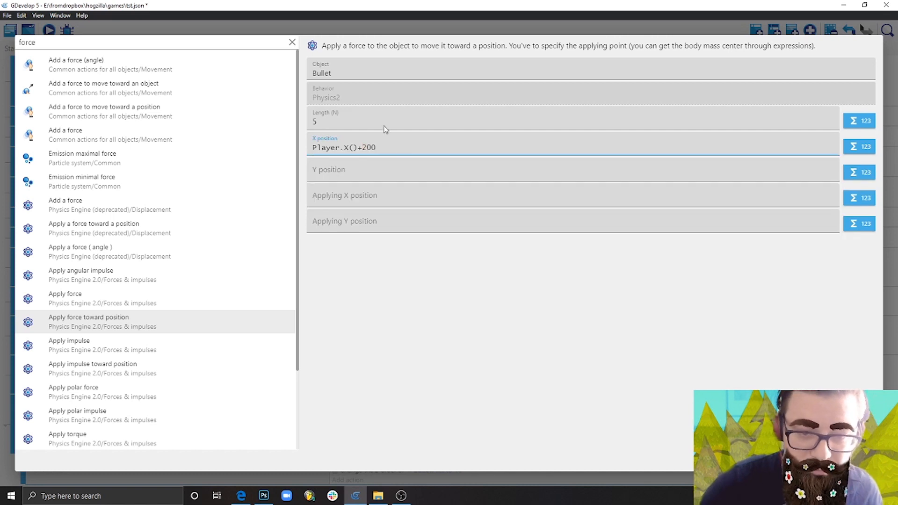
pyautogui.click(403, 300)
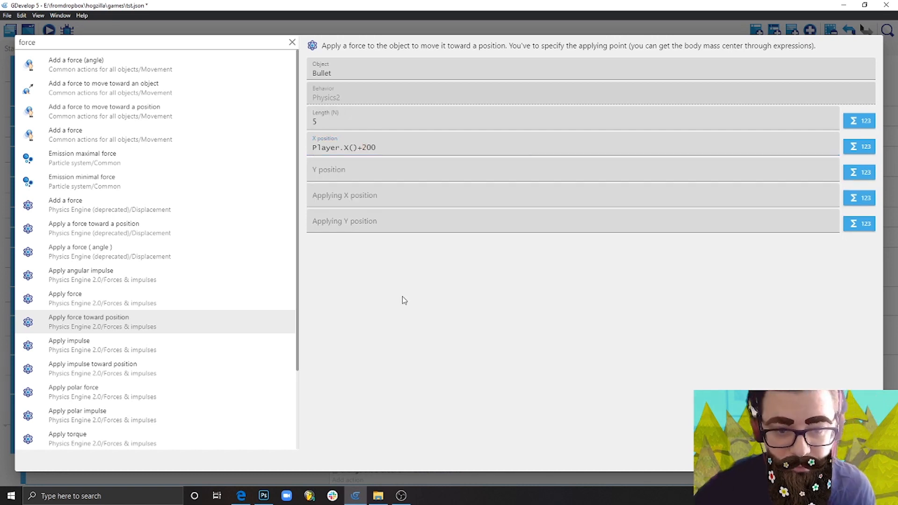
# Set the force's target Y position to Player.Y()-300 and accept the action with the applying positions left empty.
pyautogui.click(369, 168)
pyautogui.write('P')
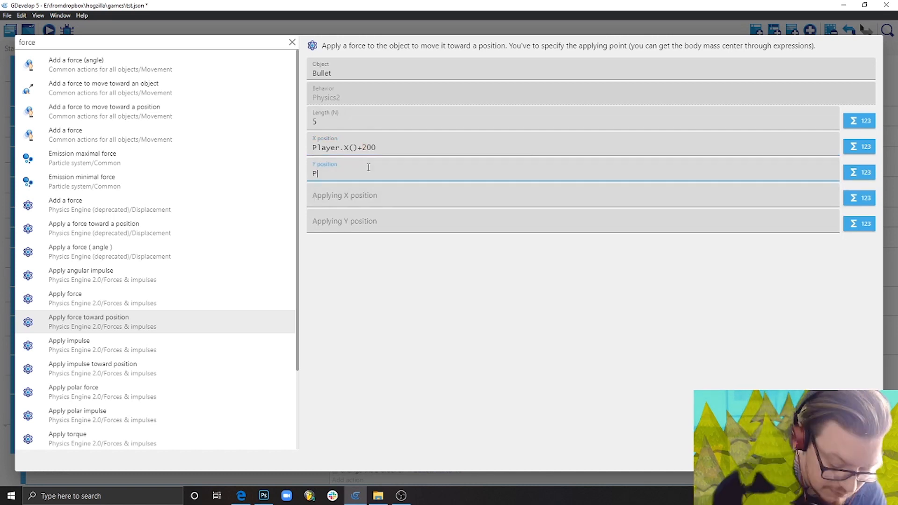
pyautogui.write('l')
pyautogui.click(364, 197)
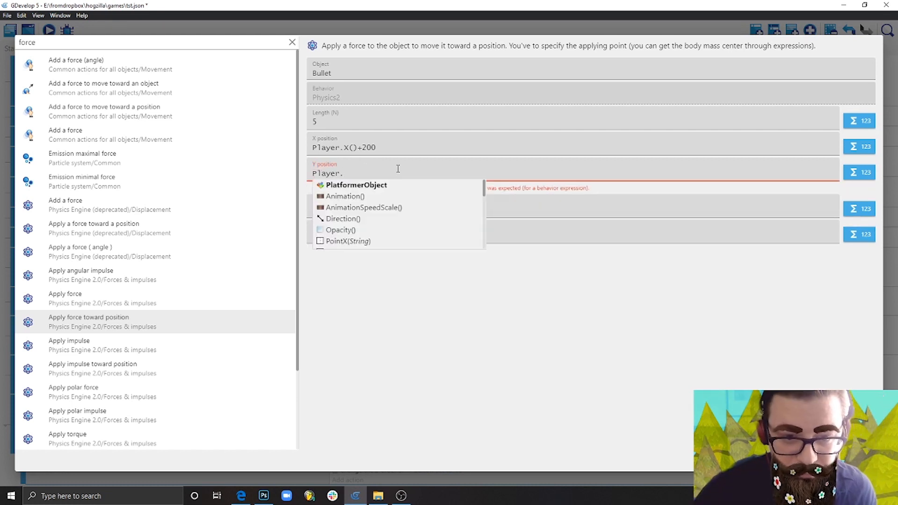
pyautogui.write('Y()')
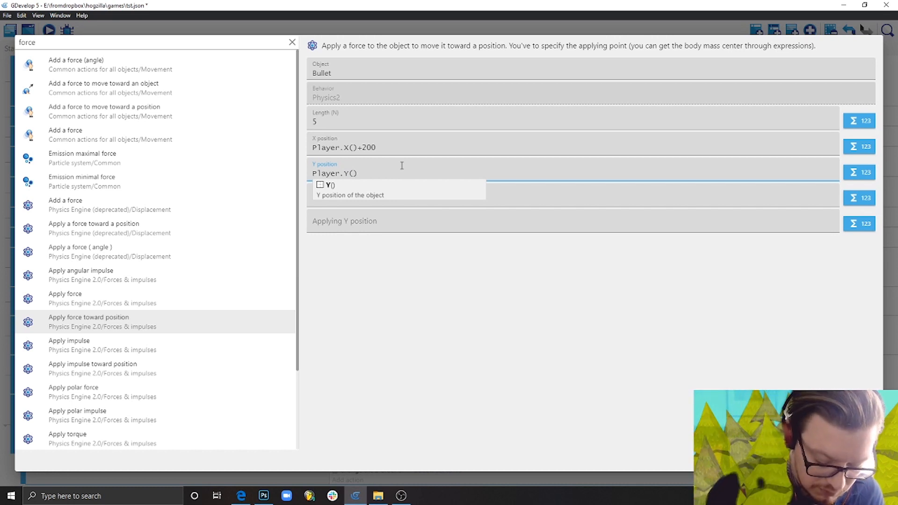
pyautogui.write('-30')
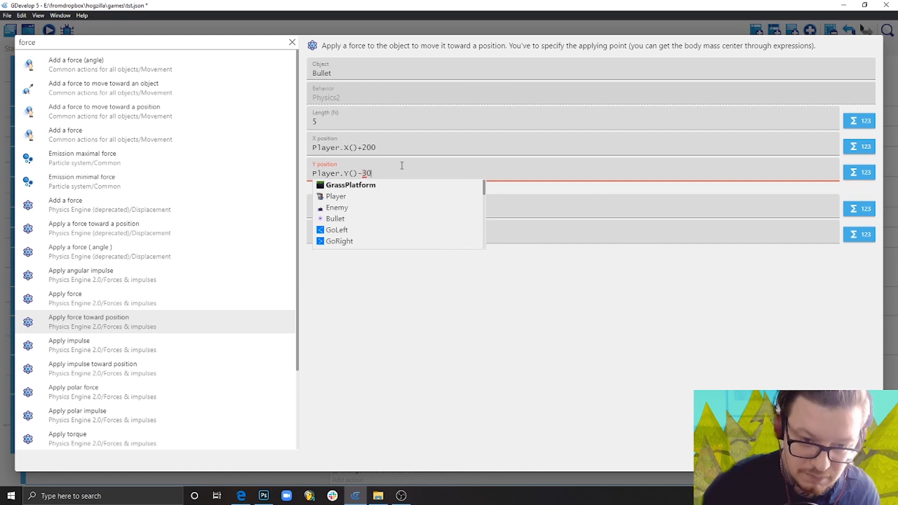
pyautogui.write('0')
pyautogui.click(411, 274)
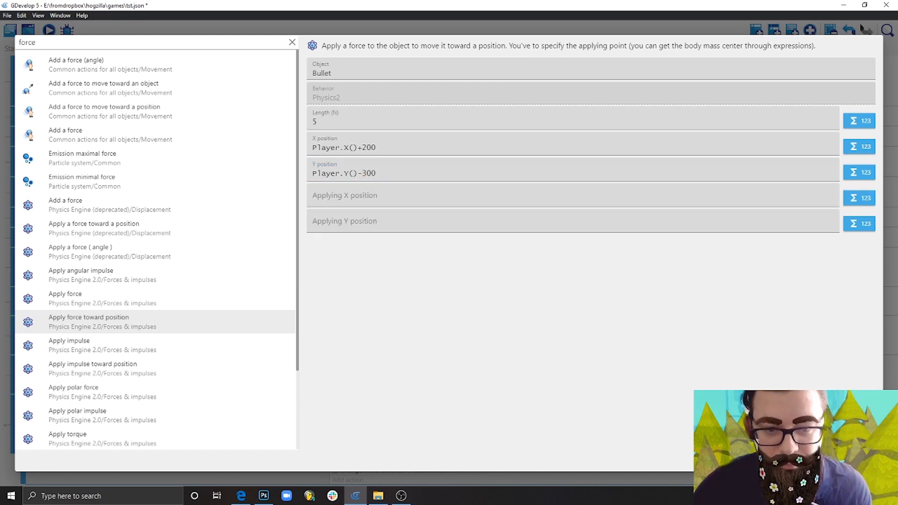
pyautogui.click(863, 461)
pyautogui.scroll(-1, 466, 370)
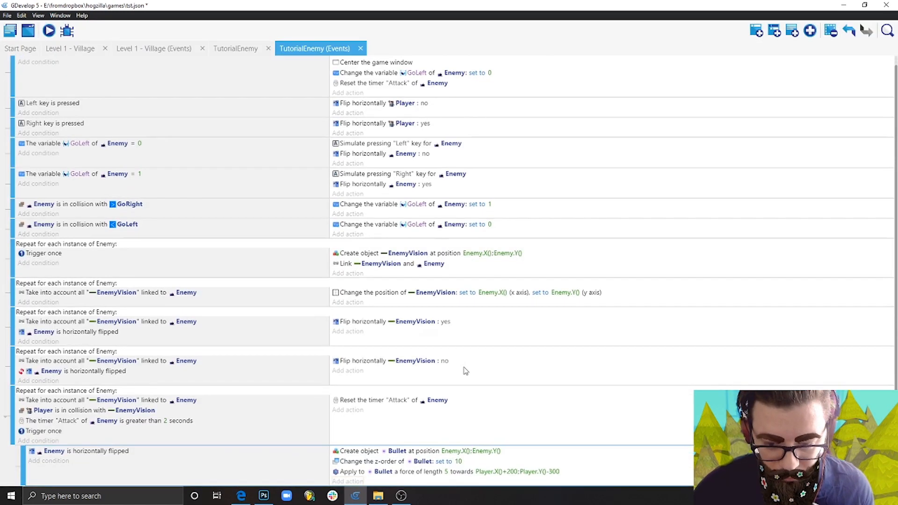
# Preview the scene and move and jump the Player around the enemies to test how they fire Bullets when flipped.
pyautogui.click(50, 32)
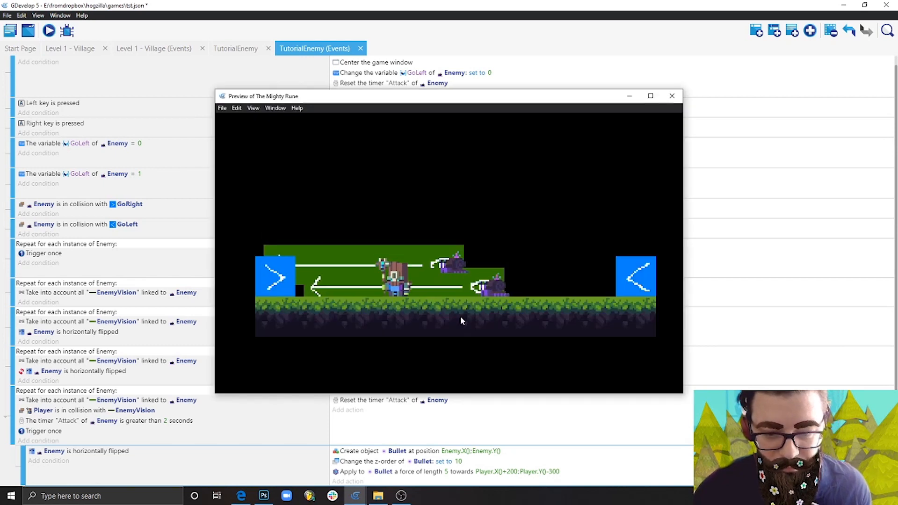
pyautogui.press('Right')
pyautogui.press('space')
pyautogui.press('Left')
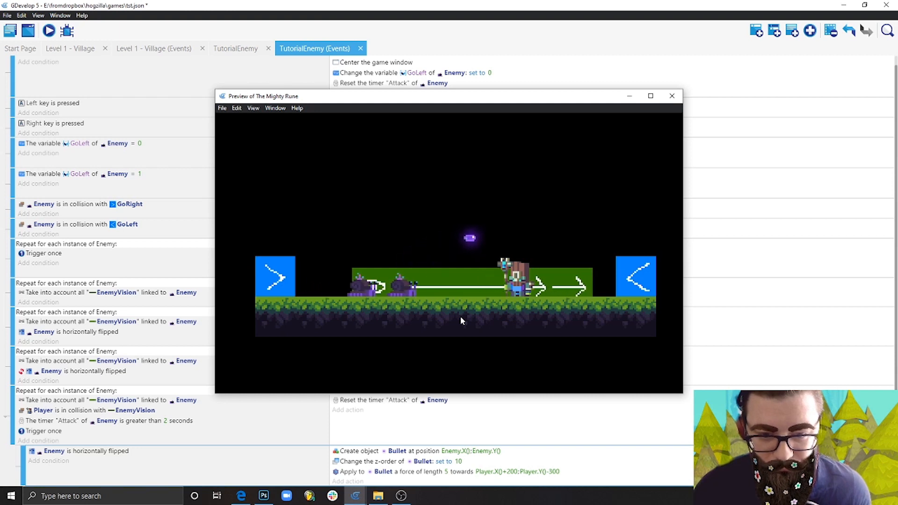
pyautogui.press('Right')
pyautogui.press('Left')
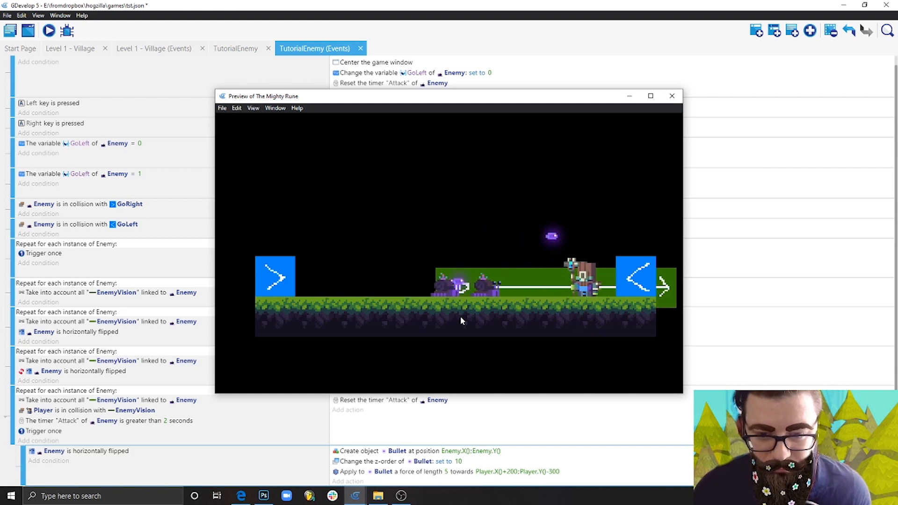
pyautogui.press('space')
pyautogui.press('Left')
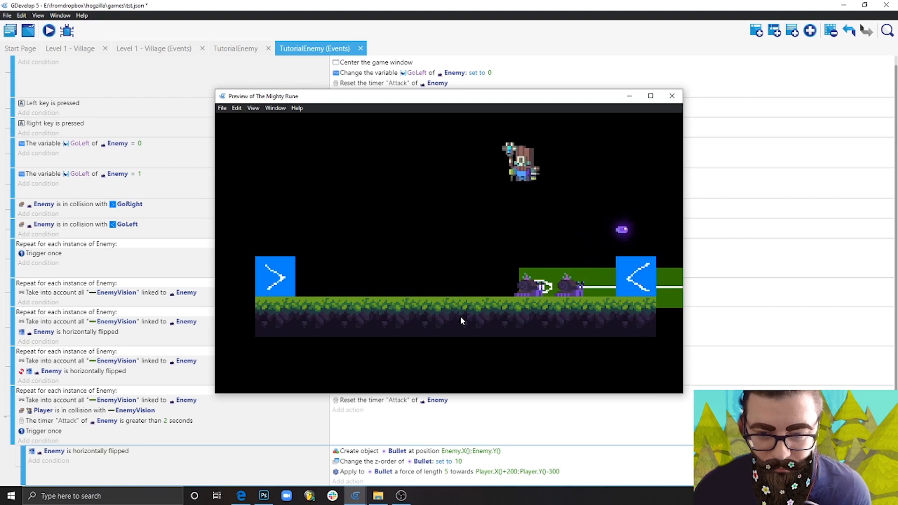
pyautogui.press('Right')
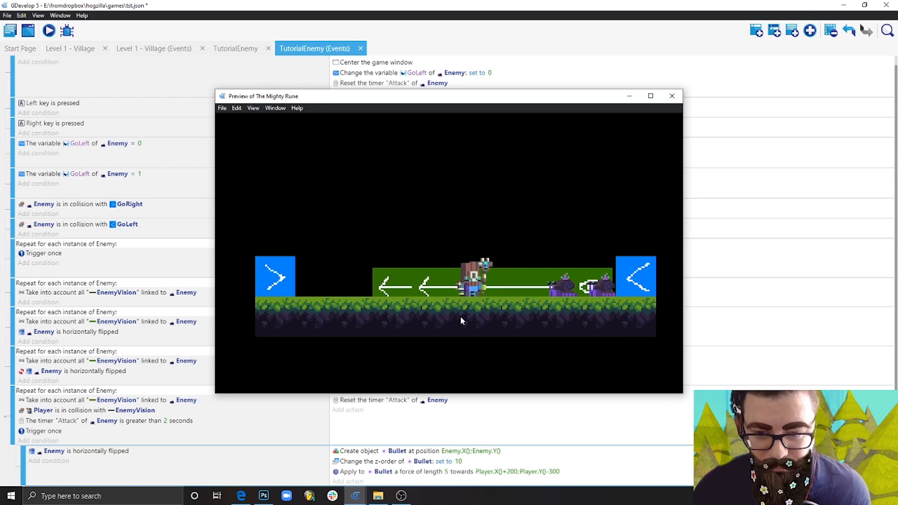
pyautogui.press('Left')
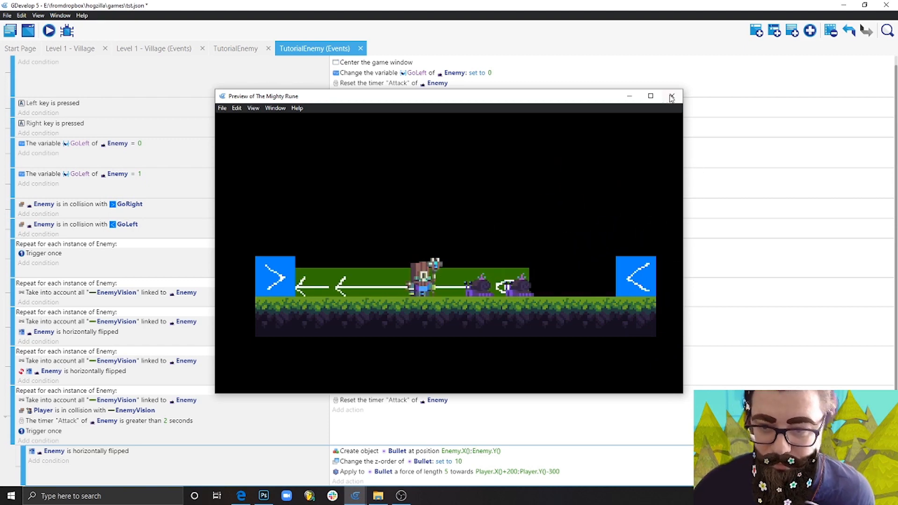
# Close the preview, paste a copy of the flipped-Enemy Bullet sub-event below it, and invert the copy's horizontally flipped condition.
pyautogui.click(672, 96)
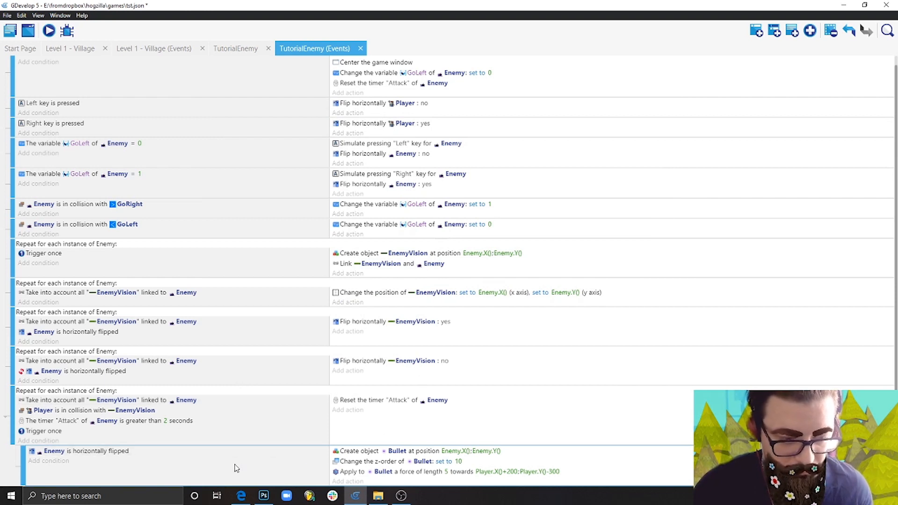
pyautogui.hotkey('ctrl', 'v')
pyautogui.scroll(-2, 235, 463)
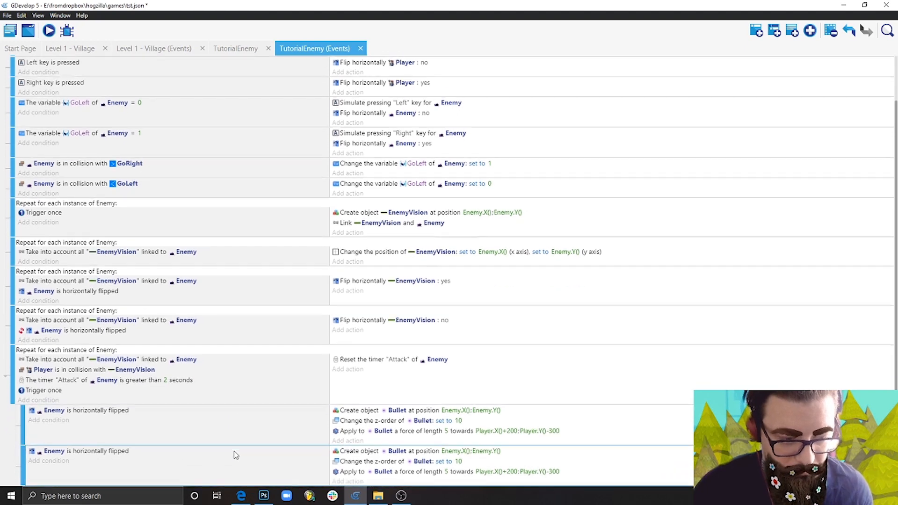
pyautogui.doubleClick(97, 452)
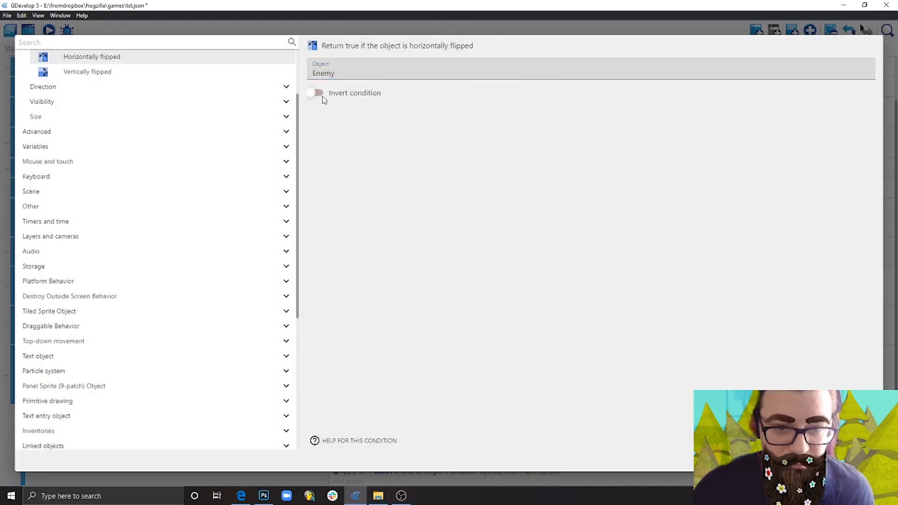
pyautogui.click(863, 461)
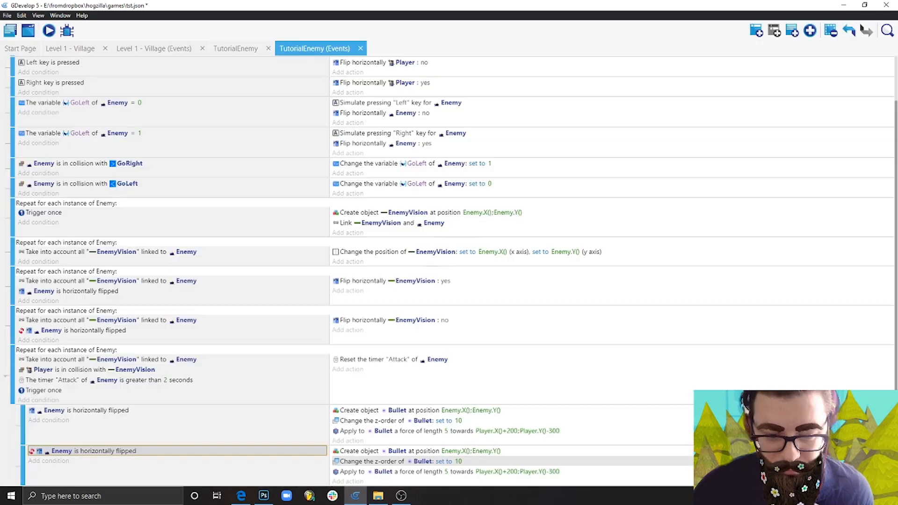
# Set the force's target X position to Player.X()-200 in the inverted-condition sub-event and save the project.
pyautogui.click(510, 473)
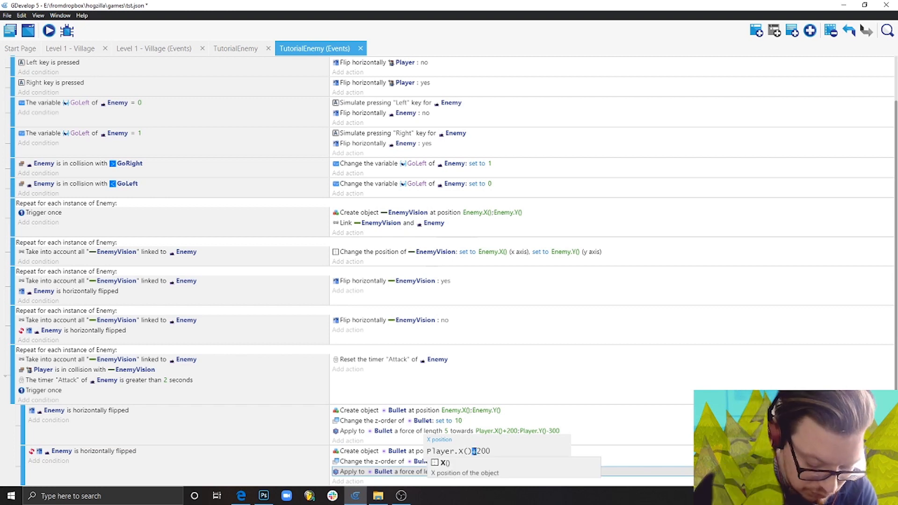
pyautogui.click(664, 450)
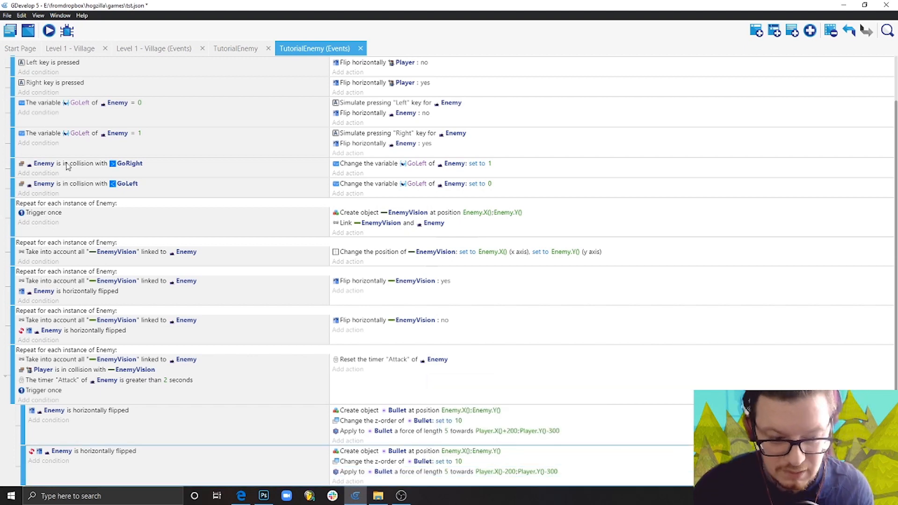
pyautogui.click(14, 33)
pyautogui.click(18, 71)
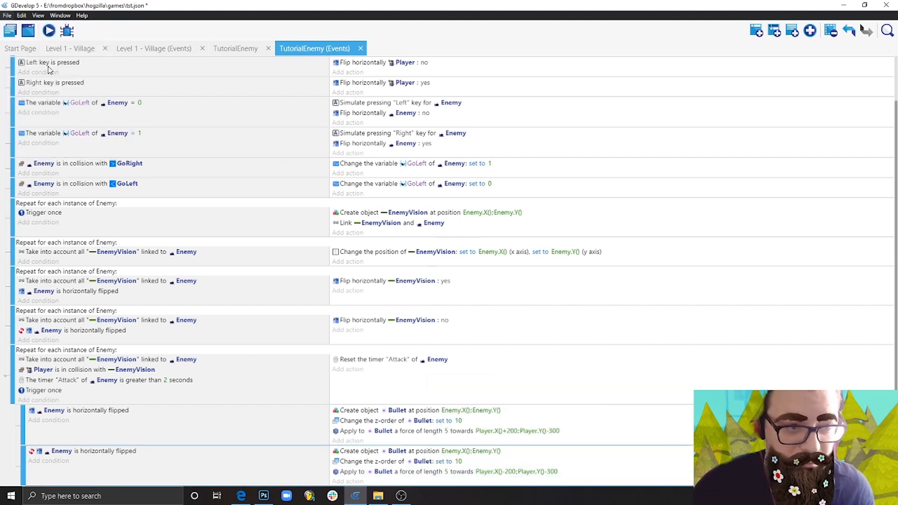
# Preview the scene, moving and jumping the Player around the enemies to test Bullet firing in both facing directions, and close the preview.
pyautogui.click(49, 31)
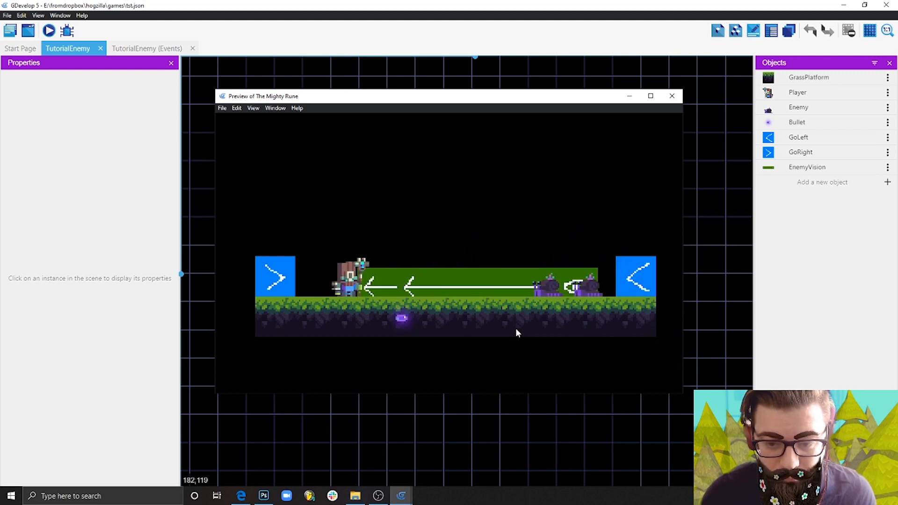
pyautogui.press('Left')
pyautogui.press('Right')
pyautogui.press('Left')
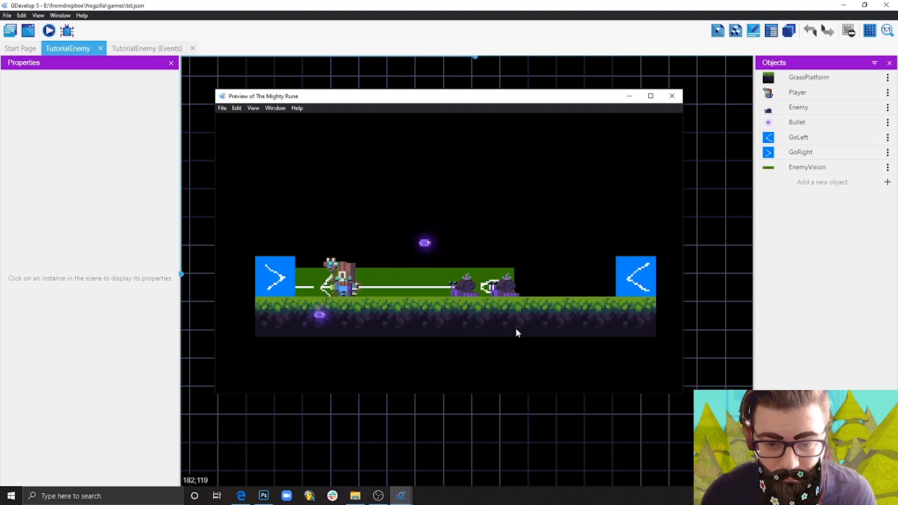
pyautogui.press('Right')
pyautogui.press('space')
pyautogui.press('Right')
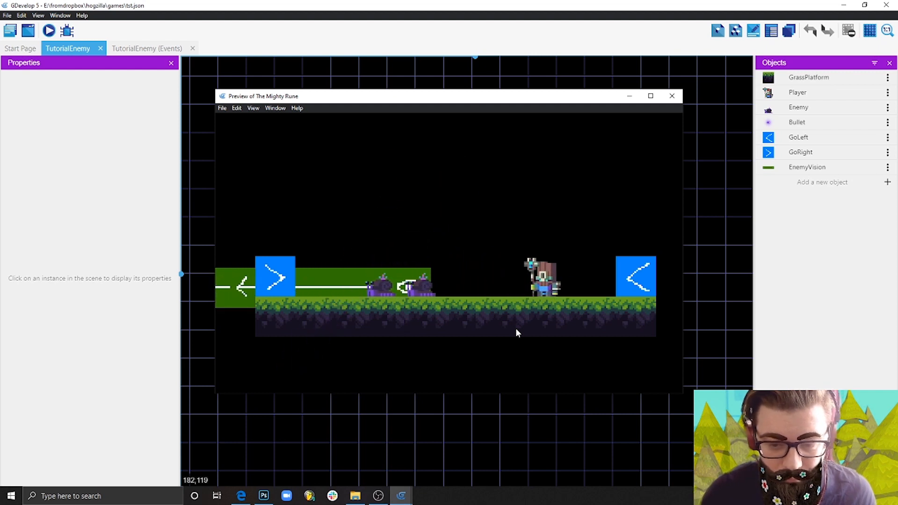
pyautogui.press('Left')
pyautogui.press('space')
pyautogui.press('space')
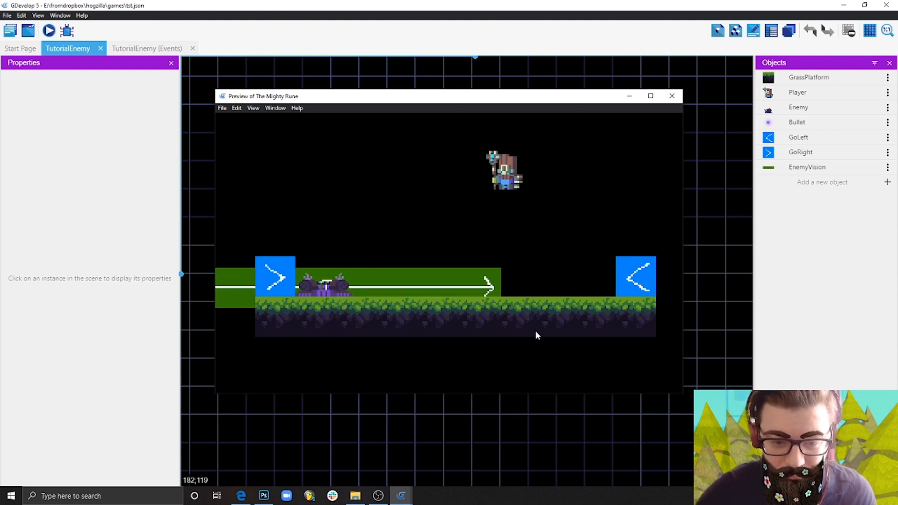
pyautogui.press('space')
pyautogui.click(672, 96)
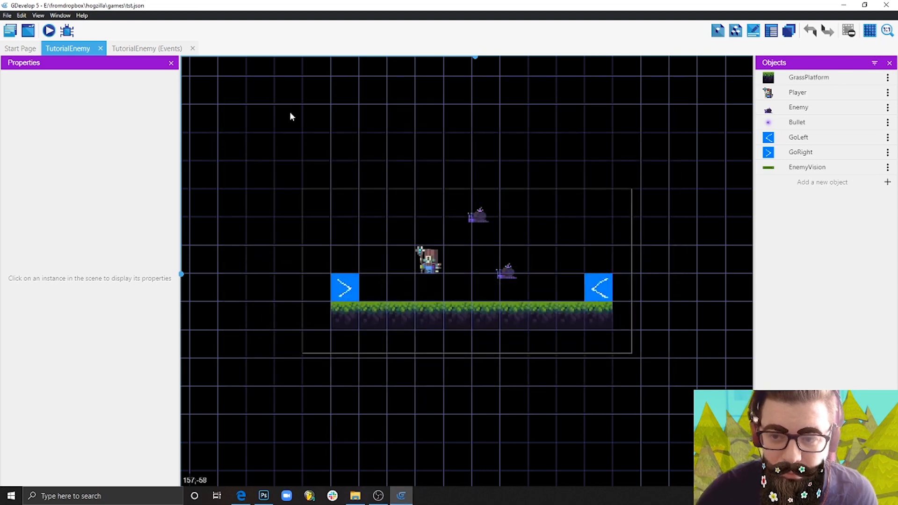
# Add an empty event at the end of the TutorialEnemy events and move it out of the sub-events to the top level.
pyautogui.click(156, 47)
pyautogui.scroll(-1, 388, 355)
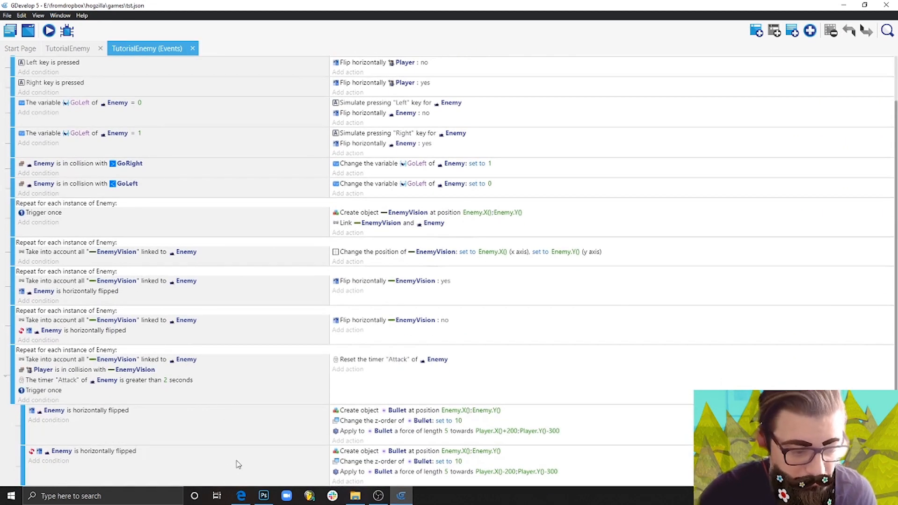
pyautogui.click(757, 31)
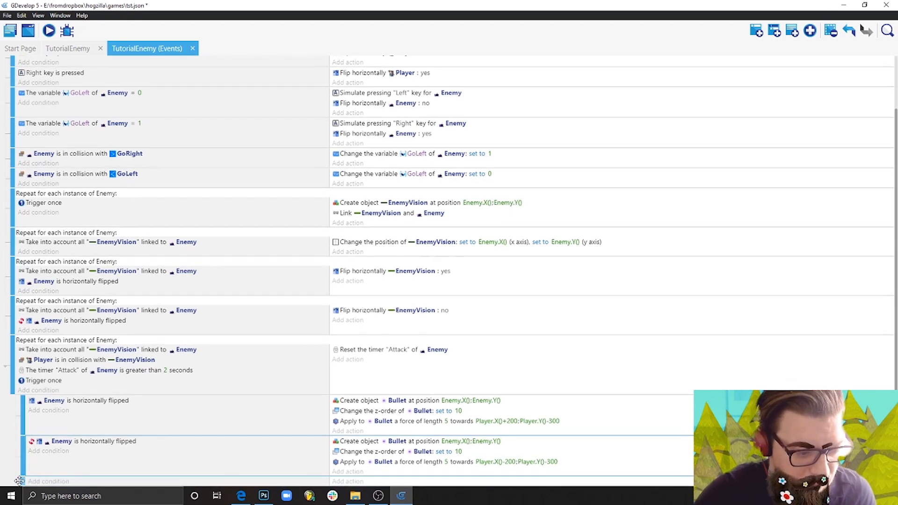
pyautogui.moveTo(19, 481); pyautogui.dragTo(13, 486)
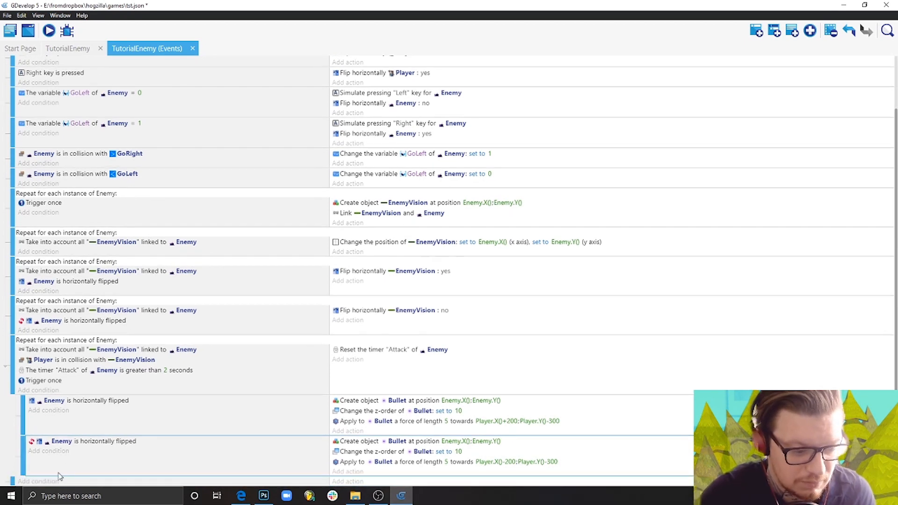
pyautogui.click(38, 482)
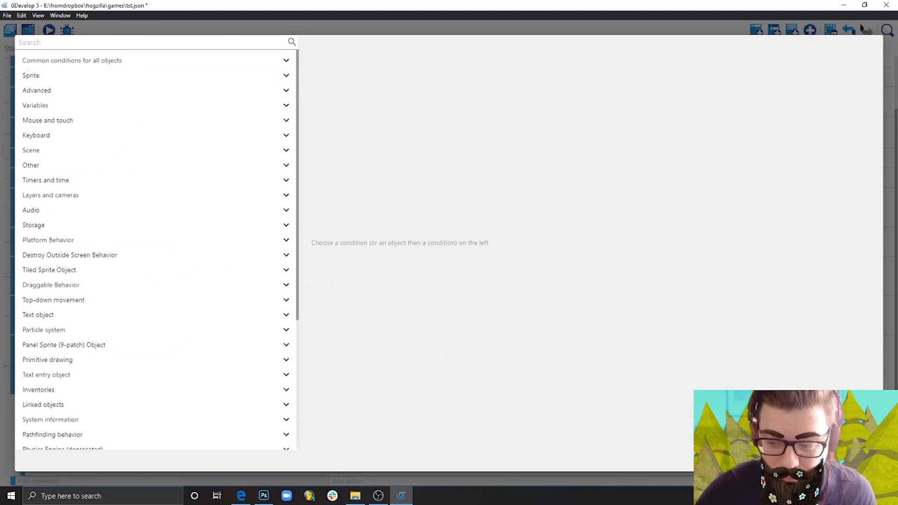
pyautogui.click(861, 461)
pyautogui.click(83, 485)
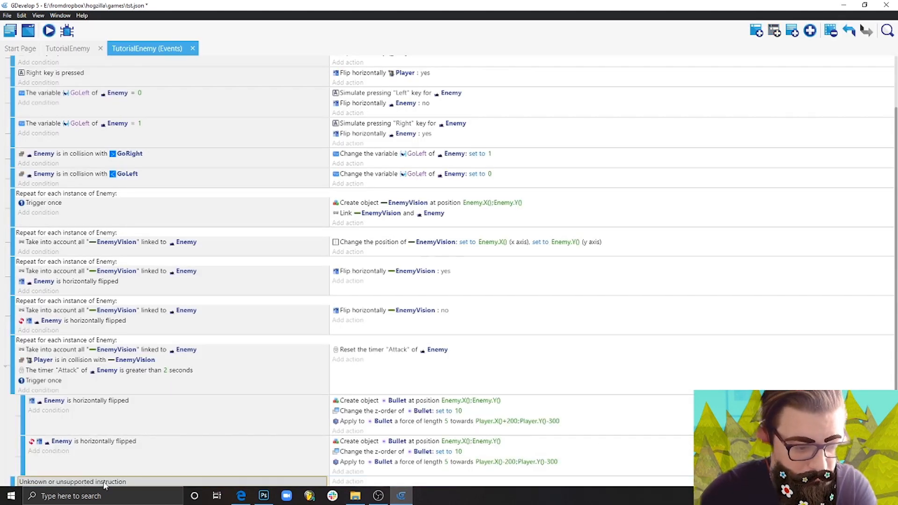
pyautogui.press('Delete')
# Add a Hide action for GoLeft to the new empty event.
pyautogui.click(353, 483)
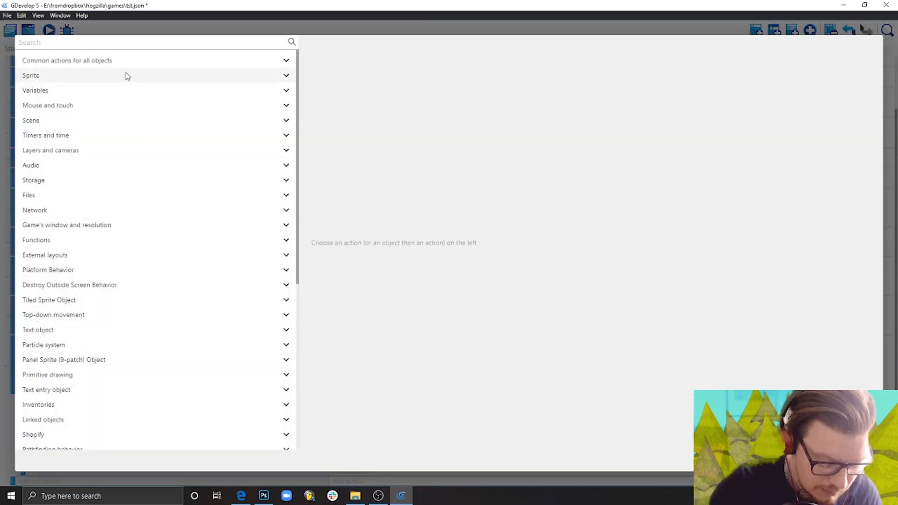
pyautogui.write('hide')
pyautogui.click(121, 216)
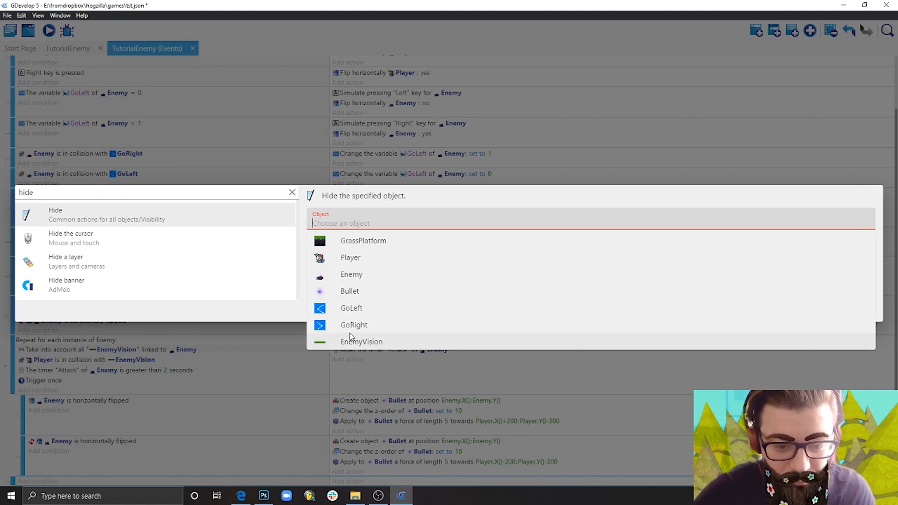
pyautogui.click(352, 309)
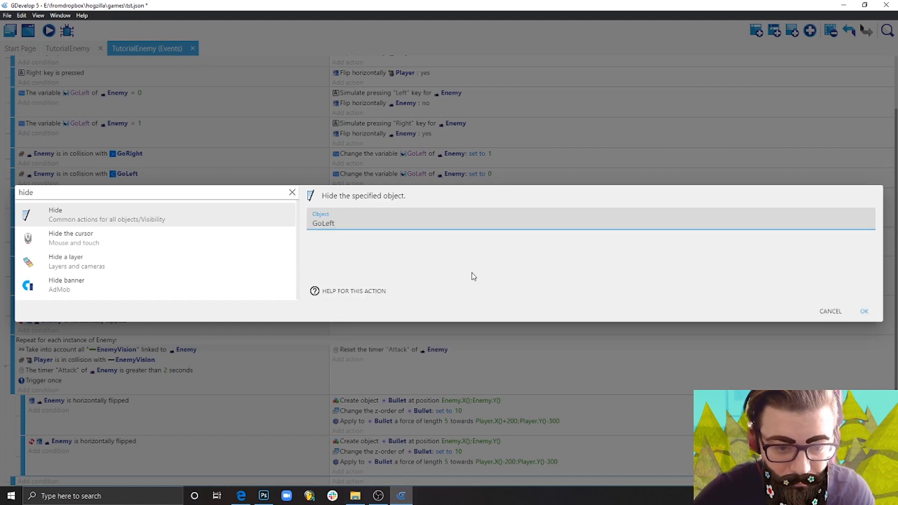
pyautogui.click(864, 311)
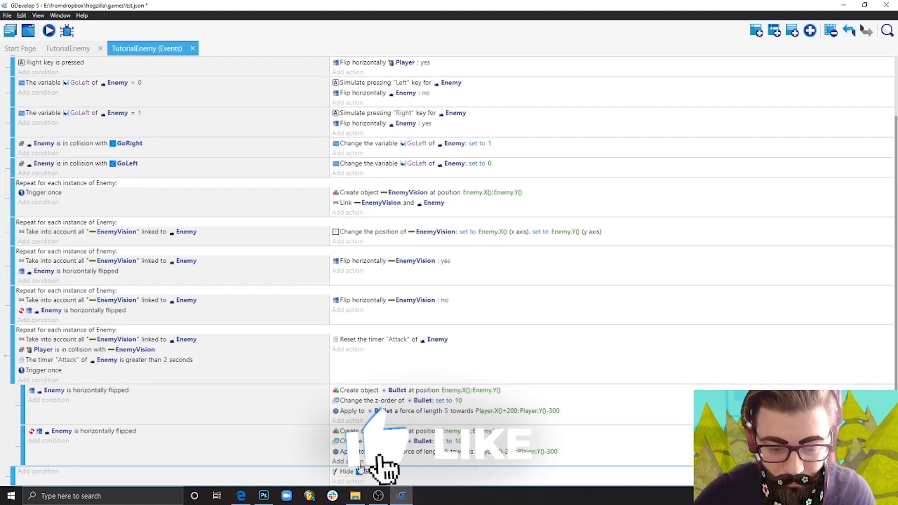
# Add a Hide action for GoRight below the GoLeft one.
pyautogui.click(346, 481)
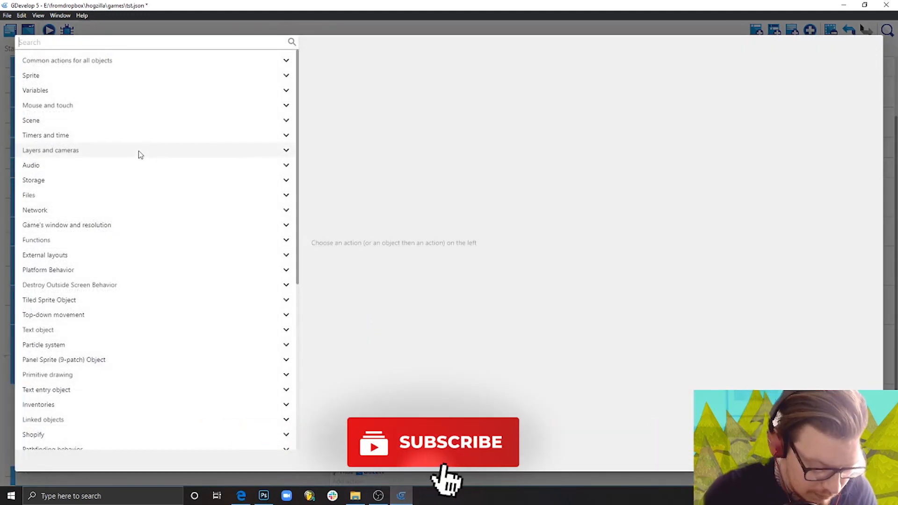
pyautogui.write('hide')
pyautogui.click(197, 217)
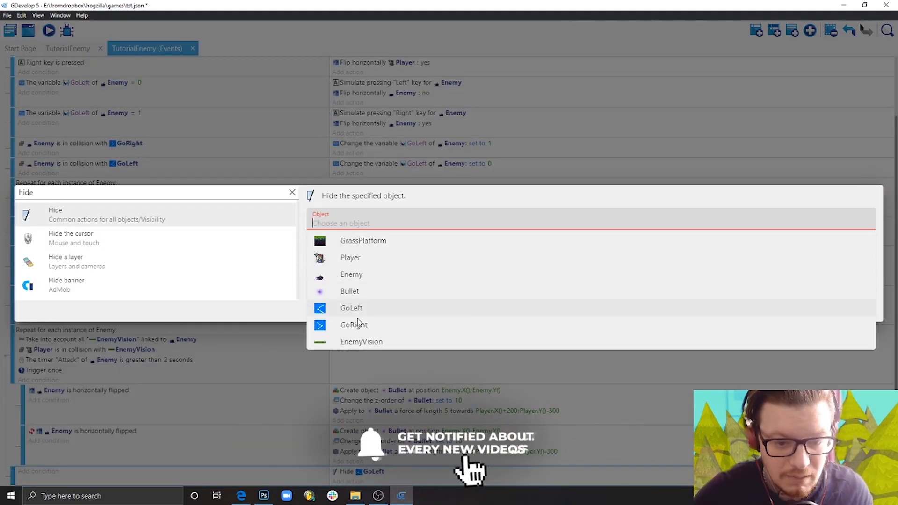
pyautogui.click(353, 323)
pyautogui.press('Return')
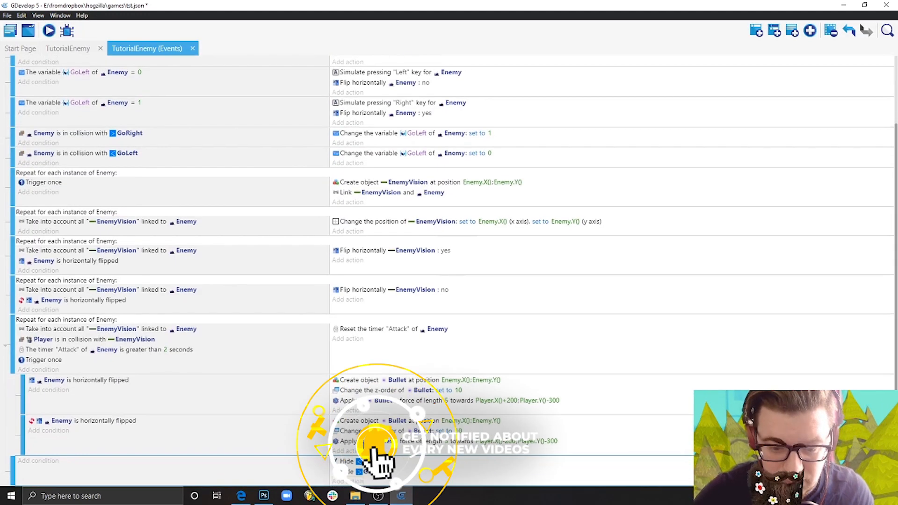
# Add a Hide action for EnemyVision to the same event.
pyautogui.click(349, 481)
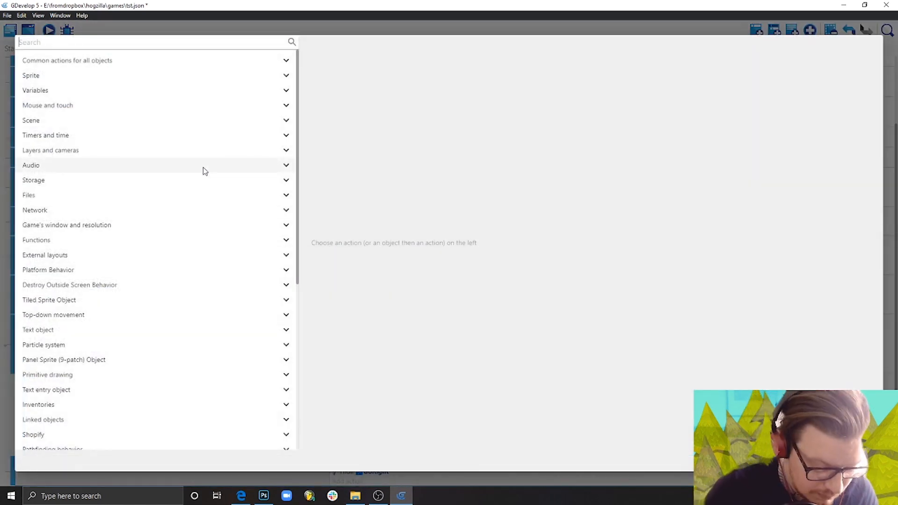
pyautogui.write('hide')
pyautogui.click(161, 219)
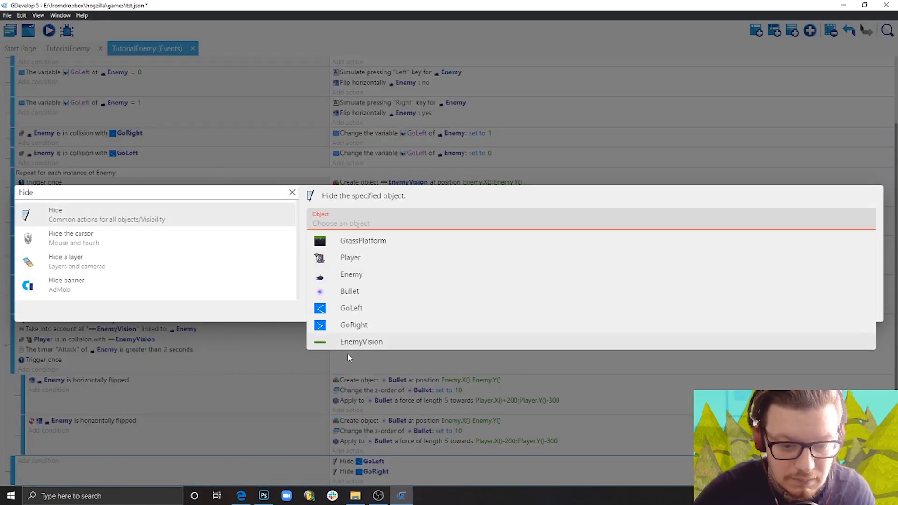
pyautogui.click(361, 343)
pyautogui.click(865, 311)
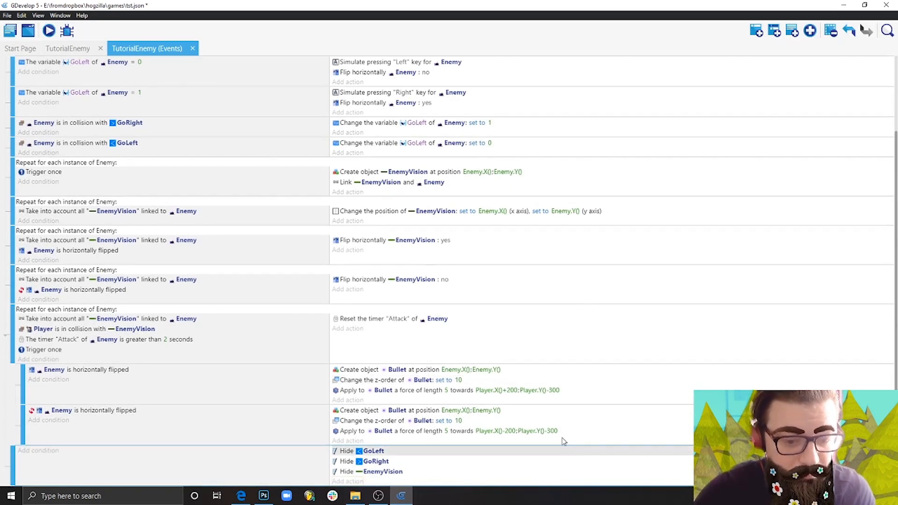
# Preview the scene with the markers and vision hidden, moving and jumping the Player on both sides of the enemies to test their attacks.
pyautogui.click(50, 30)
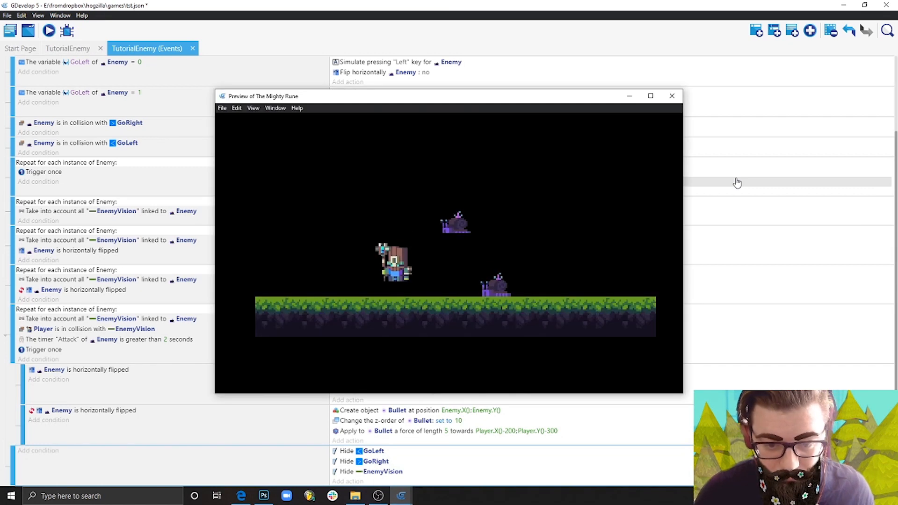
pyautogui.press('Left')
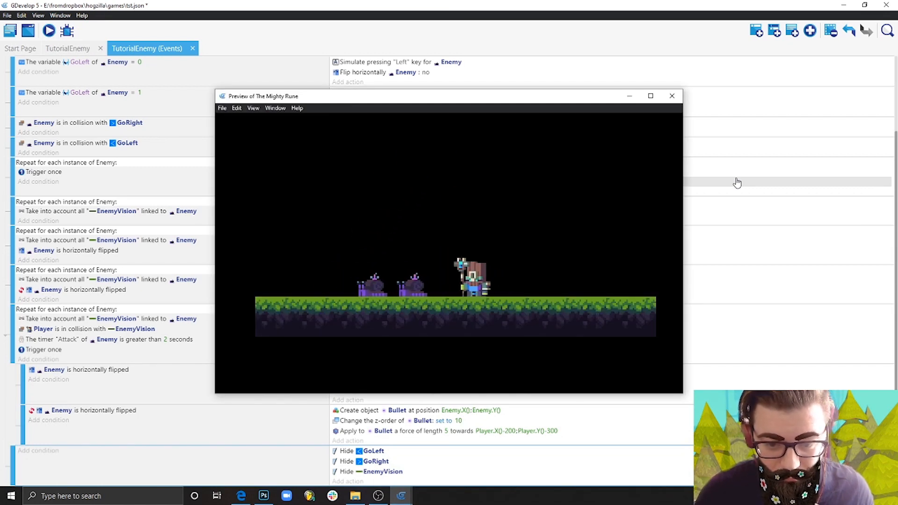
pyautogui.press('Right')
pyautogui.press('Left')
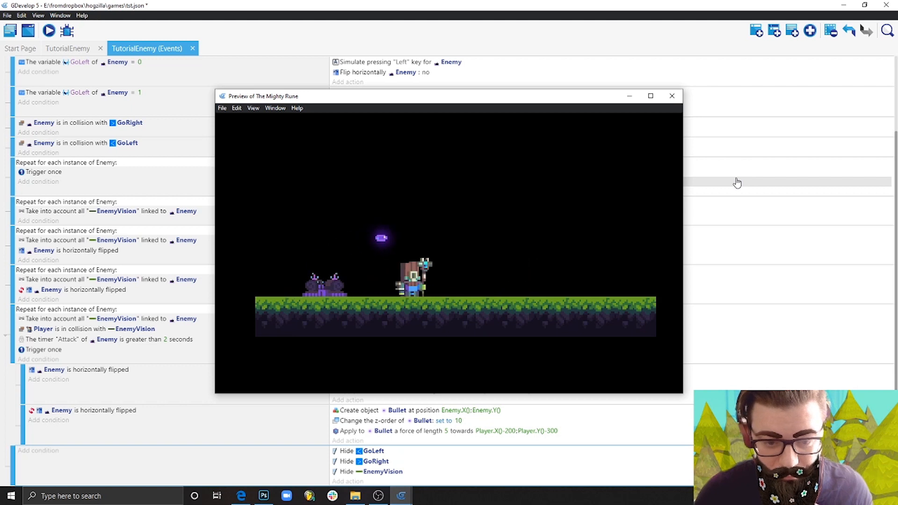
pyautogui.press('Right')
pyautogui.press('Left')
pyautogui.press('Right')
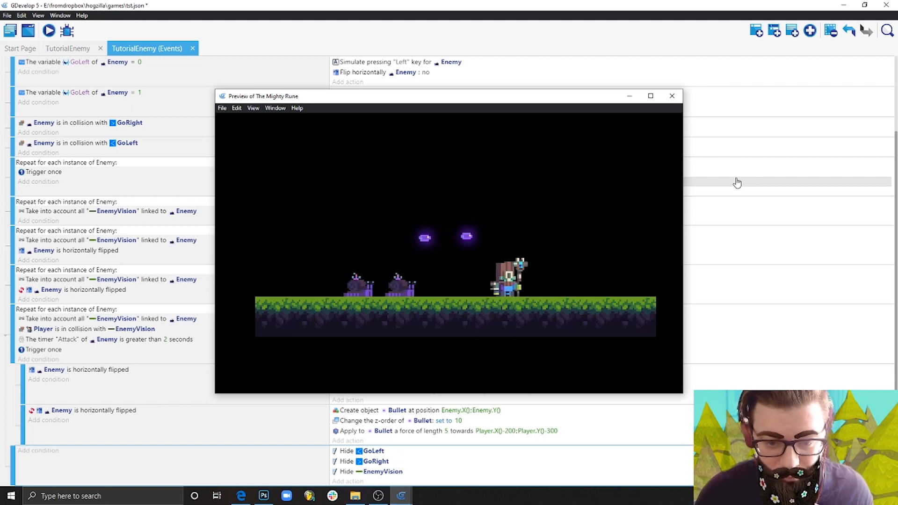
pyautogui.press('Left')
pyautogui.press('Right')
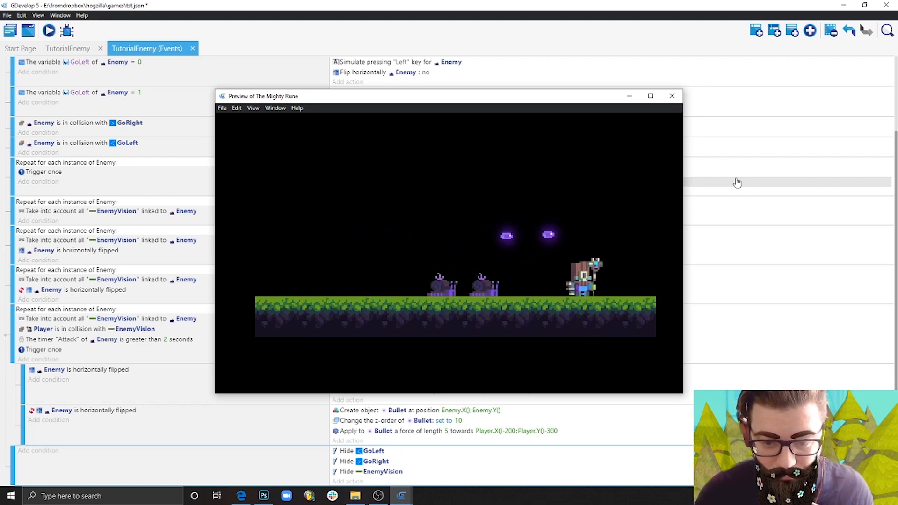
pyautogui.press('space')
pyautogui.press('Left')
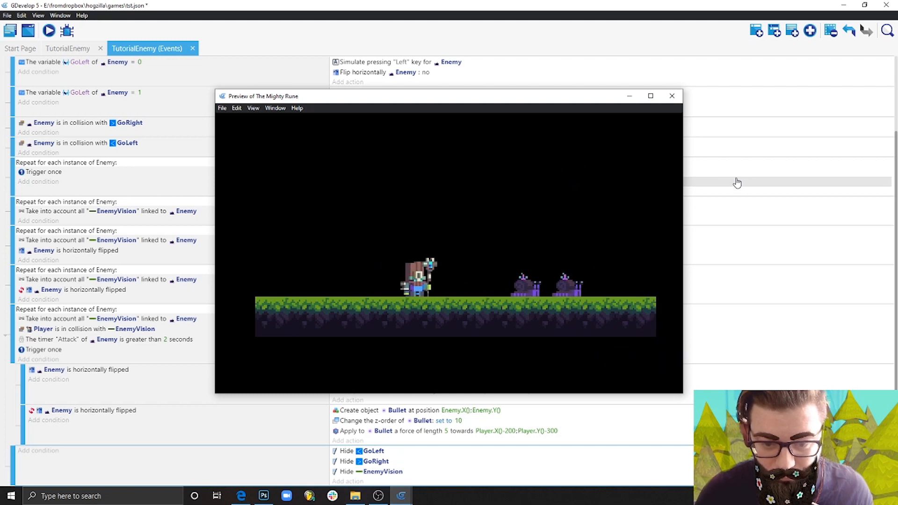
pyautogui.press('Right')
pyautogui.press('Left')
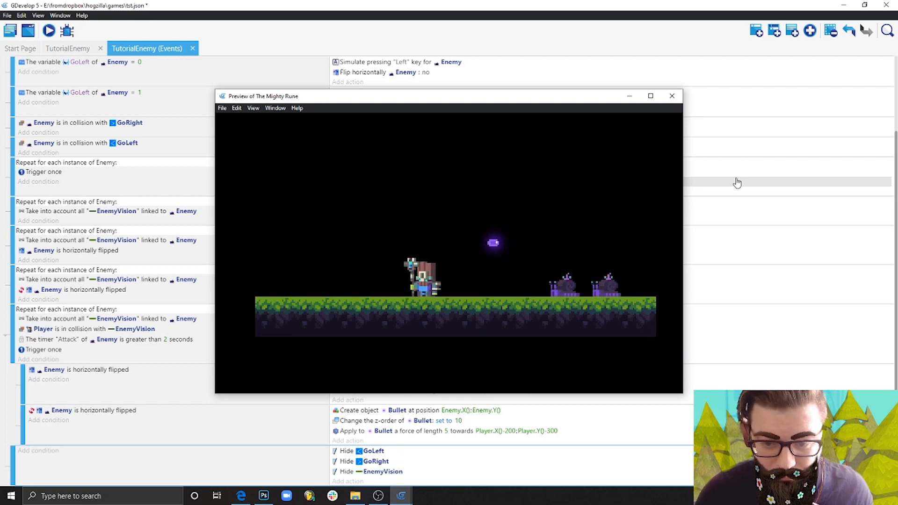
pyautogui.press('space')
pyautogui.press('Right')
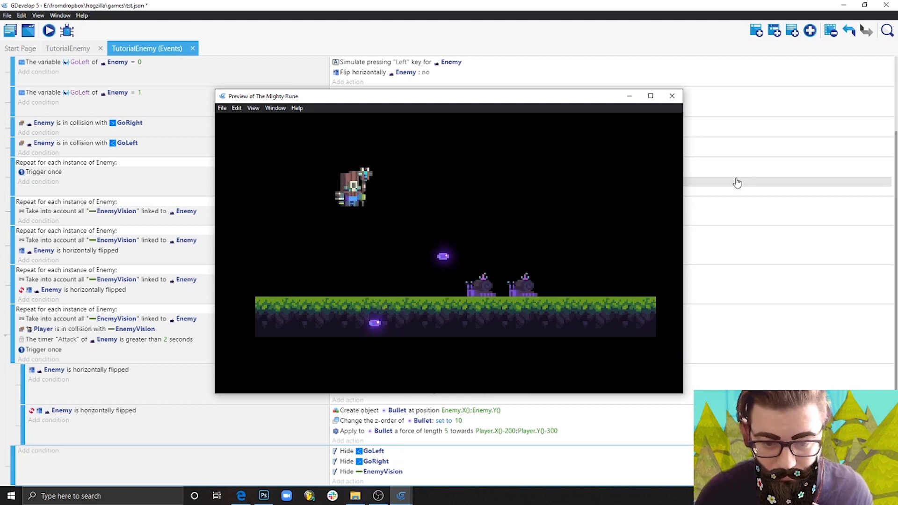
# Finish testing the enemies' attacks by moving and jumping the Player on both sides of them, close the preview and save the project.
pyautogui.press('Left')
pyautogui.press('space')
pyautogui.press('Right')
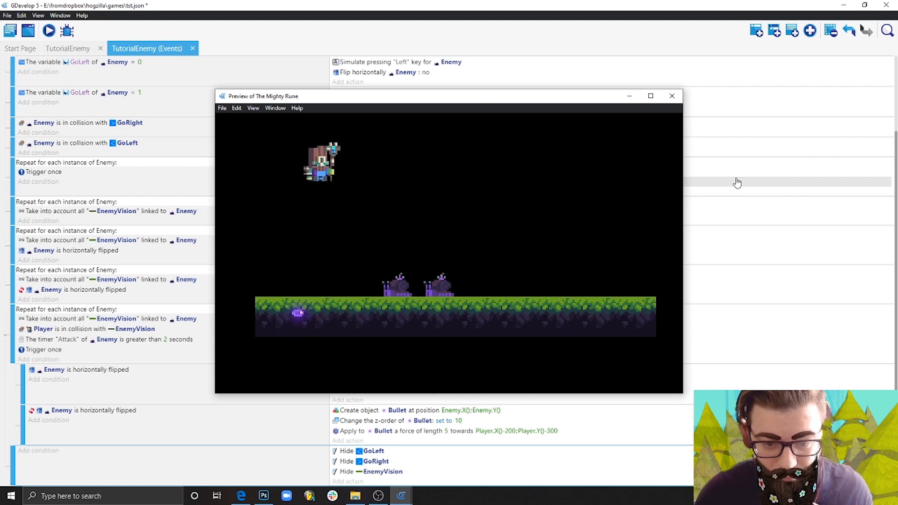
pyautogui.press('space')
pyautogui.press('Right')
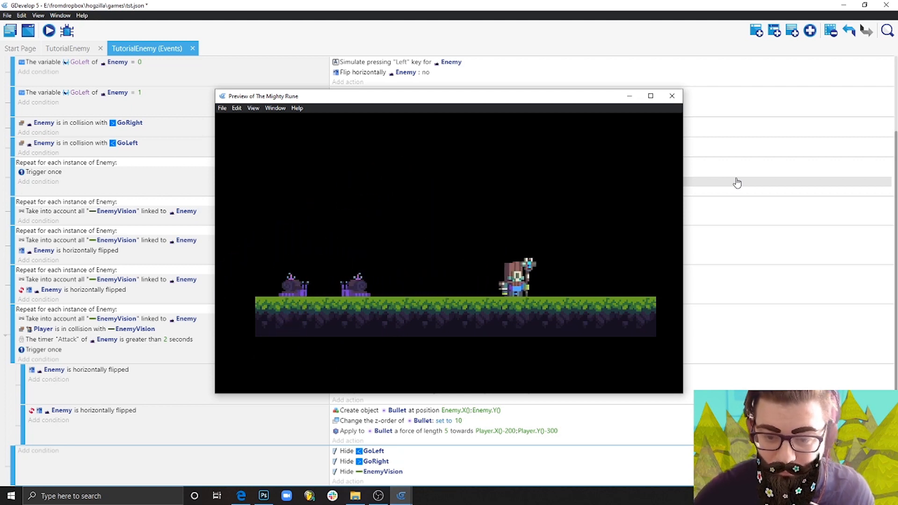
pyautogui.press('Left')
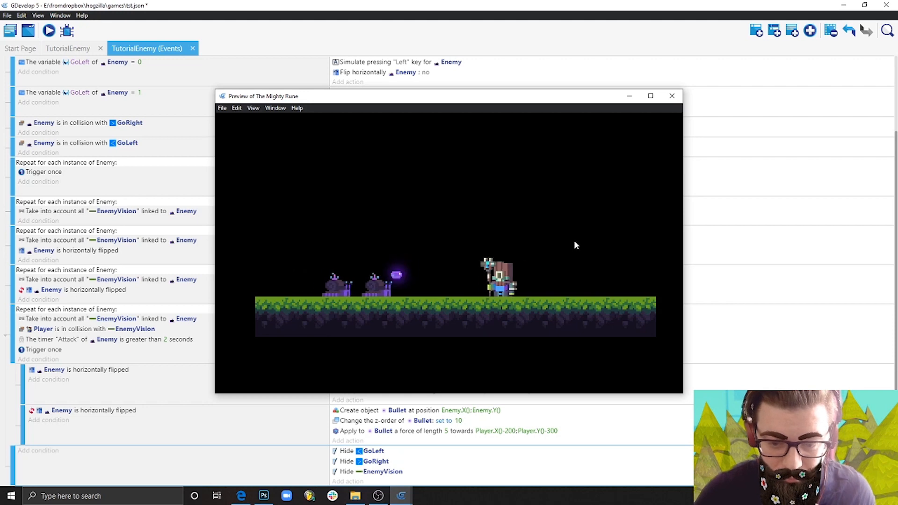
pyautogui.press('Right')
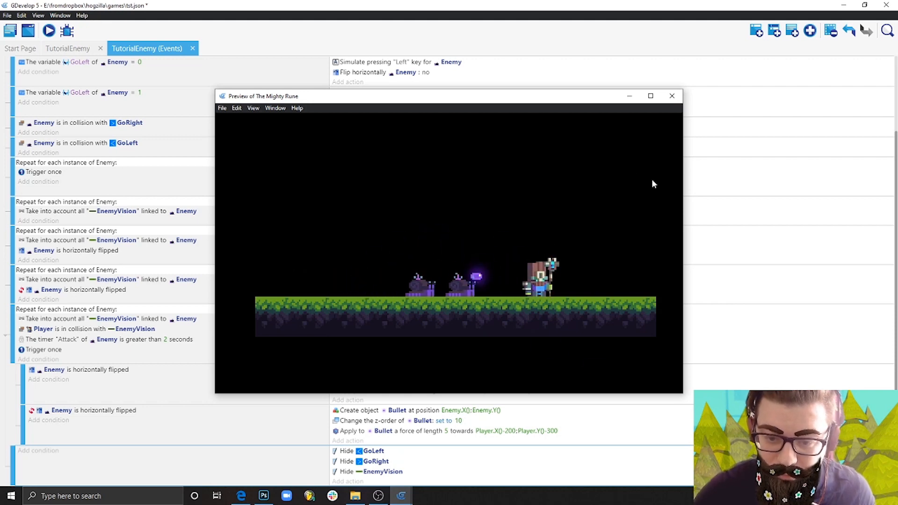
pyautogui.click(672, 96)
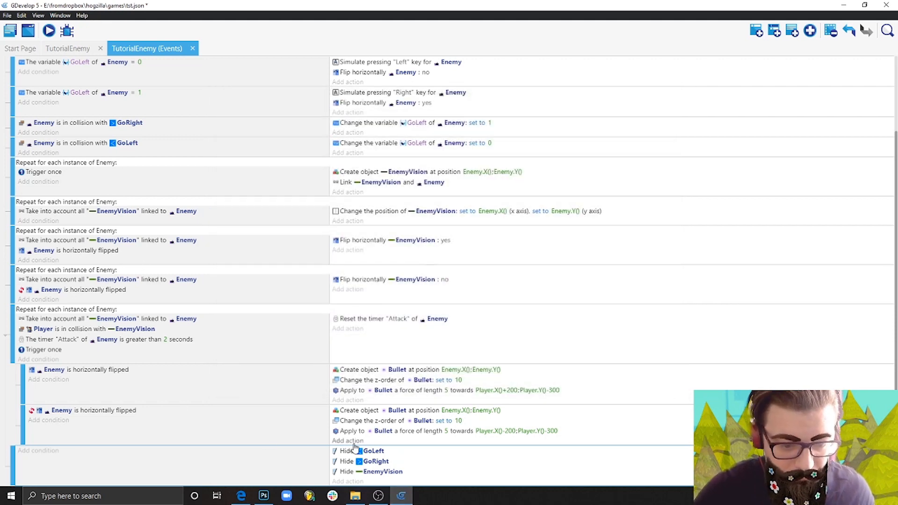
pyautogui.hotkey('ctrl', 's')
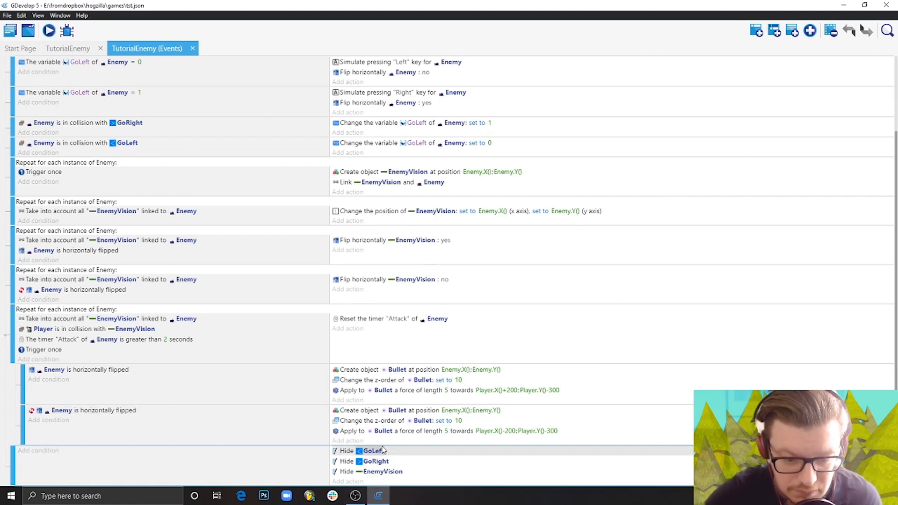
# Add a Play a sound action using the new audio file pop to the Enemy horizontally flipped sub-event, copying the file into the project.
pyautogui.click(348, 400)
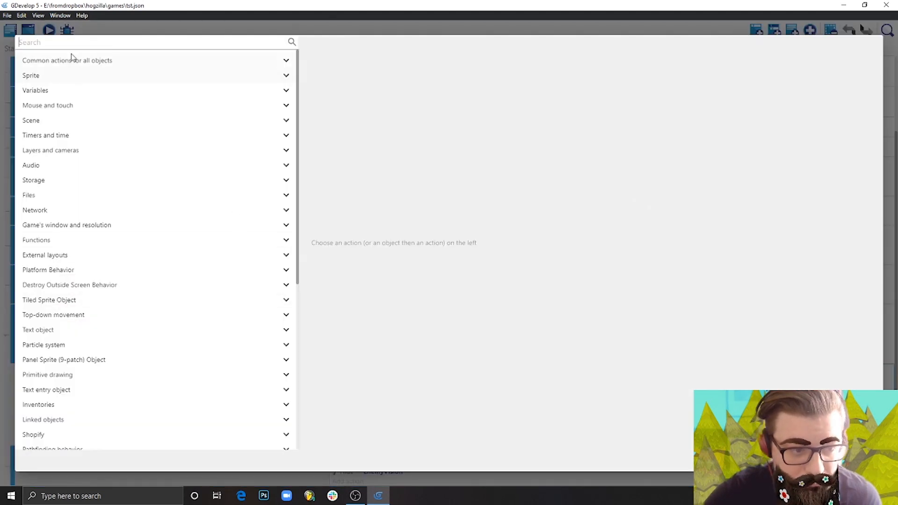
pyautogui.write('sound')
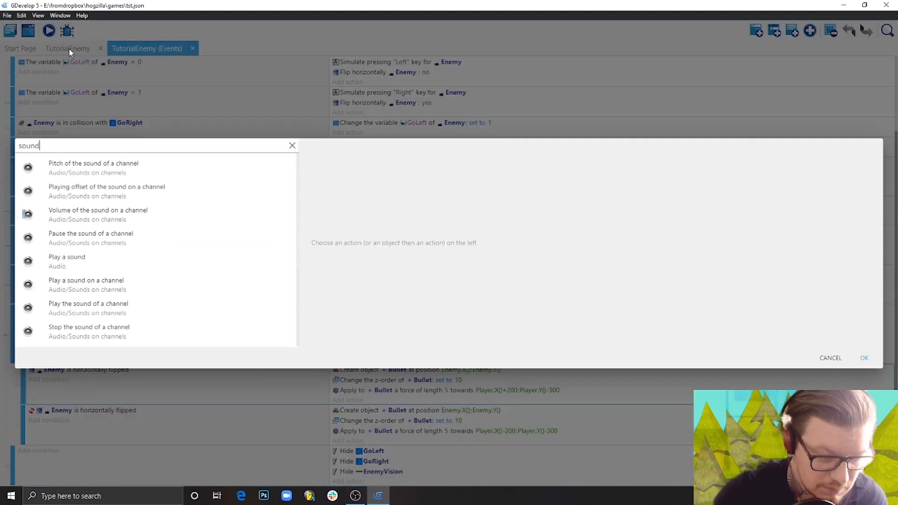
pyautogui.click(123, 265)
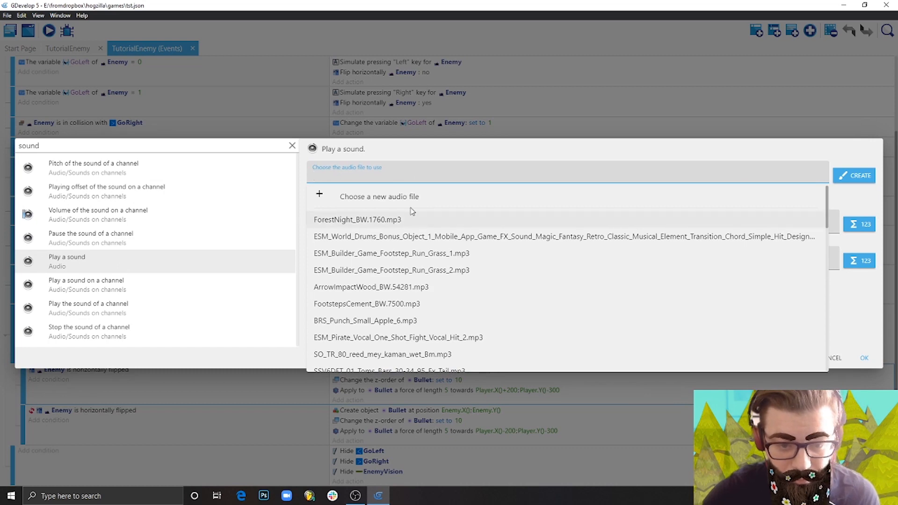
pyautogui.click(374, 197)
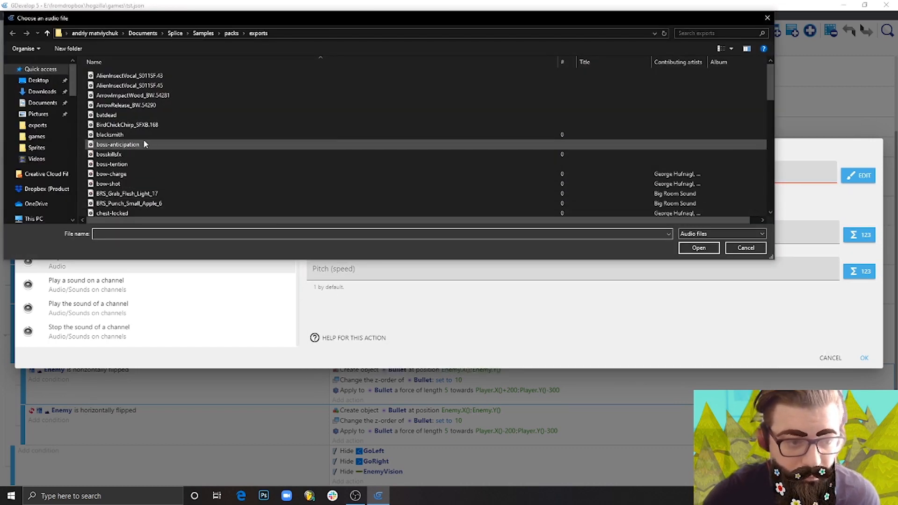
pyautogui.scroll(-12, 140, 145)
pyautogui.scroll(-3, 150, 165)
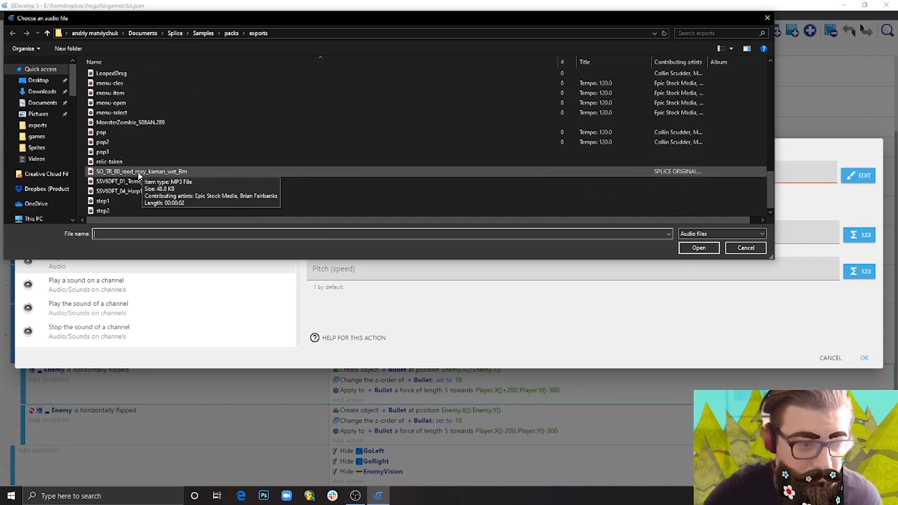
pyautogui.click(115, 133)
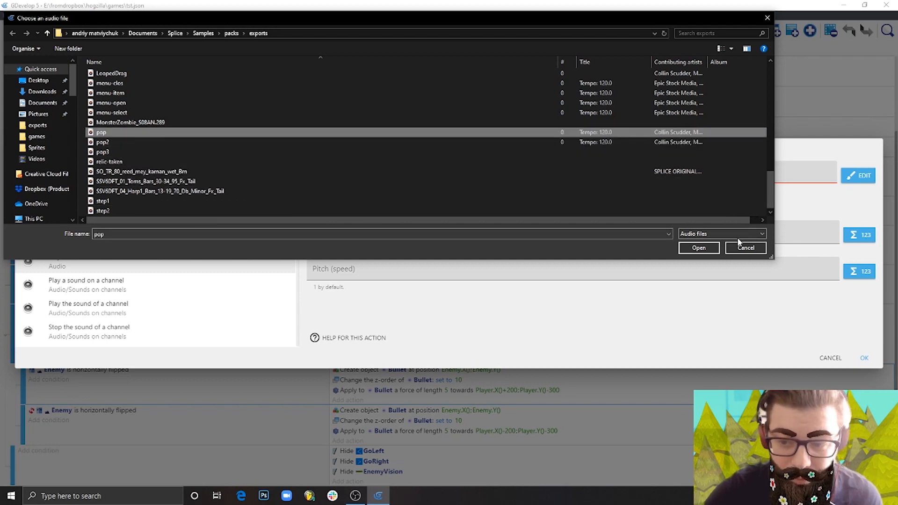
pyautogui.click(699, 249)
pyautogui.click(520, 251)
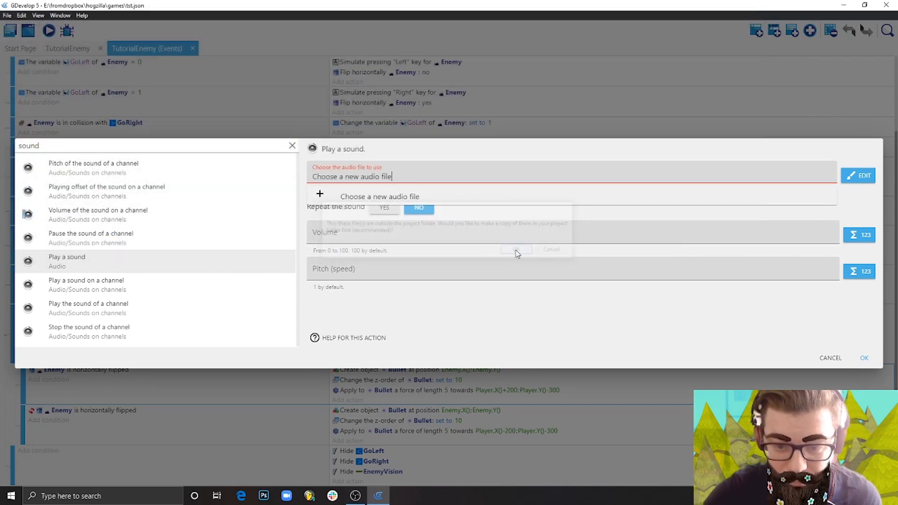
pyautogui.click(863, 358)
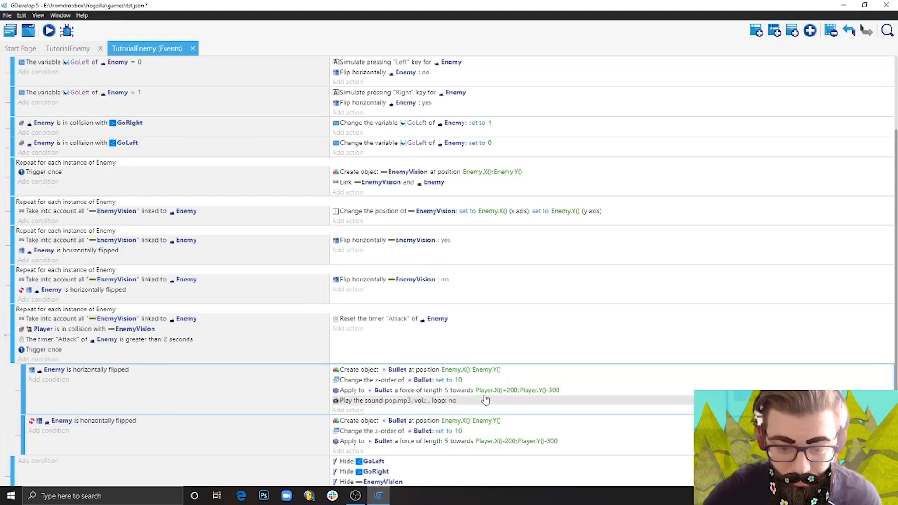
# Copy the pop.mp3 sound action into the sub-event for the Enemy not being horizontally flipped.
pyautogui.click(486, 401)
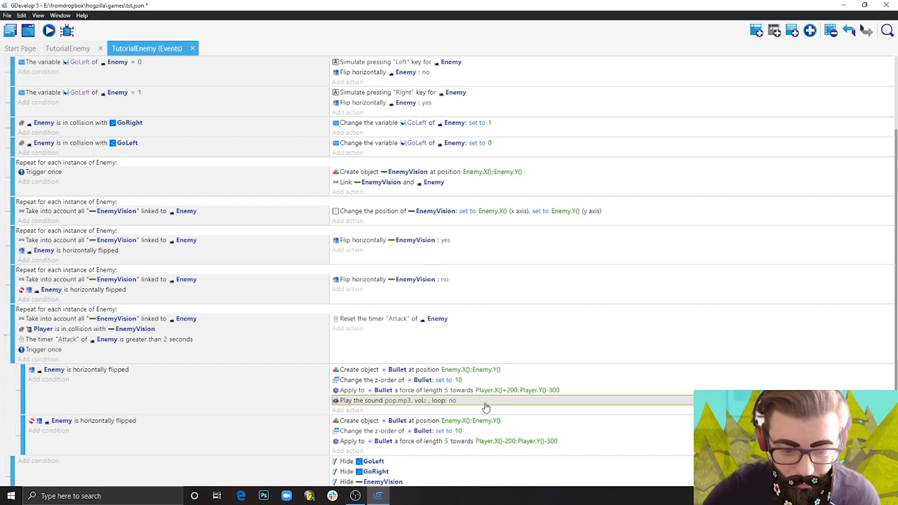
pyautogui.click(388, 451)
pyautogui.scroll(-1, 533, 305)
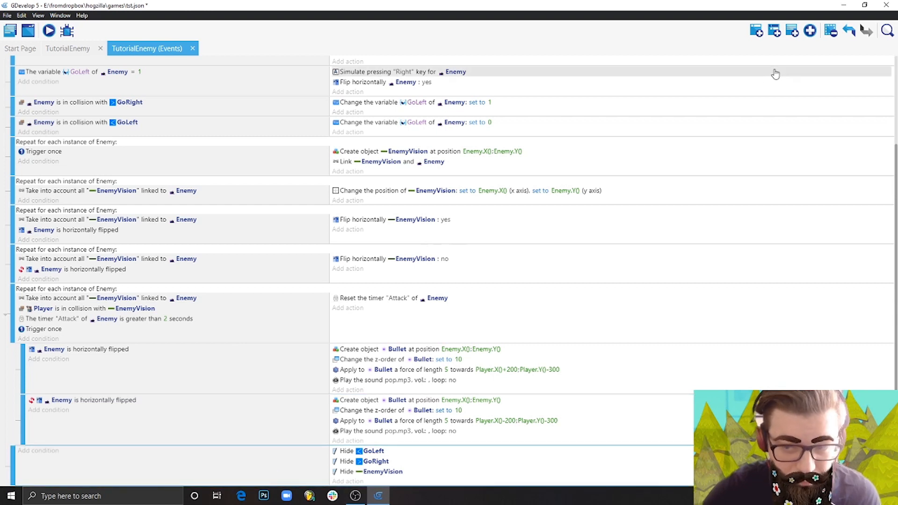
# Add a new empty event with a Collision condition between Player and Bullet.
pyautogui.click(758, 31)
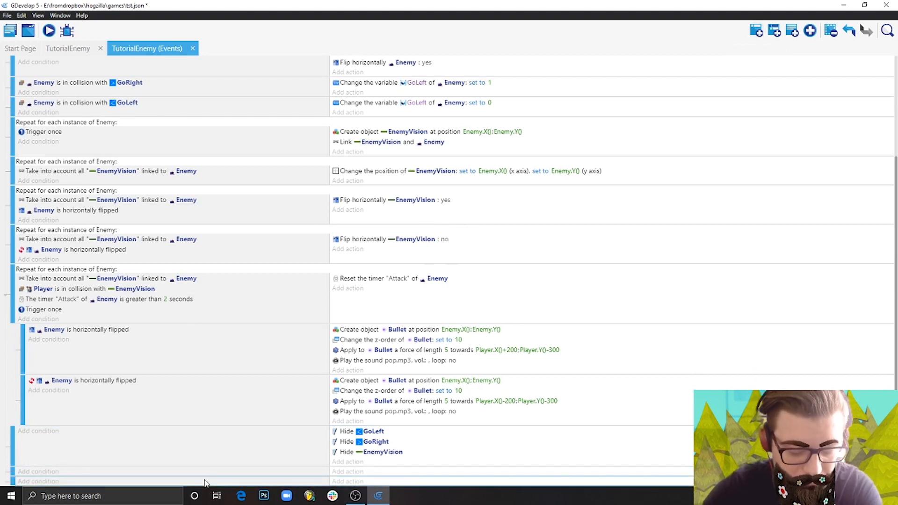
pyautogui.scroll(1, 197, 481)
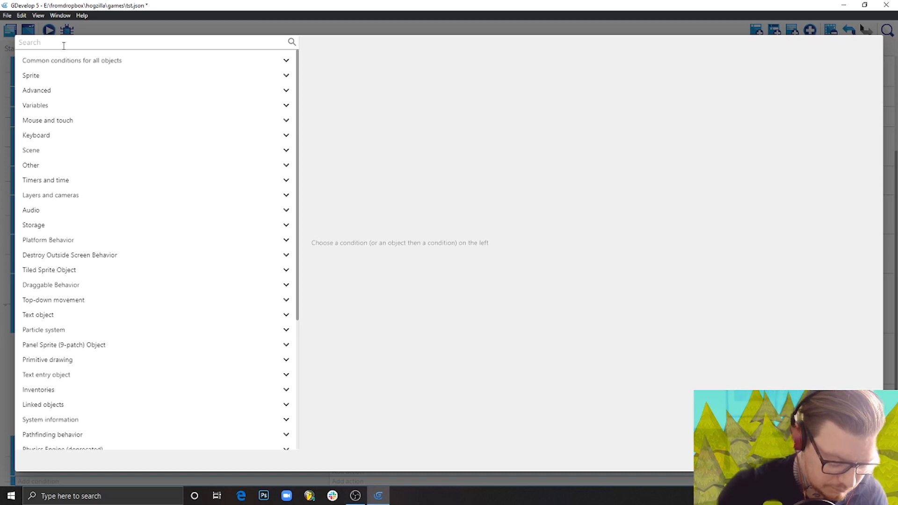
pyautogui.write('coll')
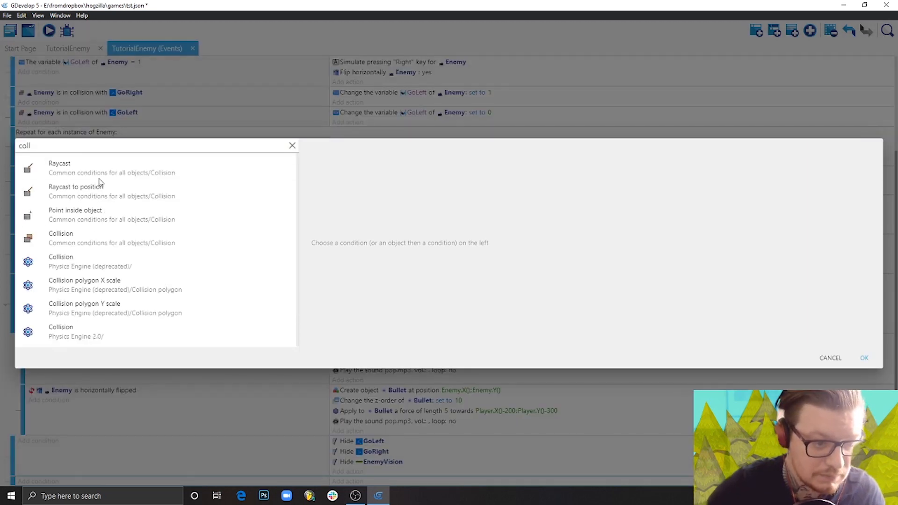
pyautogui.click(99, 237)
pyautogui.click(350, 222)
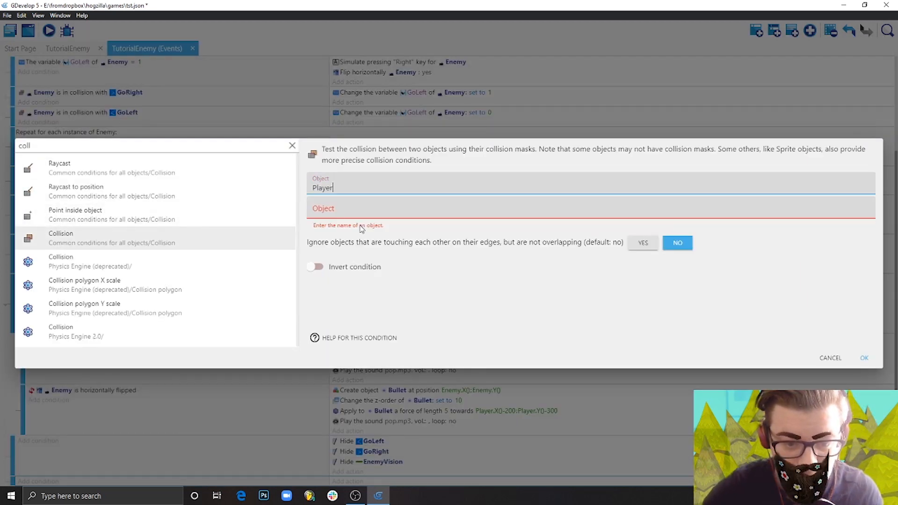
pyautogui.click(378, 279)
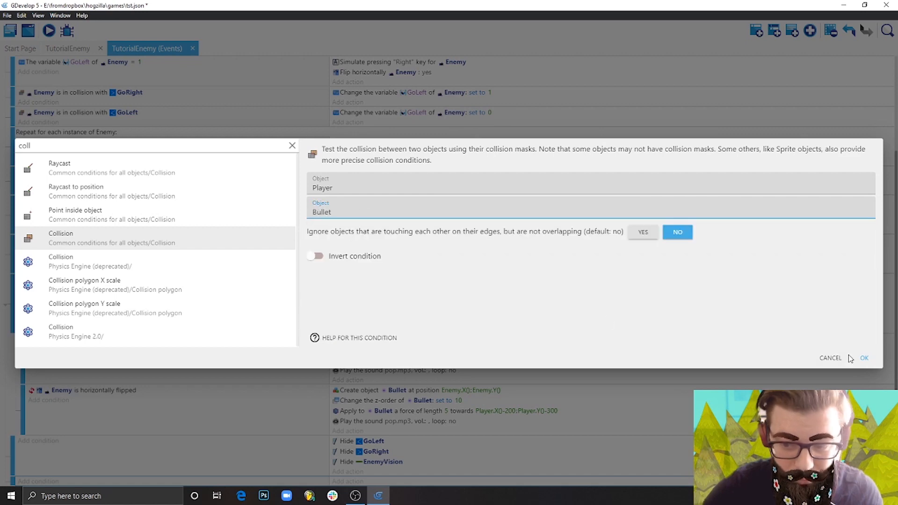
pyautogui.click(864, 359)
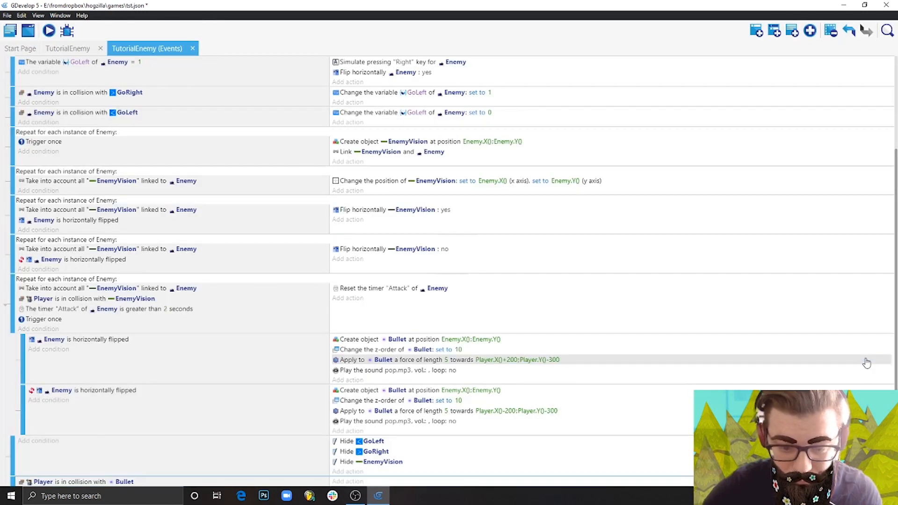
# Add a Pause and start a new scene action for "TutorialEnemy" to the Player and Bullet collision event.
pyautogui.click(348, 481)
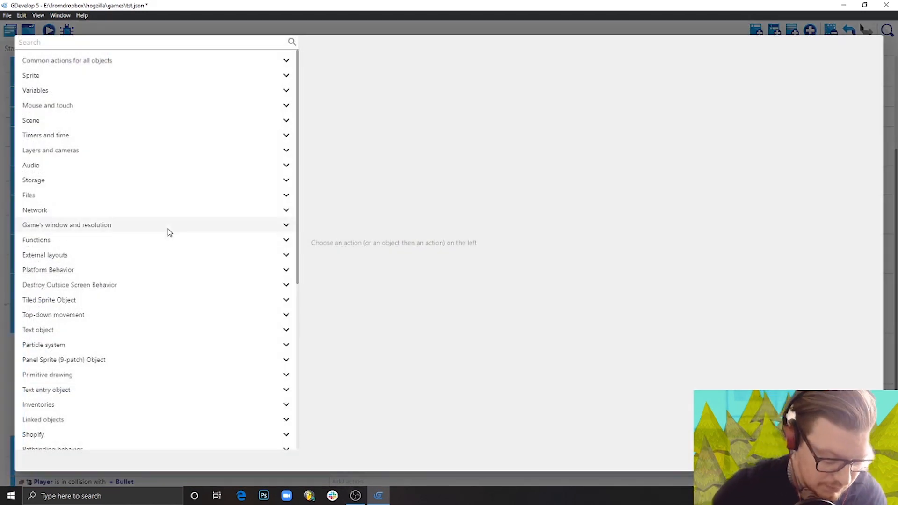
pyautogui.write('pa')
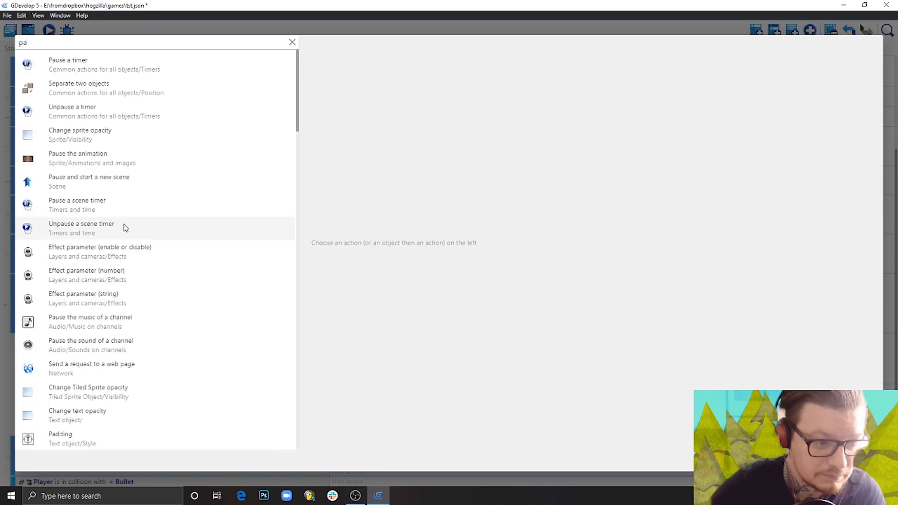
pyautogui.click(104, 184)
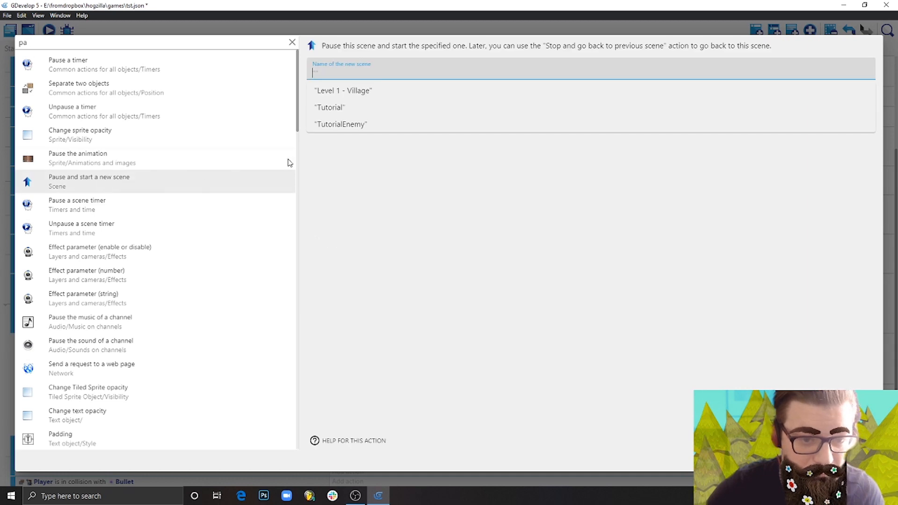
pyautogui.click(340, 124)
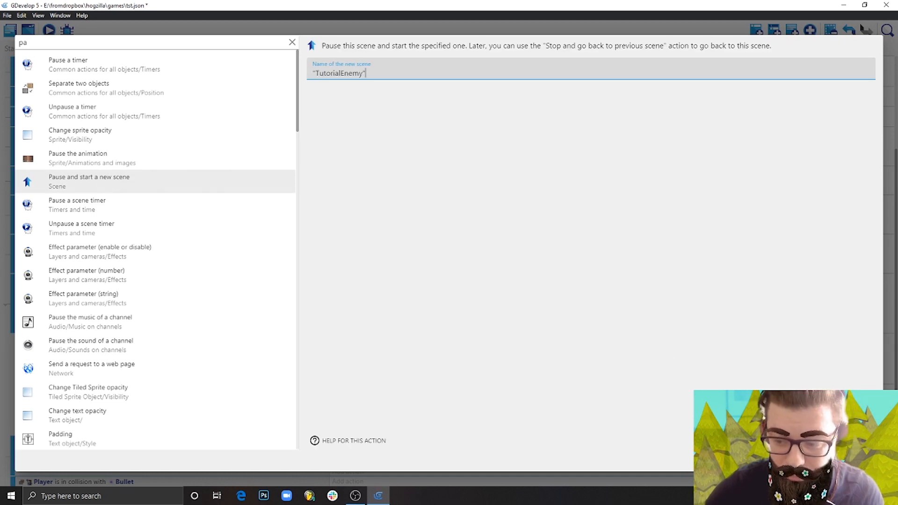
pyautogui.click(859, 461)
pyautogui.scroll(-1, 463, 287)
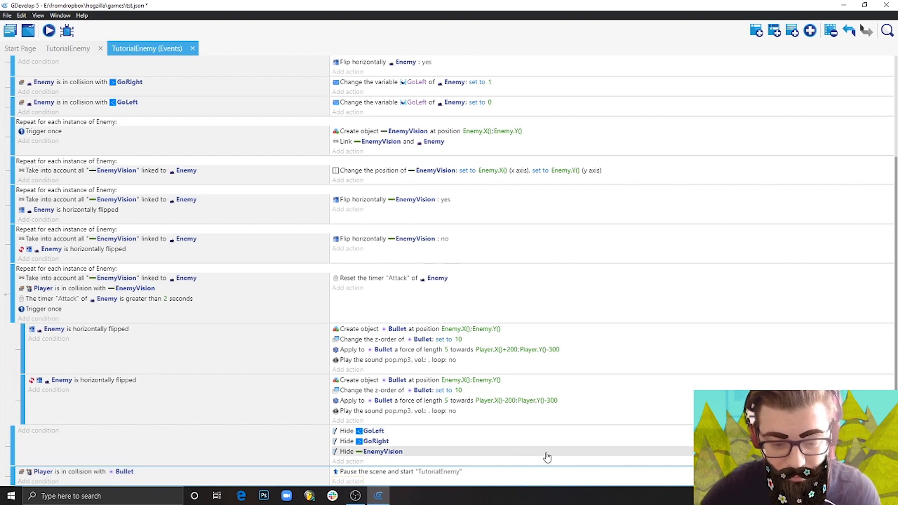
# Preview the scene and move and jump the Player around both slug enemies to test their Bullet attacks and the scene restart on a hit.
pyautogui.click(50, 31)
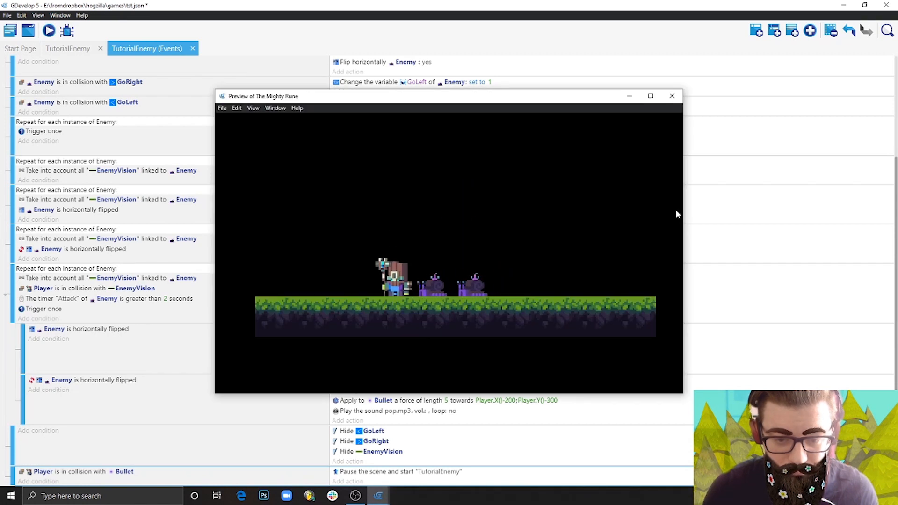
pyautogui.press('Left')
pyautogui.press('Right')
pyautogui.press('space')
pyautogui.press('Left')
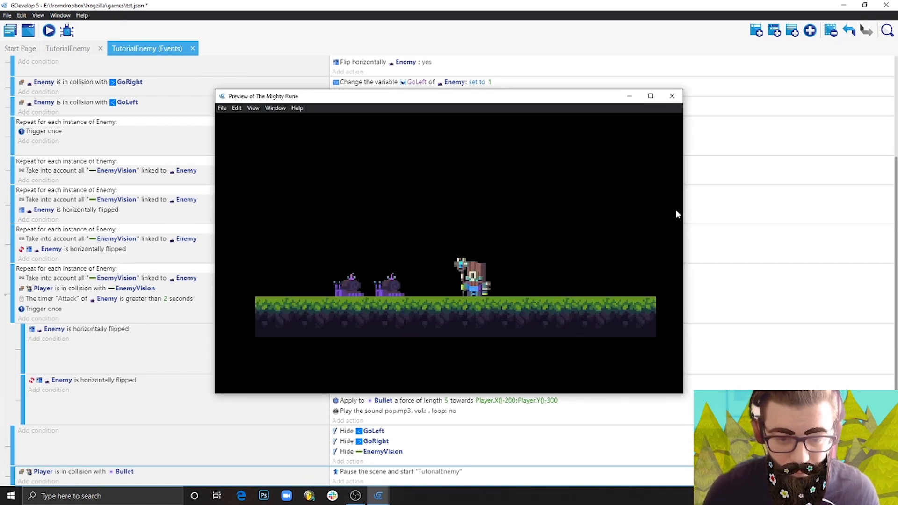
pyautogui.press('Right')
pyautogui.press('Left')
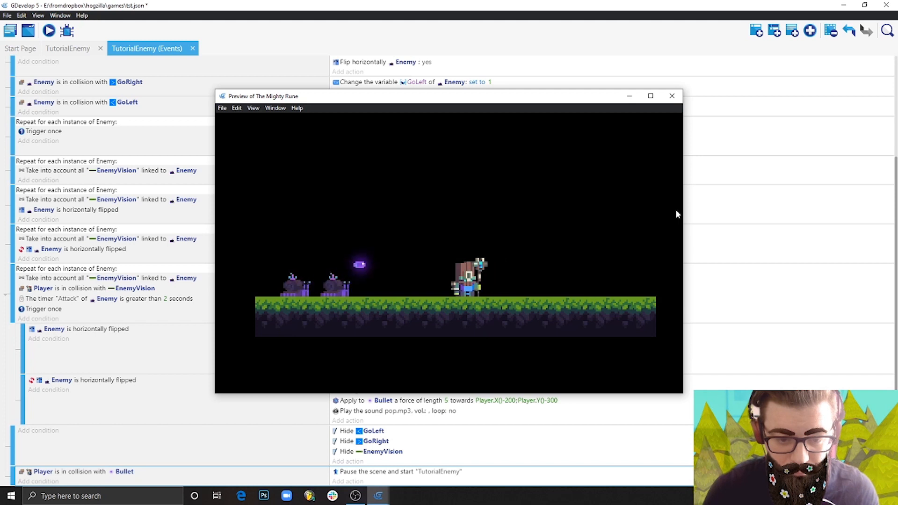
pyautogui.press('Right')
pyautogui.press('Left')
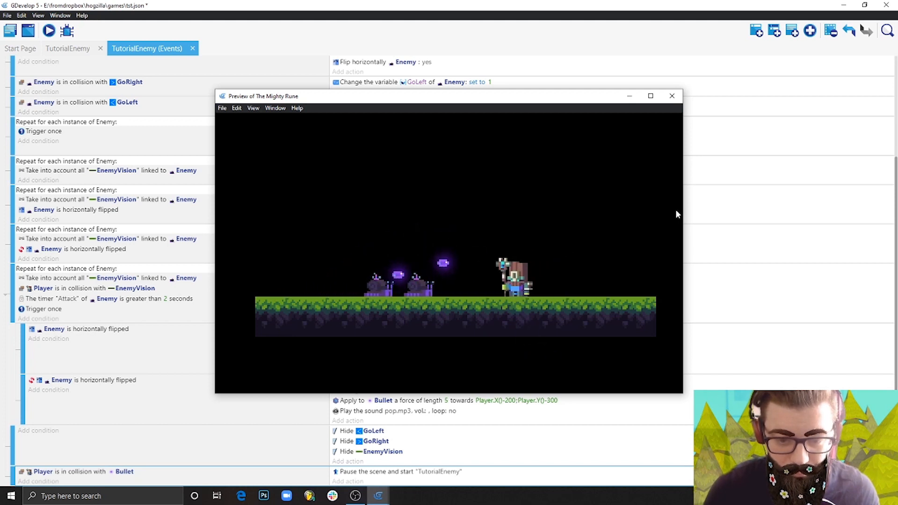
pyautogui.press('Right')
pyautogui.press('space')
pyautogui.press('Left')
pyautogui.press('Right')
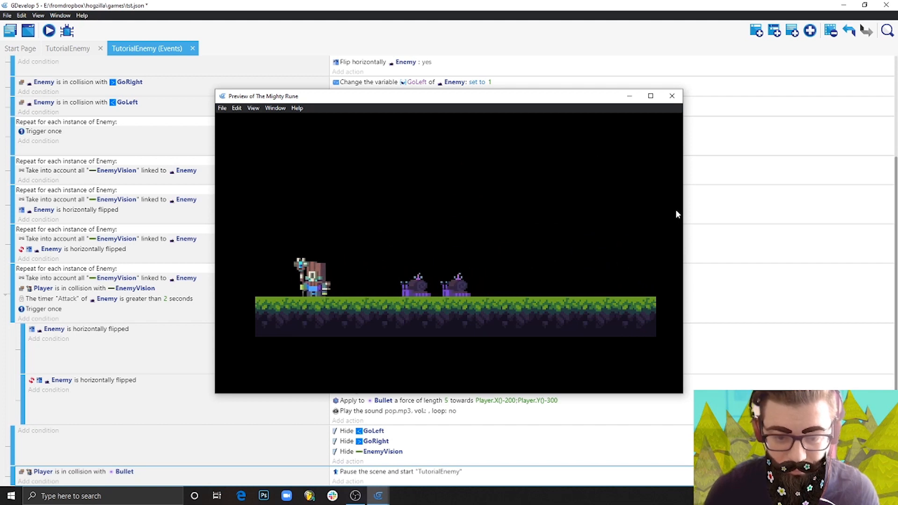
pyautogui.press('Right')
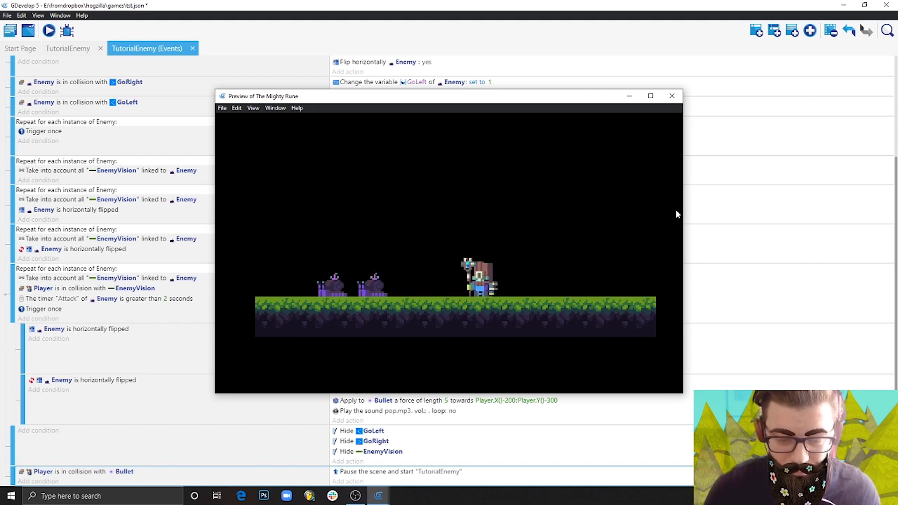
pyautogui.press('Right')
pyautogui.press('Left')
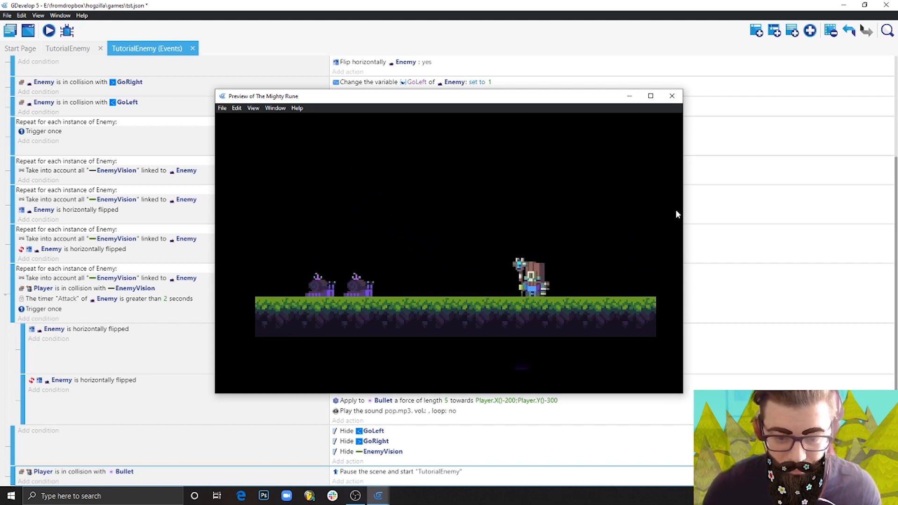
pyautogui.press('space')
pyautogui.press('Right')
pyautogui.press('space')
pyautogui.press('Left')
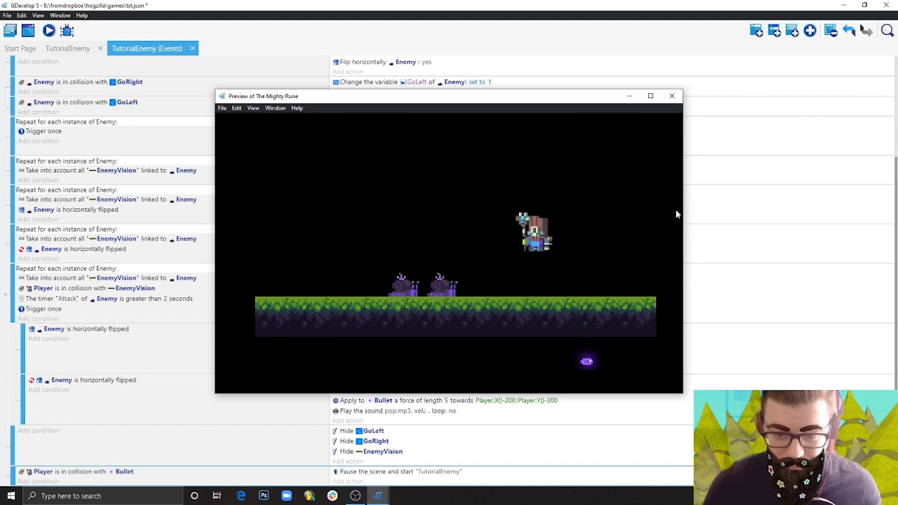
pyautogui.press('Right')
pyautogui.press('space')
pyautogui.press('Left')
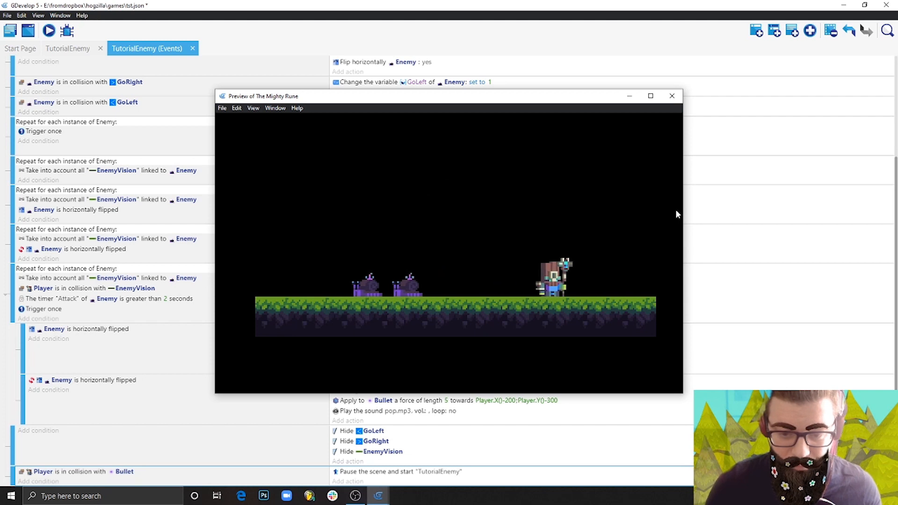
pyautogui.press('Left')
pyautogui.press('space')
pyautogui.press('Right')
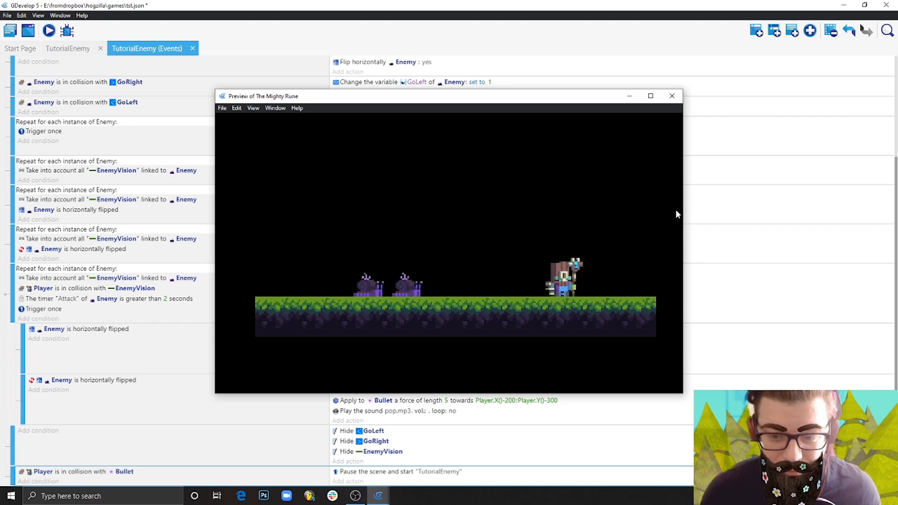
pyautogui.press('Left')
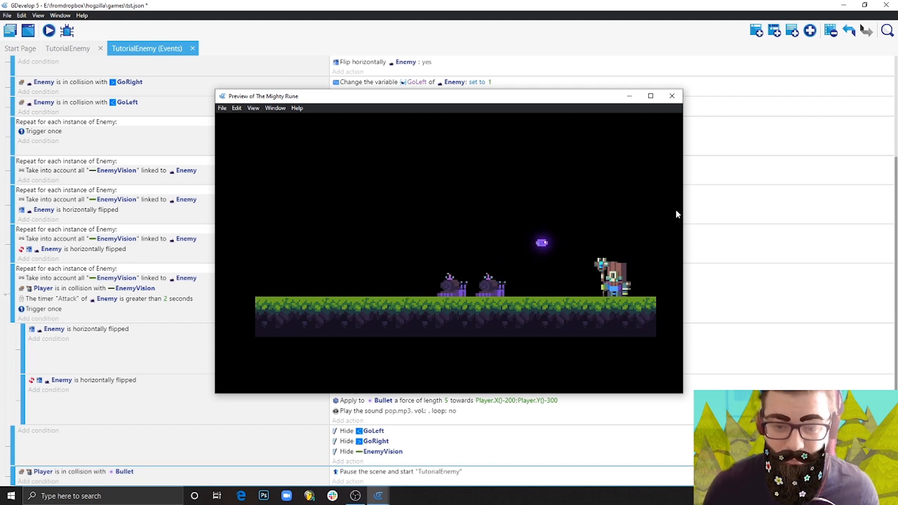
pyautogui.press('space')
pyautogui.press('Left')
pyautogui.press('Right')
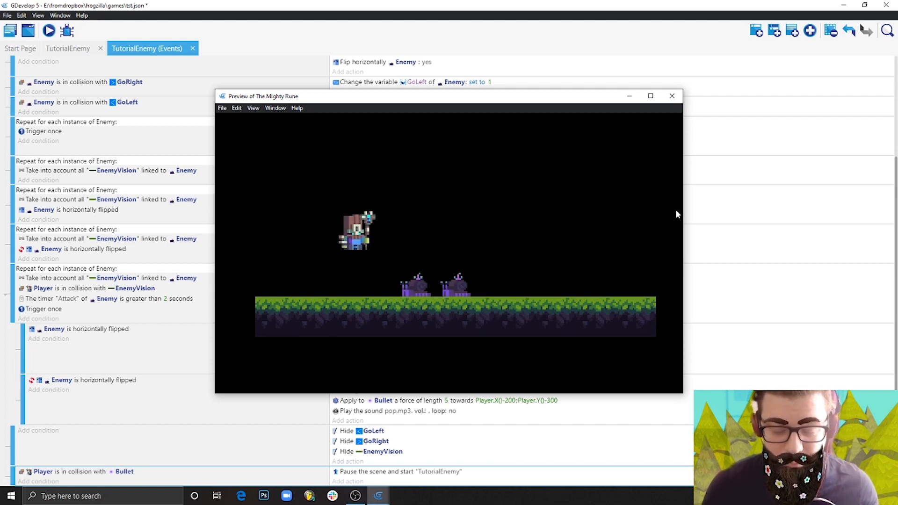
pyautogui.press('Right')
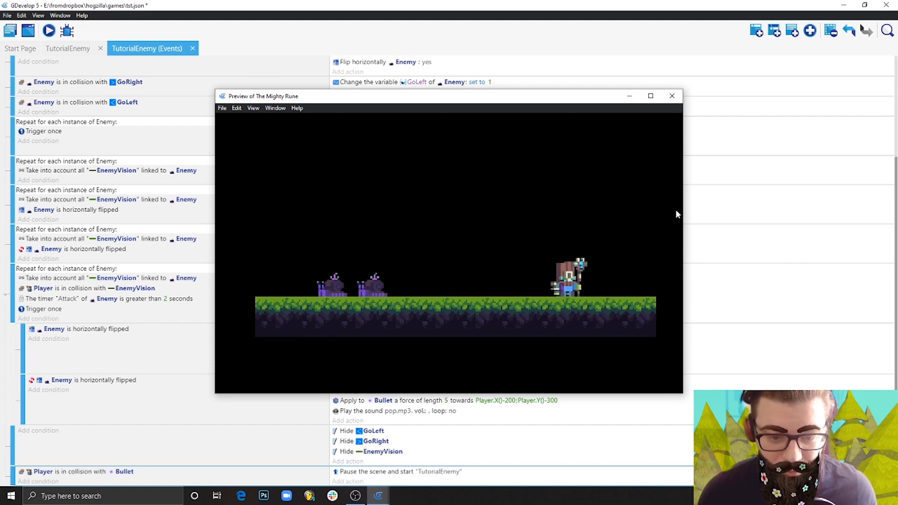
pyautogui.press('Left')
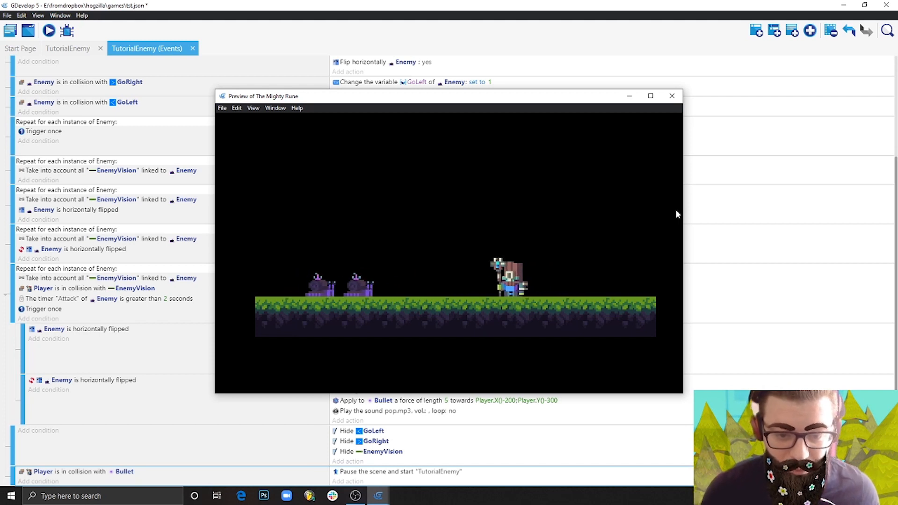
pyautogui.press('Right')
pyautogui.press('space')
pyautogui.press('Left')
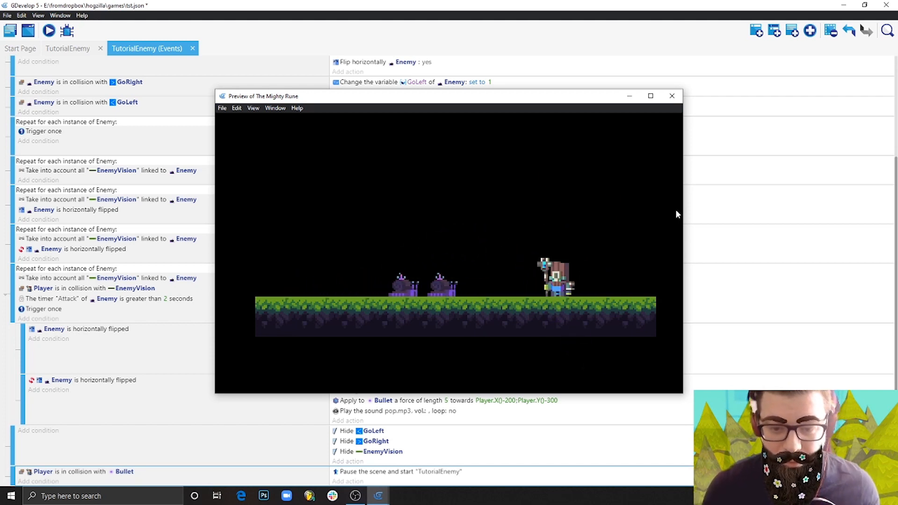
pyautogui.press('Right')
pyautogui.press('space')
pyautogui.press('Left')
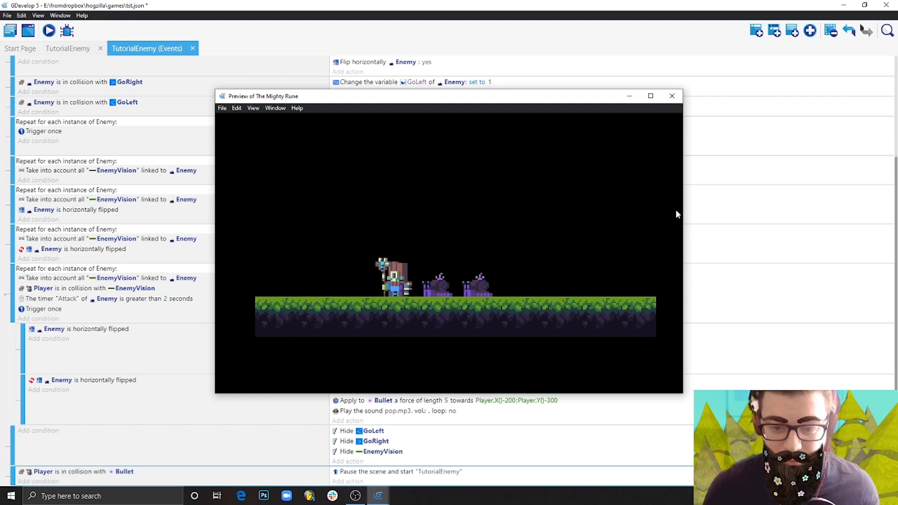
pyautogui.press('Left')
pyautogui.press('Right')
pyautogui.press('space')
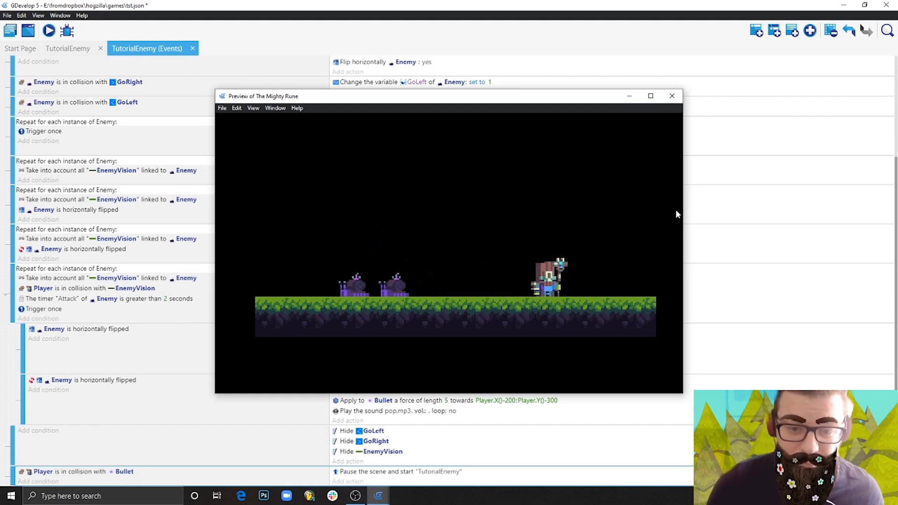
pyautogui.press('Left')
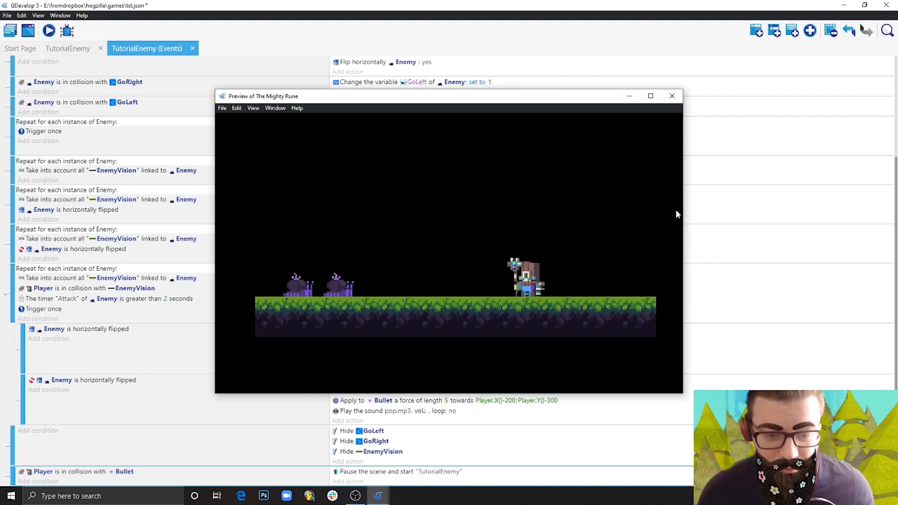
pyautogui.press('Right')
pyautogui.press('space')
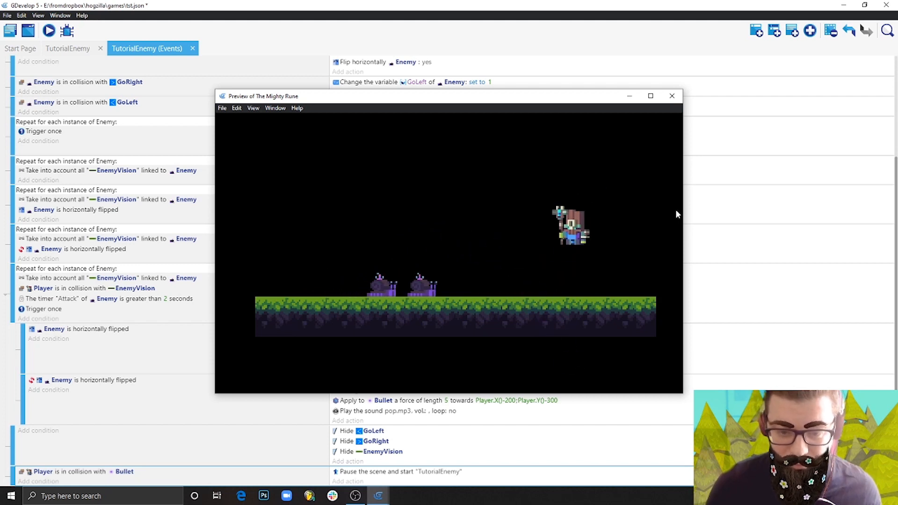
pyautogui.press('space')
pyautogui.press('Left')
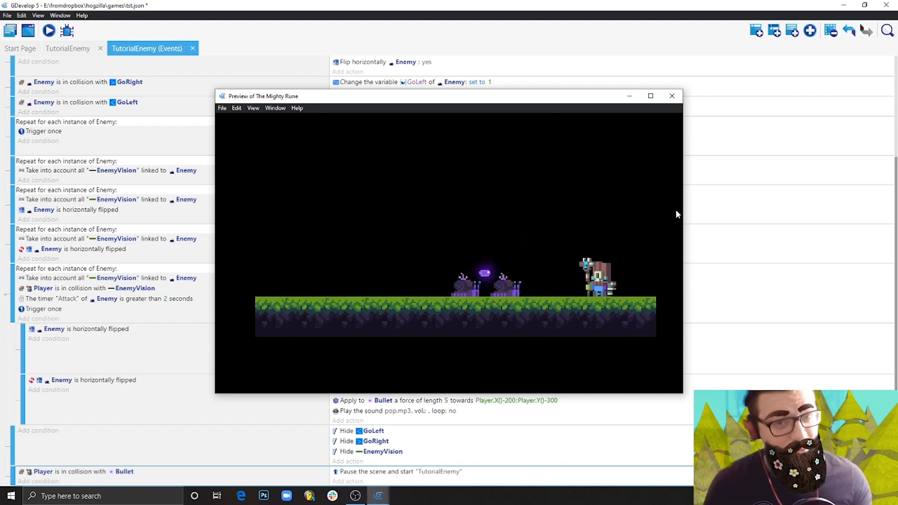
pyautogui.press('Right')
pyautogui.press('space')
pyautogui.press('Left')
pyautogui.press('Left')
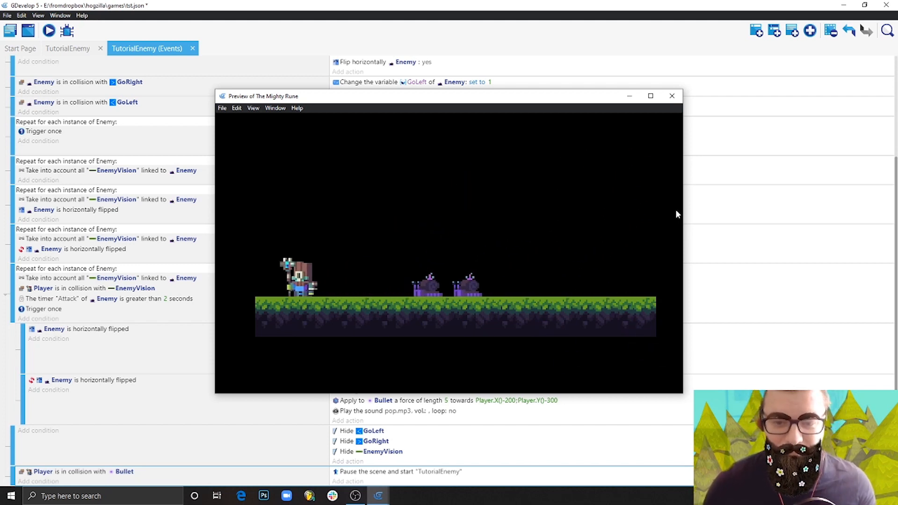